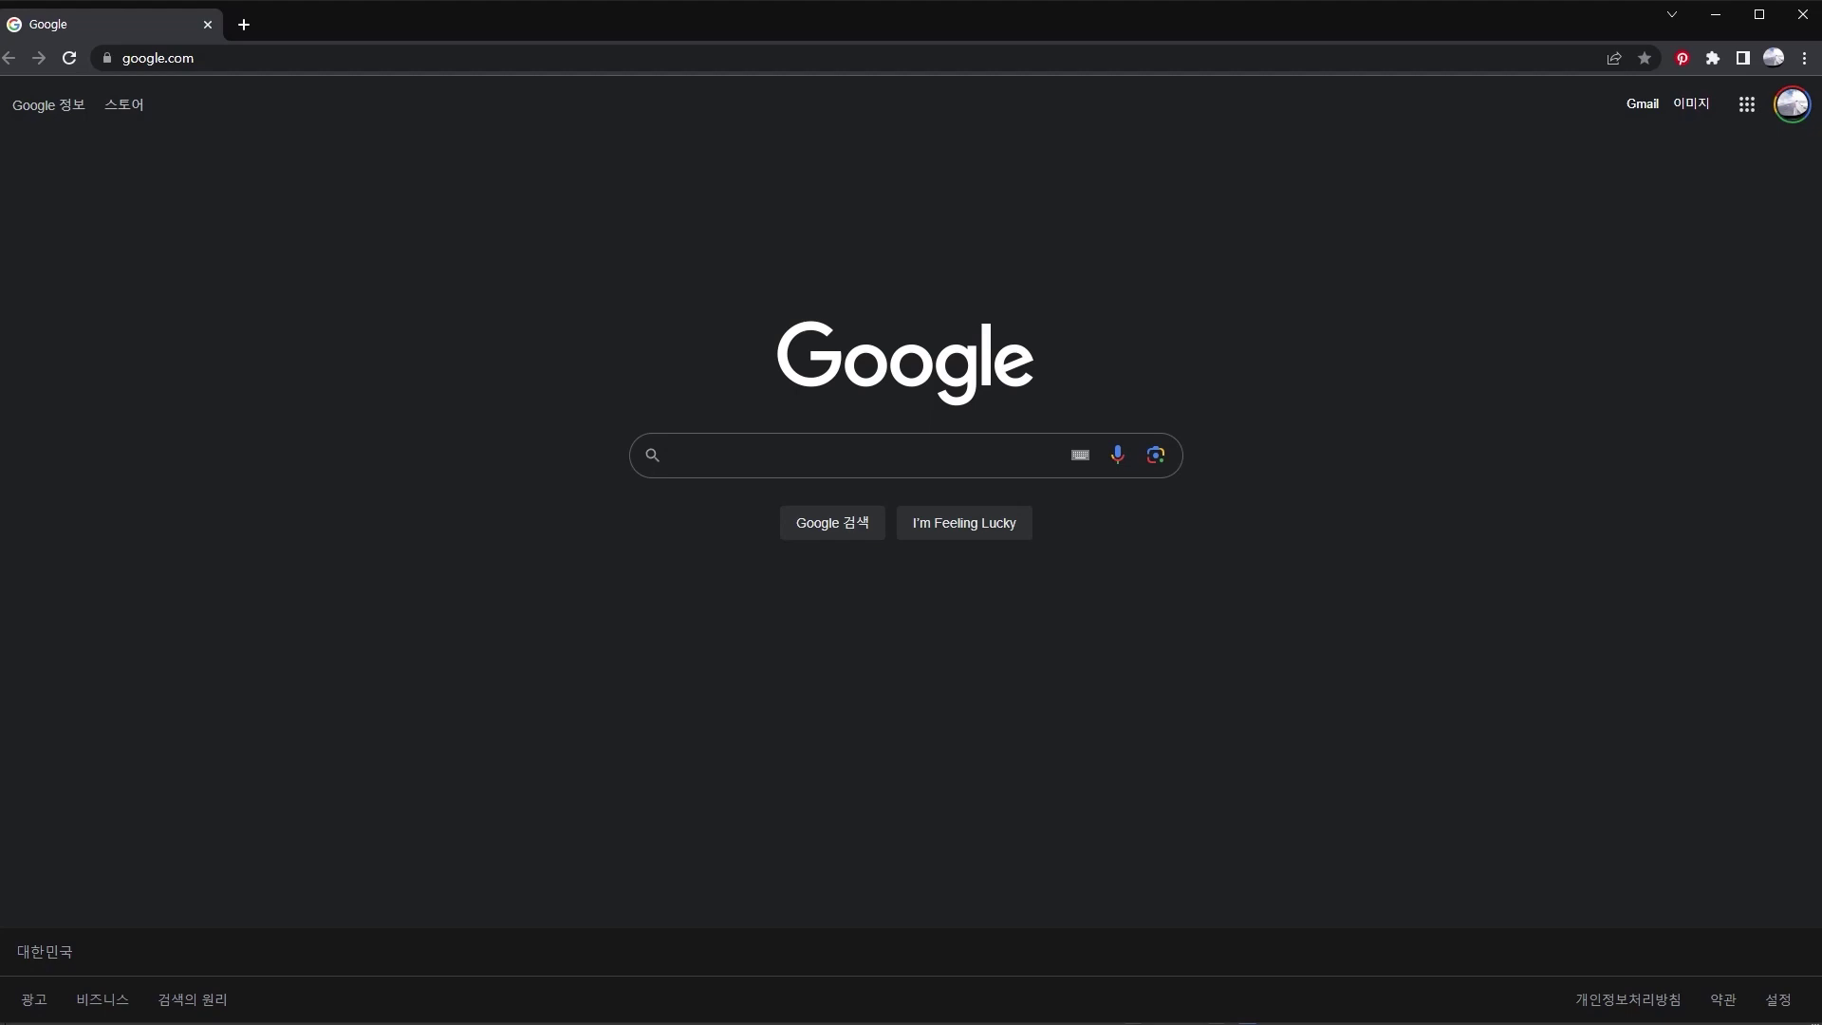
Search Google for 'butterfly font' and show the image results.
left_click(913, 458)
type("butterfly font")
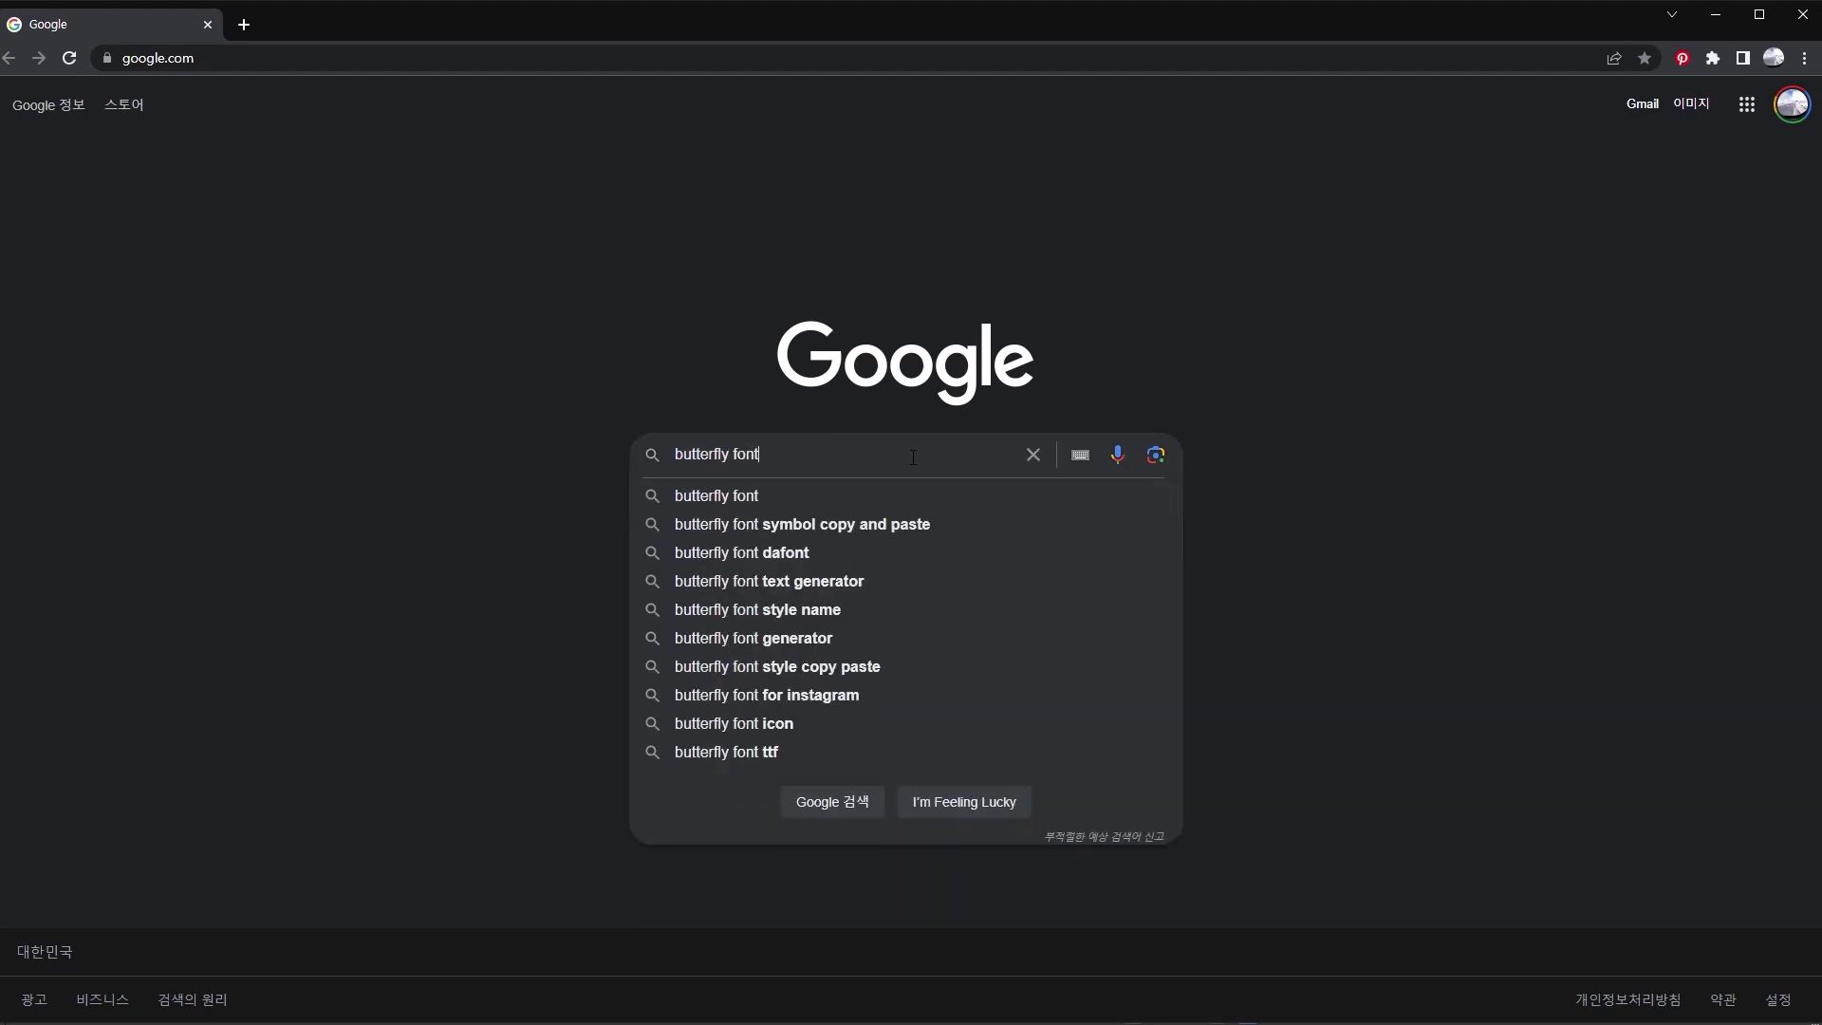
key("Return")
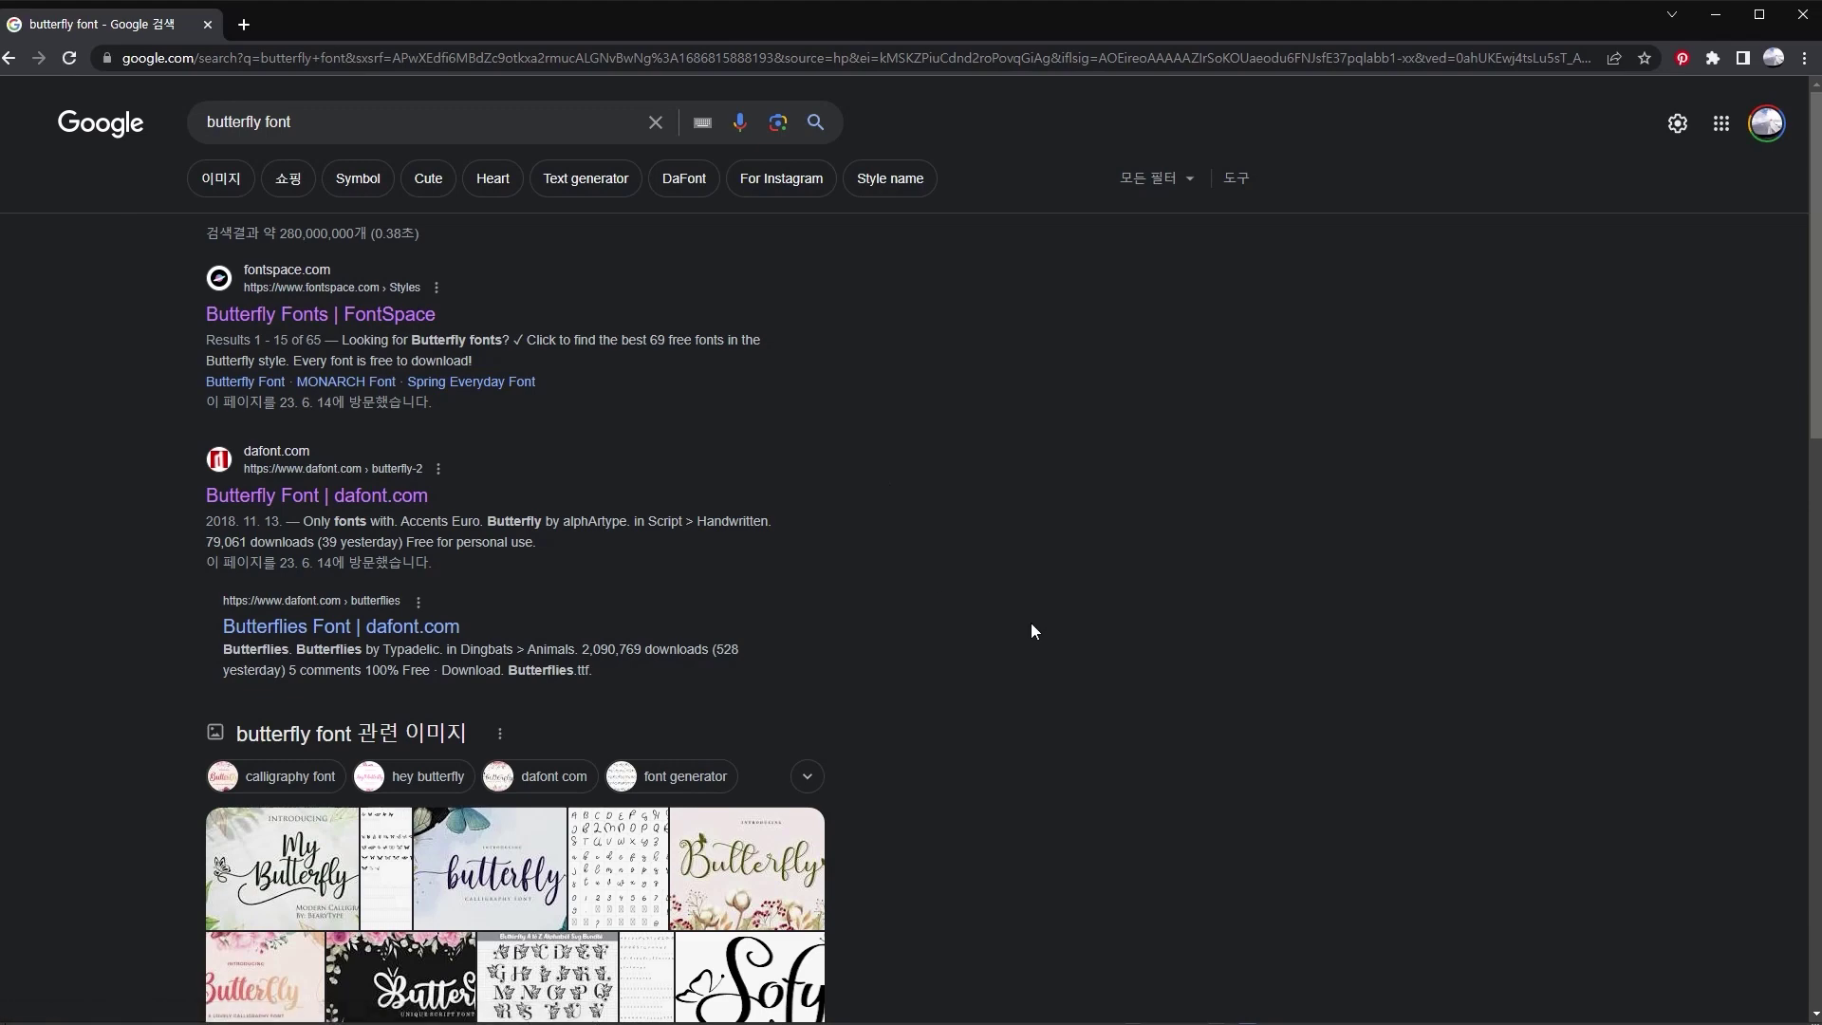
left_click(400, 750)
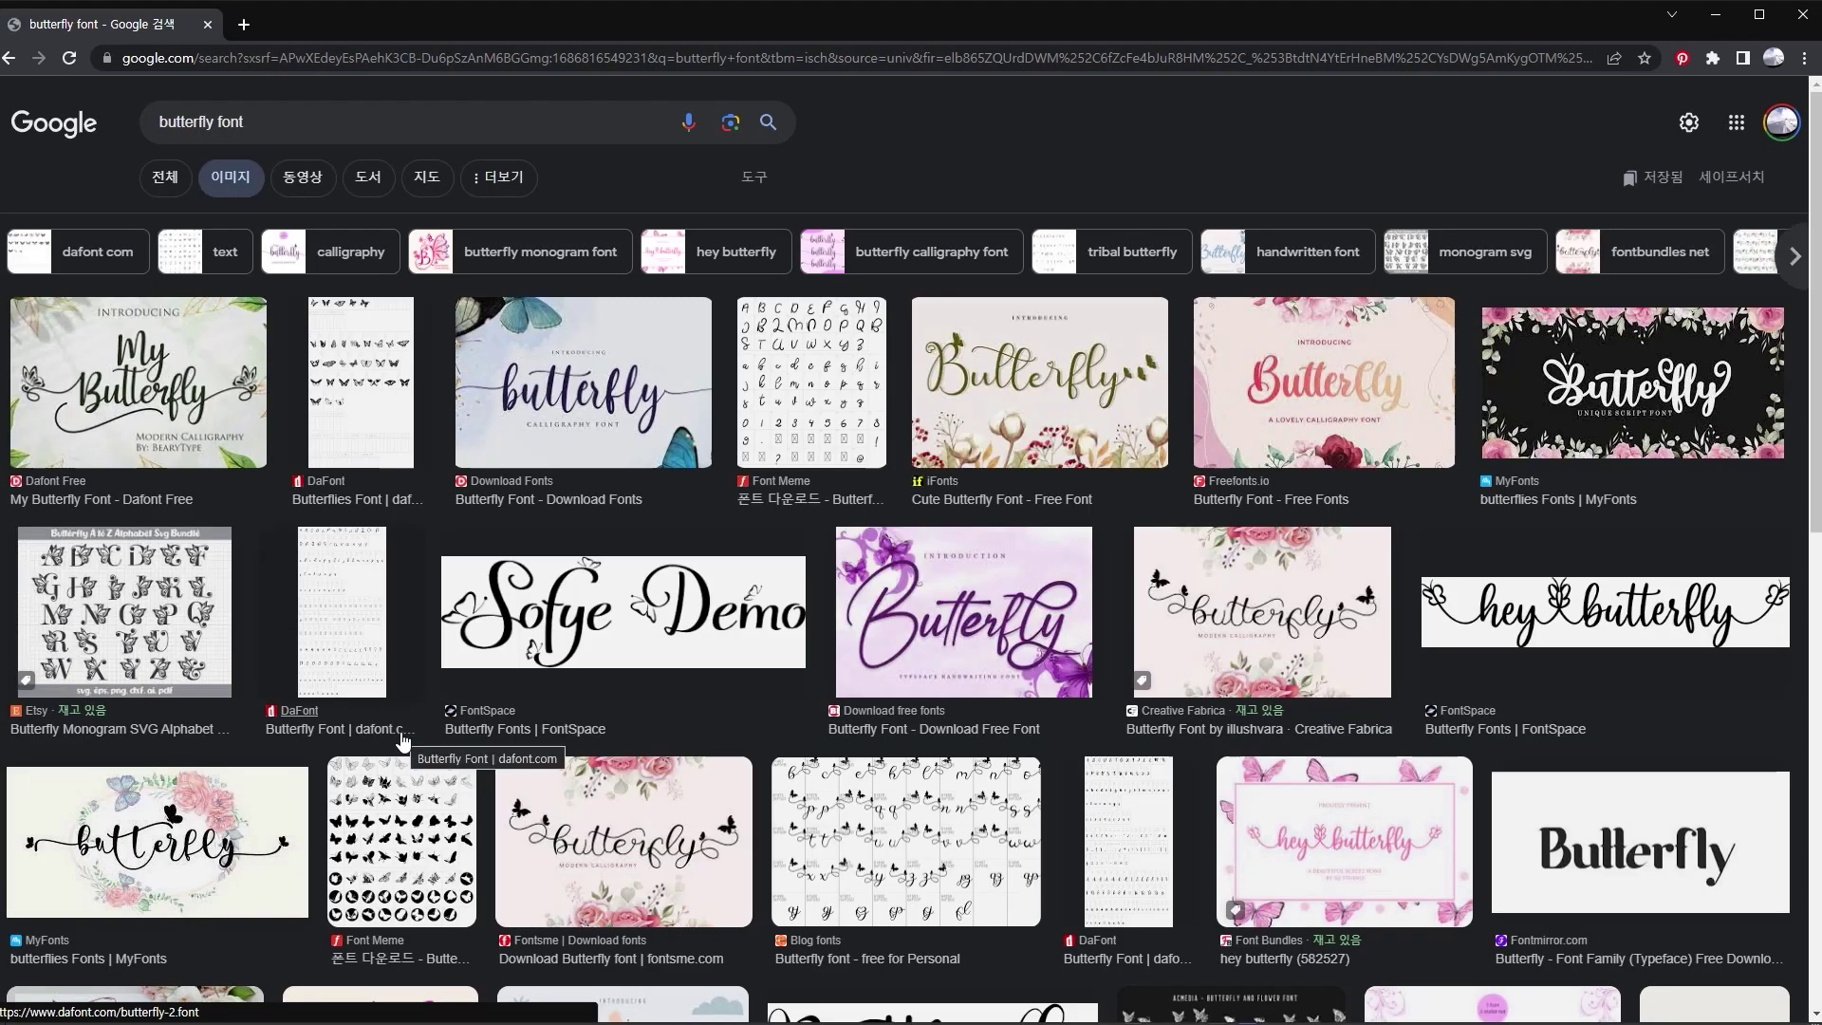
Open the Font Meme ButterFly font result and visit its page.
scroll(755, 609, "down", 3)
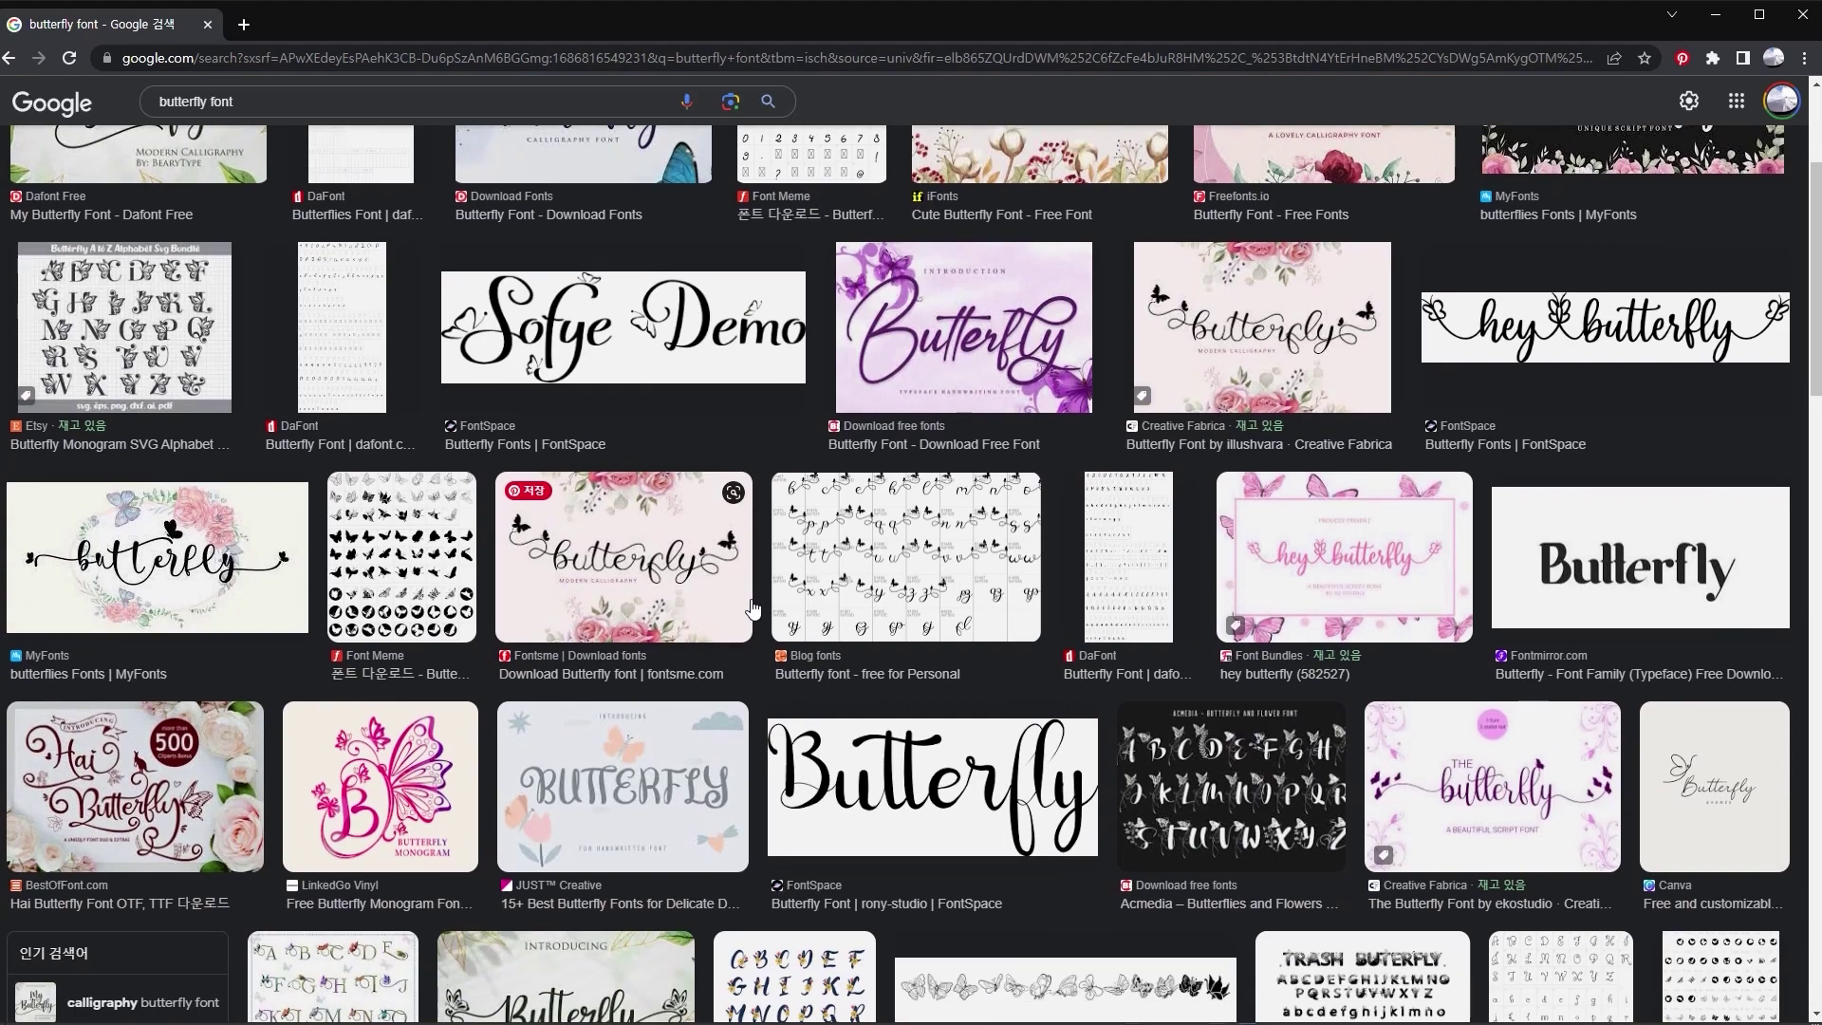
scroll(754, 608, "down", 3)
scroll(752, 608, "down", 1)
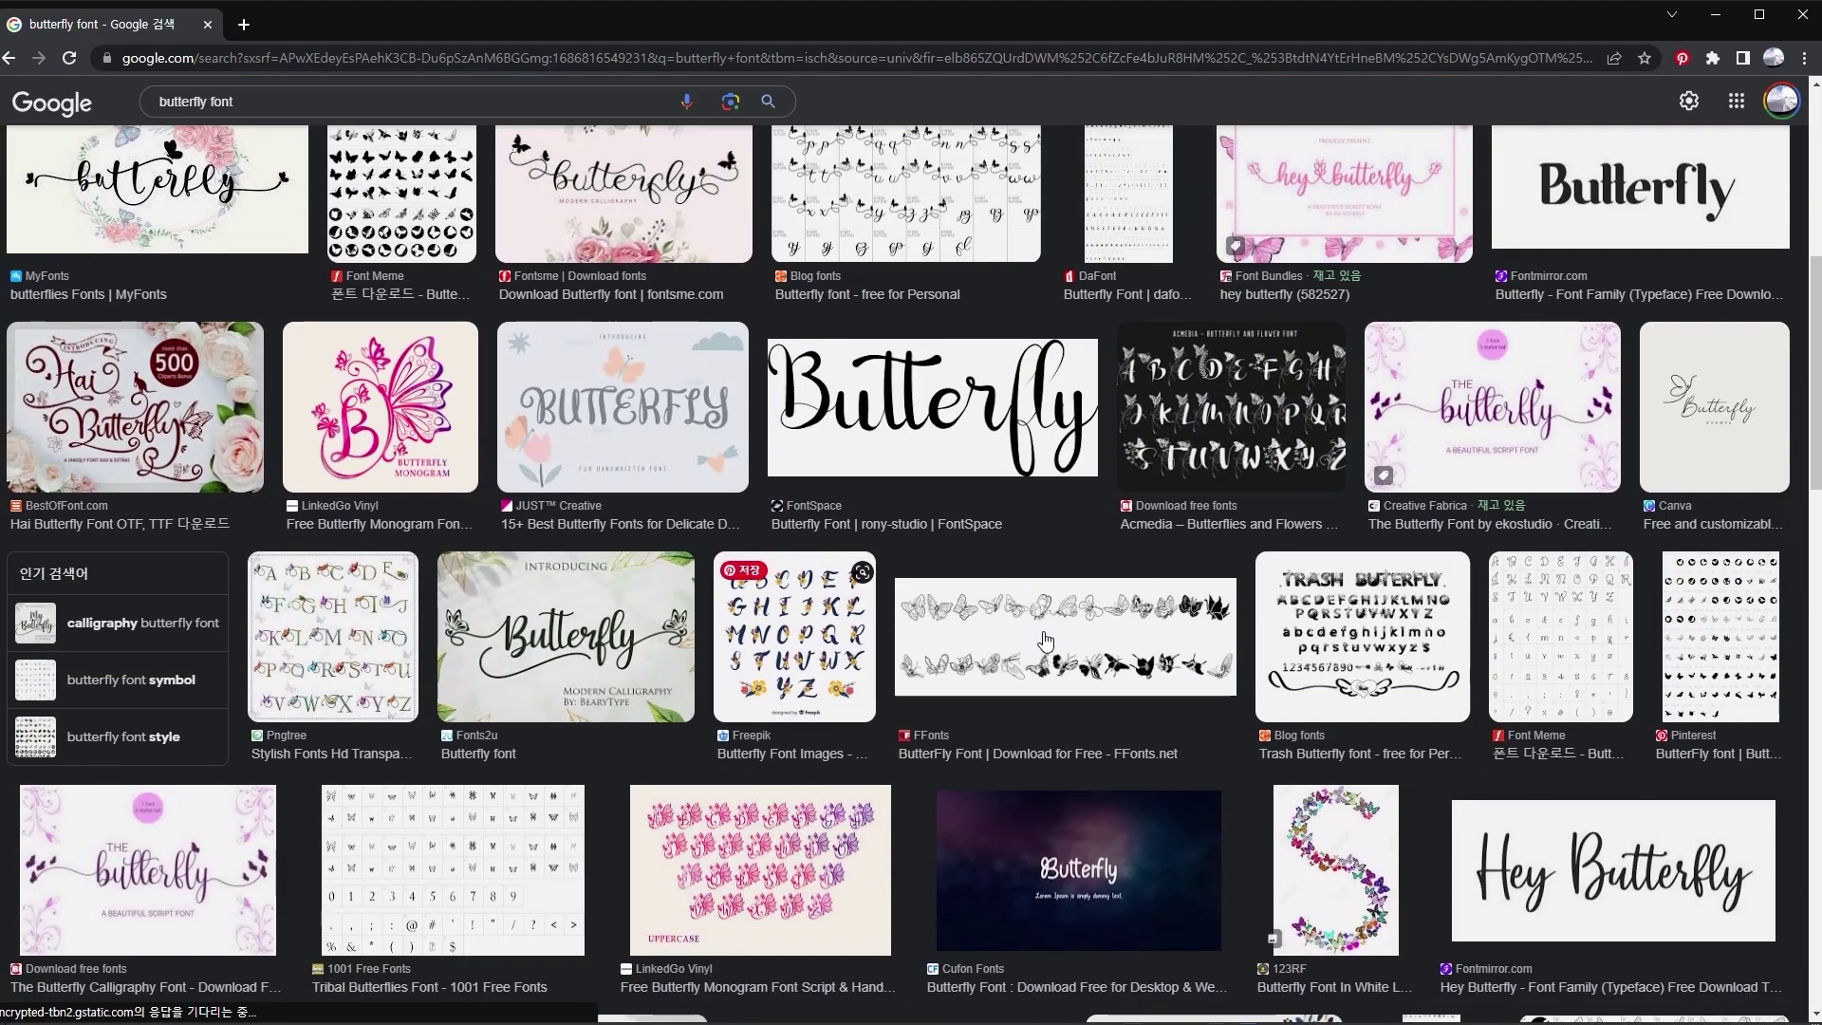
scroll(1708, 713, "down", 3)
scroll(1708, 713, "down", 3)
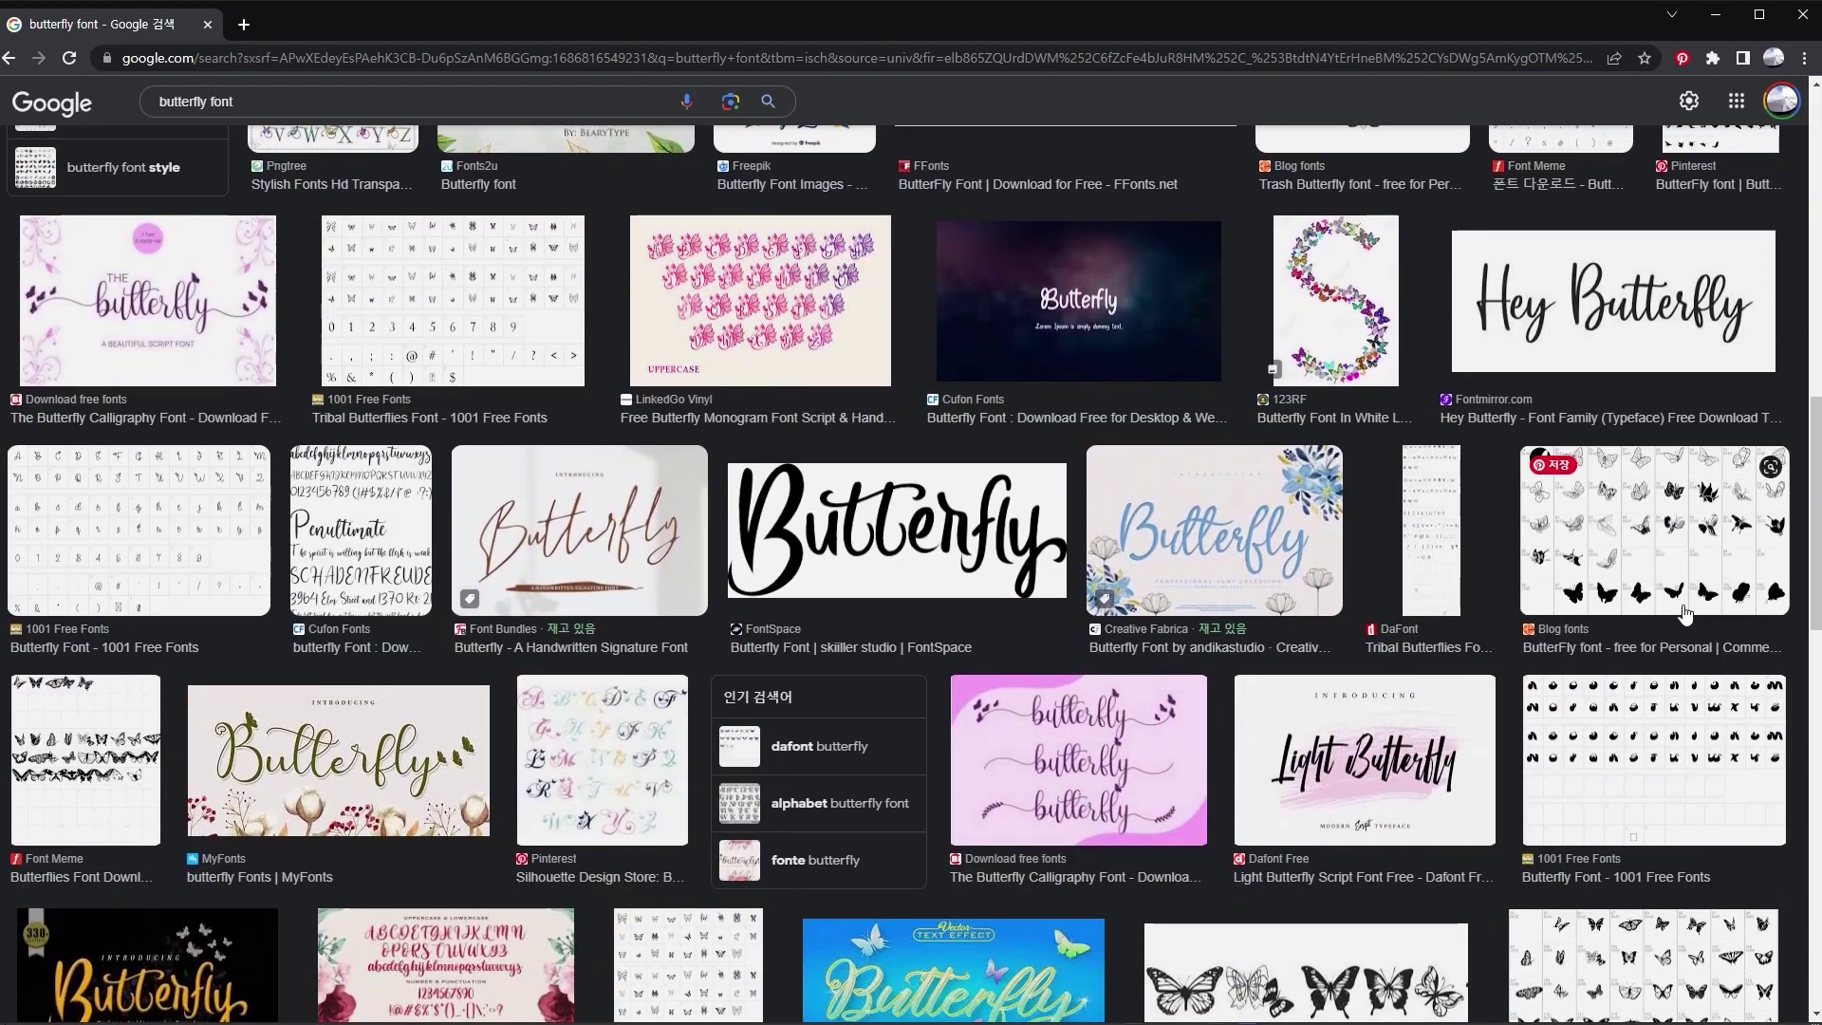
left_click(1642, 648)
scroll(534, 655, "down", 7)
left_click(534, 656)
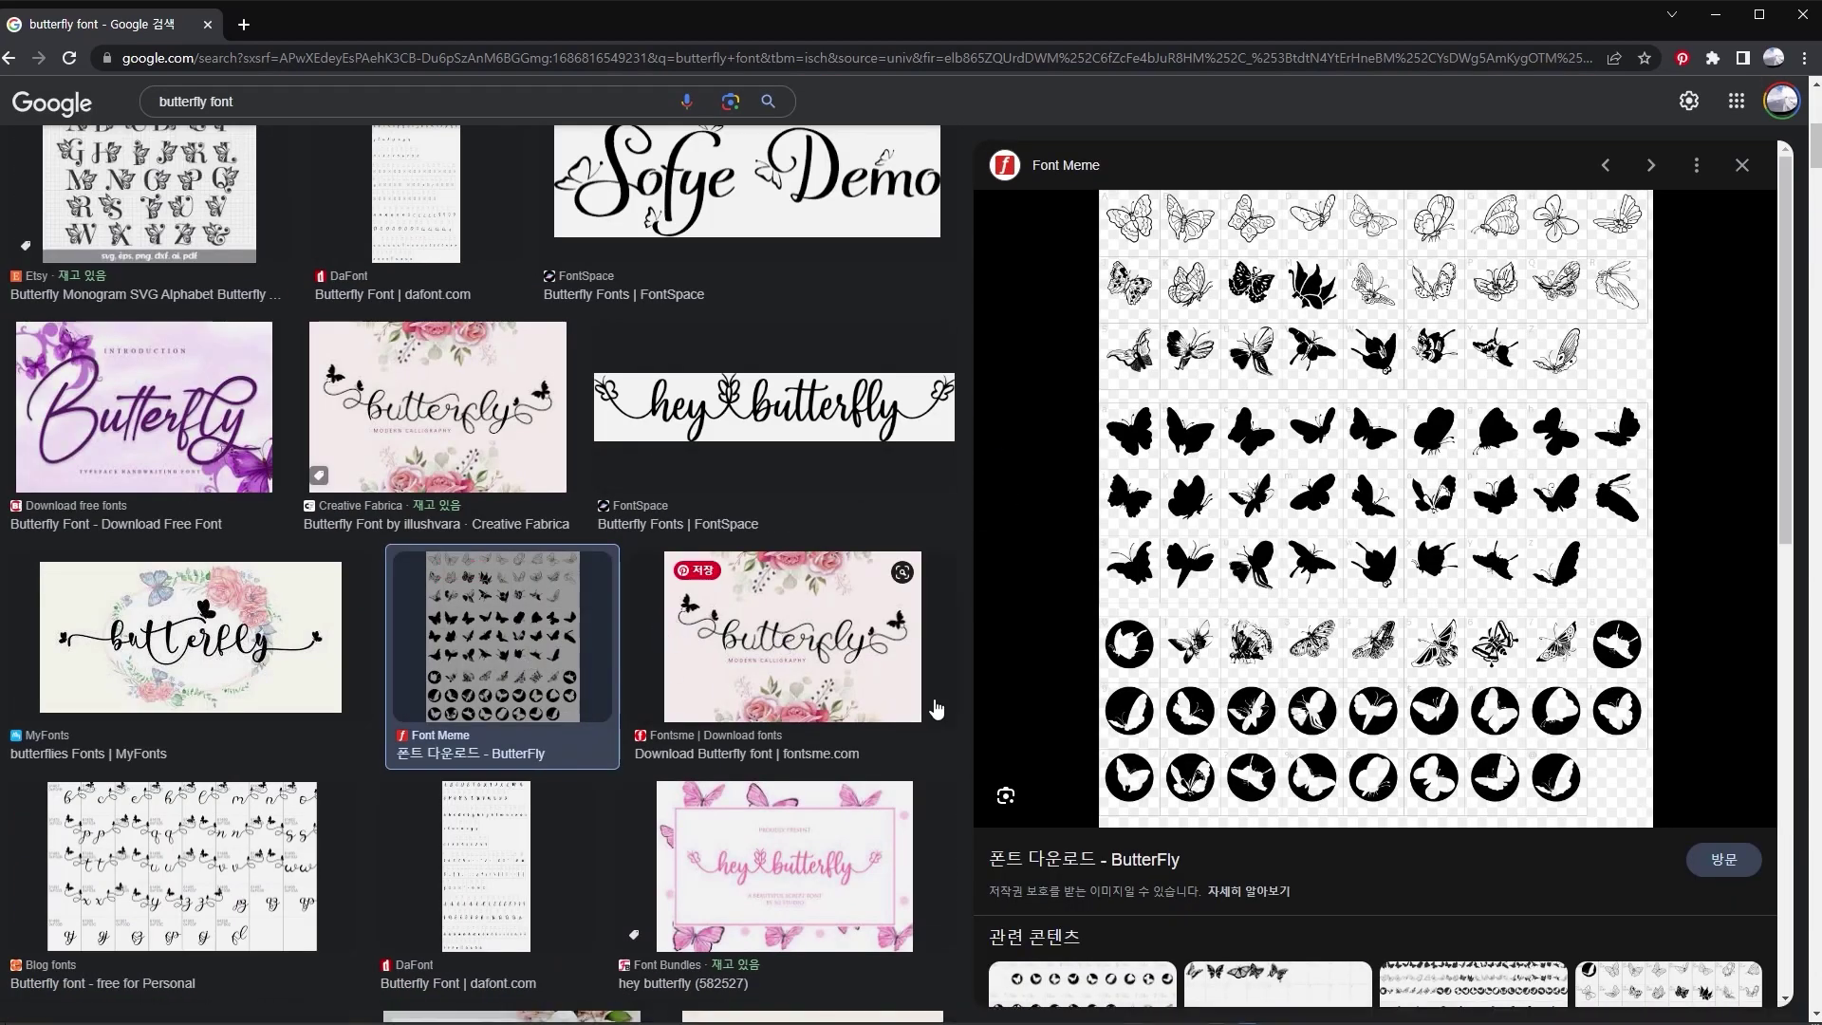
left_click(1014, 465)
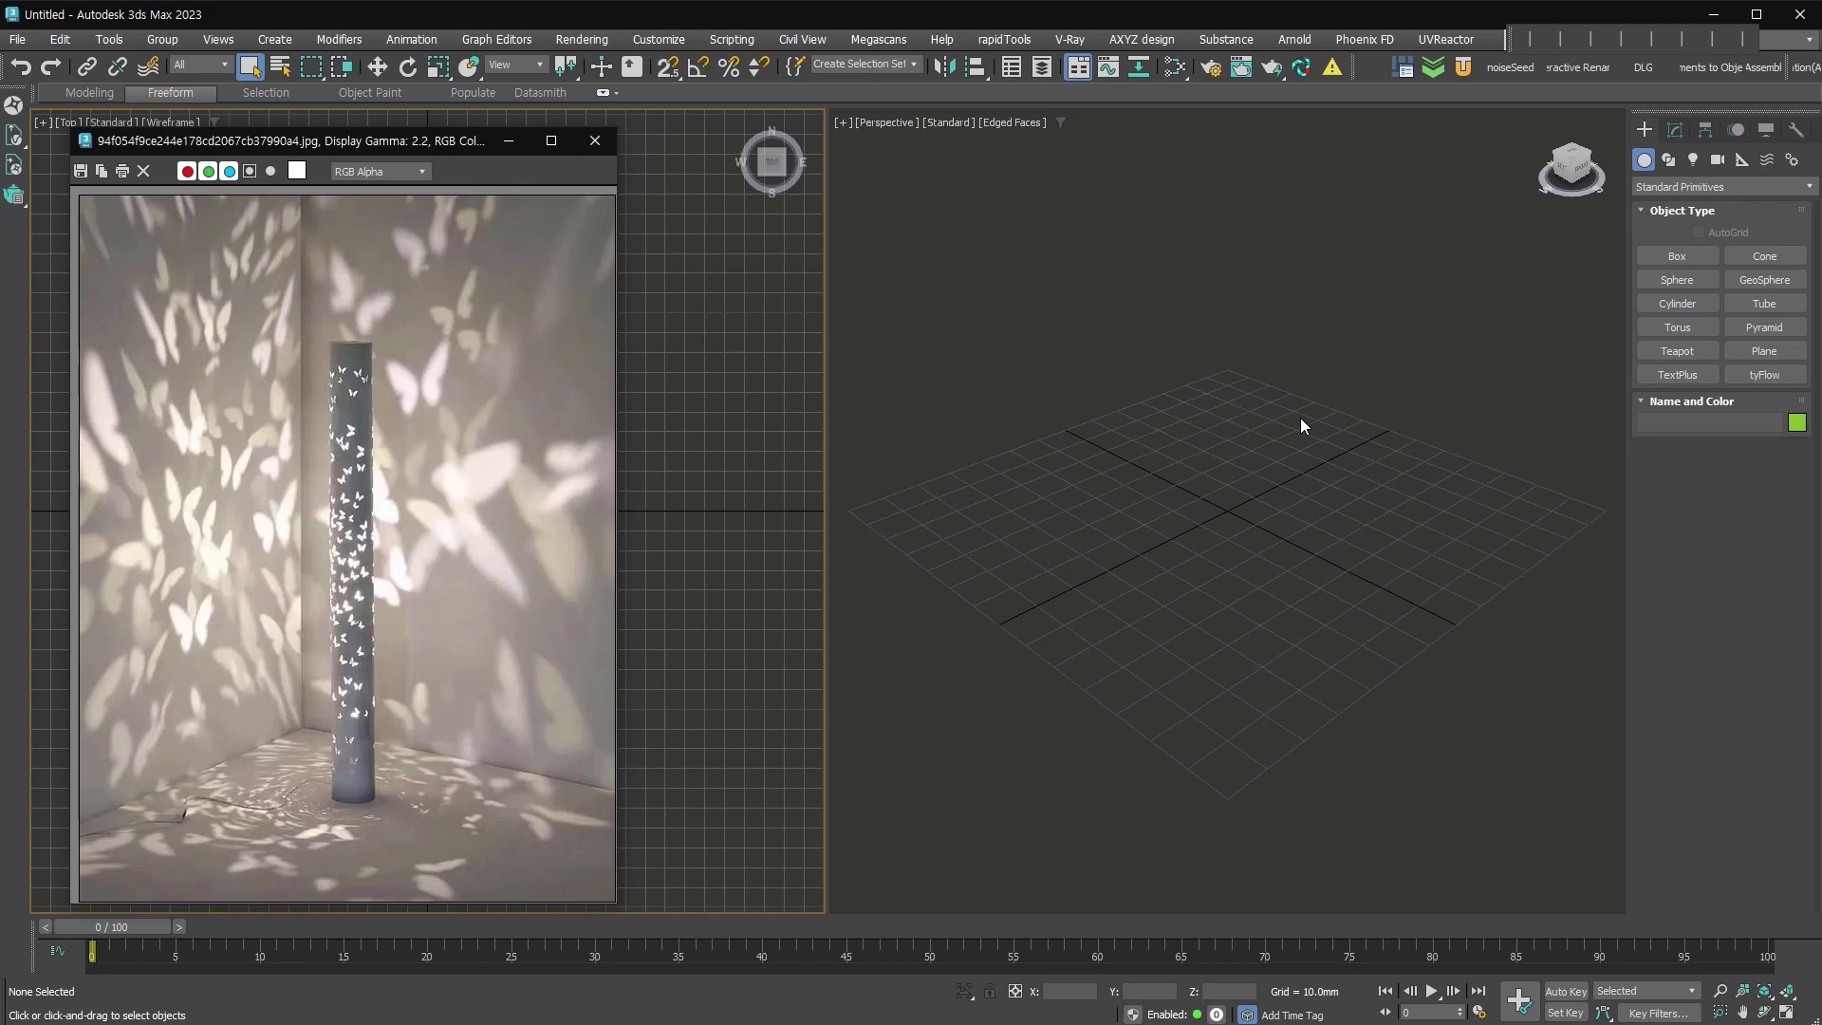
Create a text shape 'a' in the ButterFly font in the top view.
left_click(1668, 160)
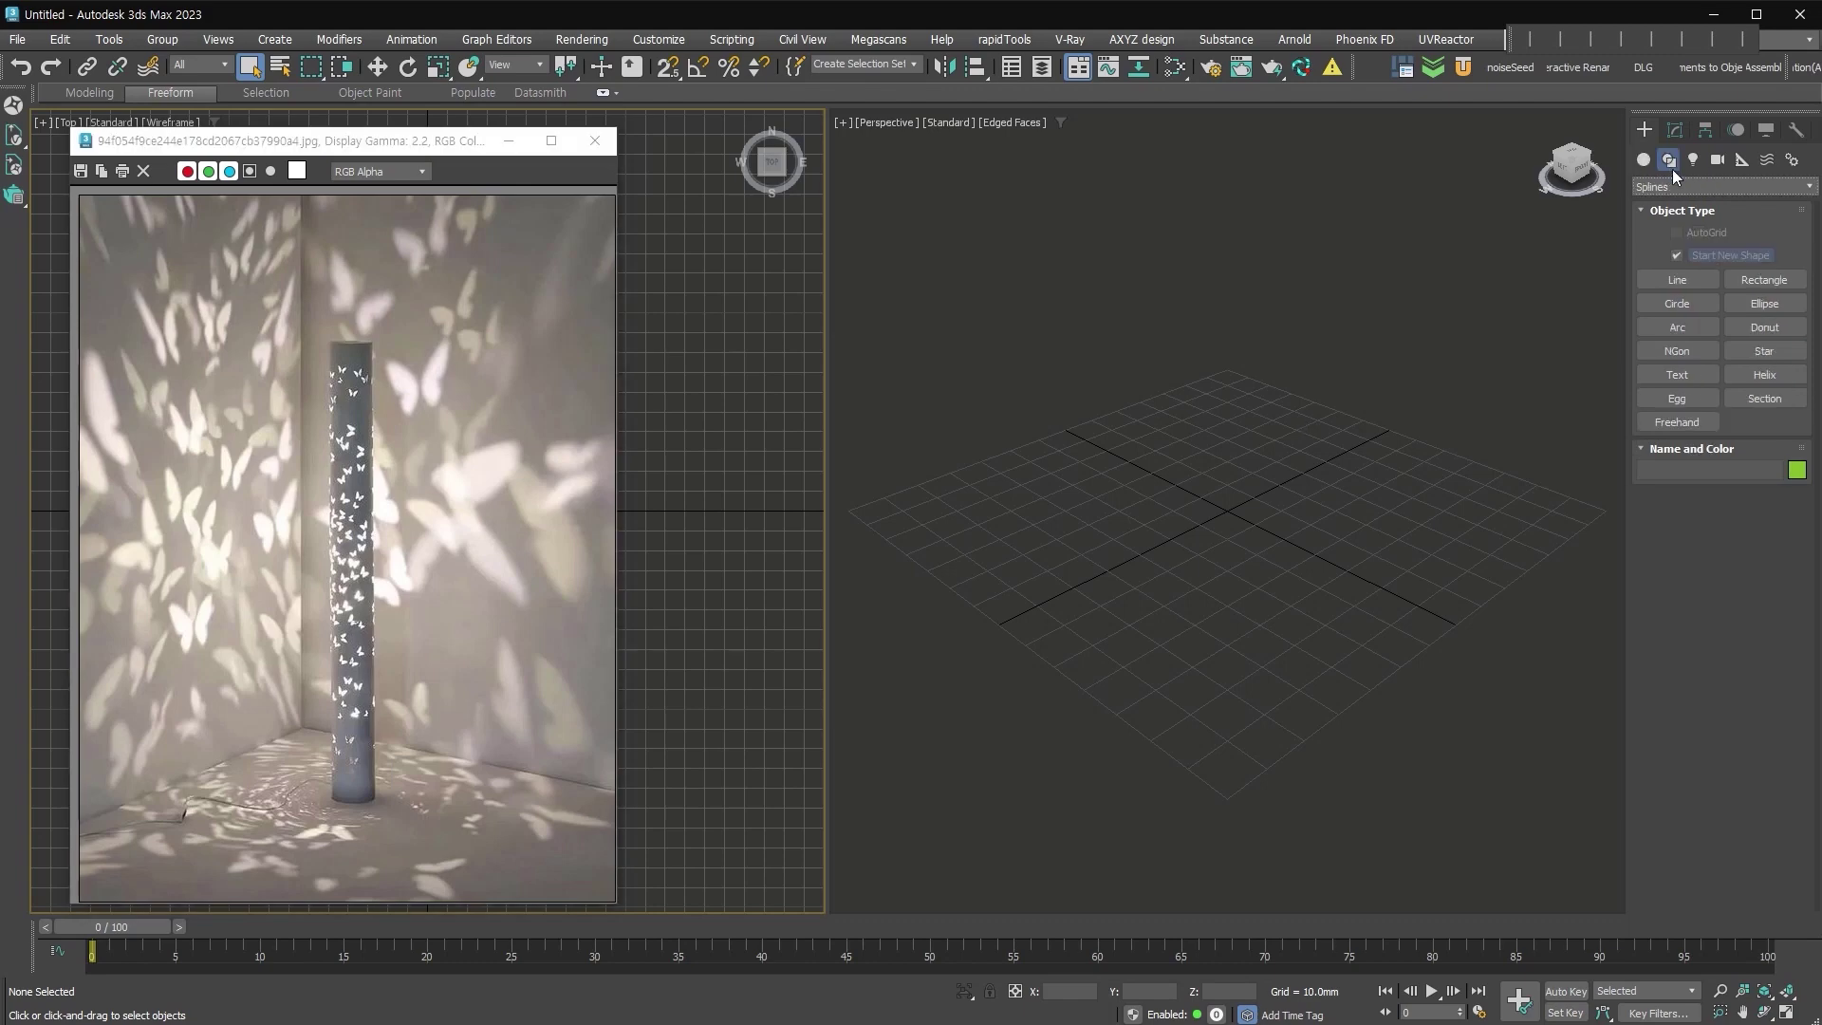
left_click(1677, 373)
key("t")
left_click(1214, 451)
left_click_drag(1729, 699, 1528, 670)
type("a")
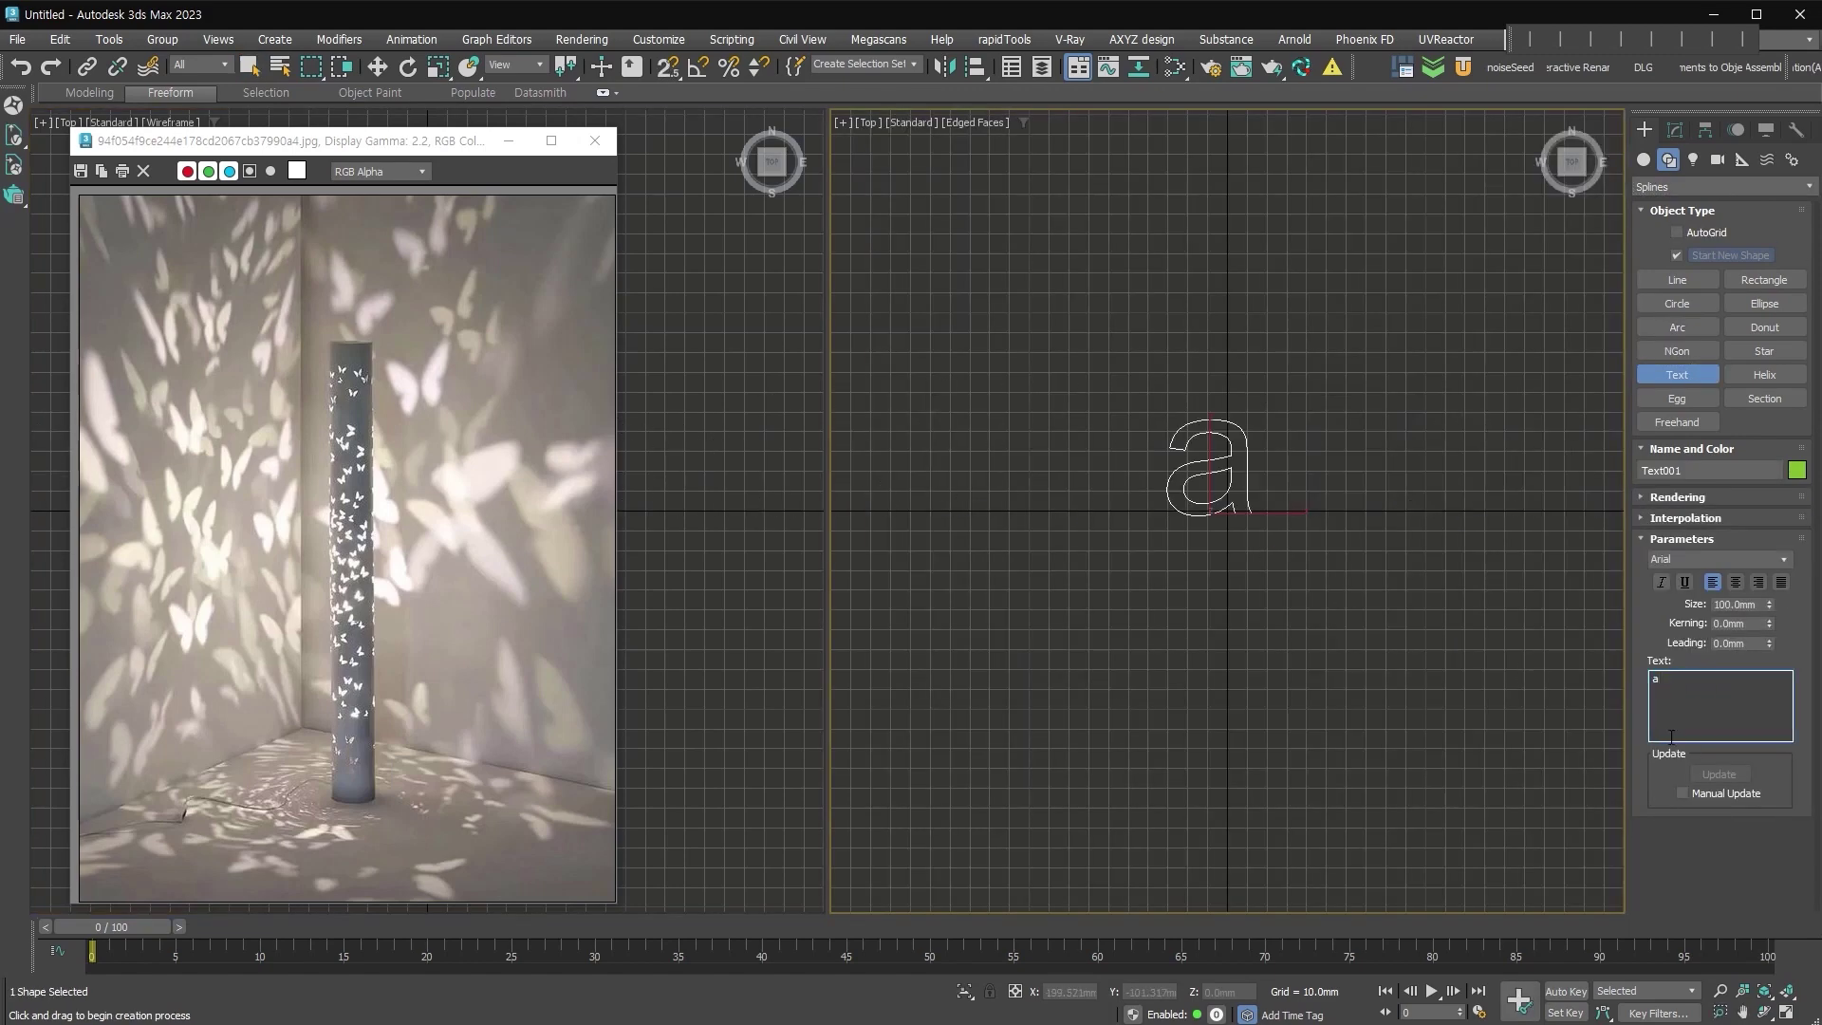
left_click(1743, 559)
type("but")
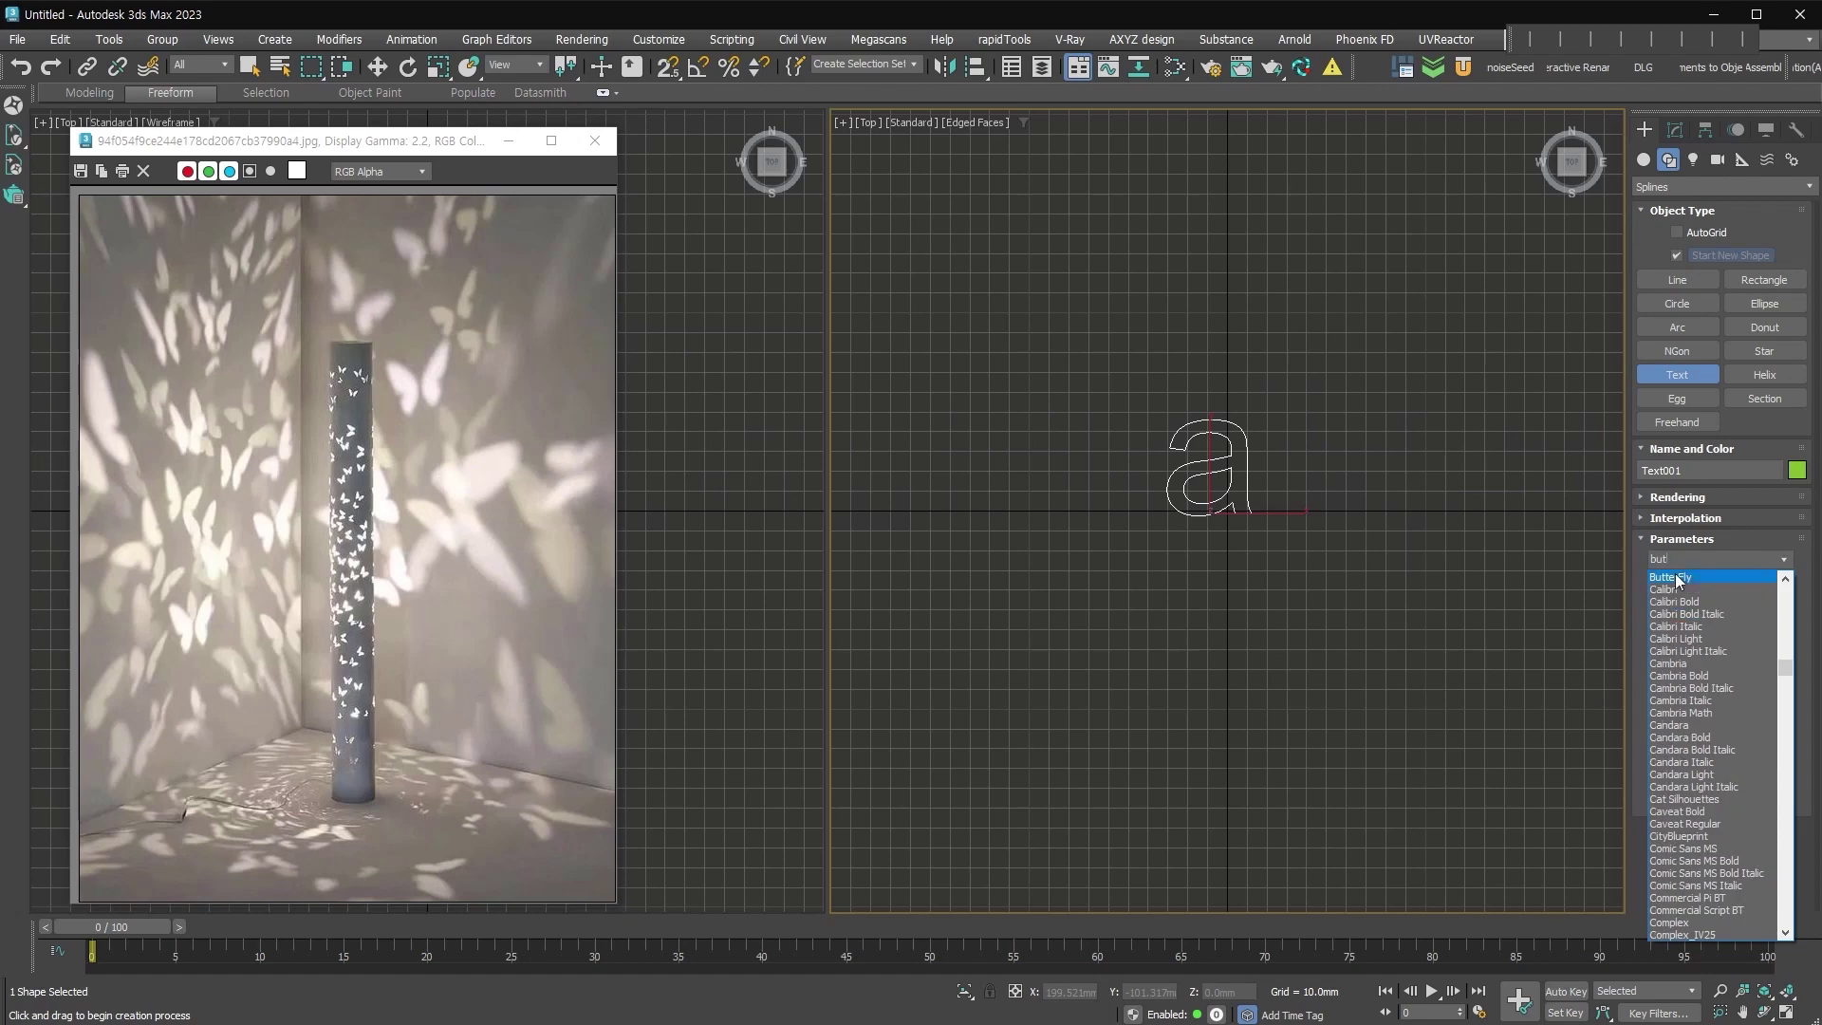
left_click(1694, 577)
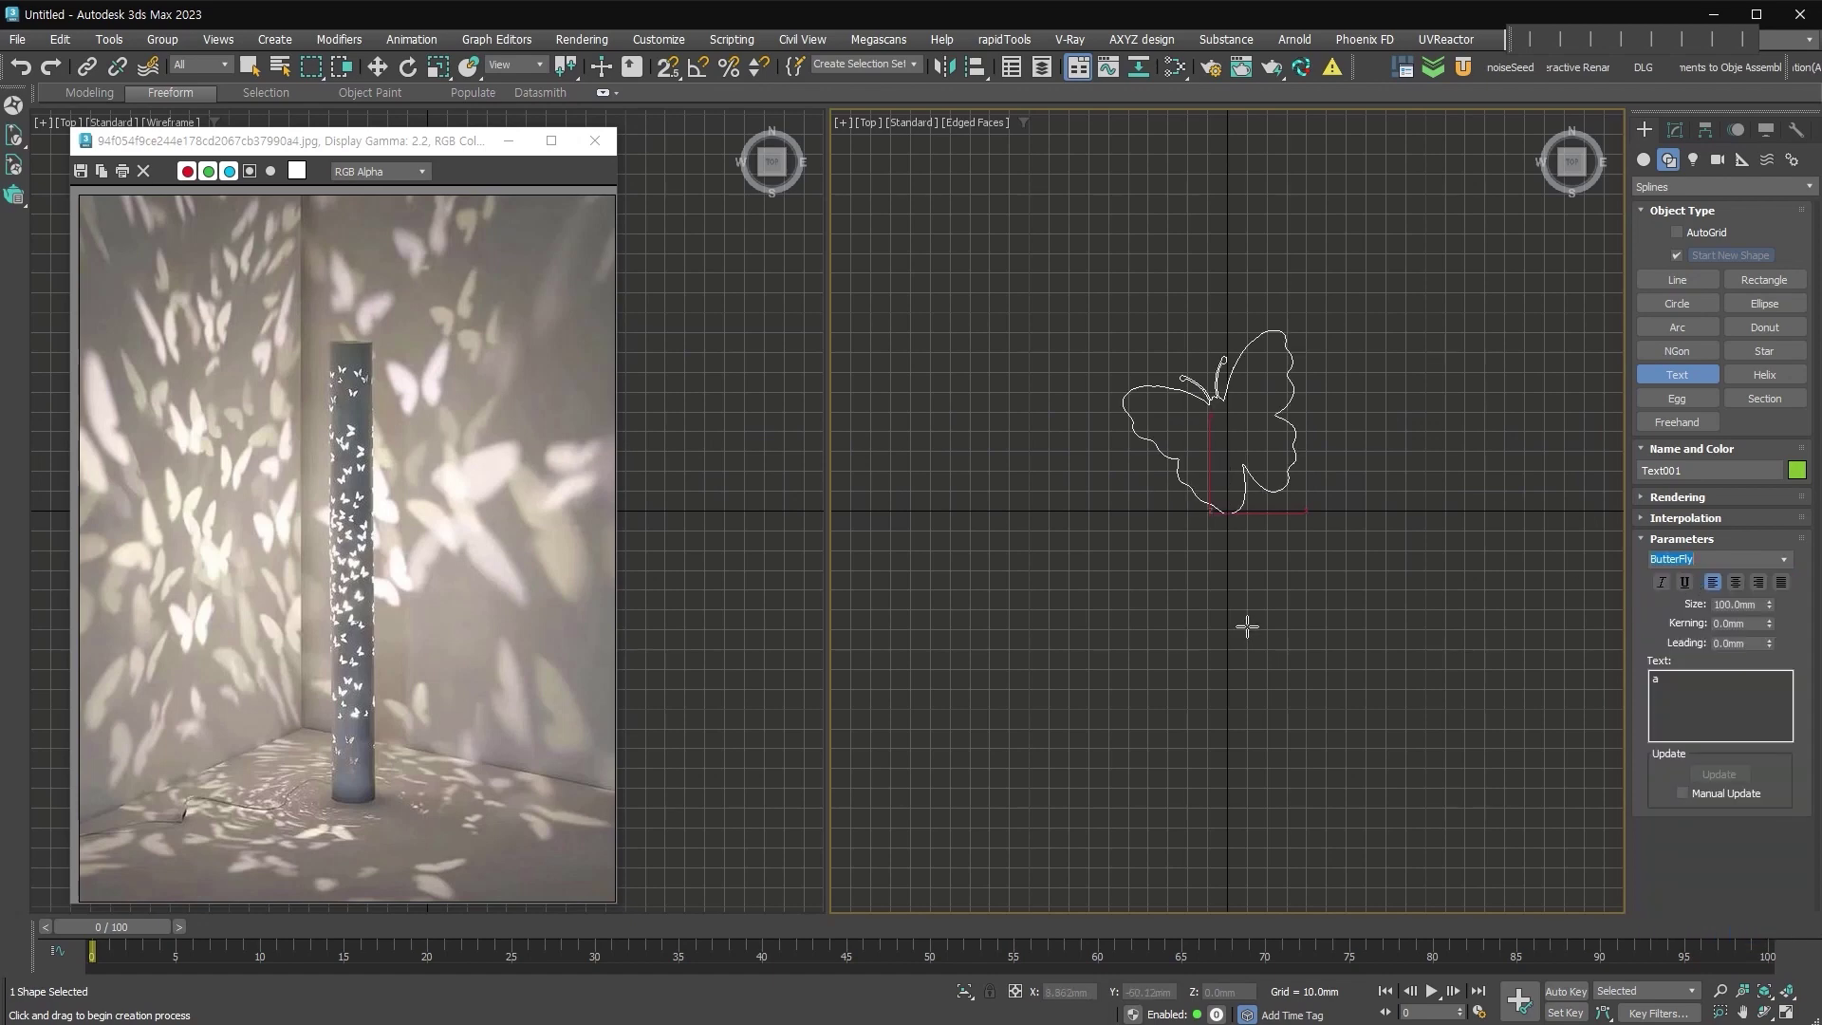
middle_click_drag(1281, 536, 1230, 645)
right_click(1220, 522)
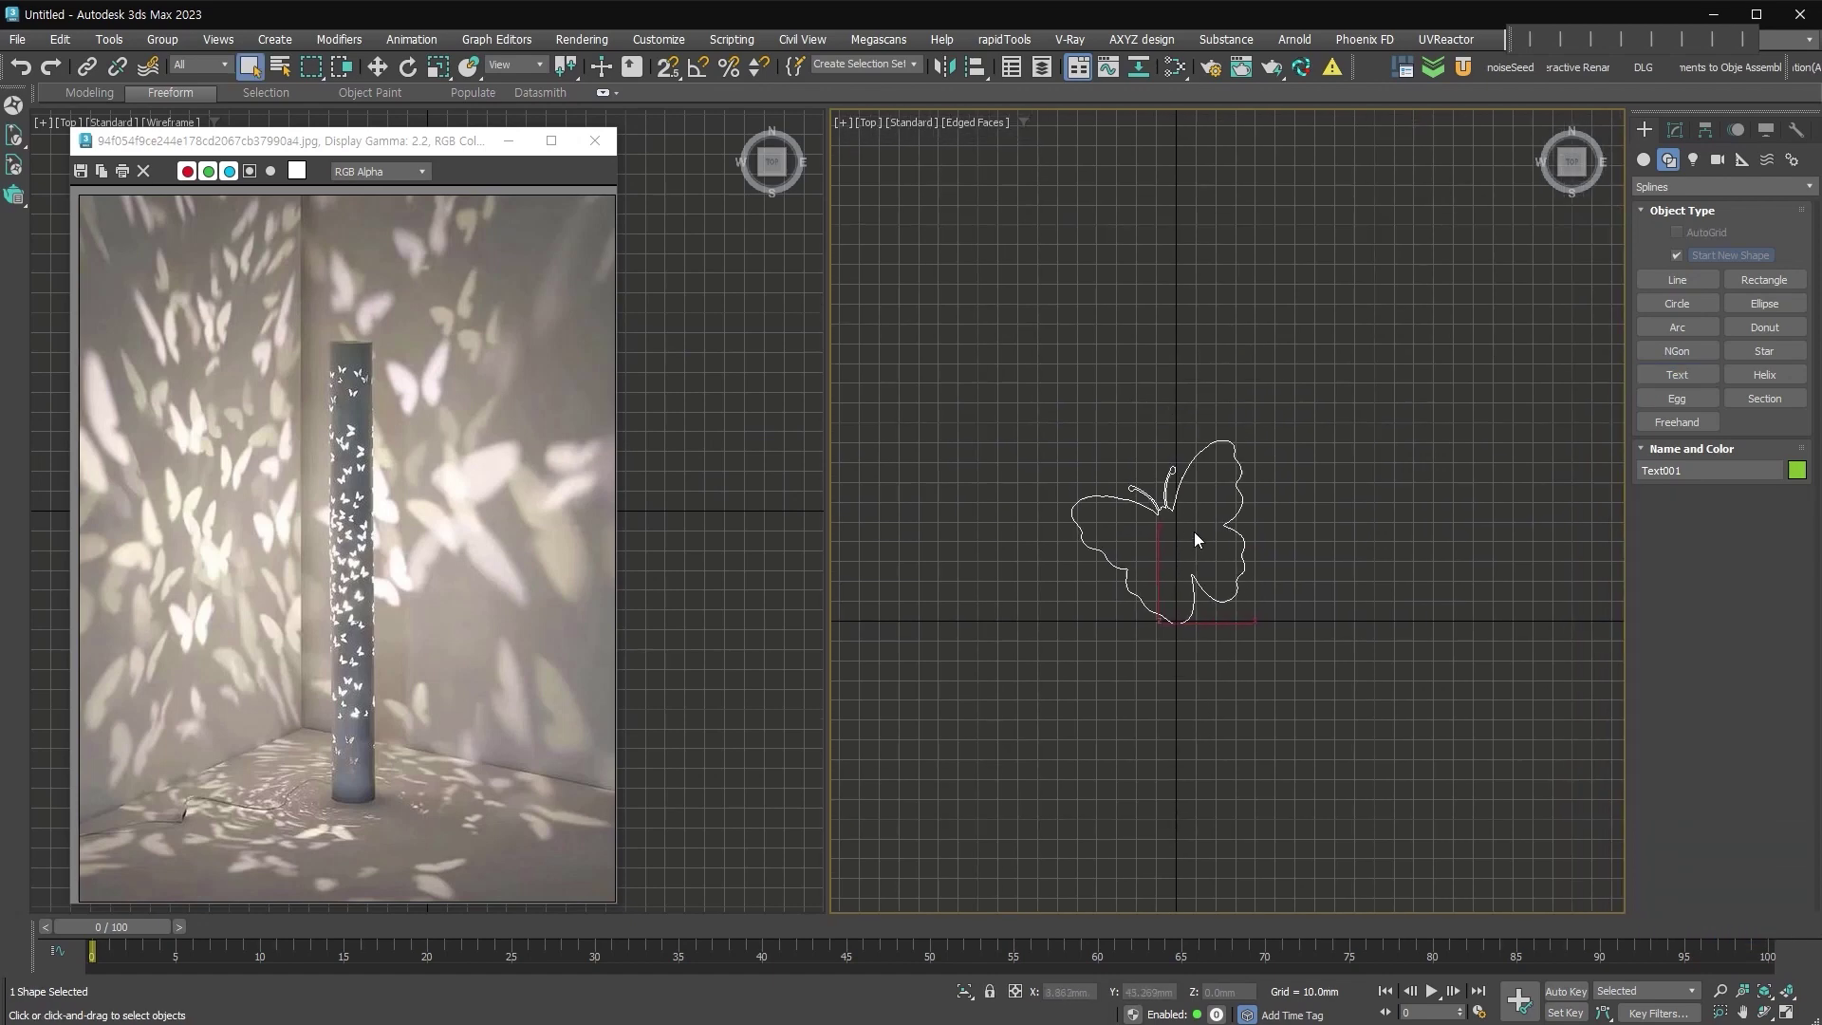
Shift-move clone the butterfly into a row of three more copies.
right_click(1176, 534)
left_click(1203, 536)
left_click_drag(1205, 625, 1460, 633, "shift")
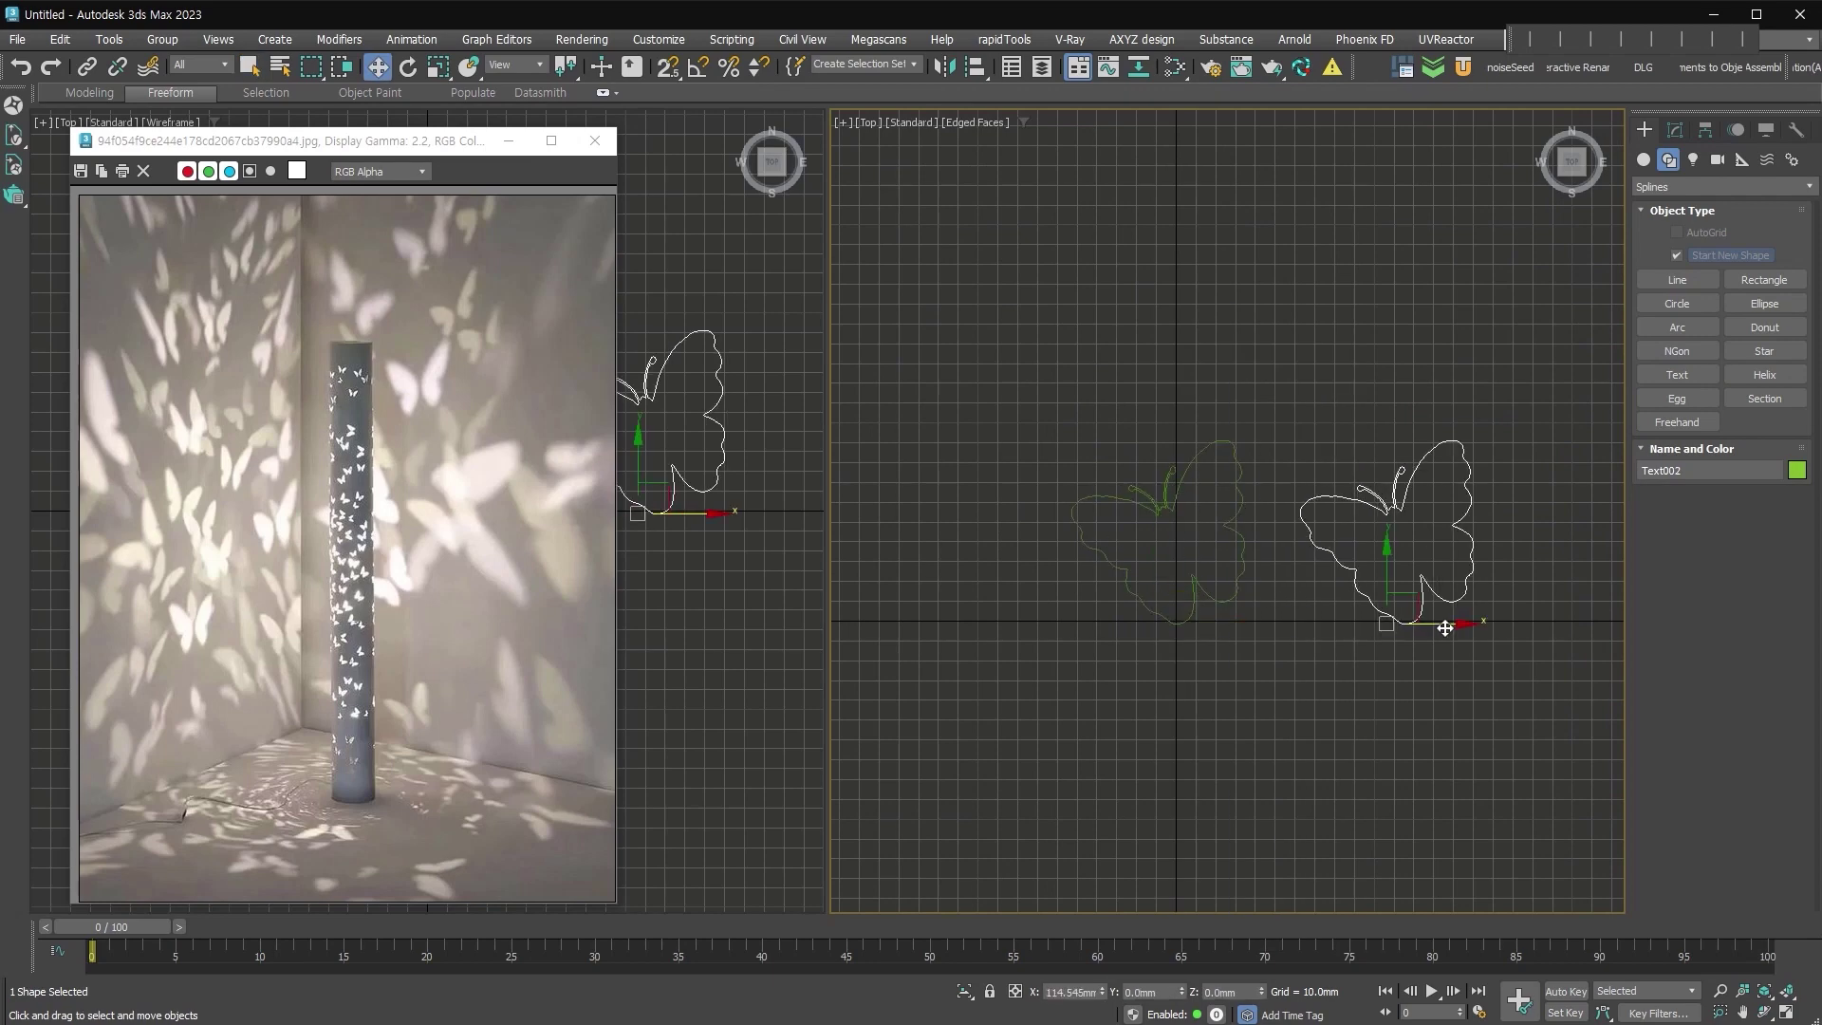
left_click(955, 533)
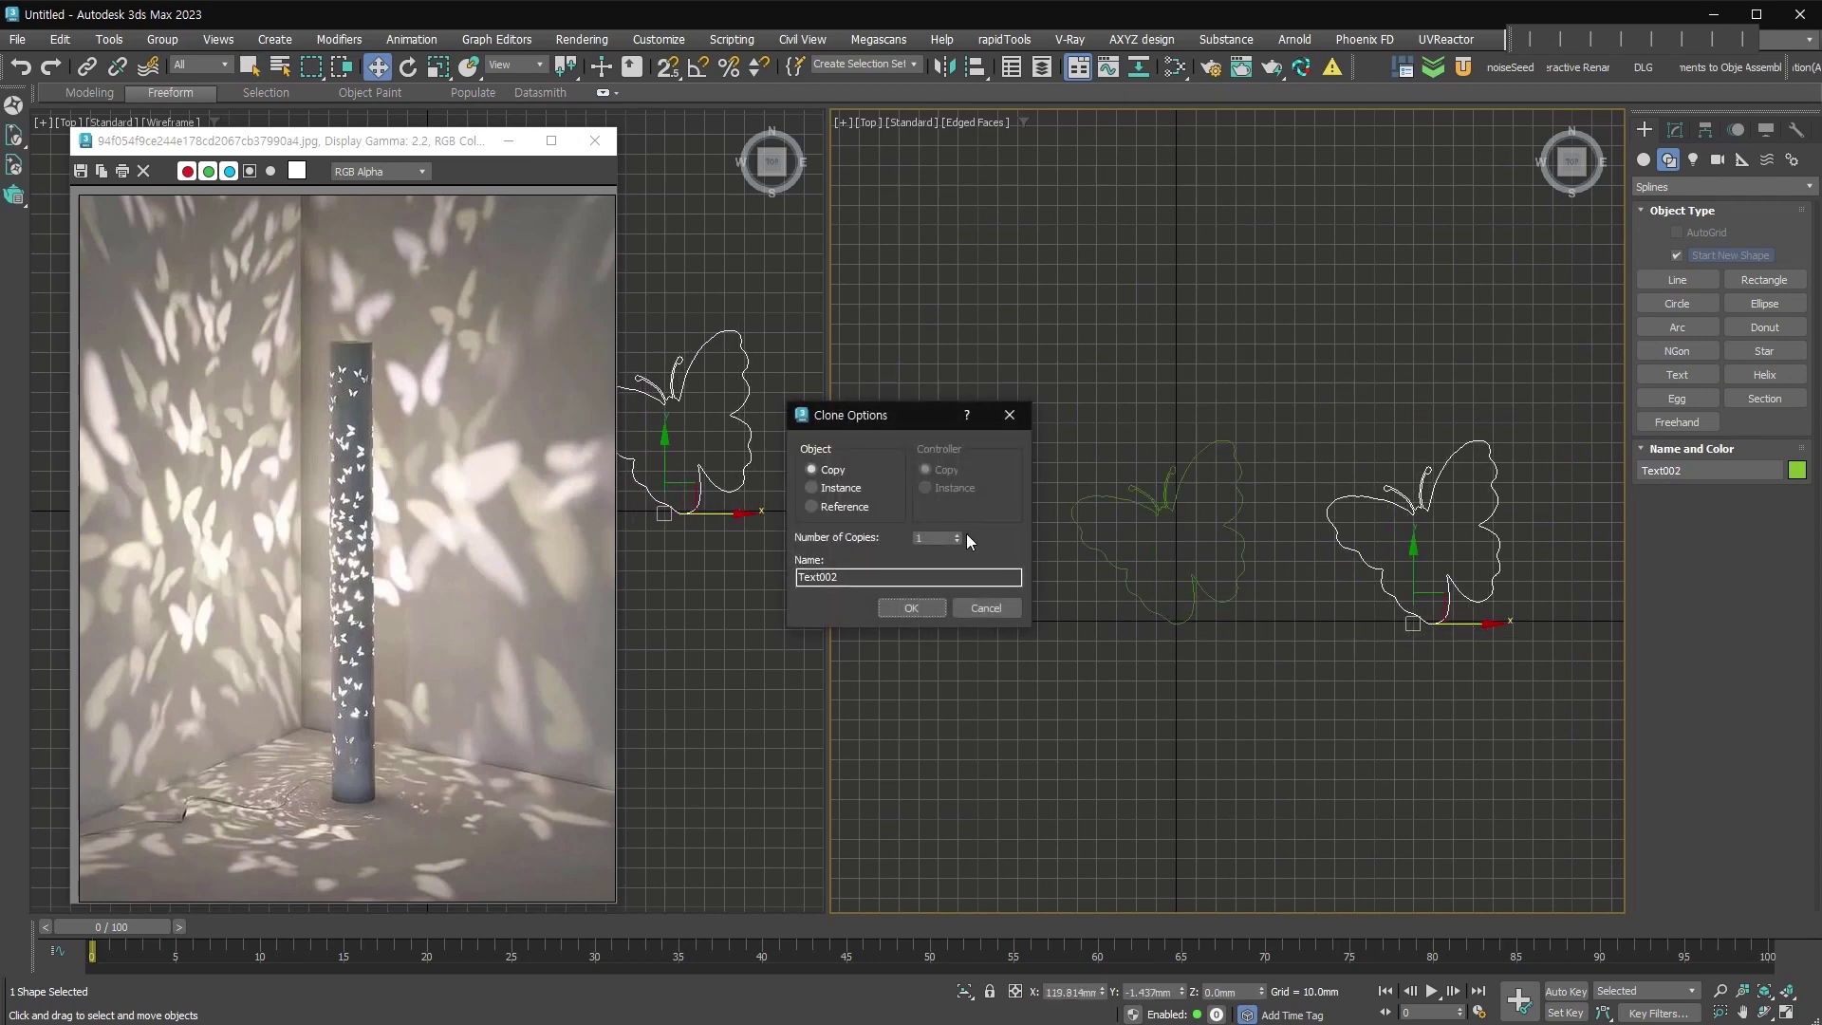
left_click(911, 606)
middle_click_drag(1284, 643, 1043, 668)
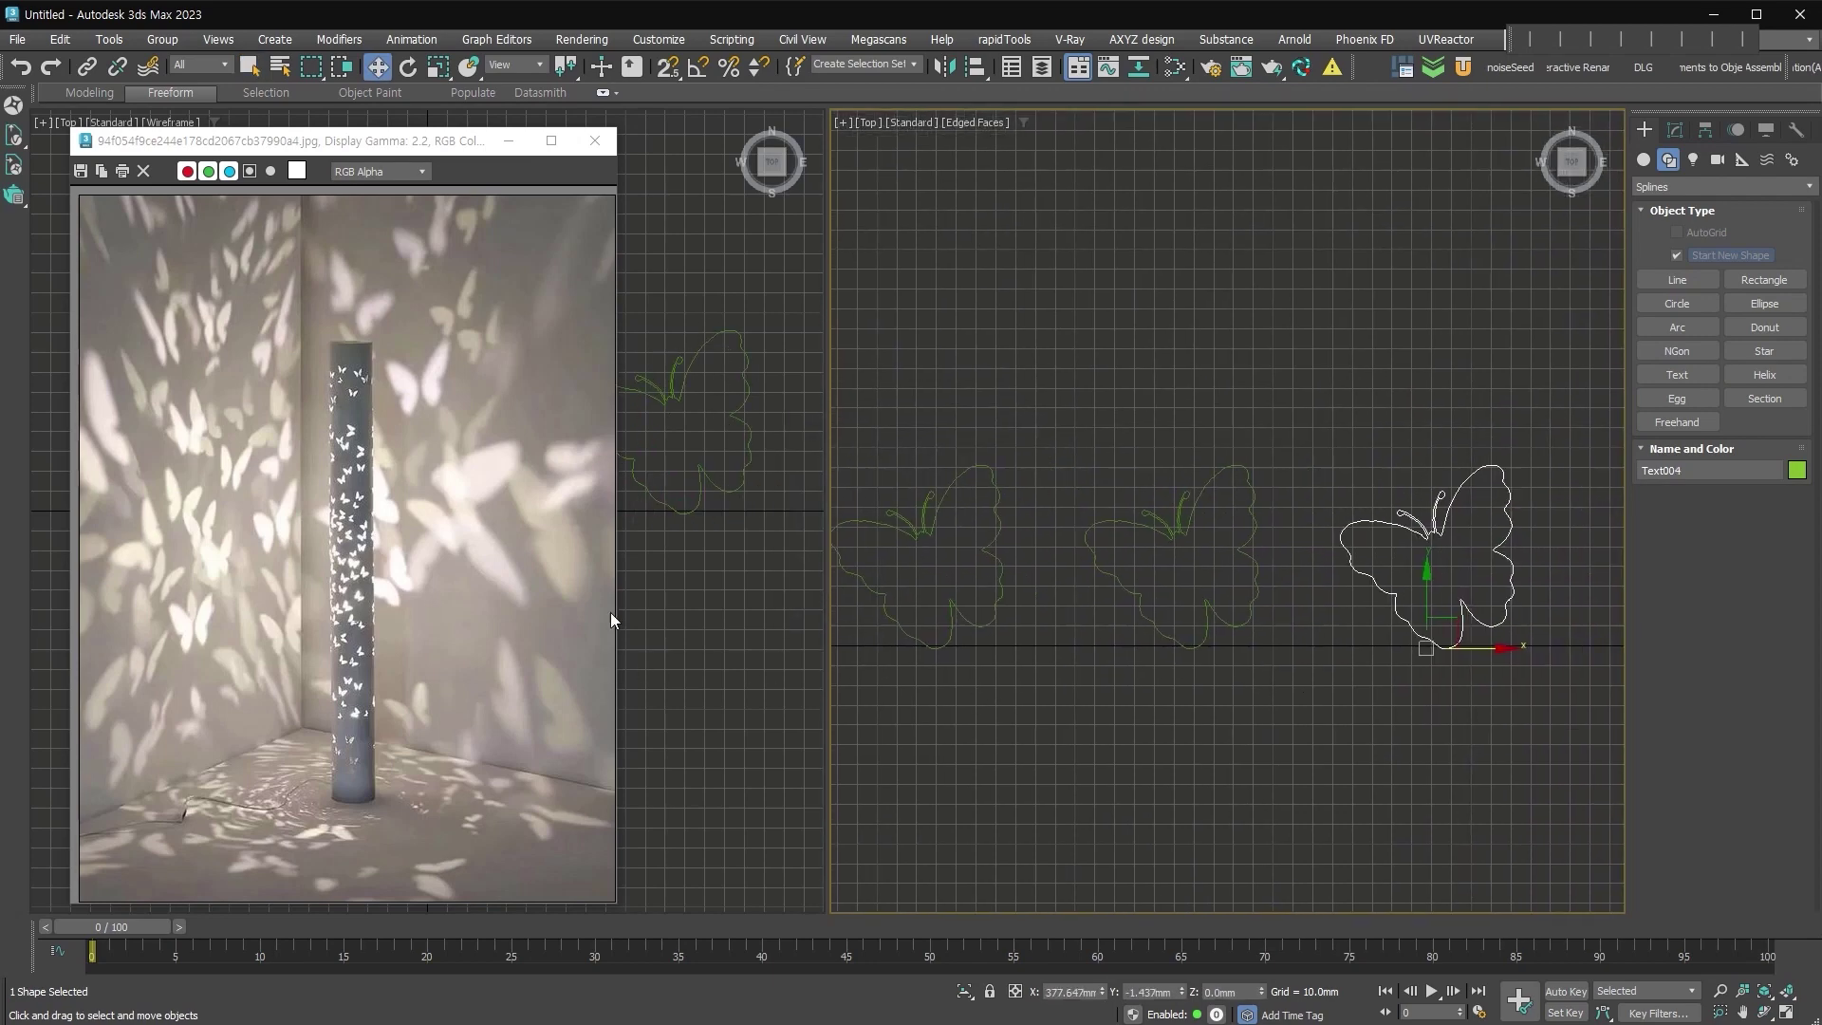
middle_click_drag(1239, 698, 1381, 702)
Change the copies' letters, starting with 'b' on Text002, then select all four butterflies.
left_click(1097, 498)
left_click(1674, 130)
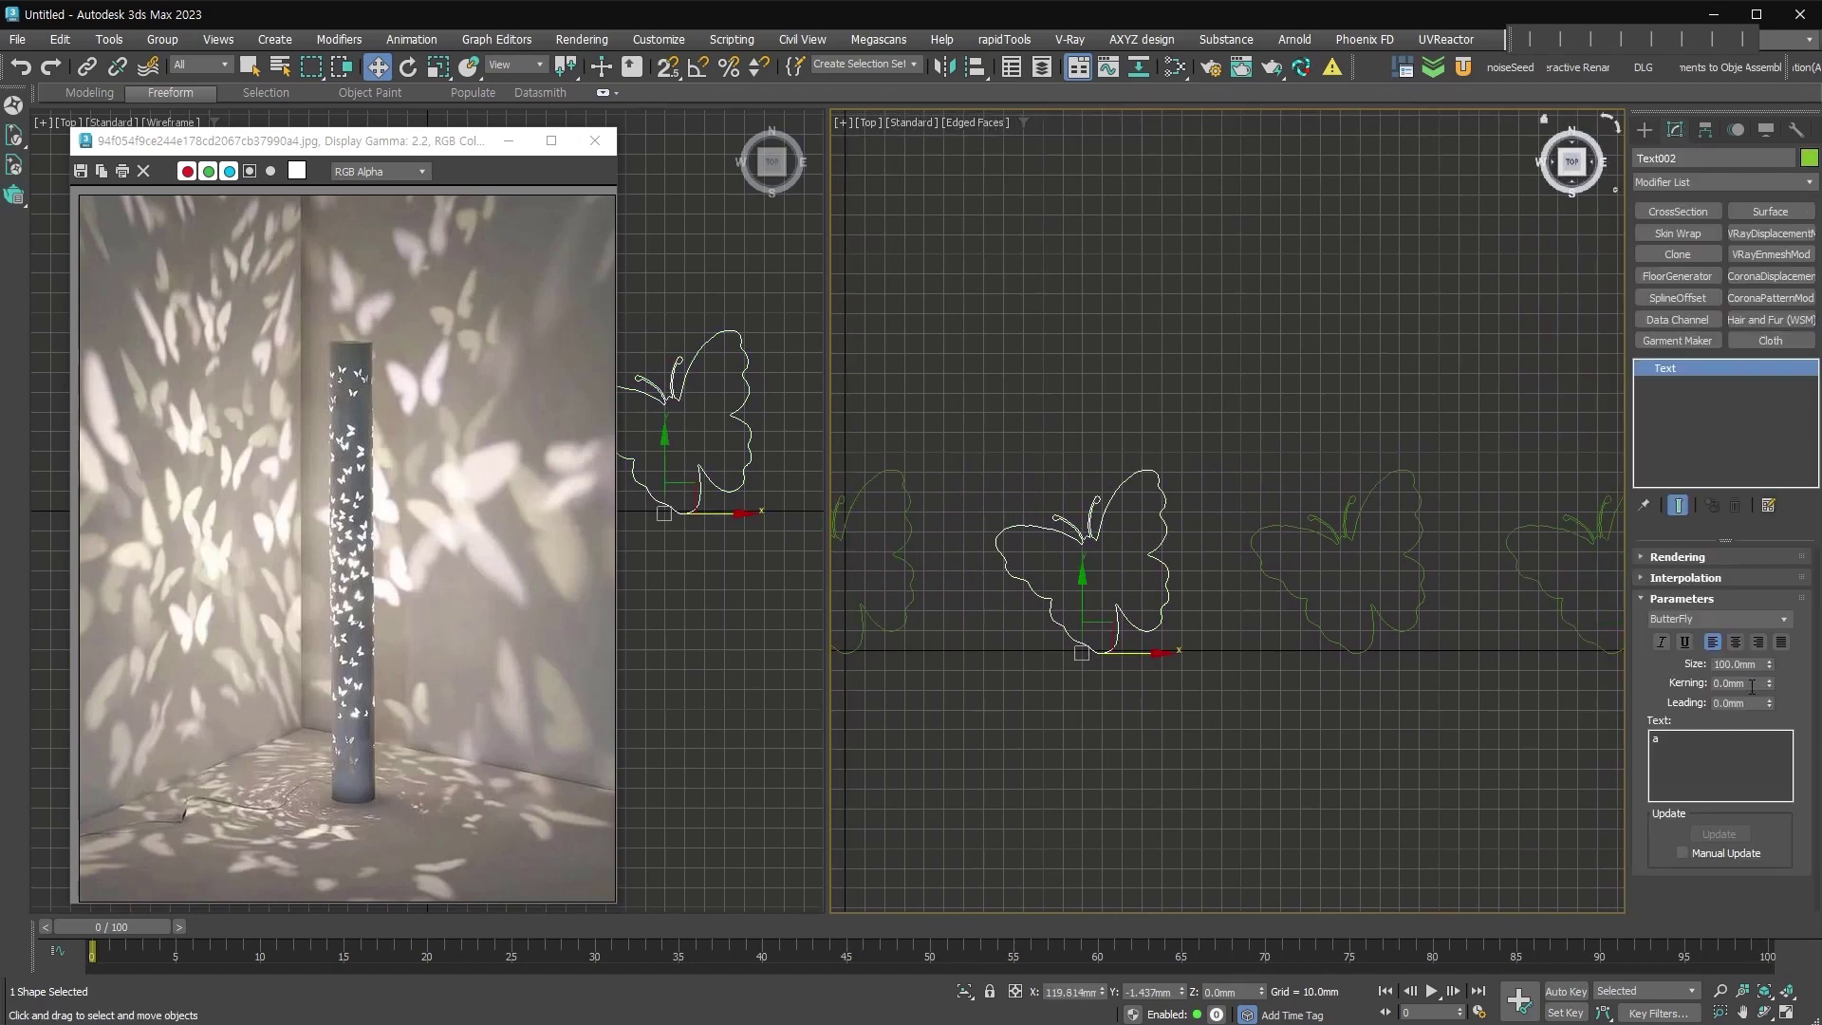
type("b")
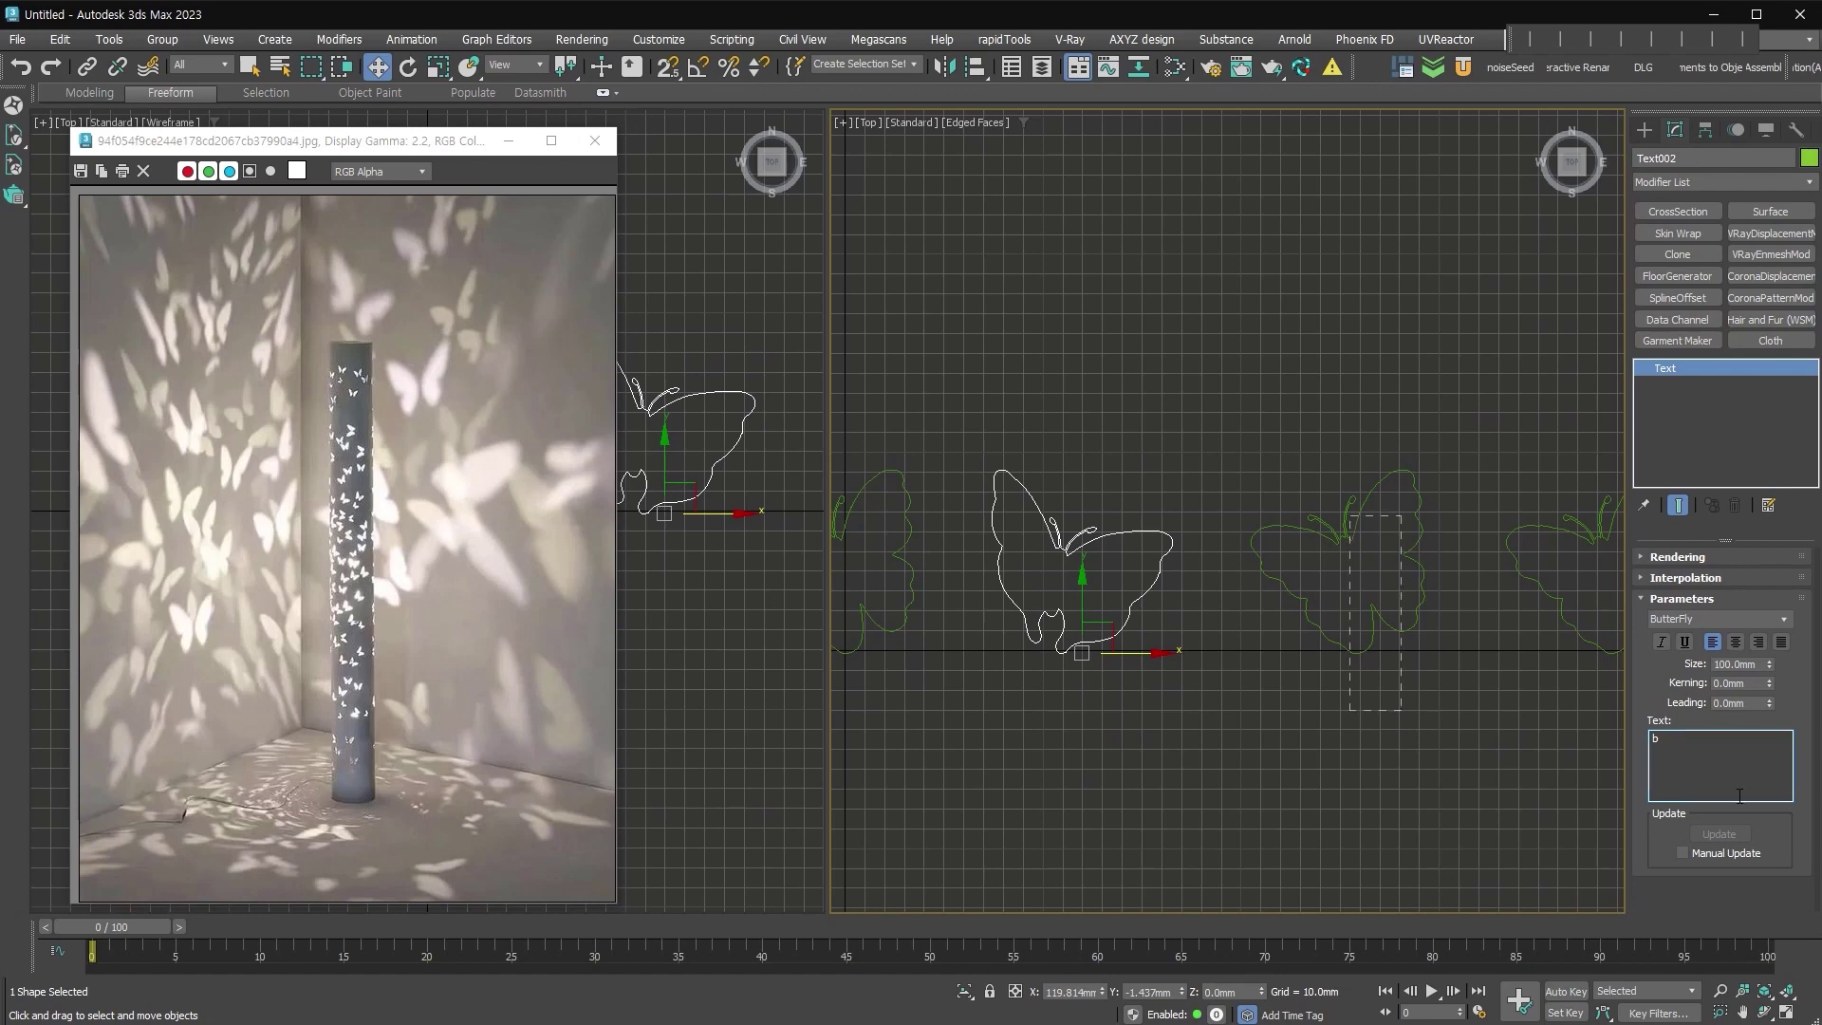
left_click(1348, 598)
left_click(1347, 746)
mouse_move(1347, 746)
middle_mouse_down()
mouse_move(1438, 671)
mouse_move(1465, 619)
mouse_move(1229, 688)
middle_mouse_up()
left_click(1348, 570)
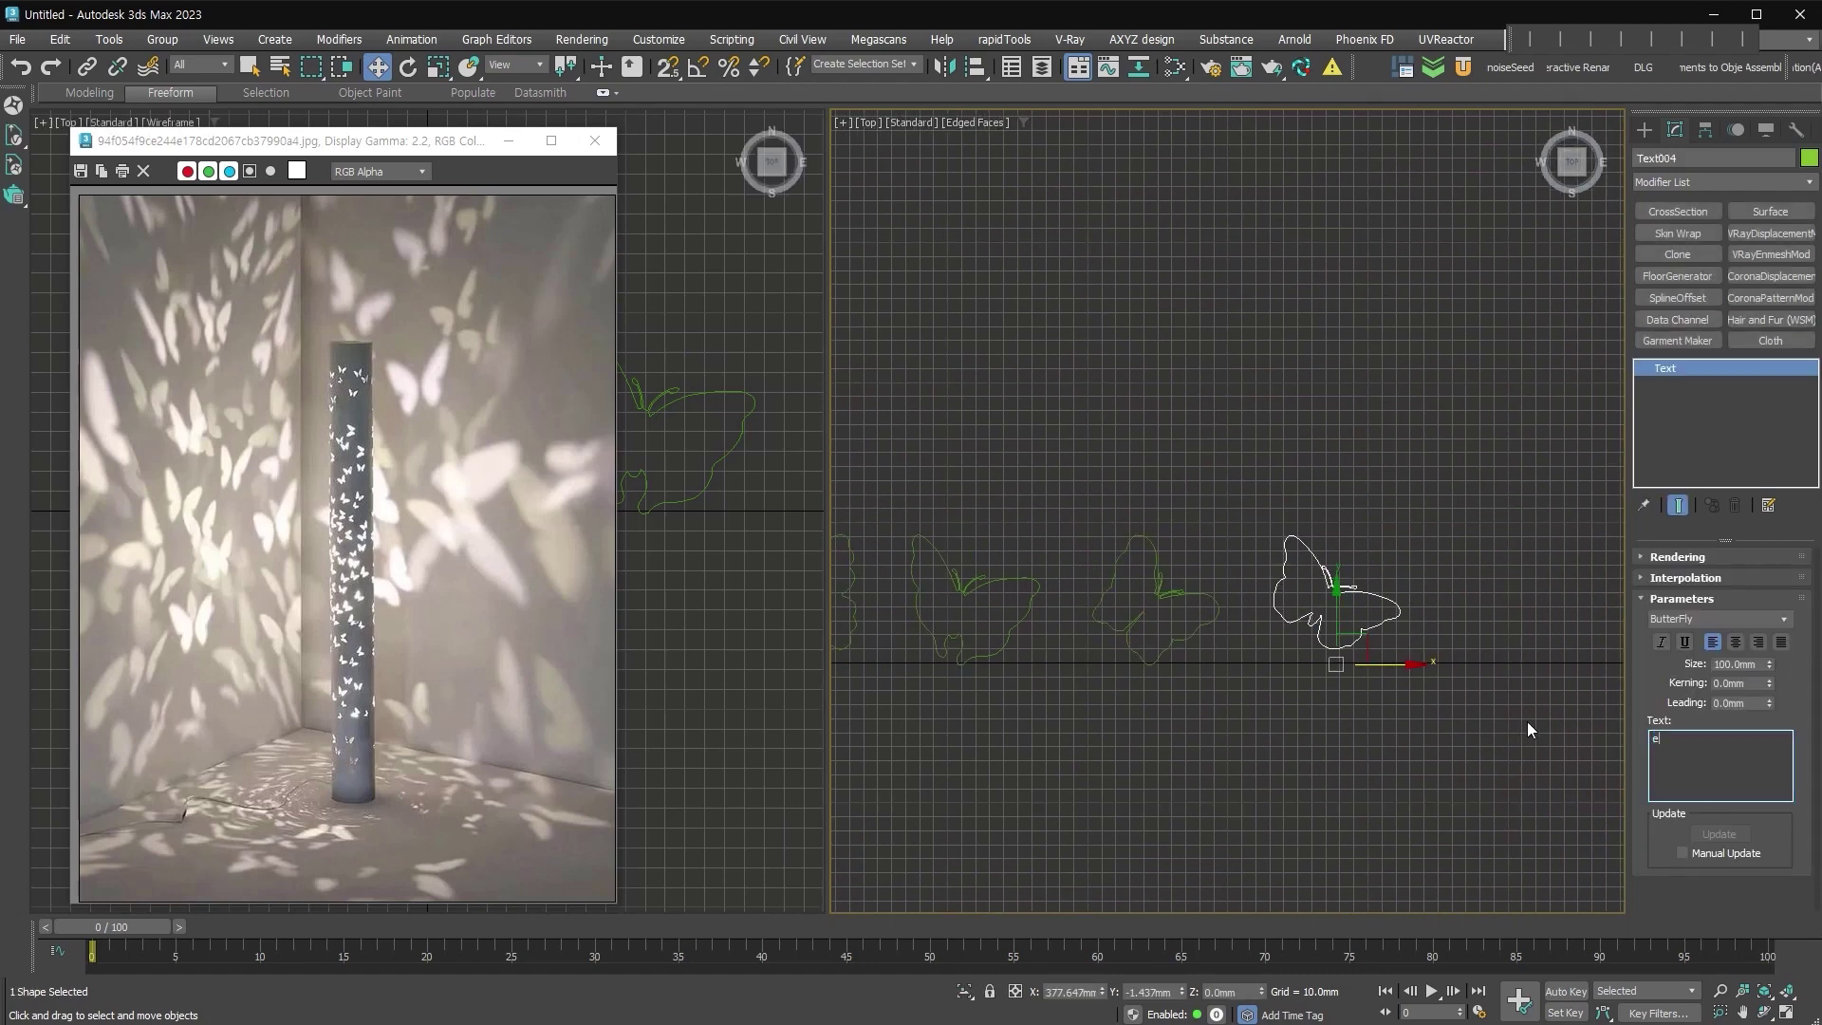
left_click(1317, 771)
key("ctrl+a")
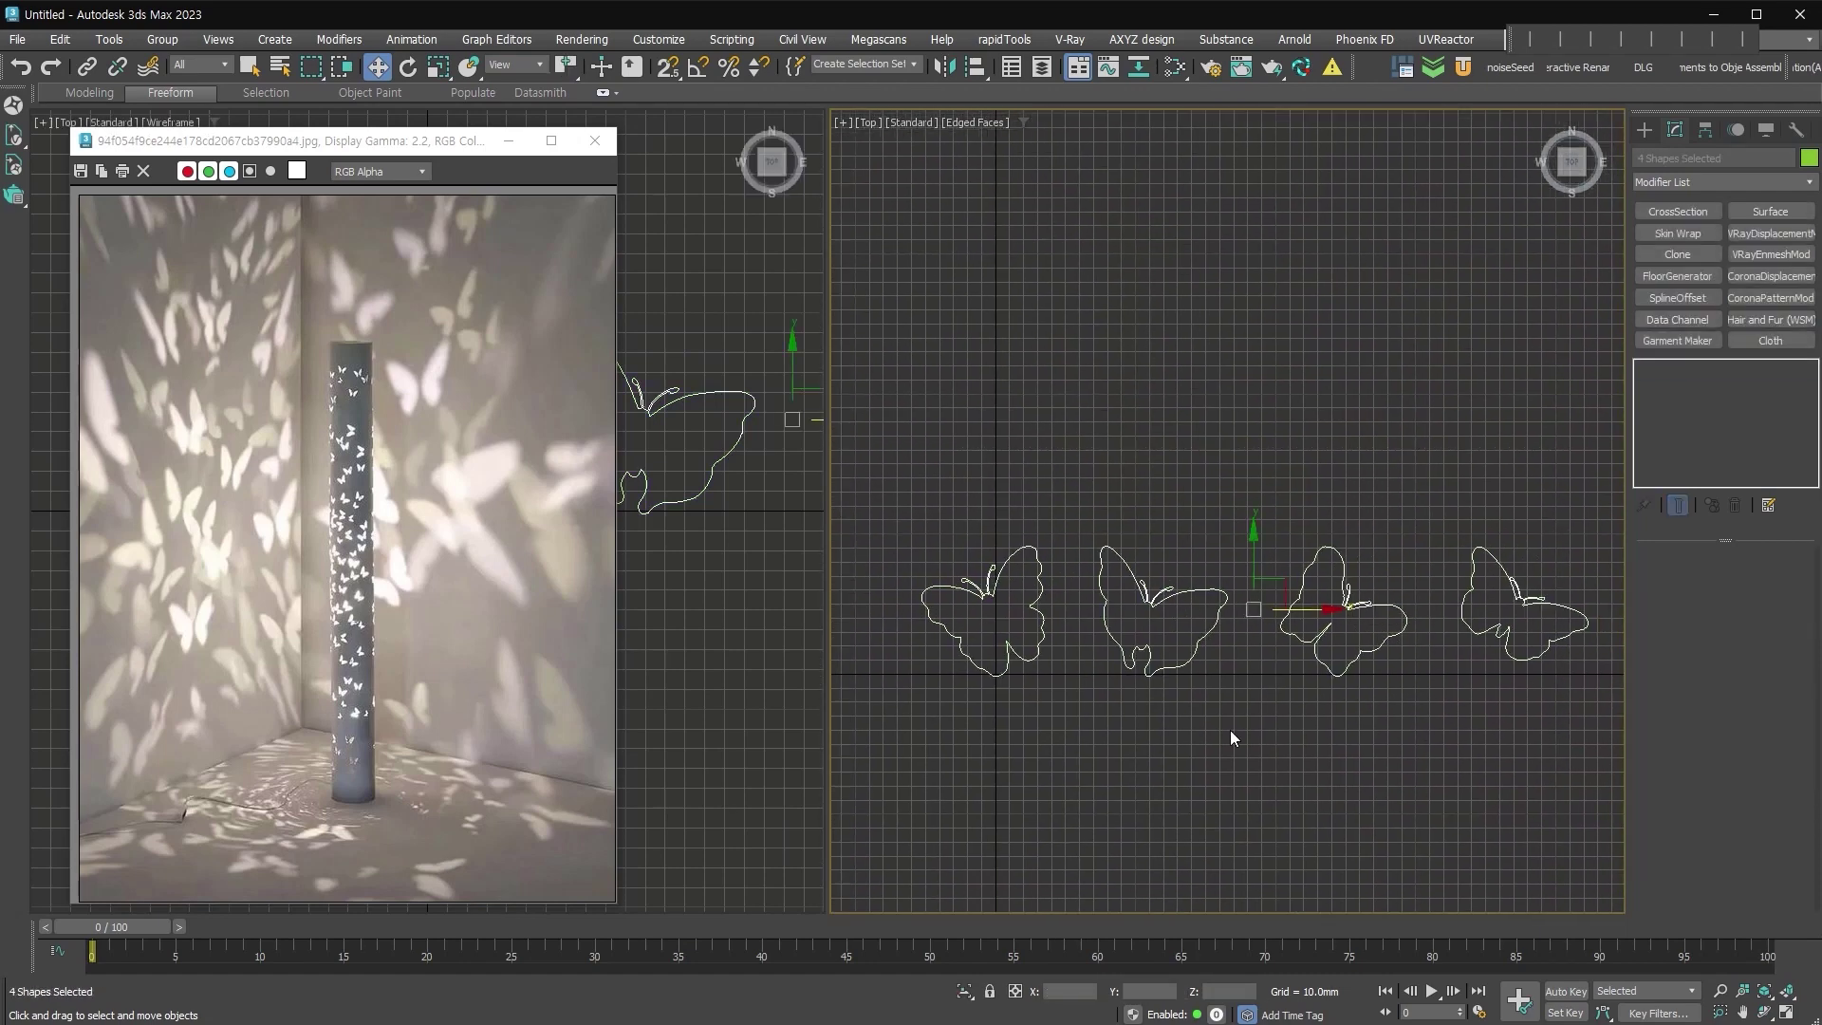
Add Edit Poly to the four butterflies and assign a VRayLightMtl with colour intensity 2.0.
key("alt+e")
middle_click_drag(1256, 733, 1241, 676)
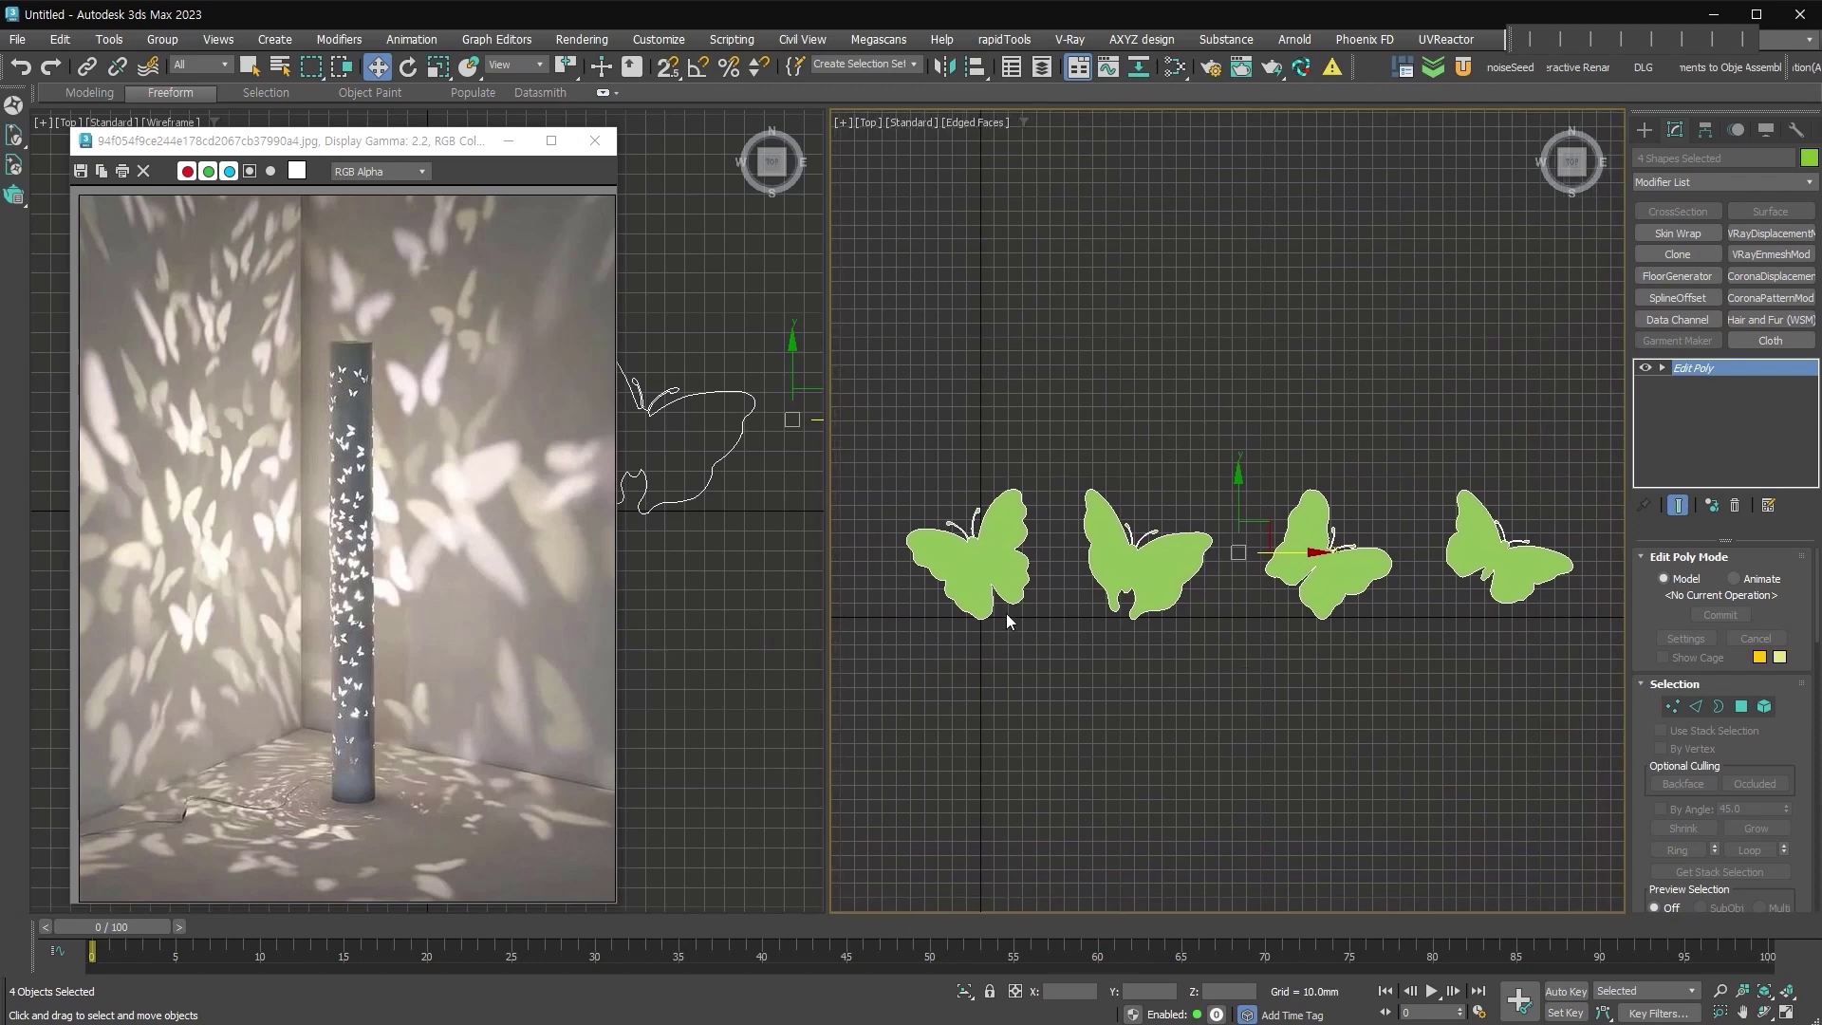
key("m")
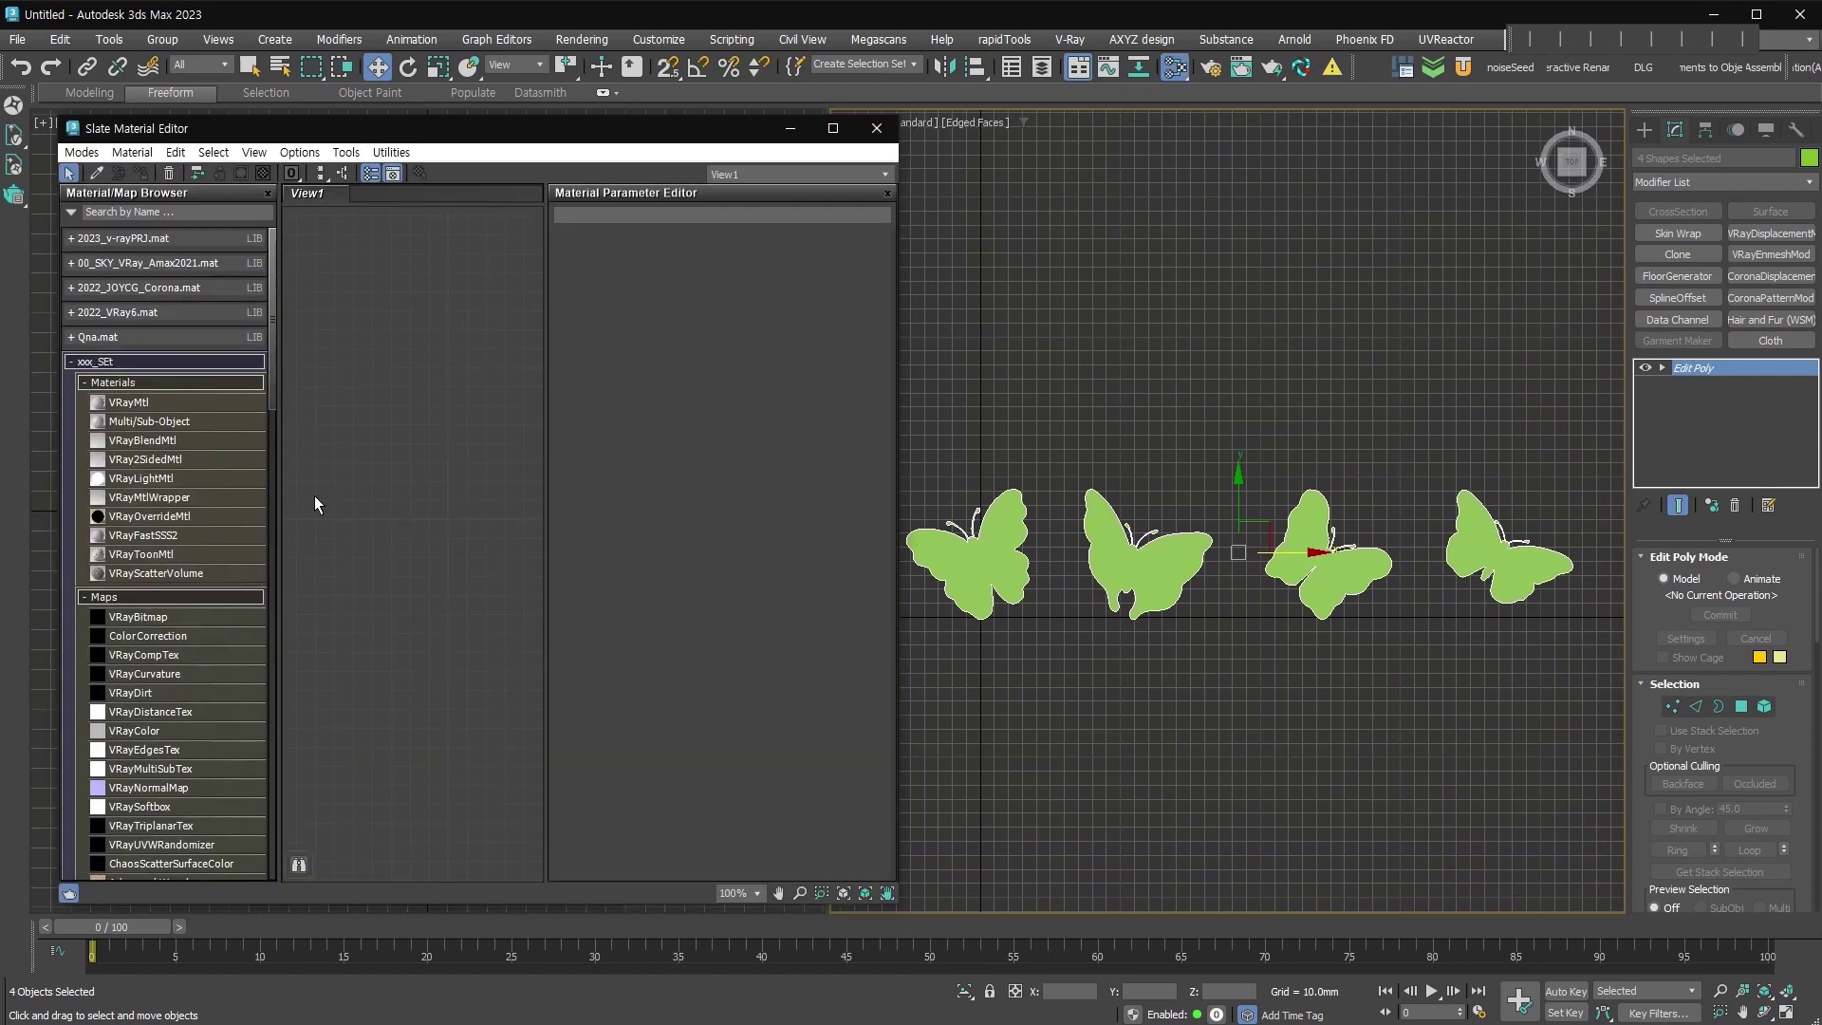
left_click_drag(186, 479, 442, 444)
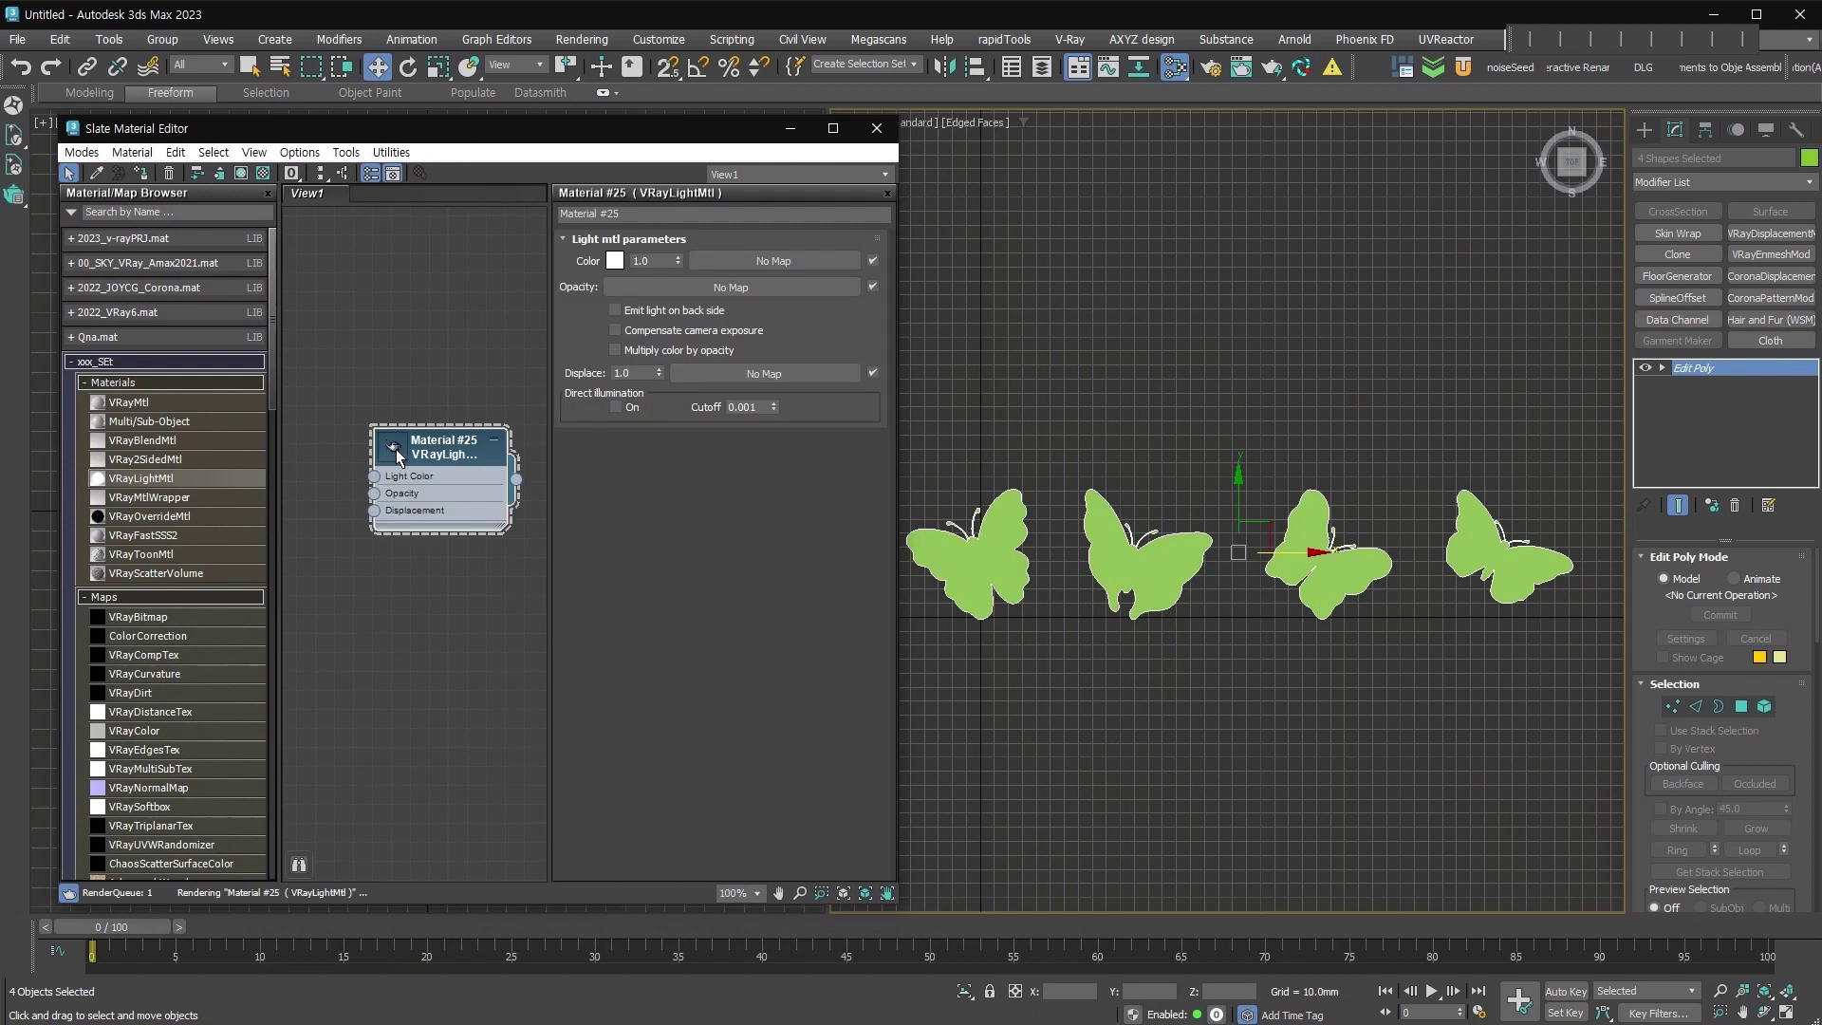
left_click(396, 448)
type("2")
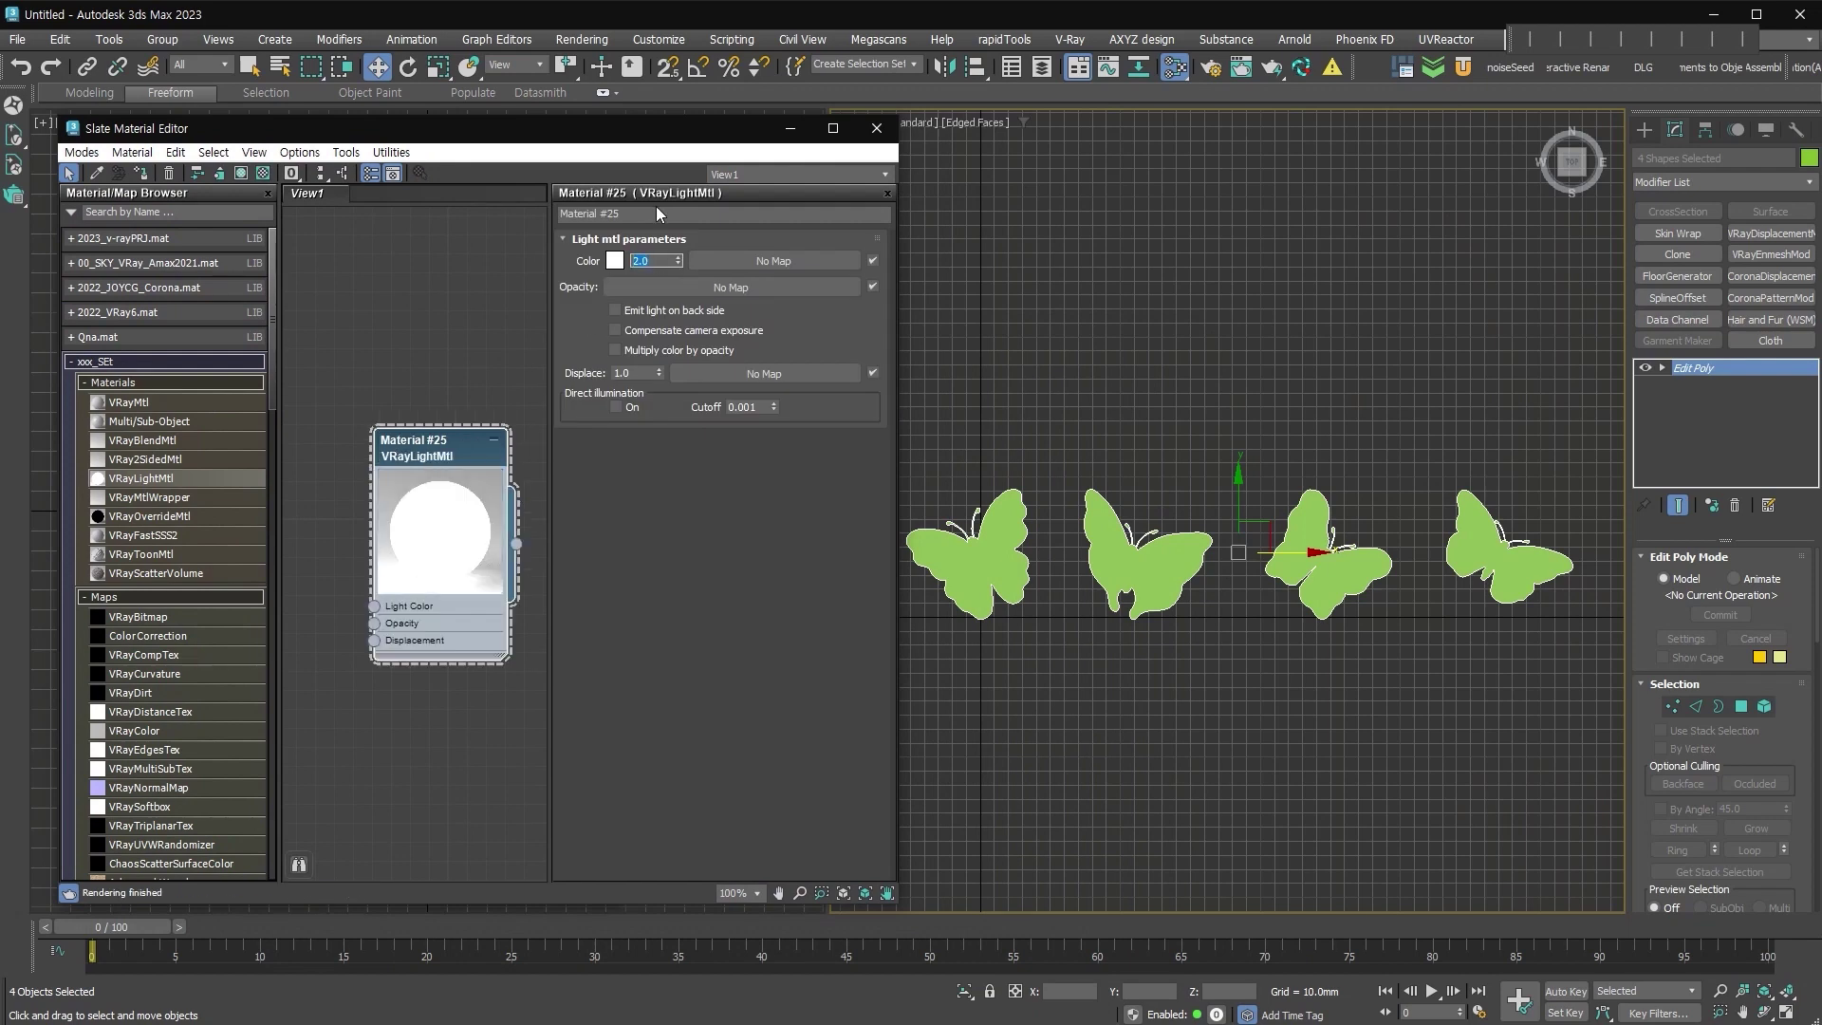
left_click(140, 173)
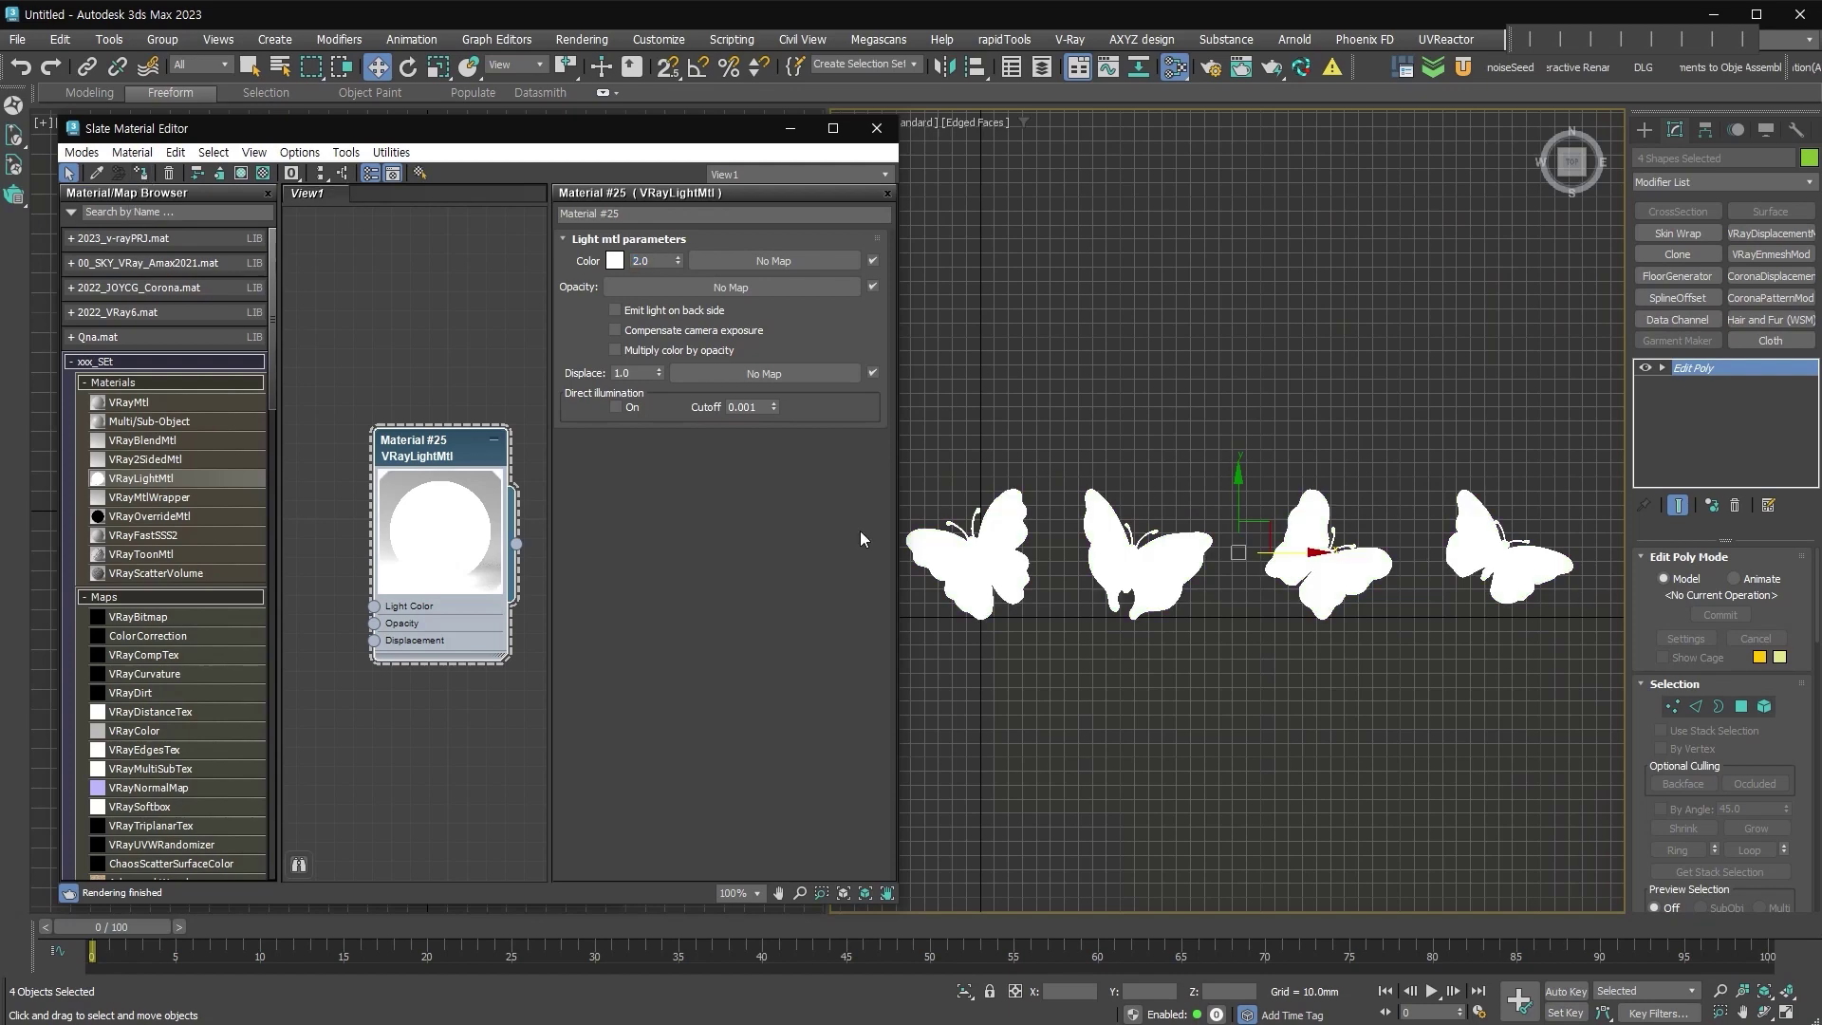
left_click(875, 128)
left_click(987, 584)
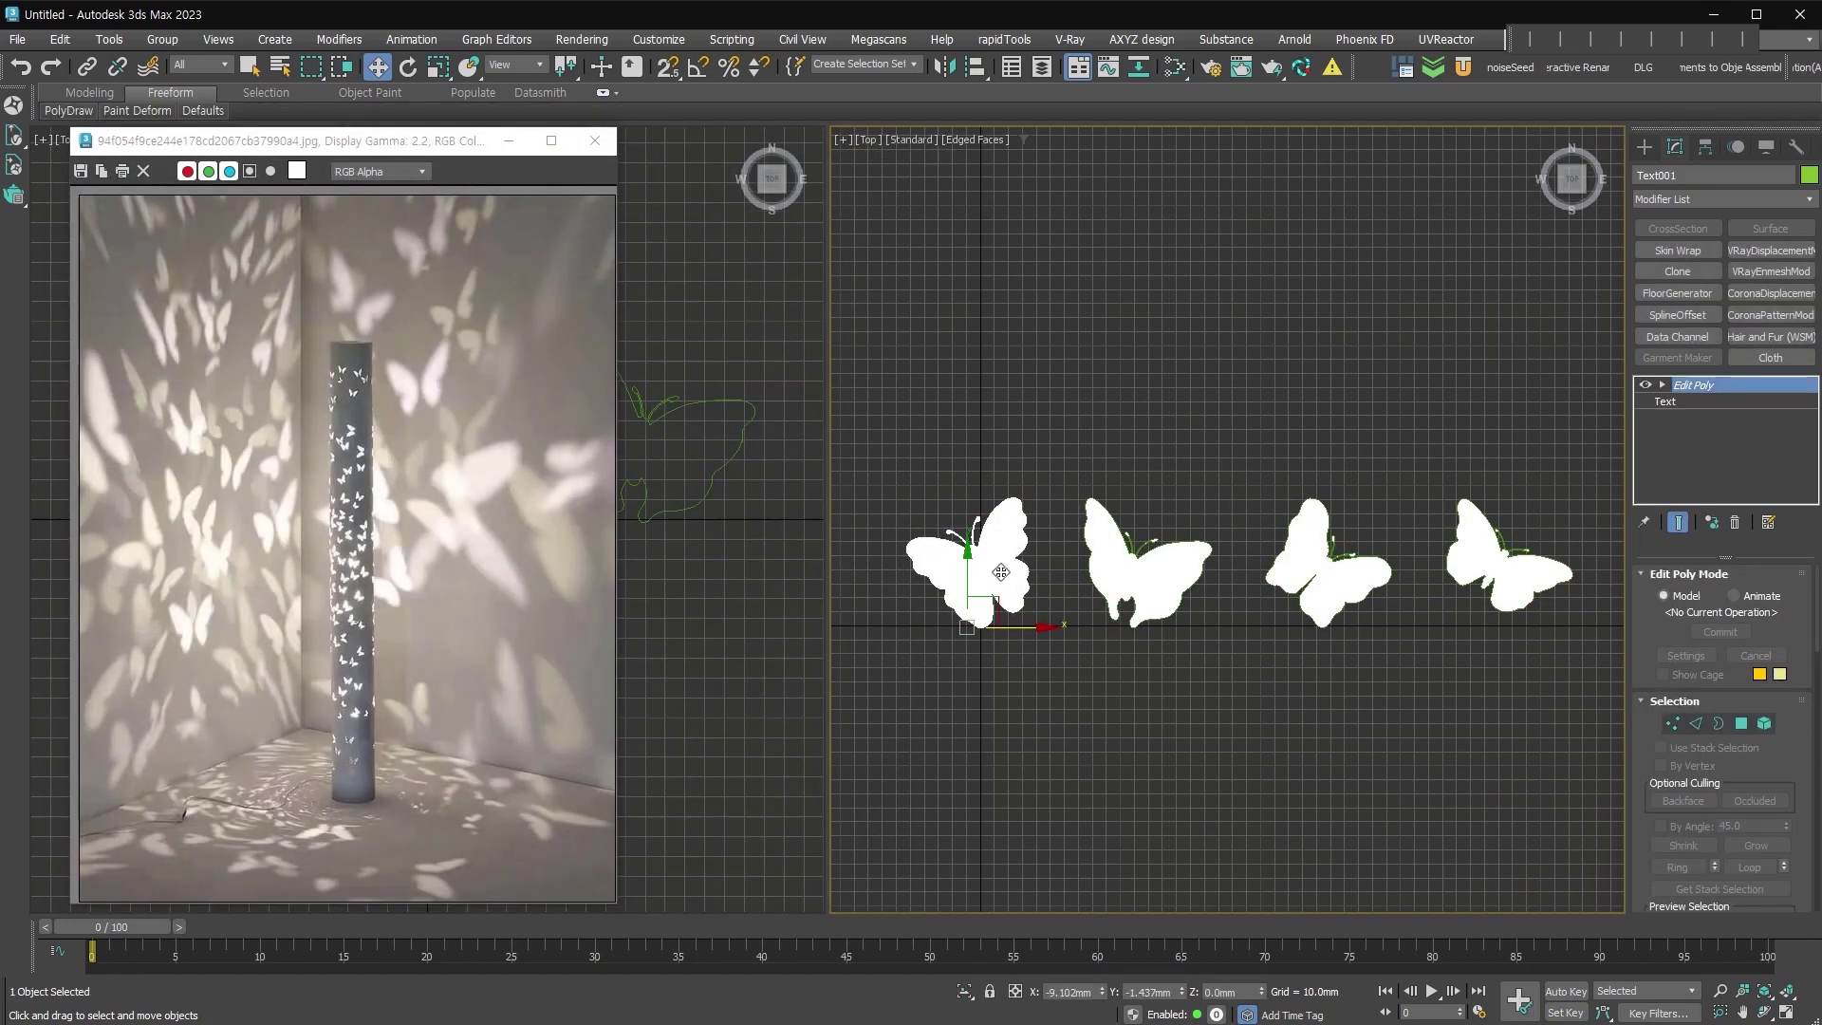
Set the V-Ray render output size to 1000 x 1000.
key("z")
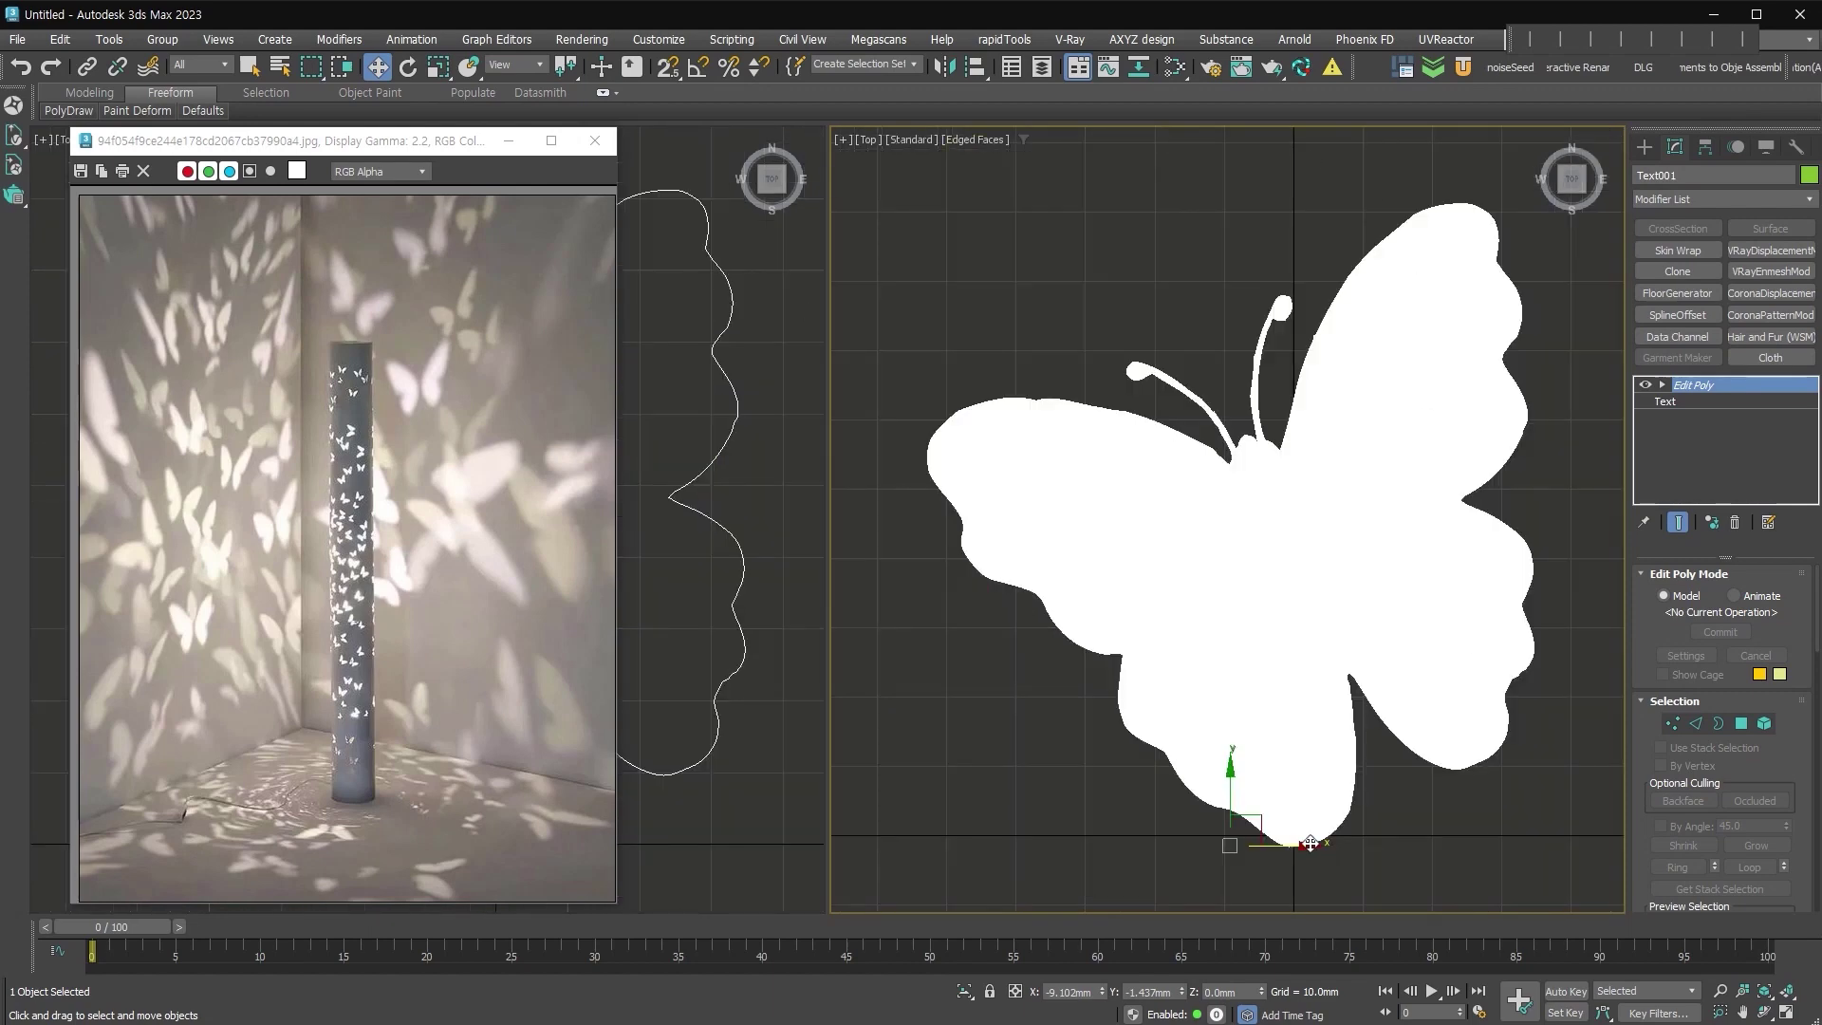
left_click(1210, 76)
left_click_drag(1278, 195, 1042, 145)
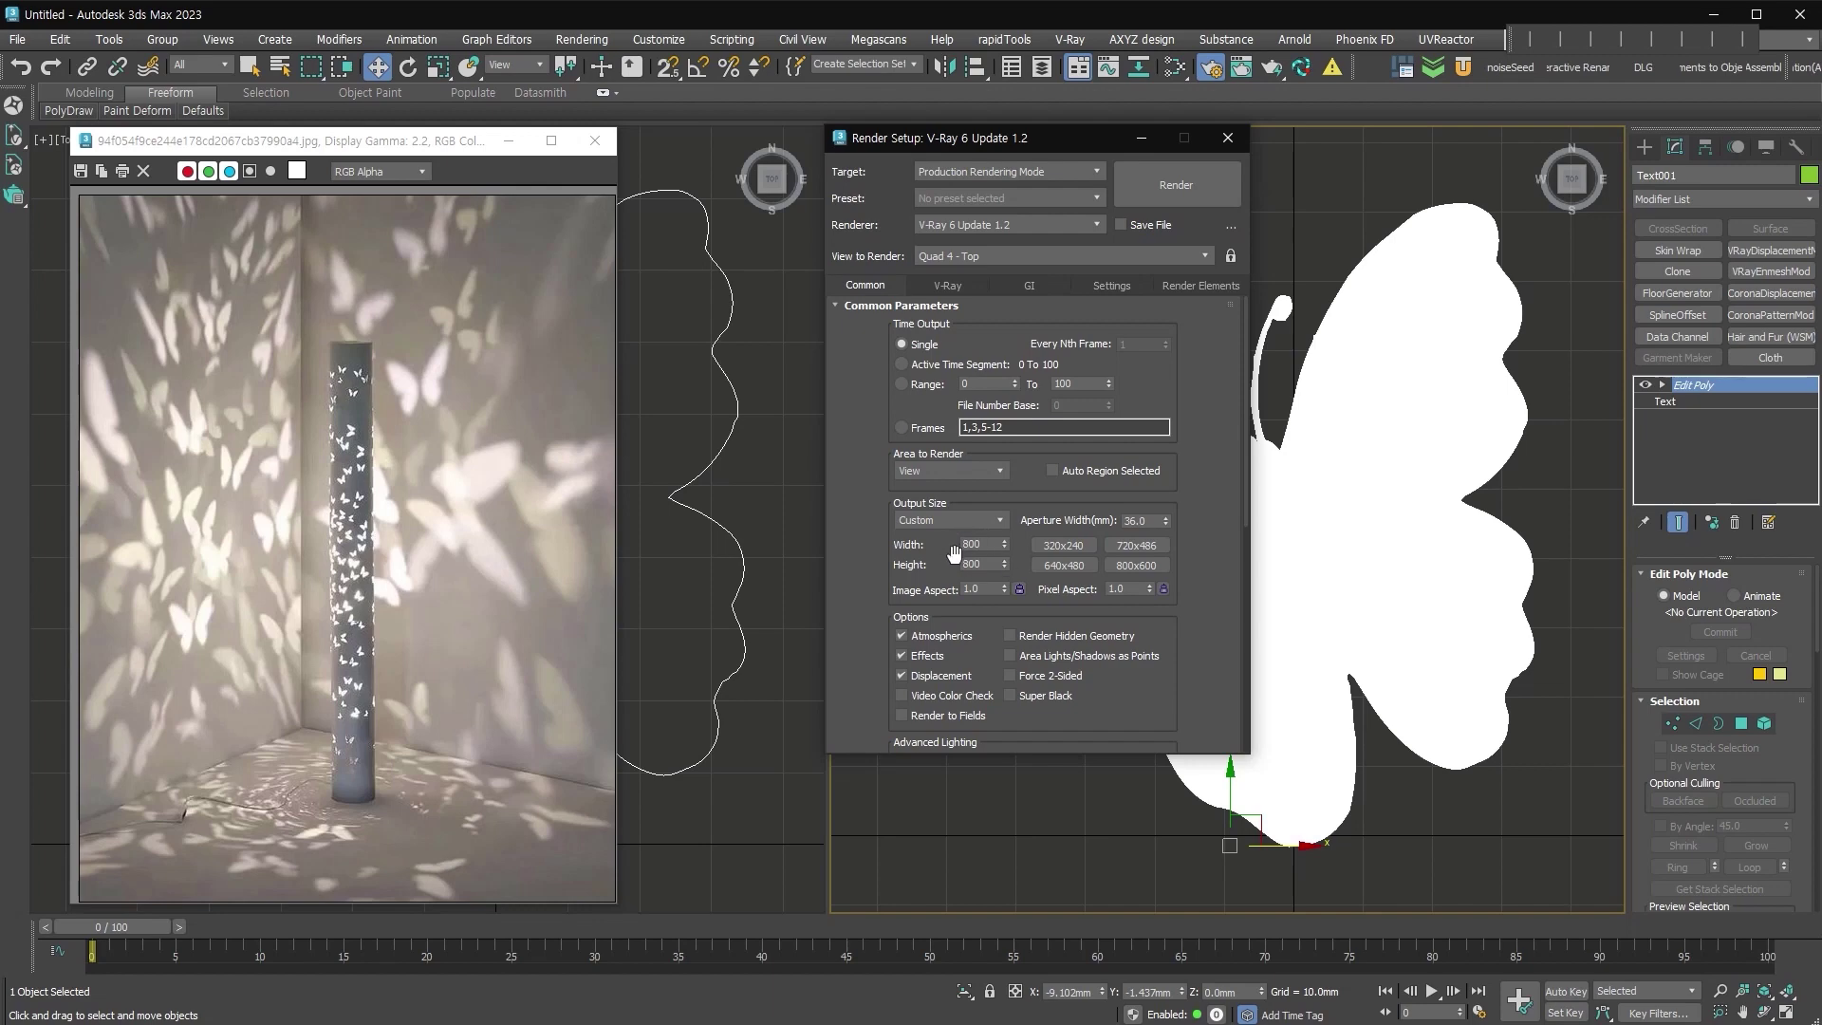
double_click(991, 543)
type("1000")
key("Tab")
type("1000")
key("Return")
left_click(940, 286)
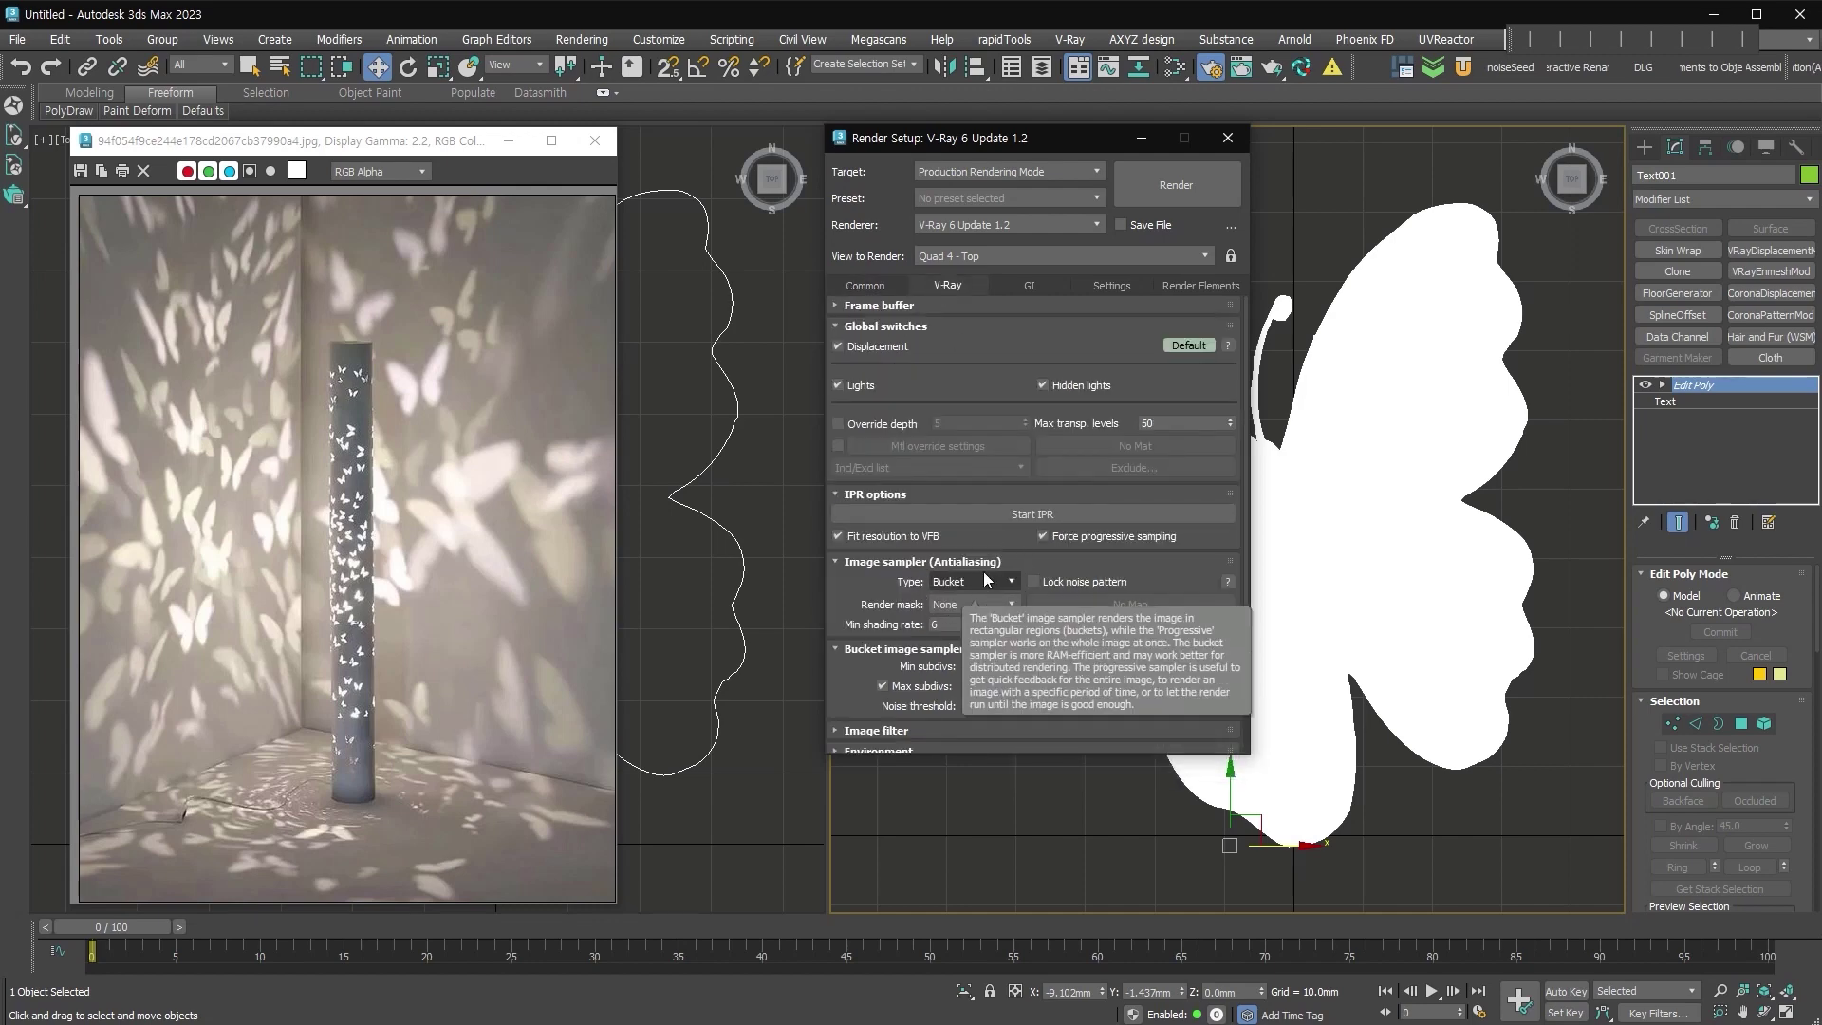
left_click(1224, 140)
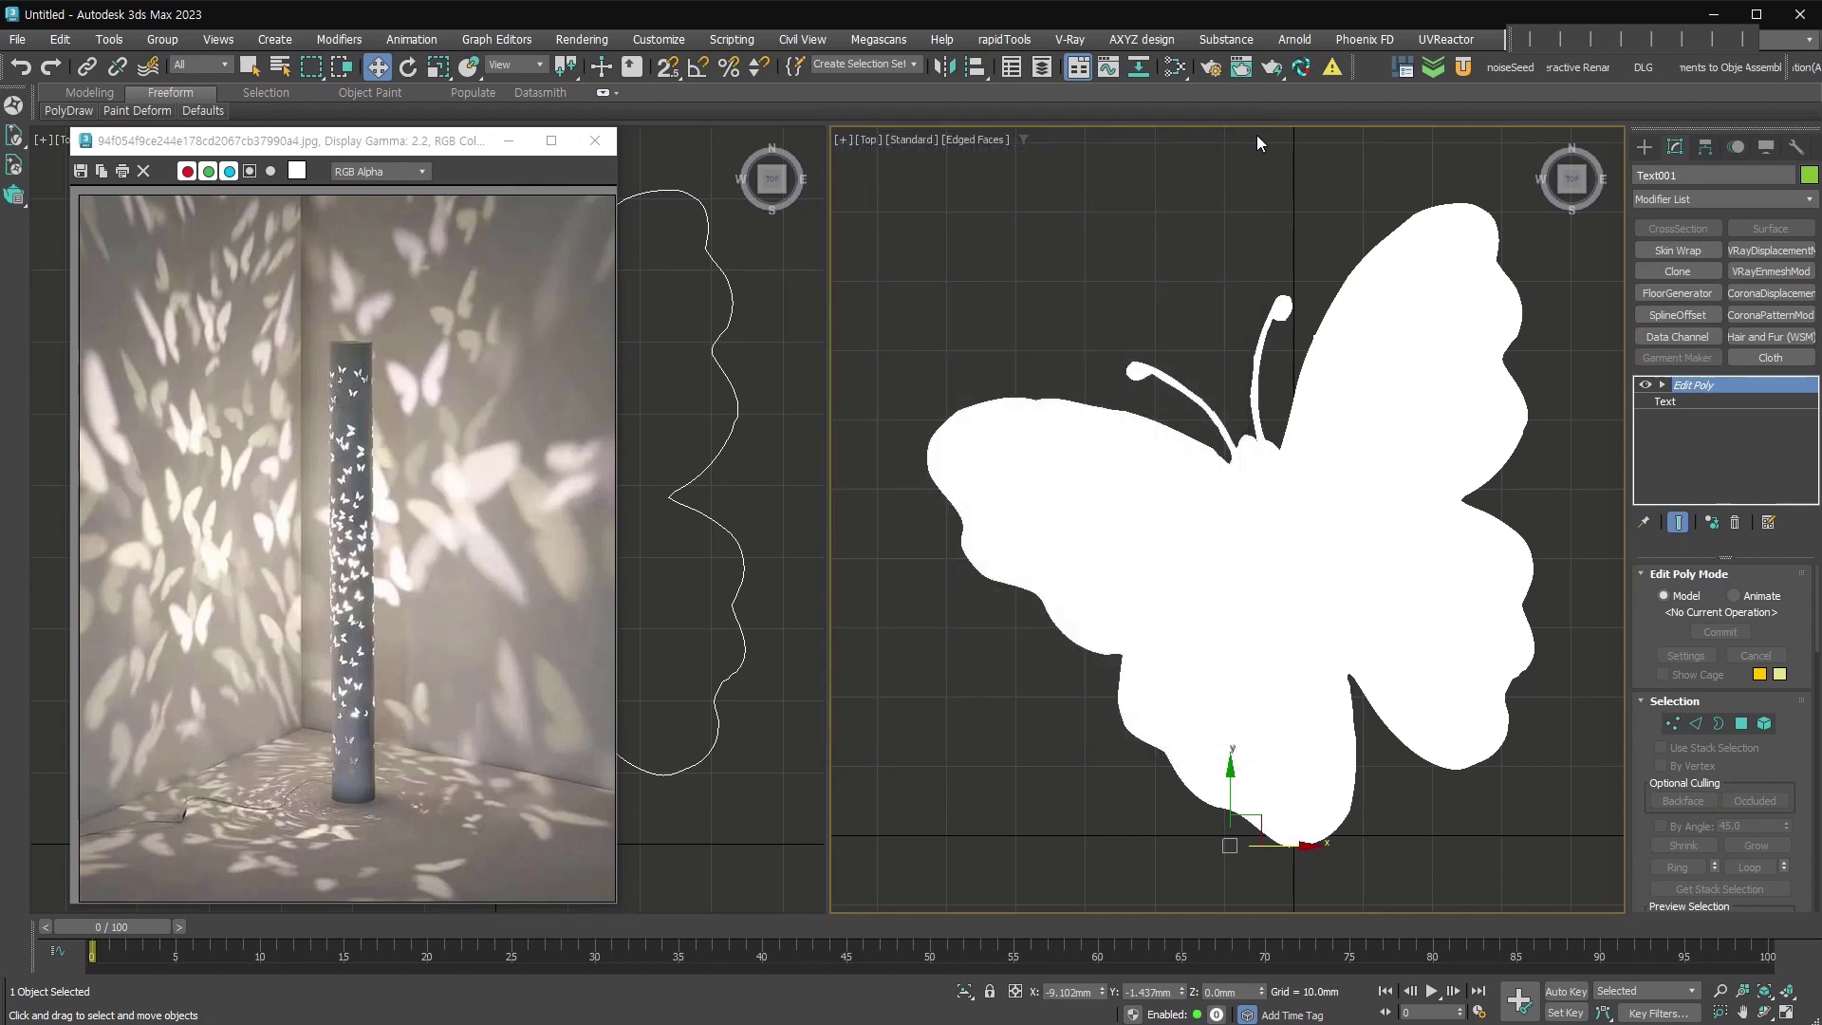
Render the first butterfly from the top view and save it as 1.jpg.
left_click(1269, 68)
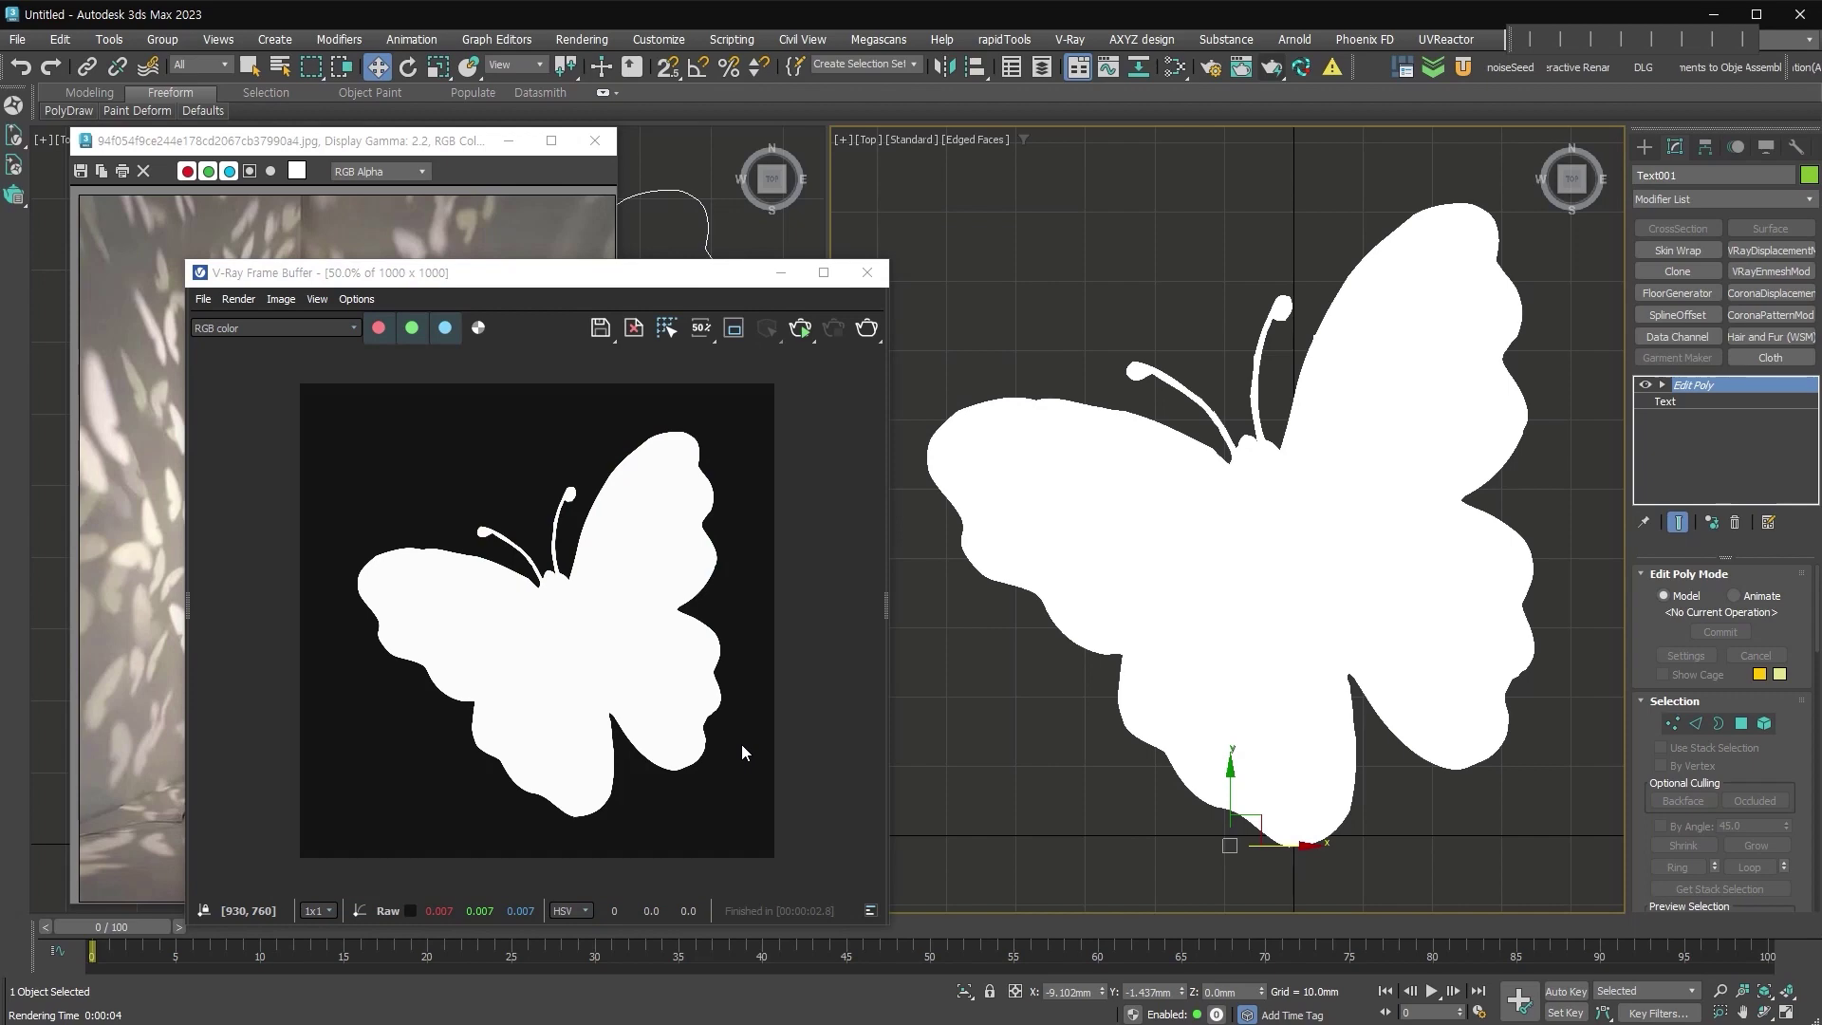
left_click(599, 327)
type("1.jpg")
key("Return")
key("Return")
left_click(943, 605)
Render the second butterfly and save its image.
left_click(1320, 622)
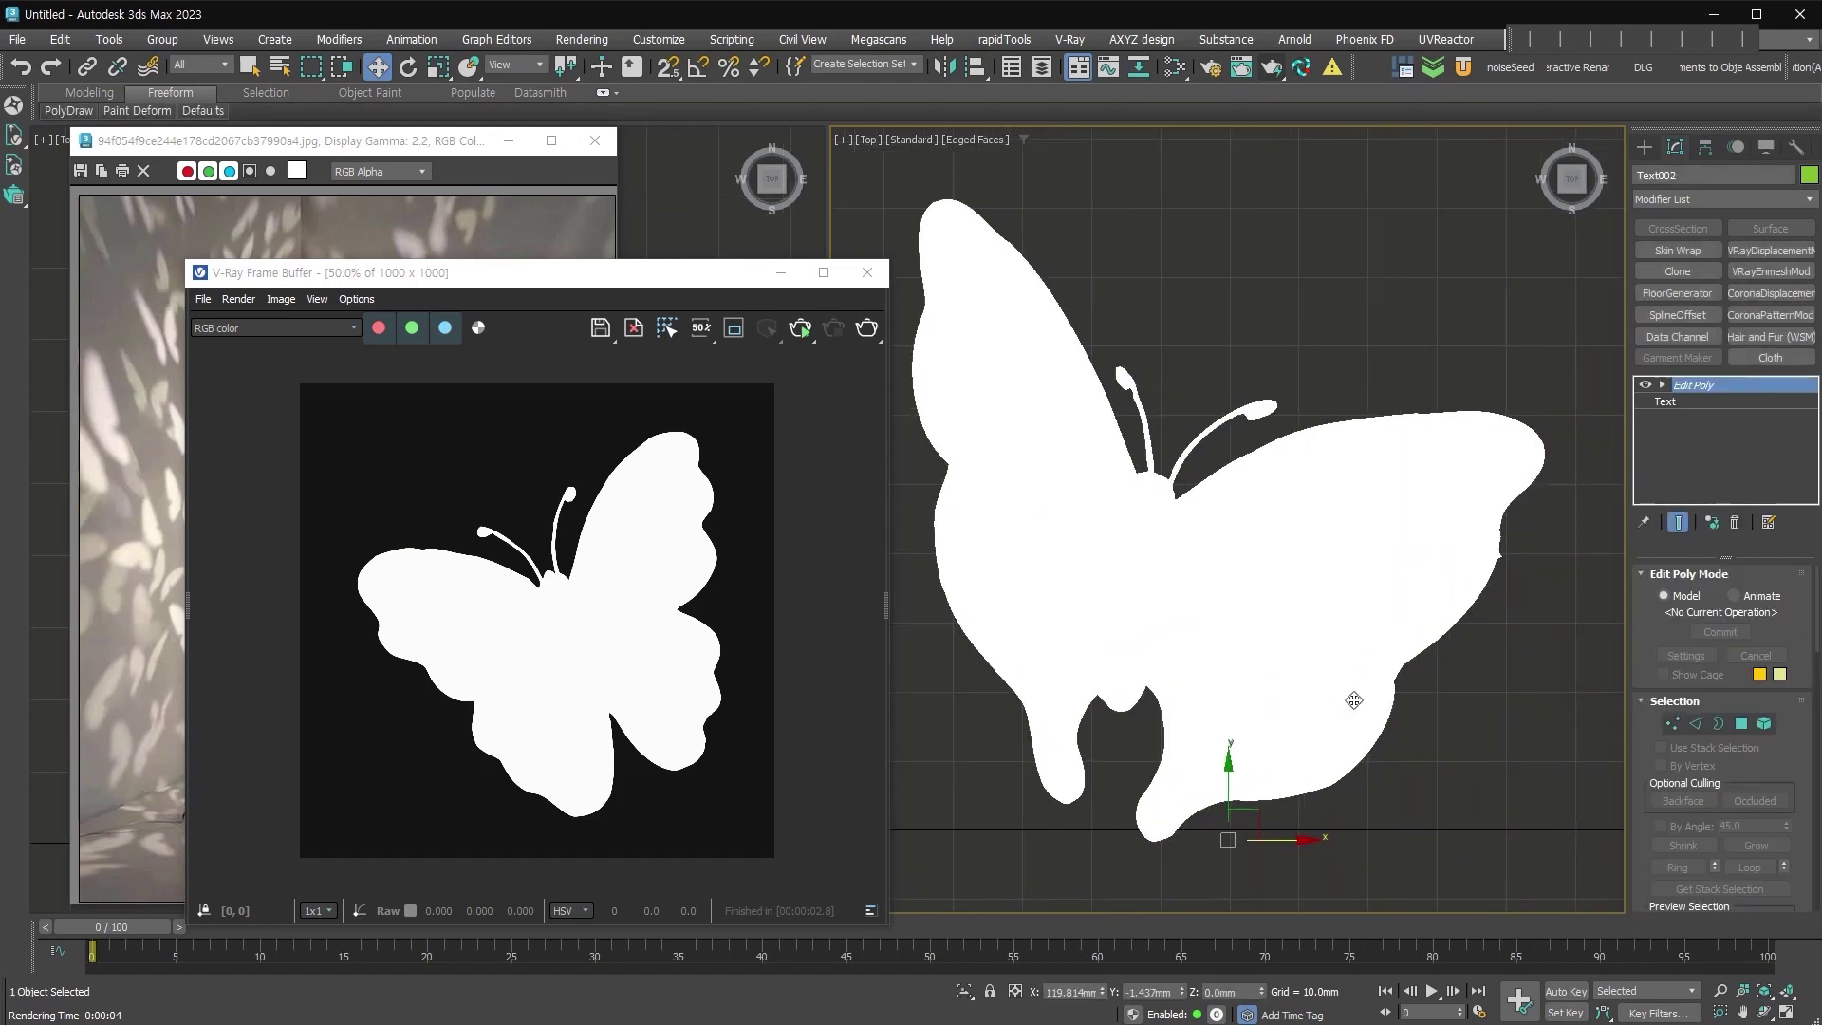
left_click(867, 327)
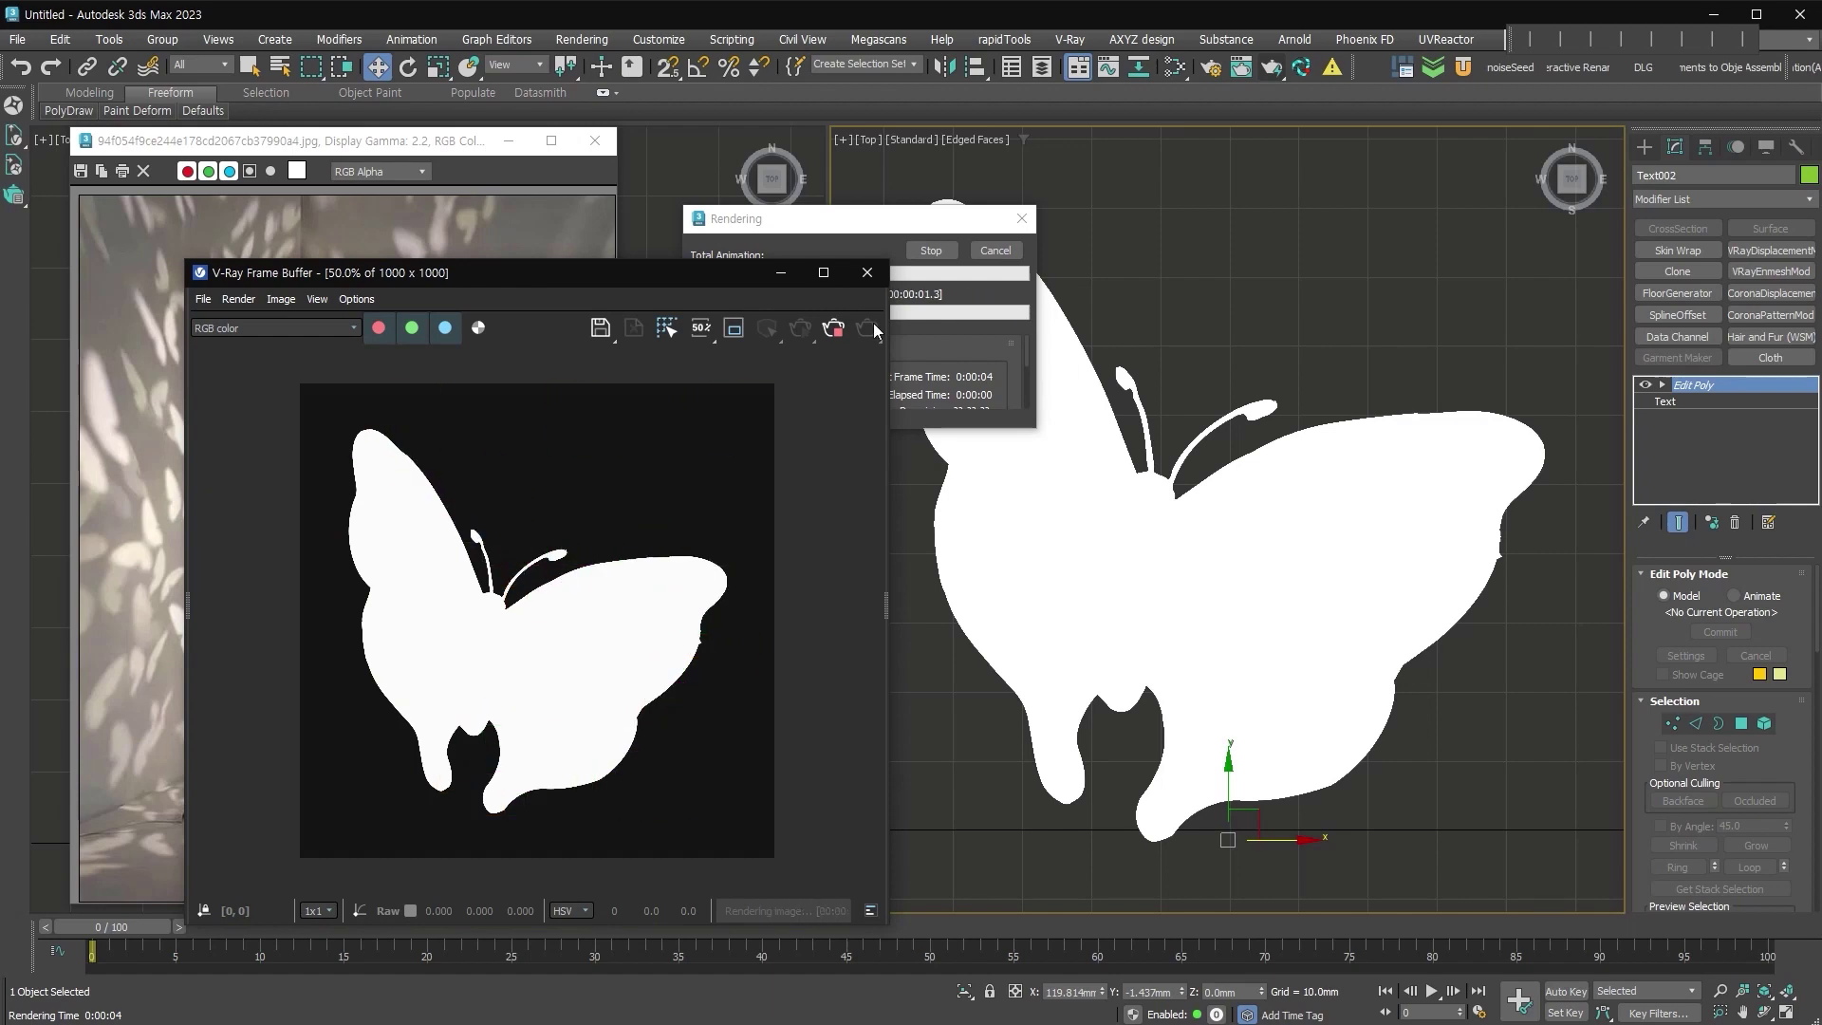
left_click(600, 327)
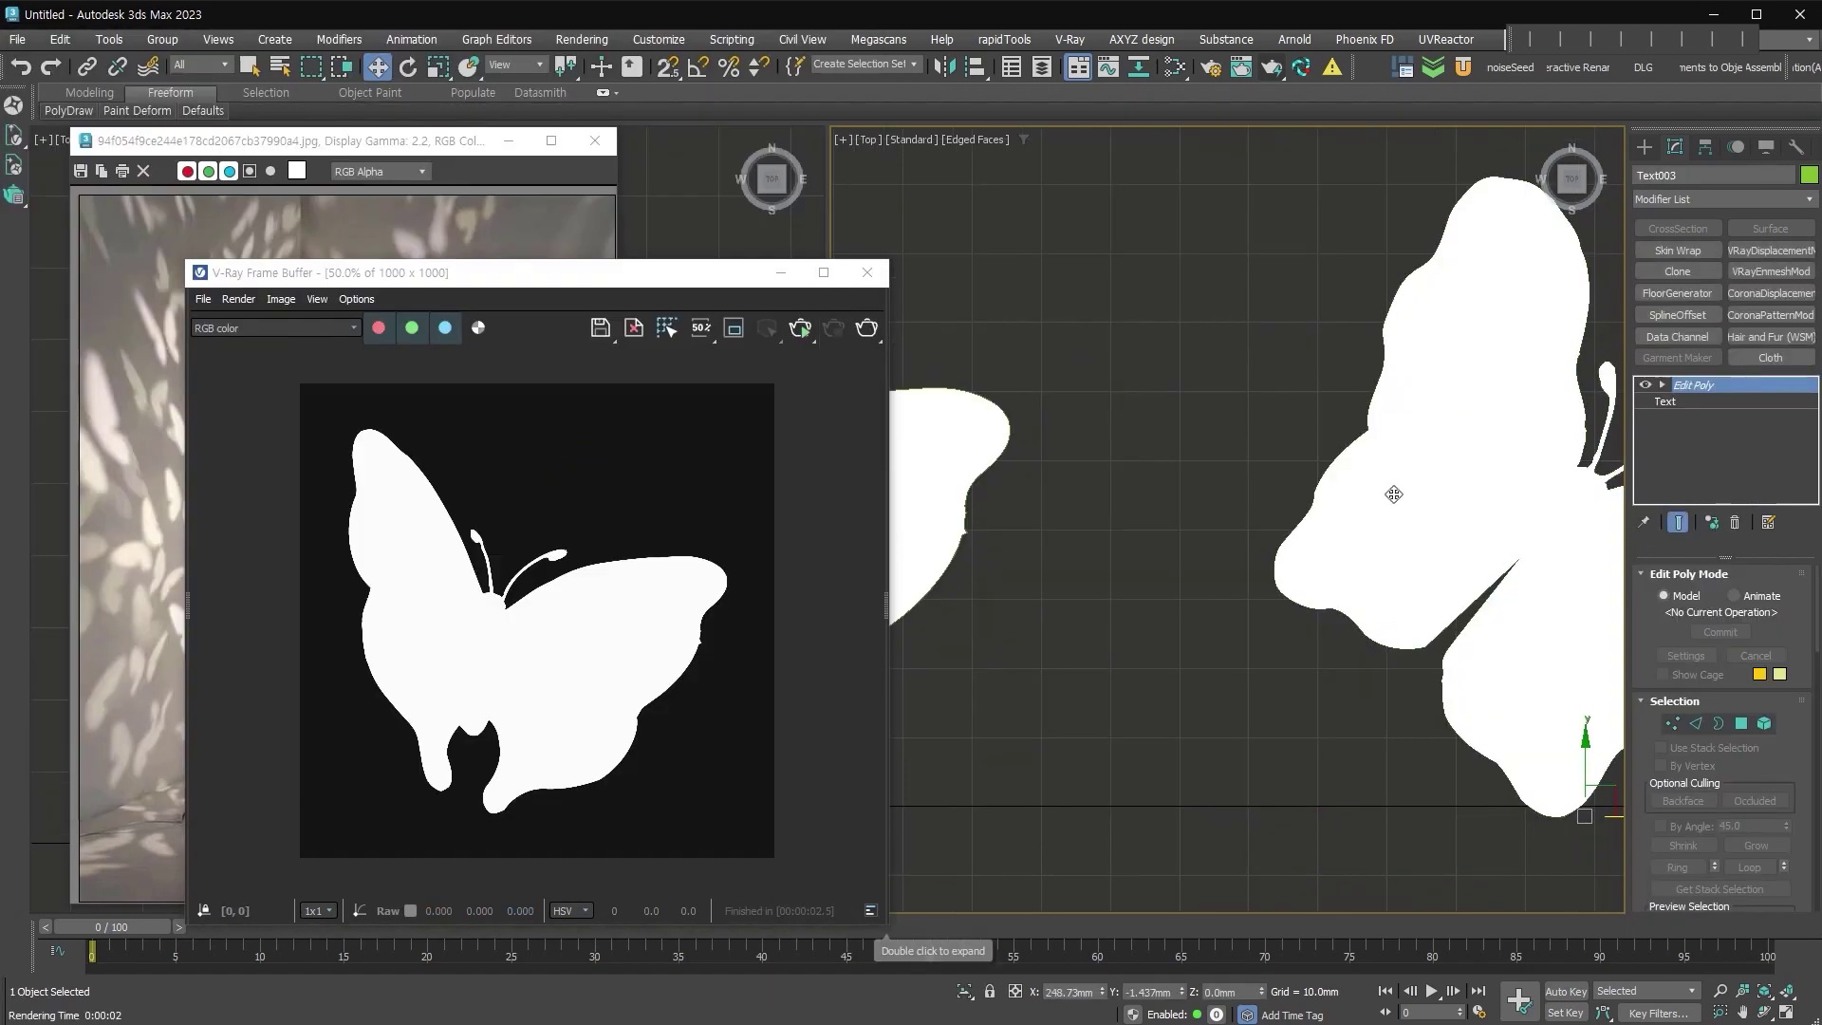
left_click(867, 327)
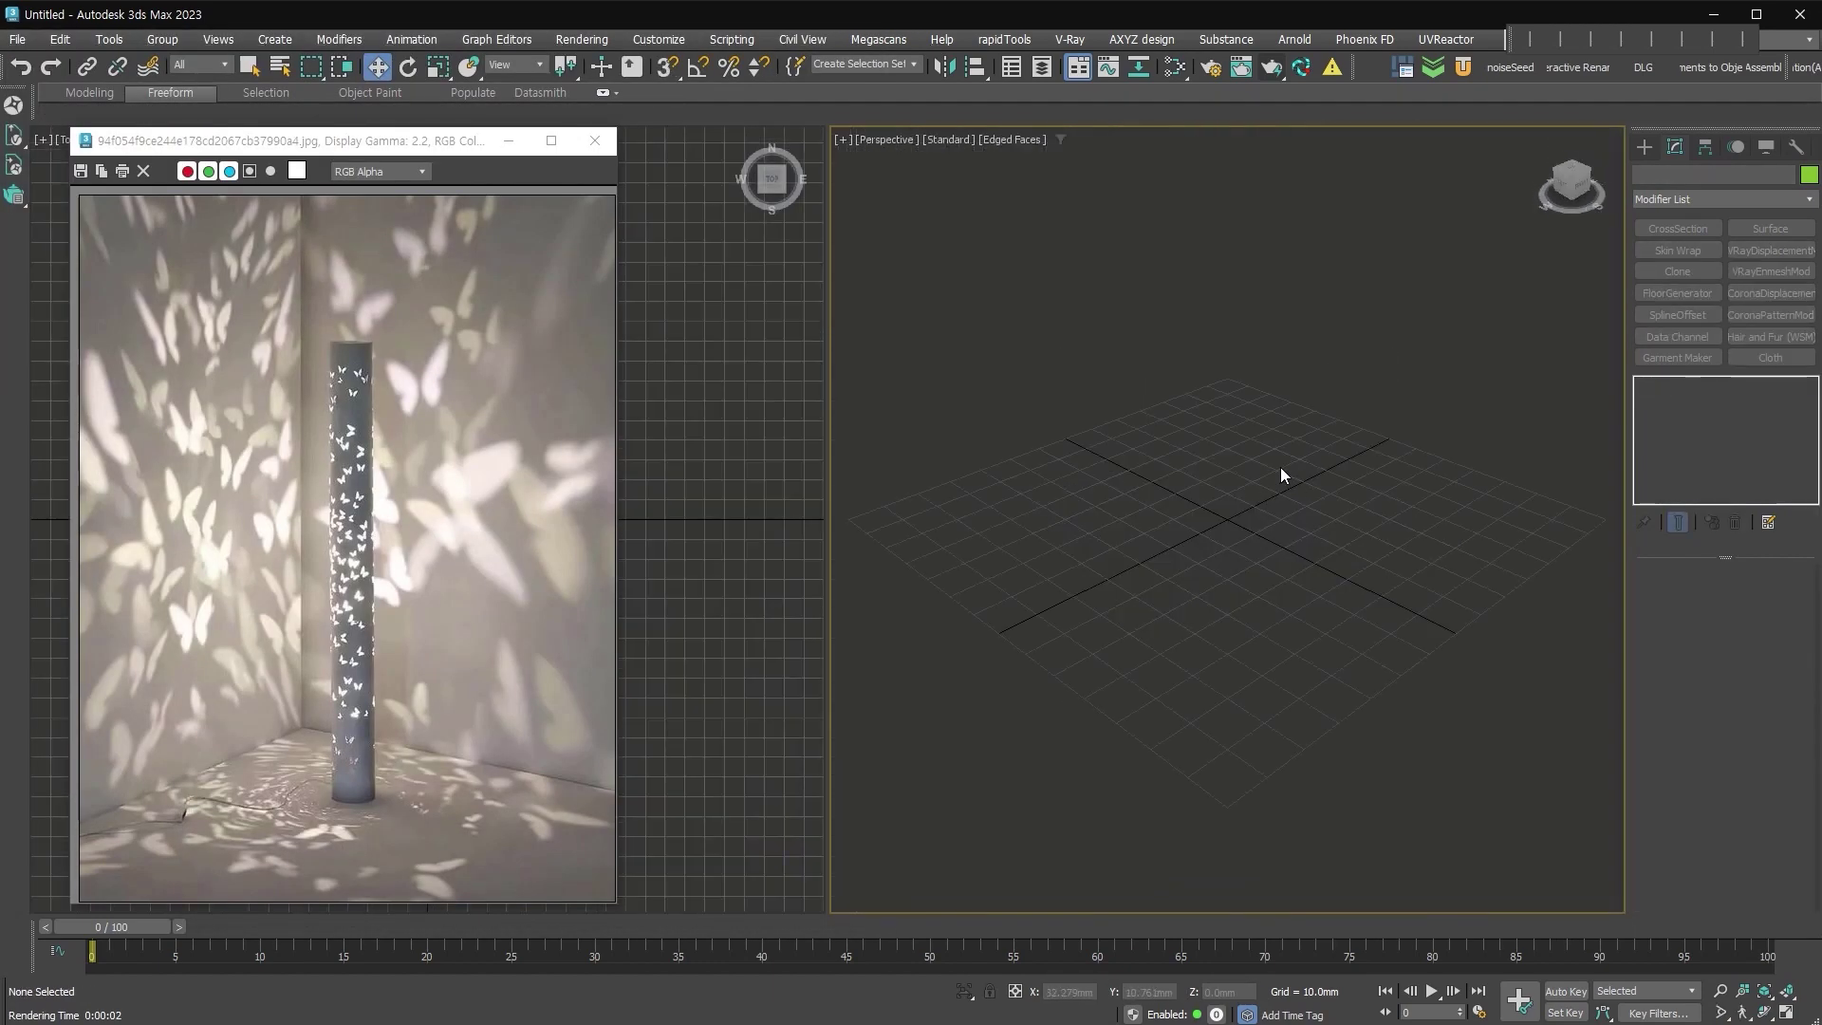
Create a cylinder 952 mm high with 1 height segment.
left_click(1644, 146)
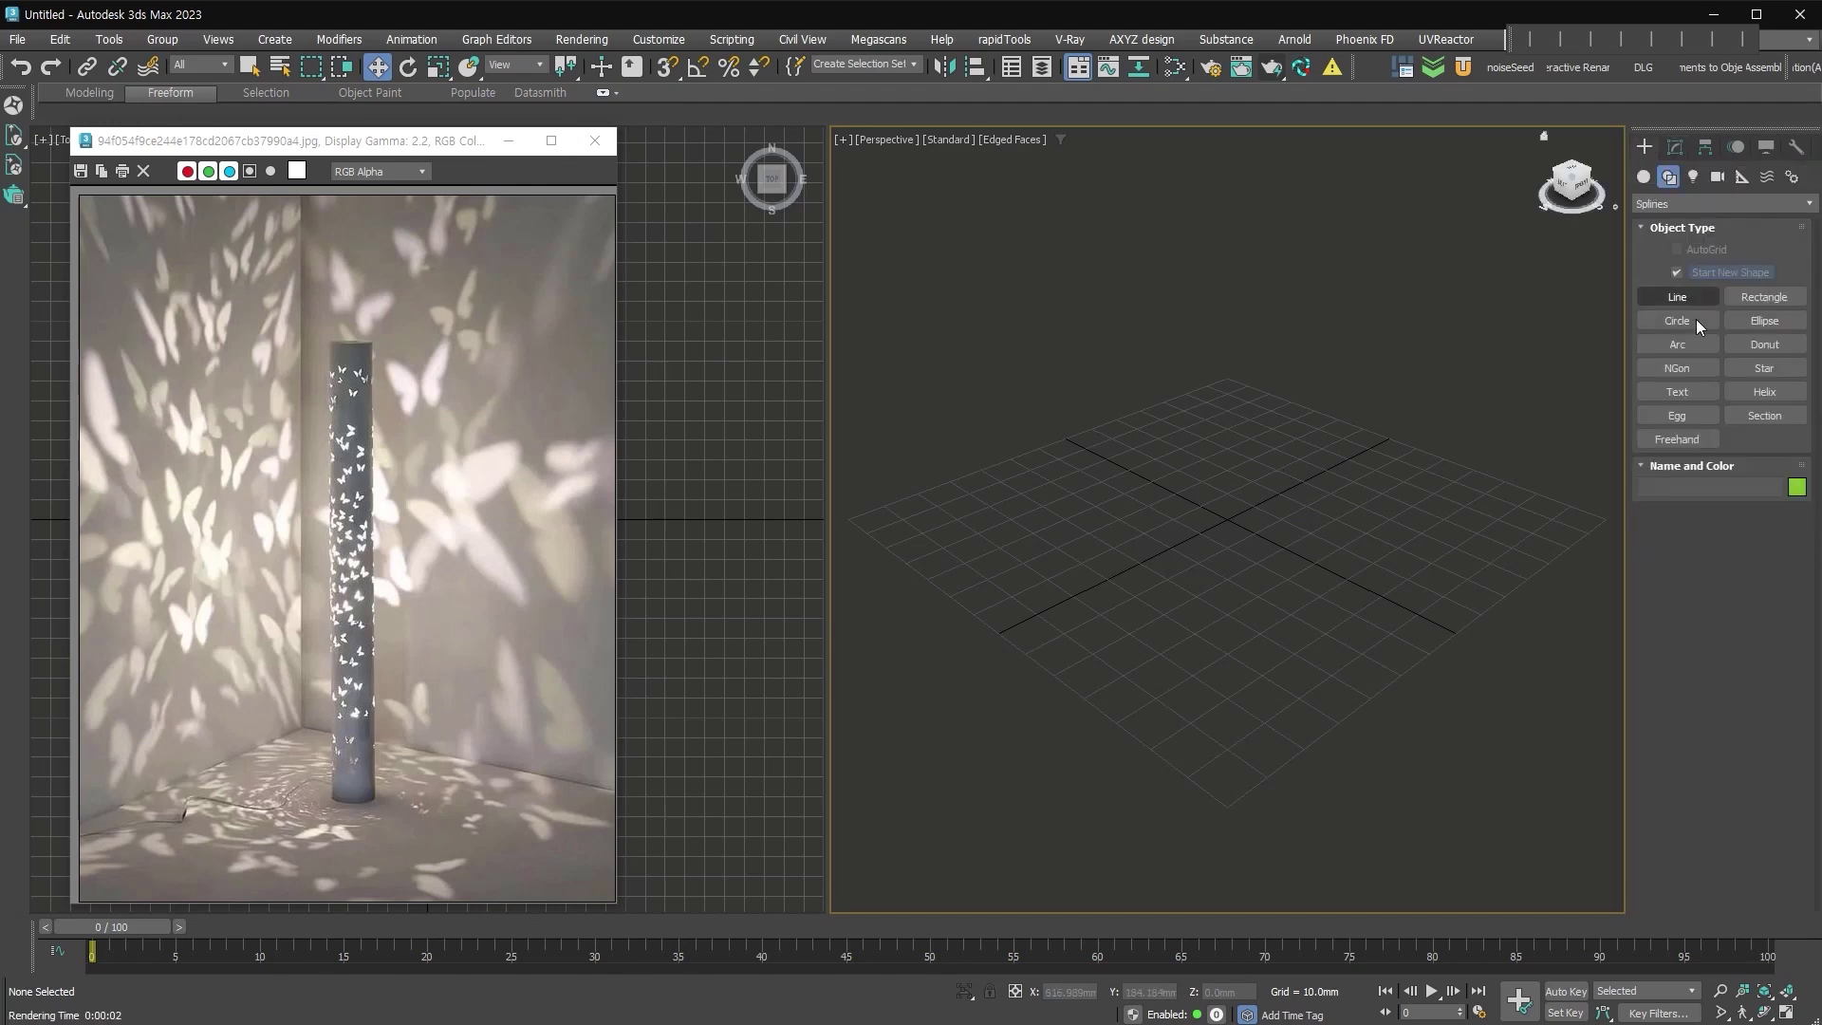
left_click(1677, 321)
left_click_drag(1227, 529, 1491, 633)
left_click(1760, 582)
type("1")
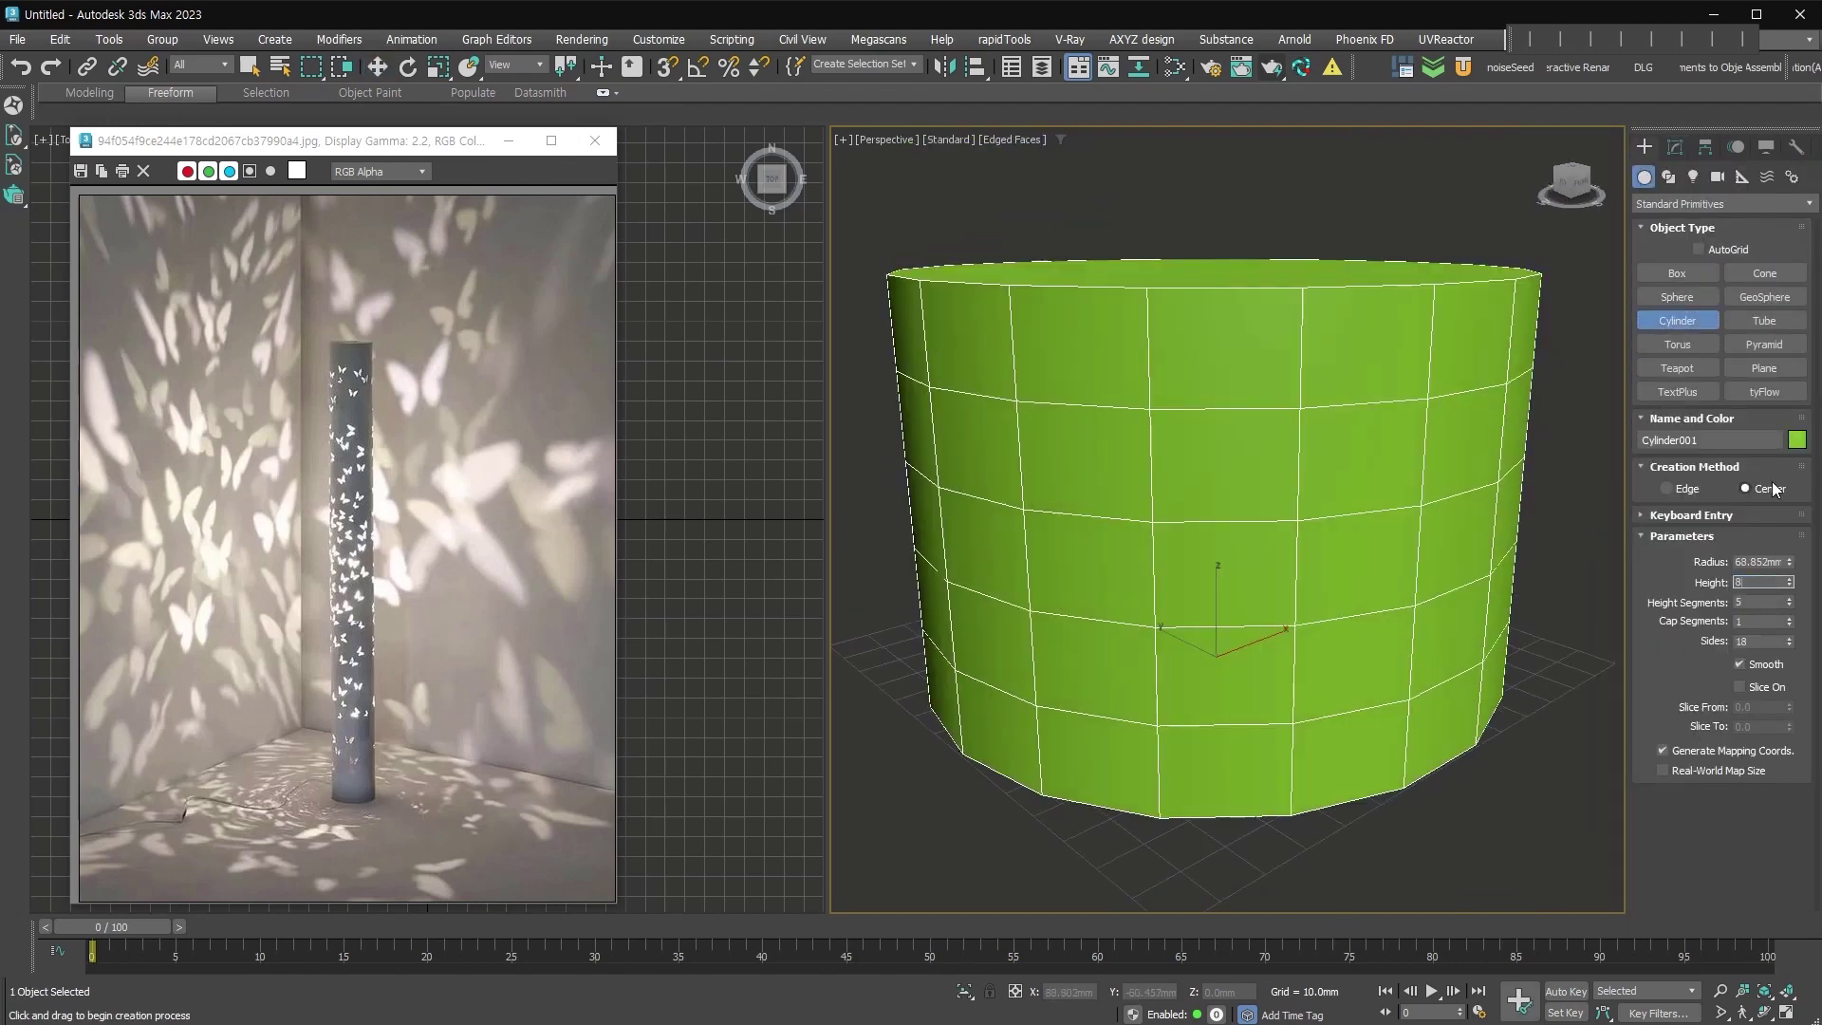
type("00")
key("Return")
key("z")
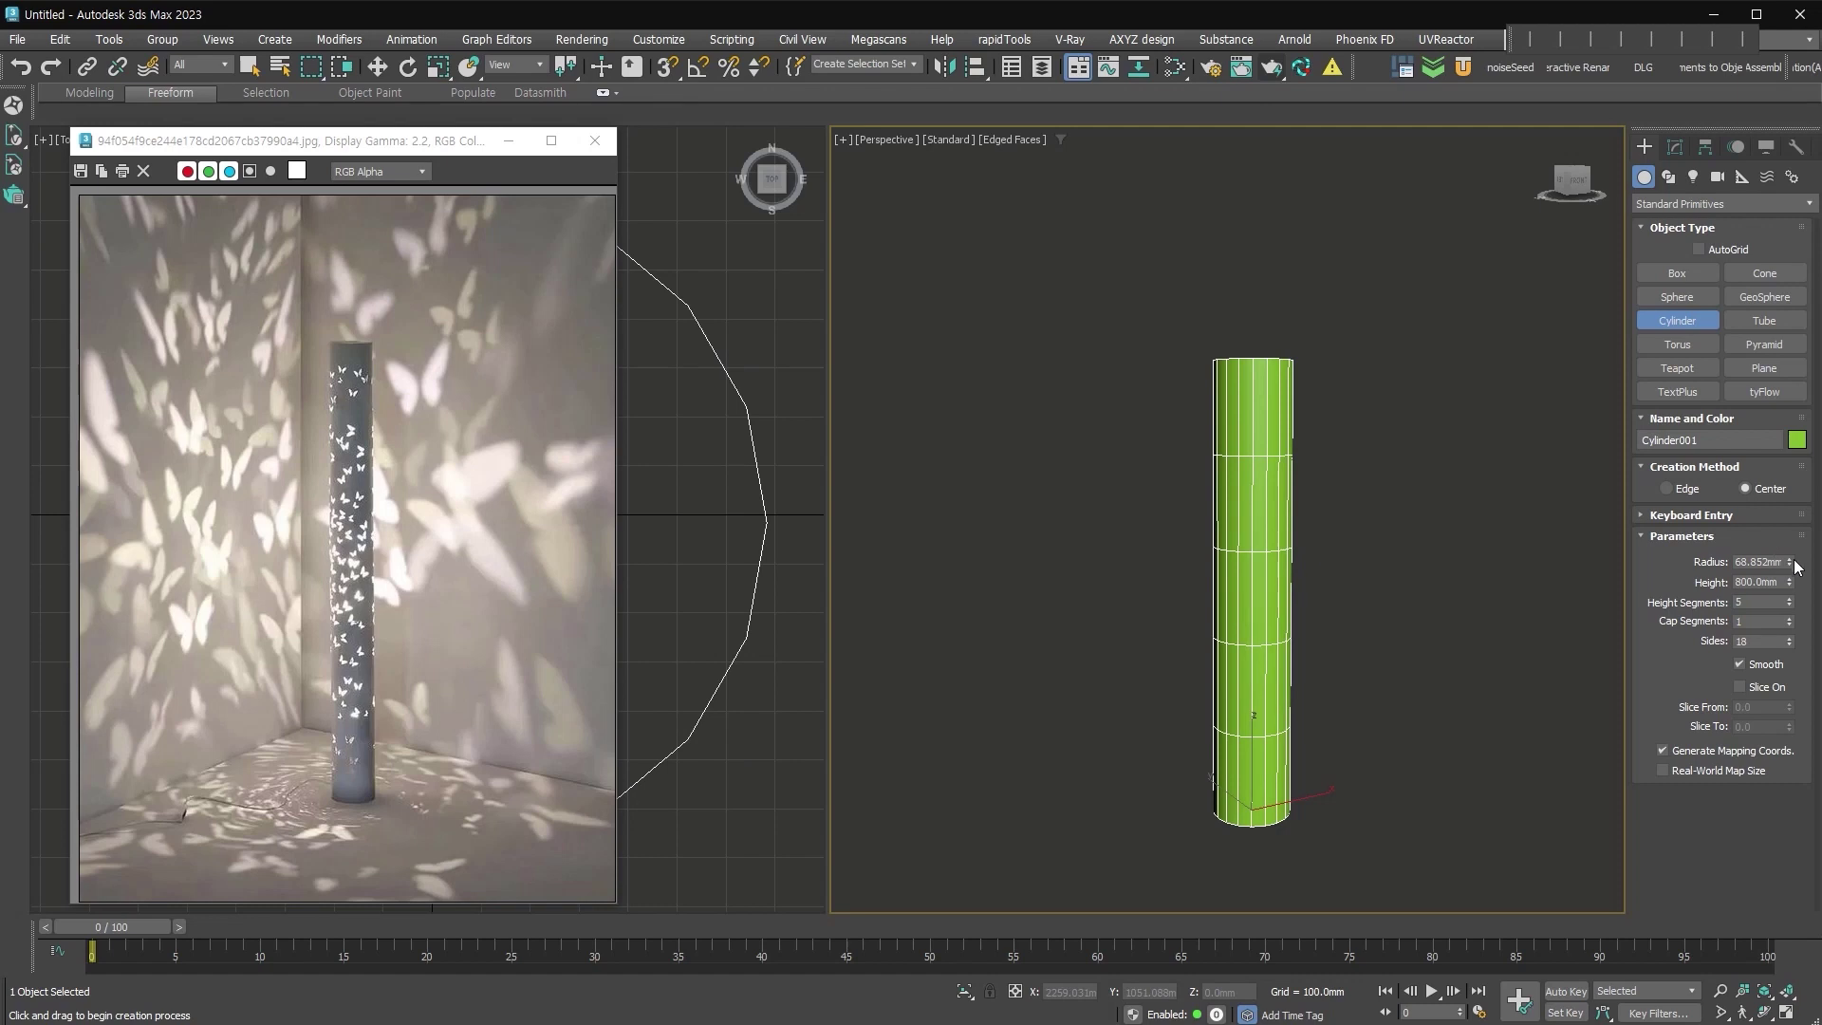
left_click_drag(1789, 581, 1797, 556)
right_click(1792, 605)
Give the cylinder 50 sides, use an orthographic view without grid, and convert to Editable Poly.
left_click(1763, 641)
type("50")
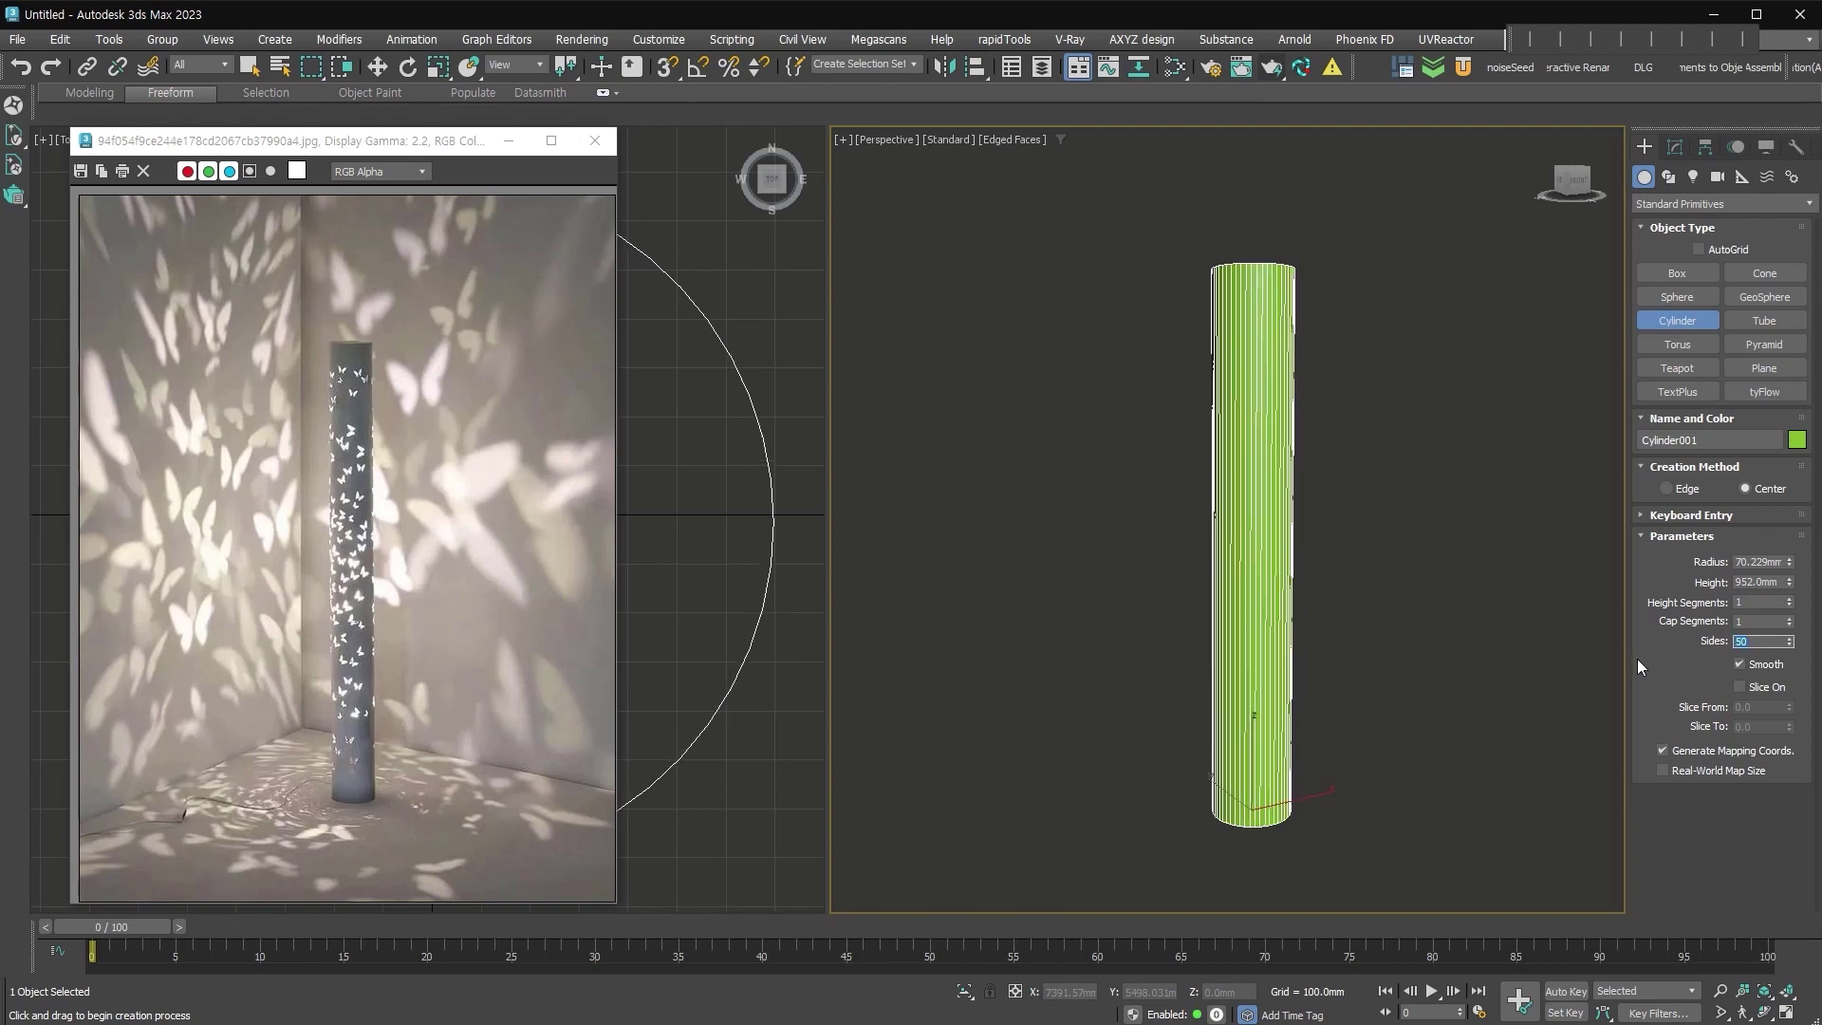
middle_click_drag(1187, 773, 1309, 801, "alt")
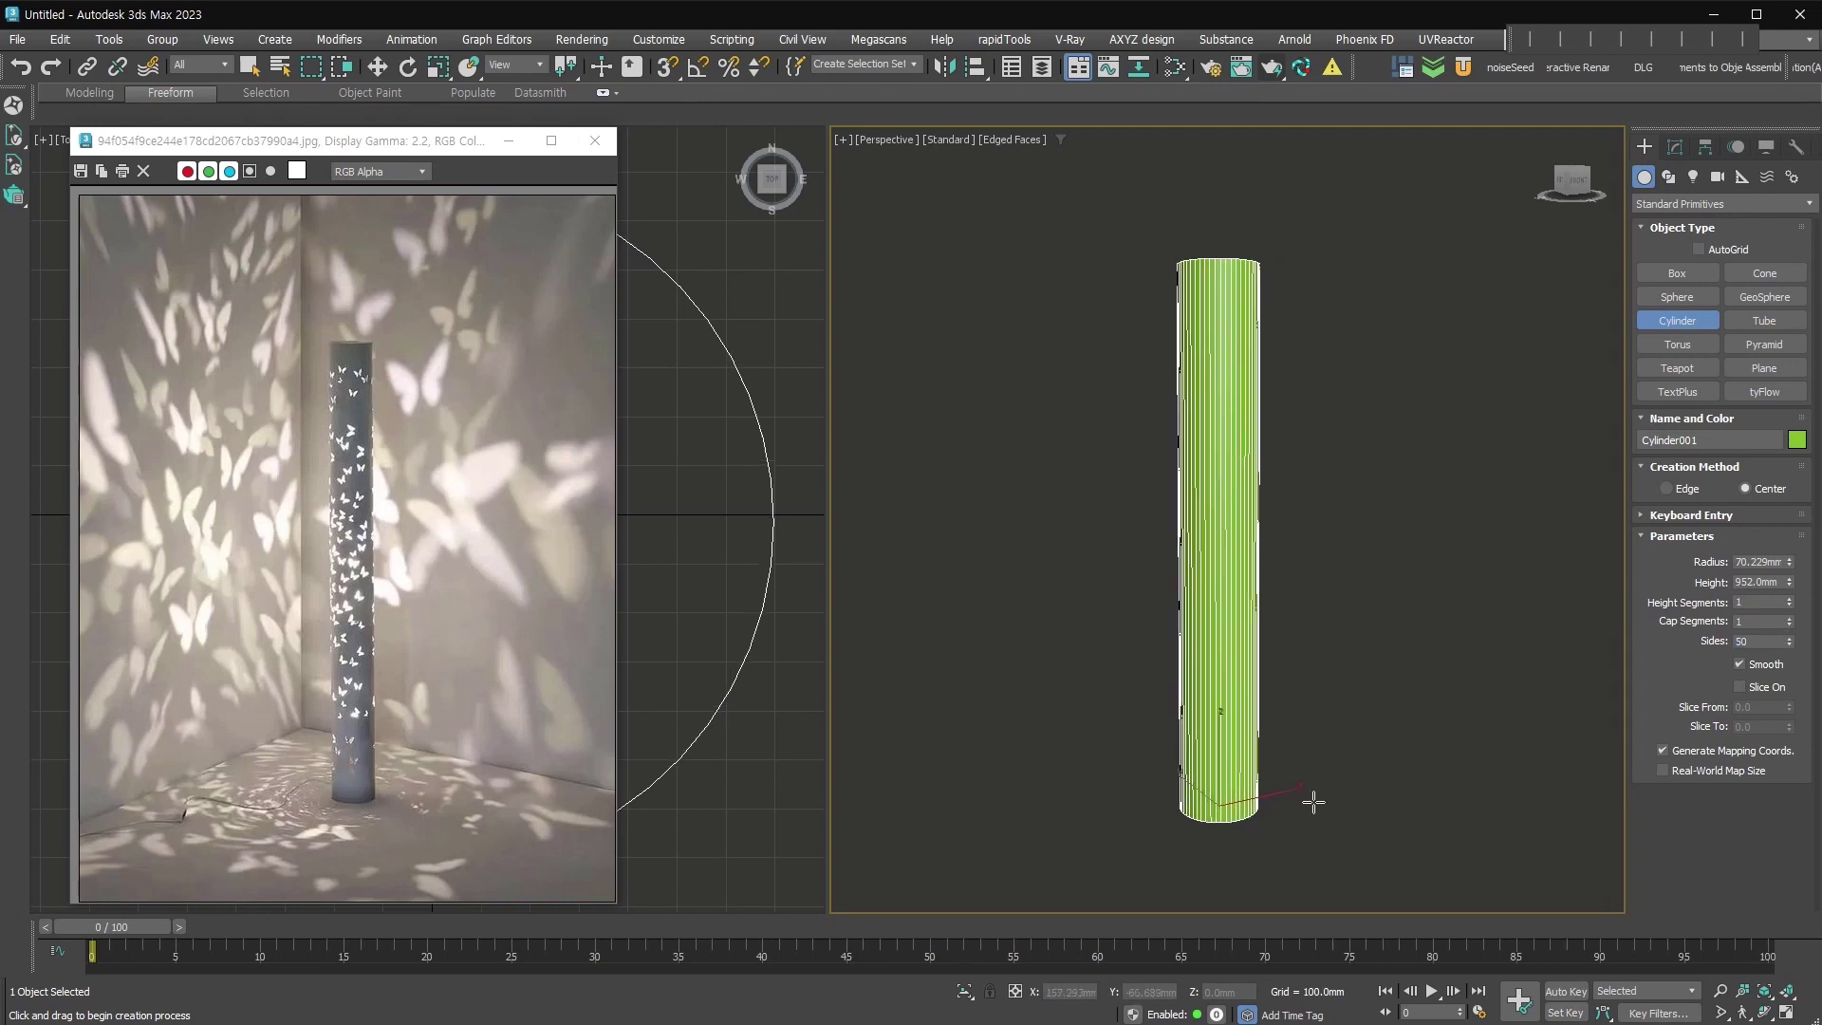
key("u")
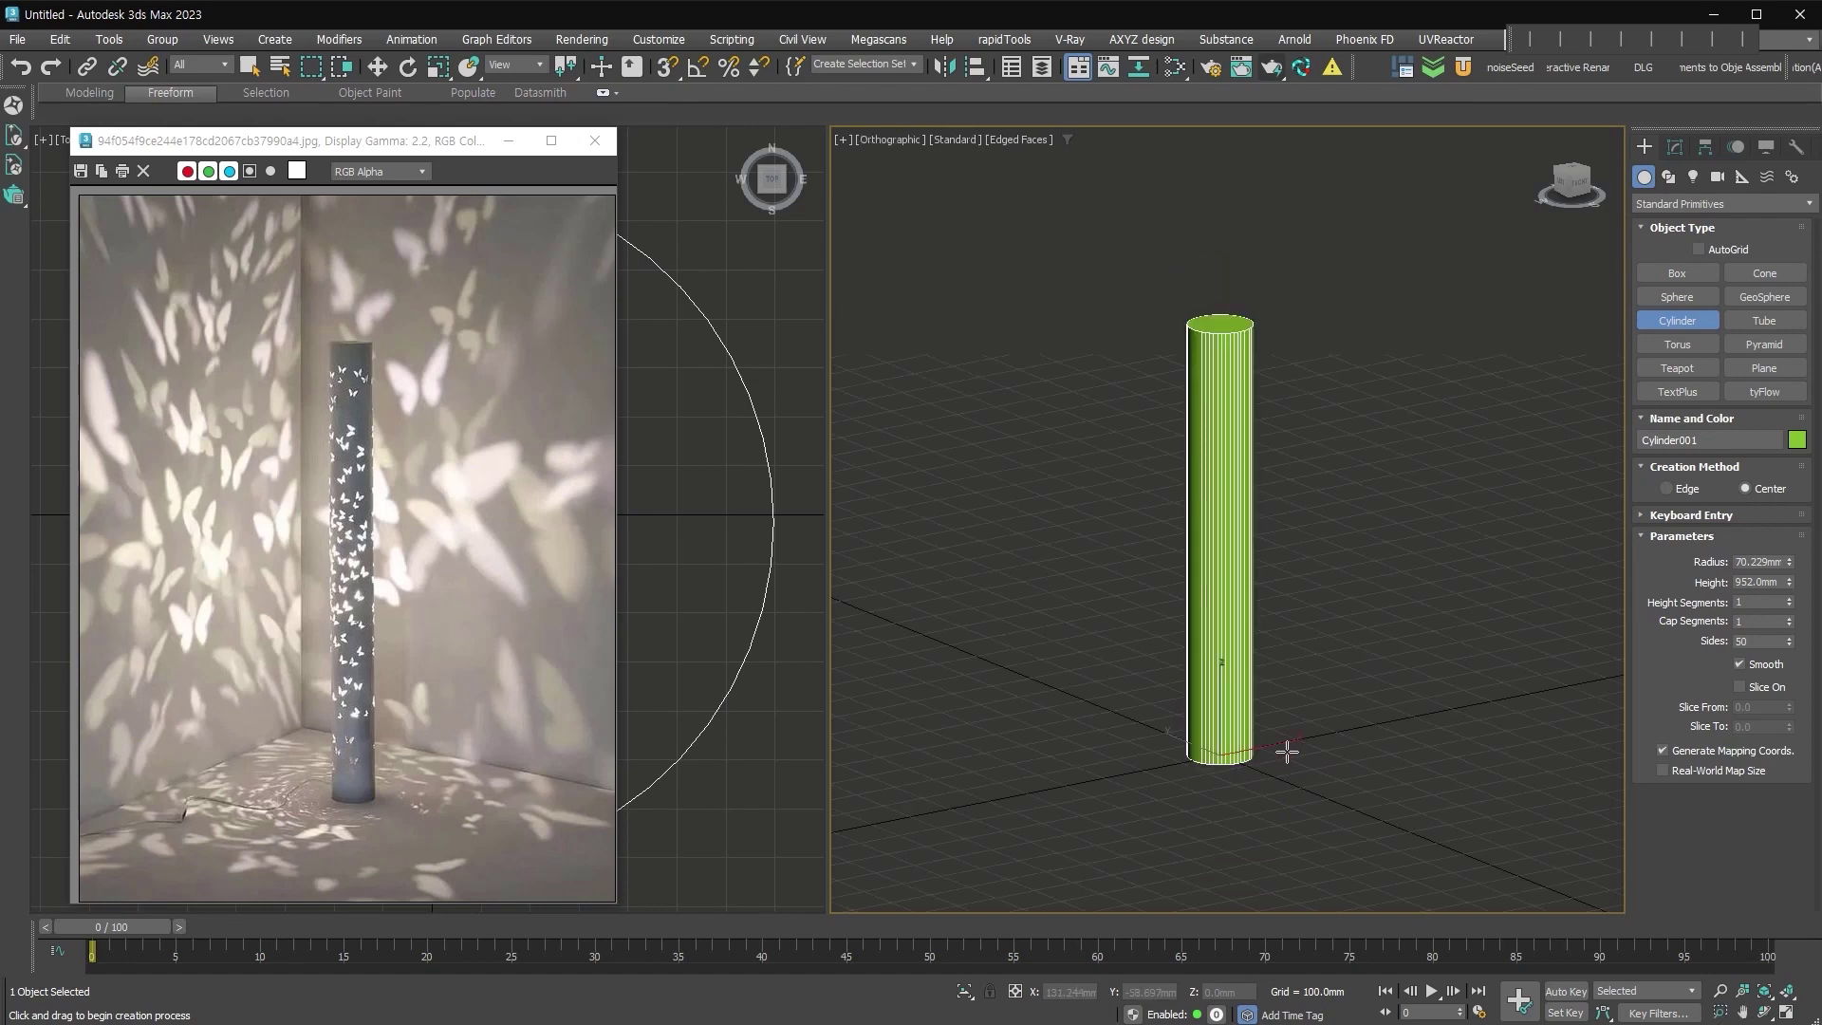
key("g")
key("ctrl+e")
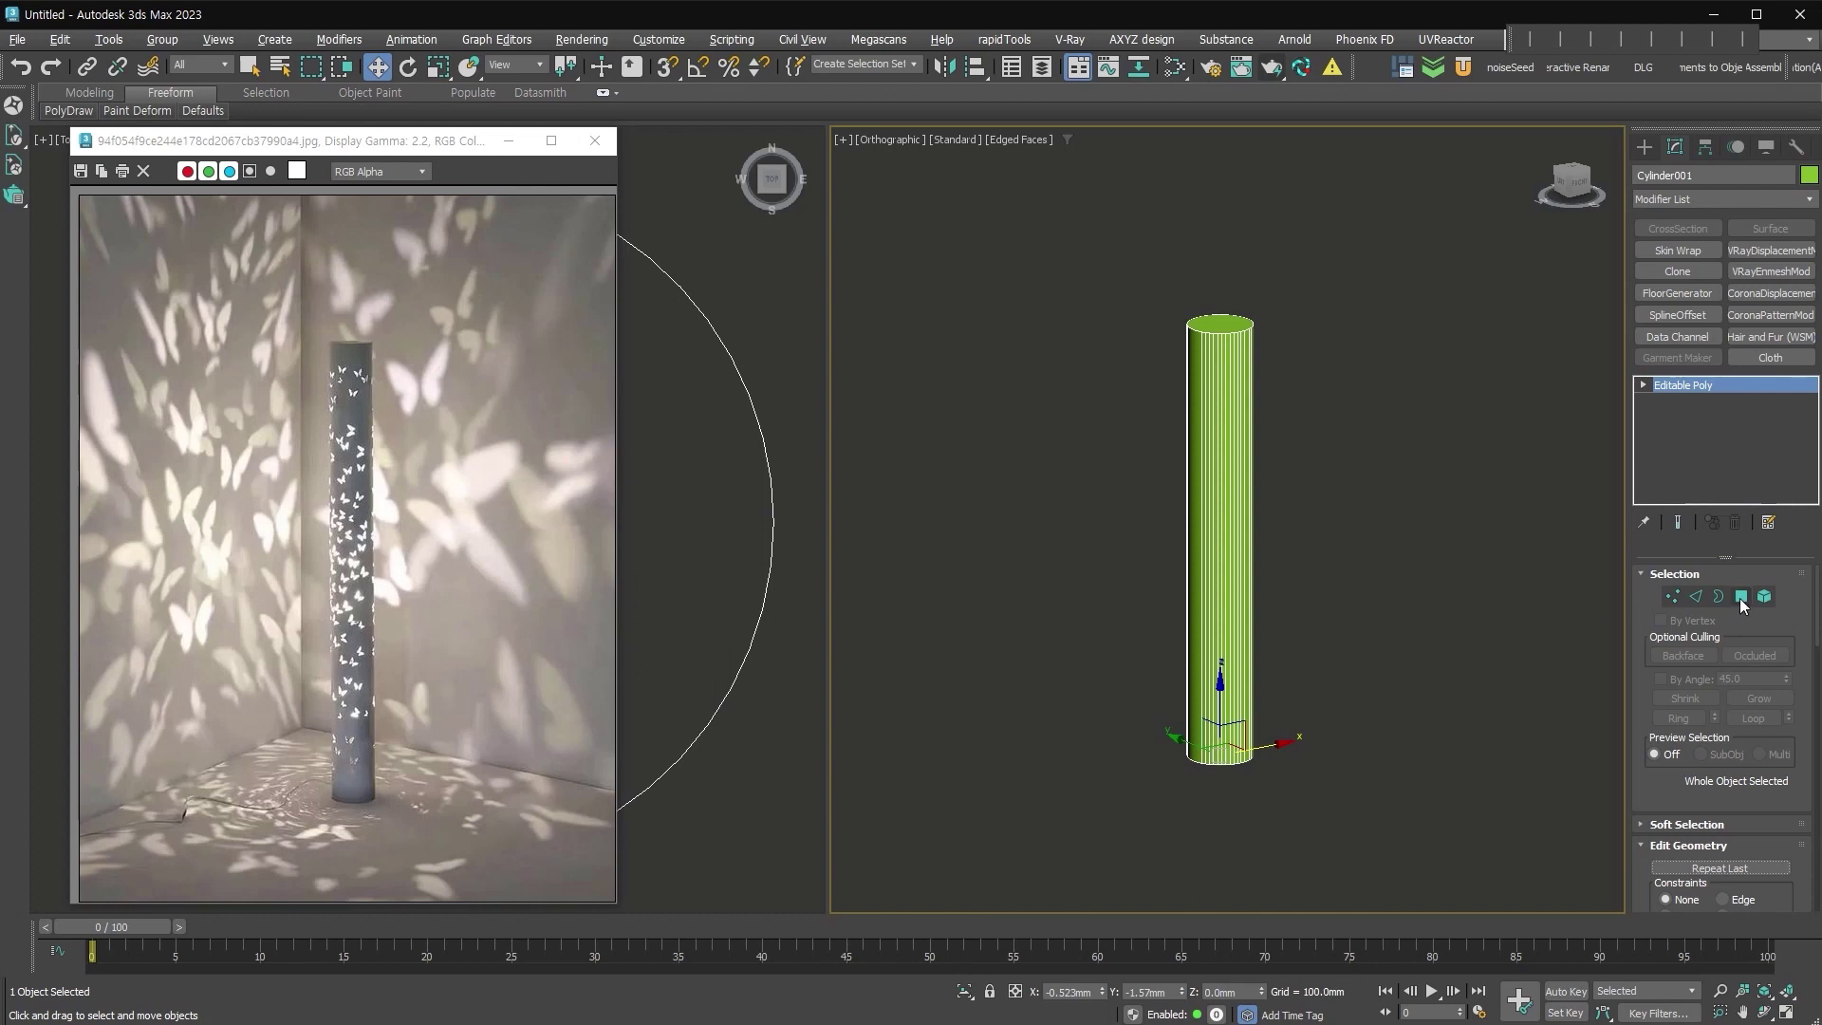
Enter Polygon mode on the cylinder and frame the whole cylinder in view.
left_click(1740, 596)
scroll(1294, 767, "up", 8)
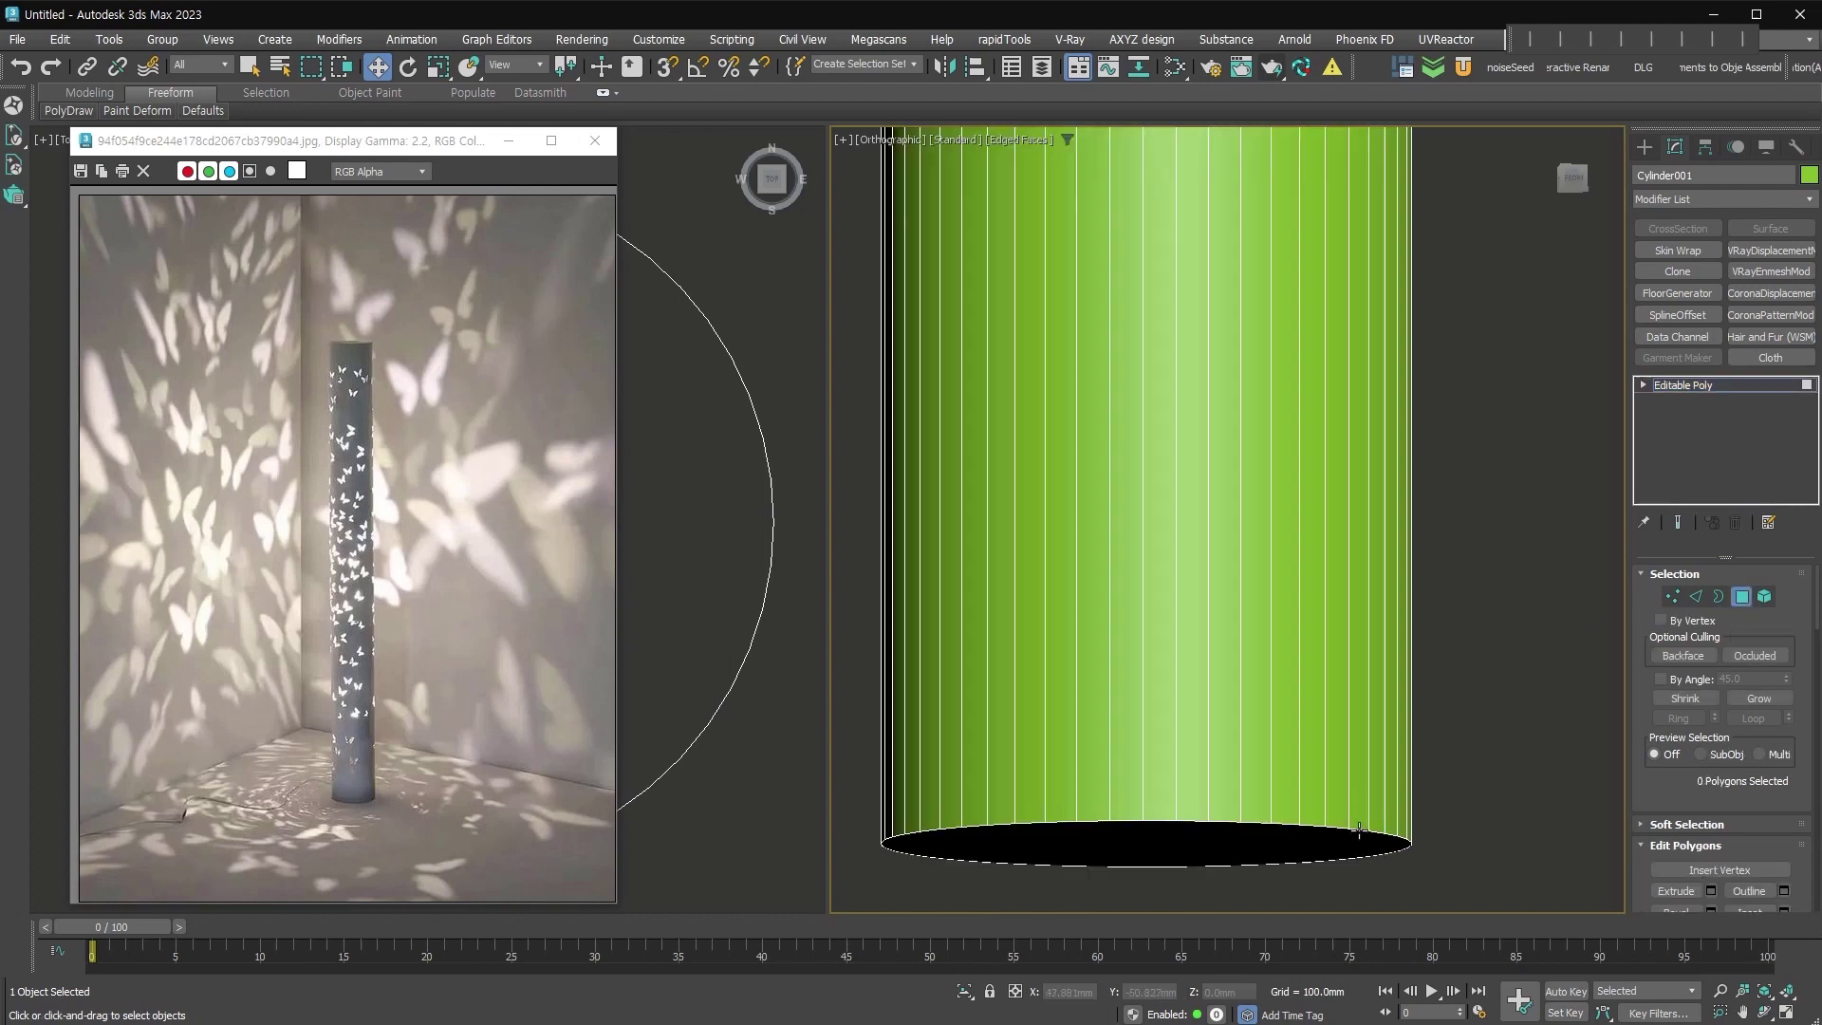
key("alt+c")
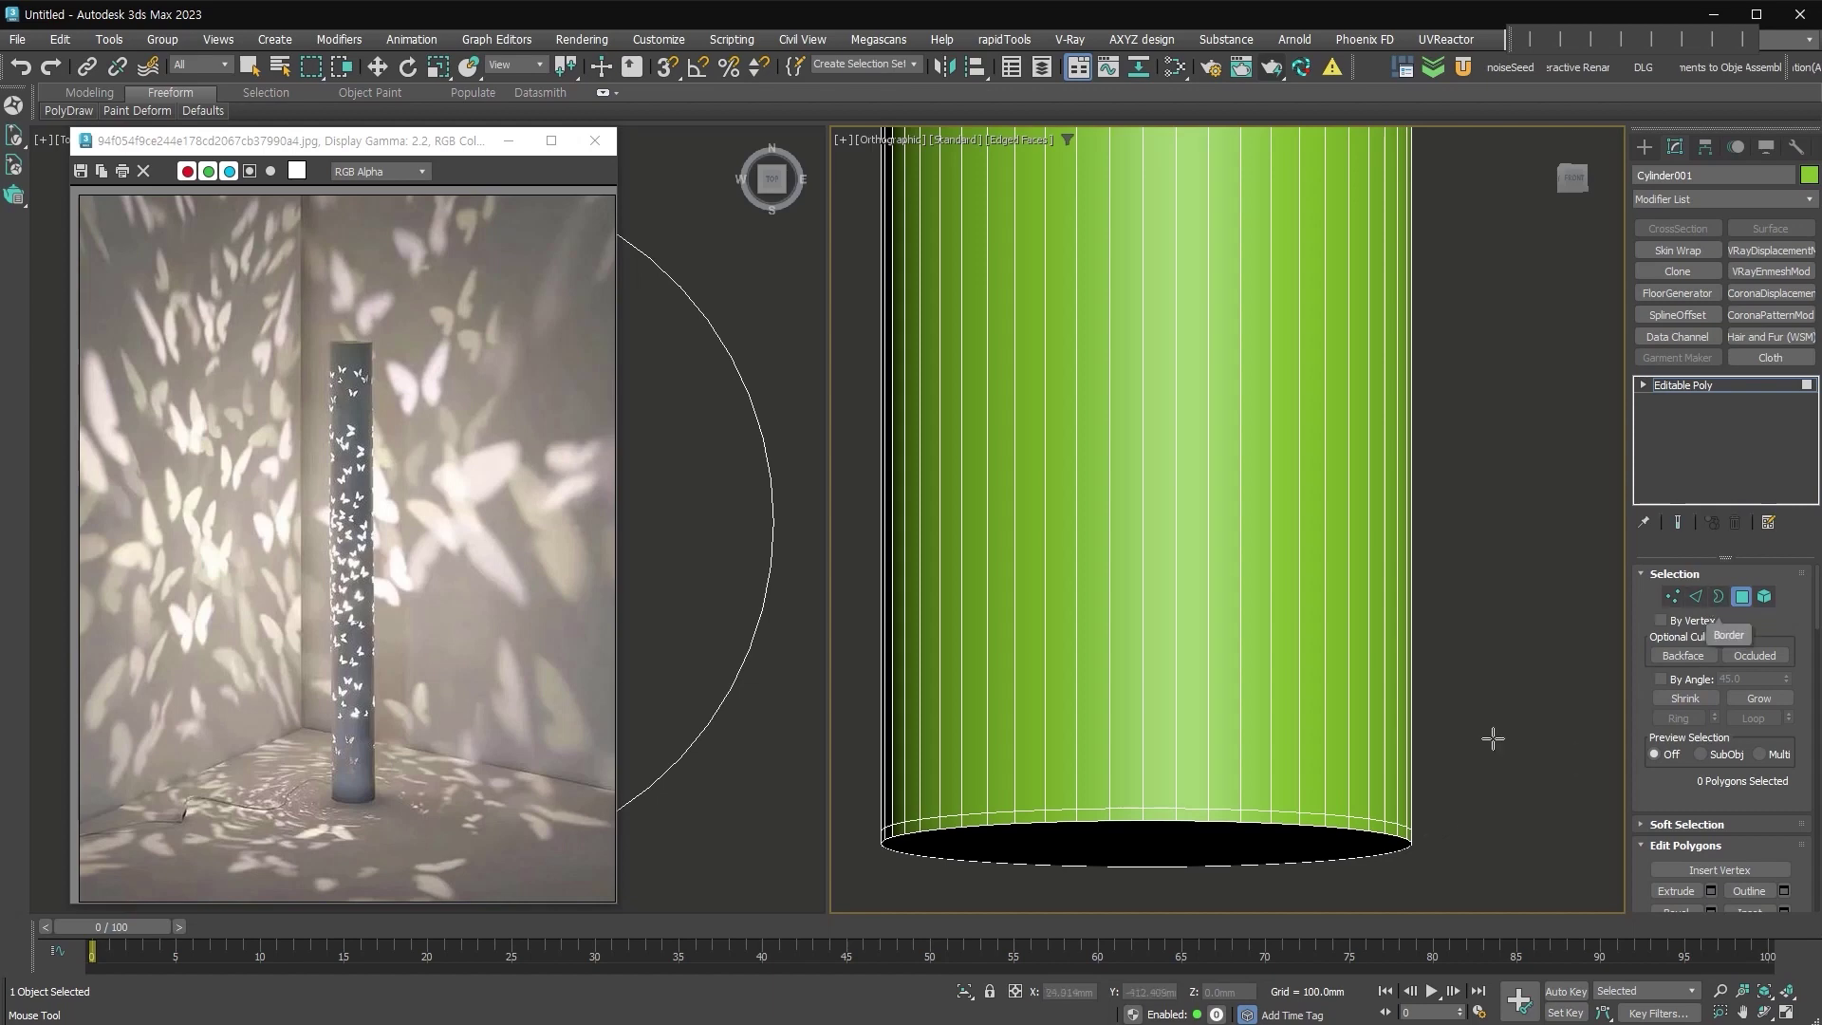
scroll(1233, 475, "down", 3)
mouse_move(1233, 446)
middle_mouse_down()
mouse_move(1293, 406)
mouse_move(1262, 656)
middle_mouse_up()
scroll(1263, 657, "up", 3)
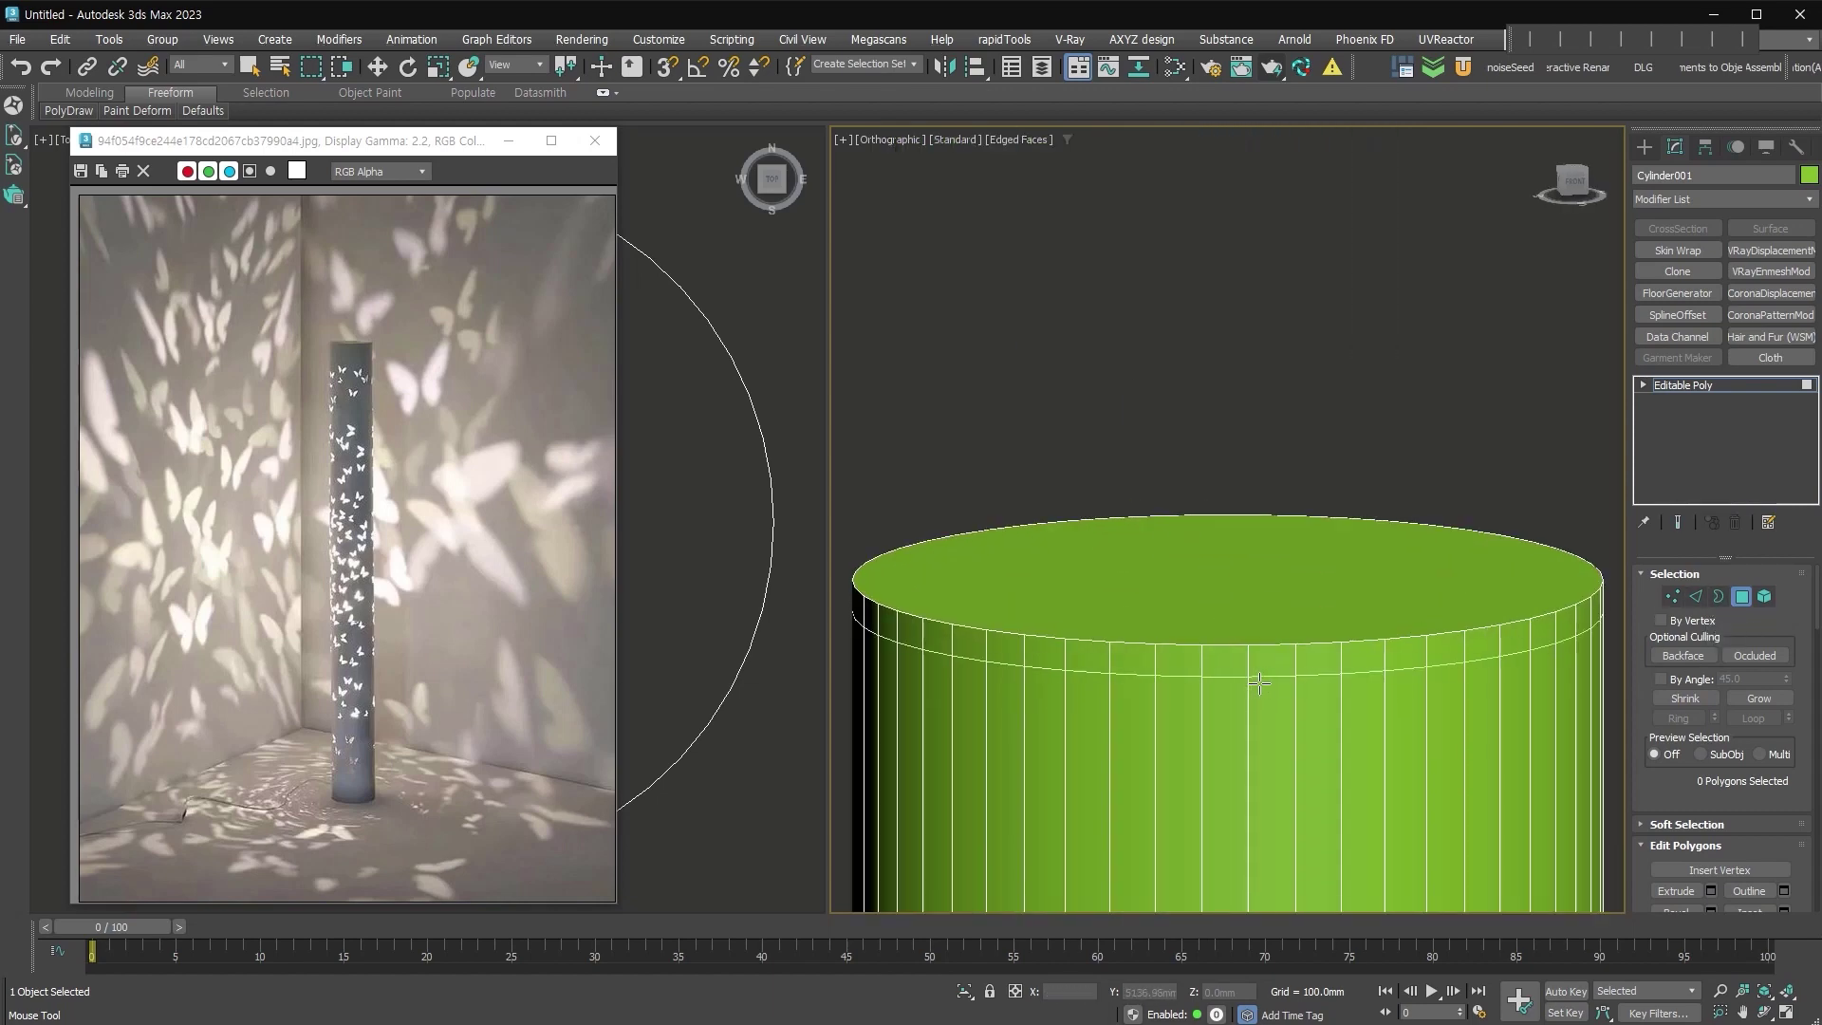
key("w")
scroll(1395, 671, "down", 5)
scroll(1345, 599, "down", 2)
middle_click_drag(1346, 600, 1261, 439)
Detach the 50 side polygons as Object001 and select that object.
left_click_drag(1165, 551, 1138, 555)
key("alt+d")
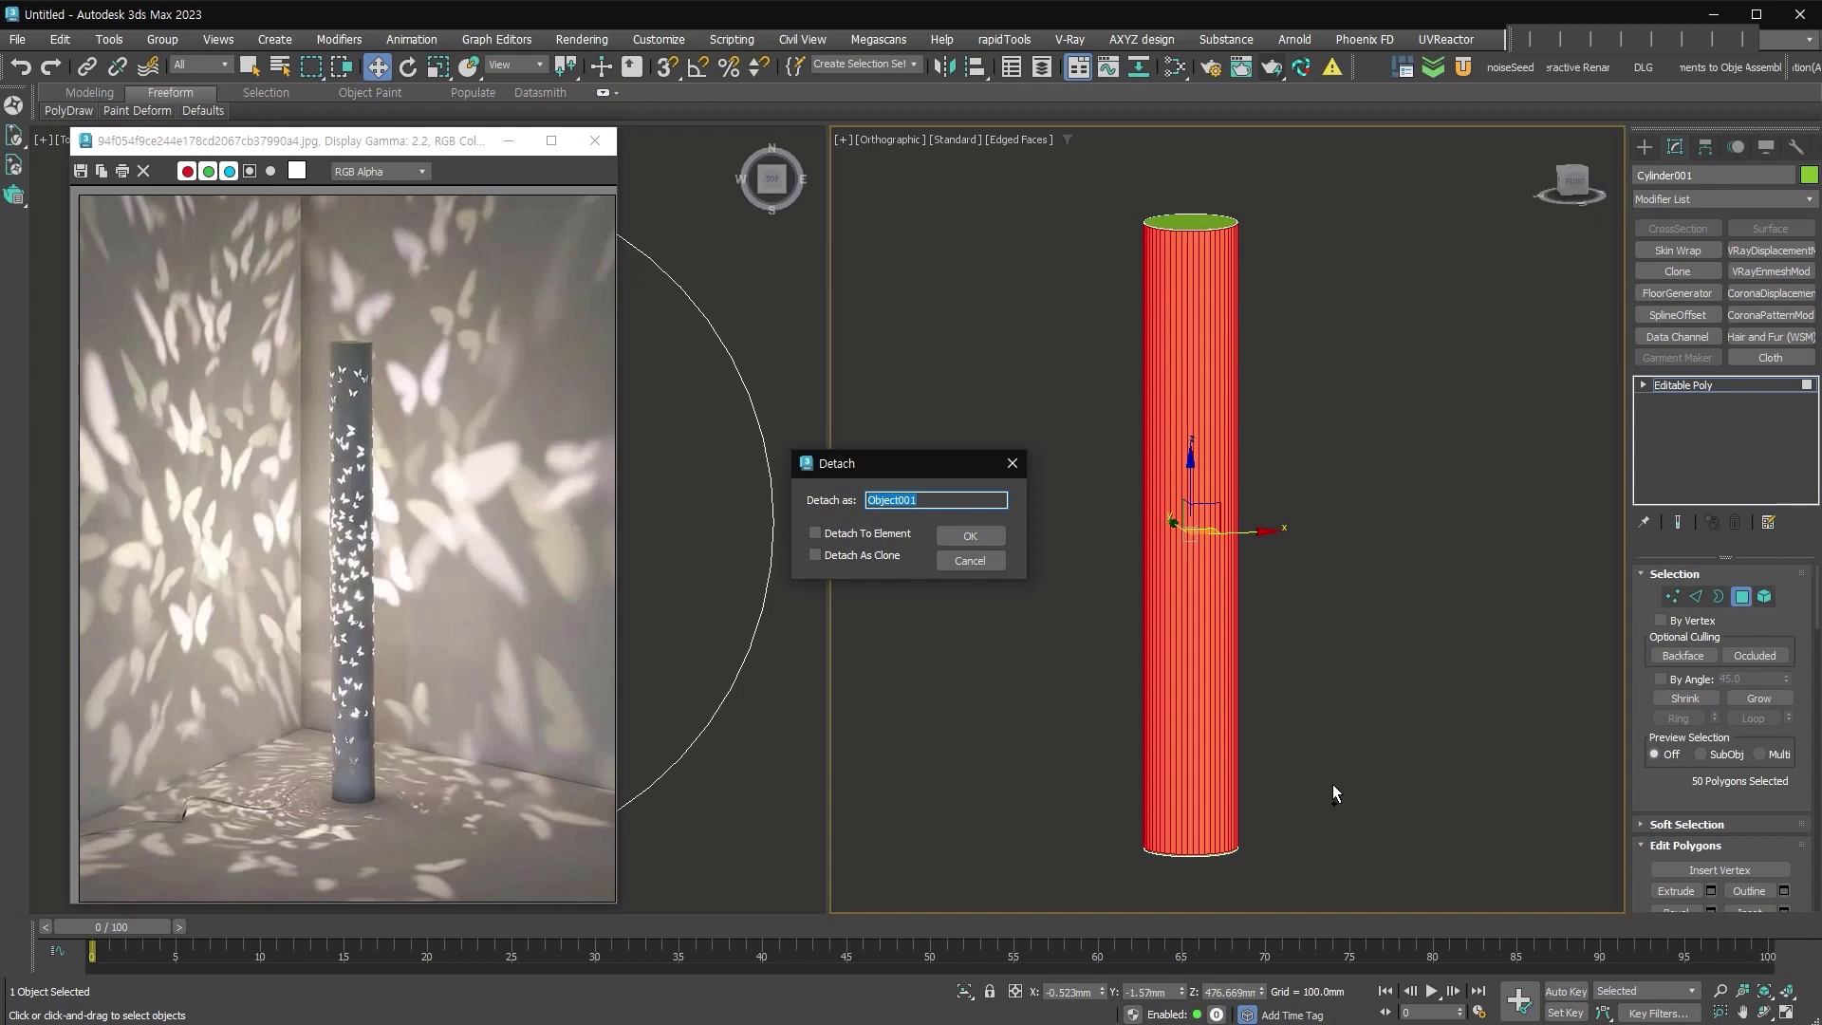
key("Return")
left_click(1716, 383)
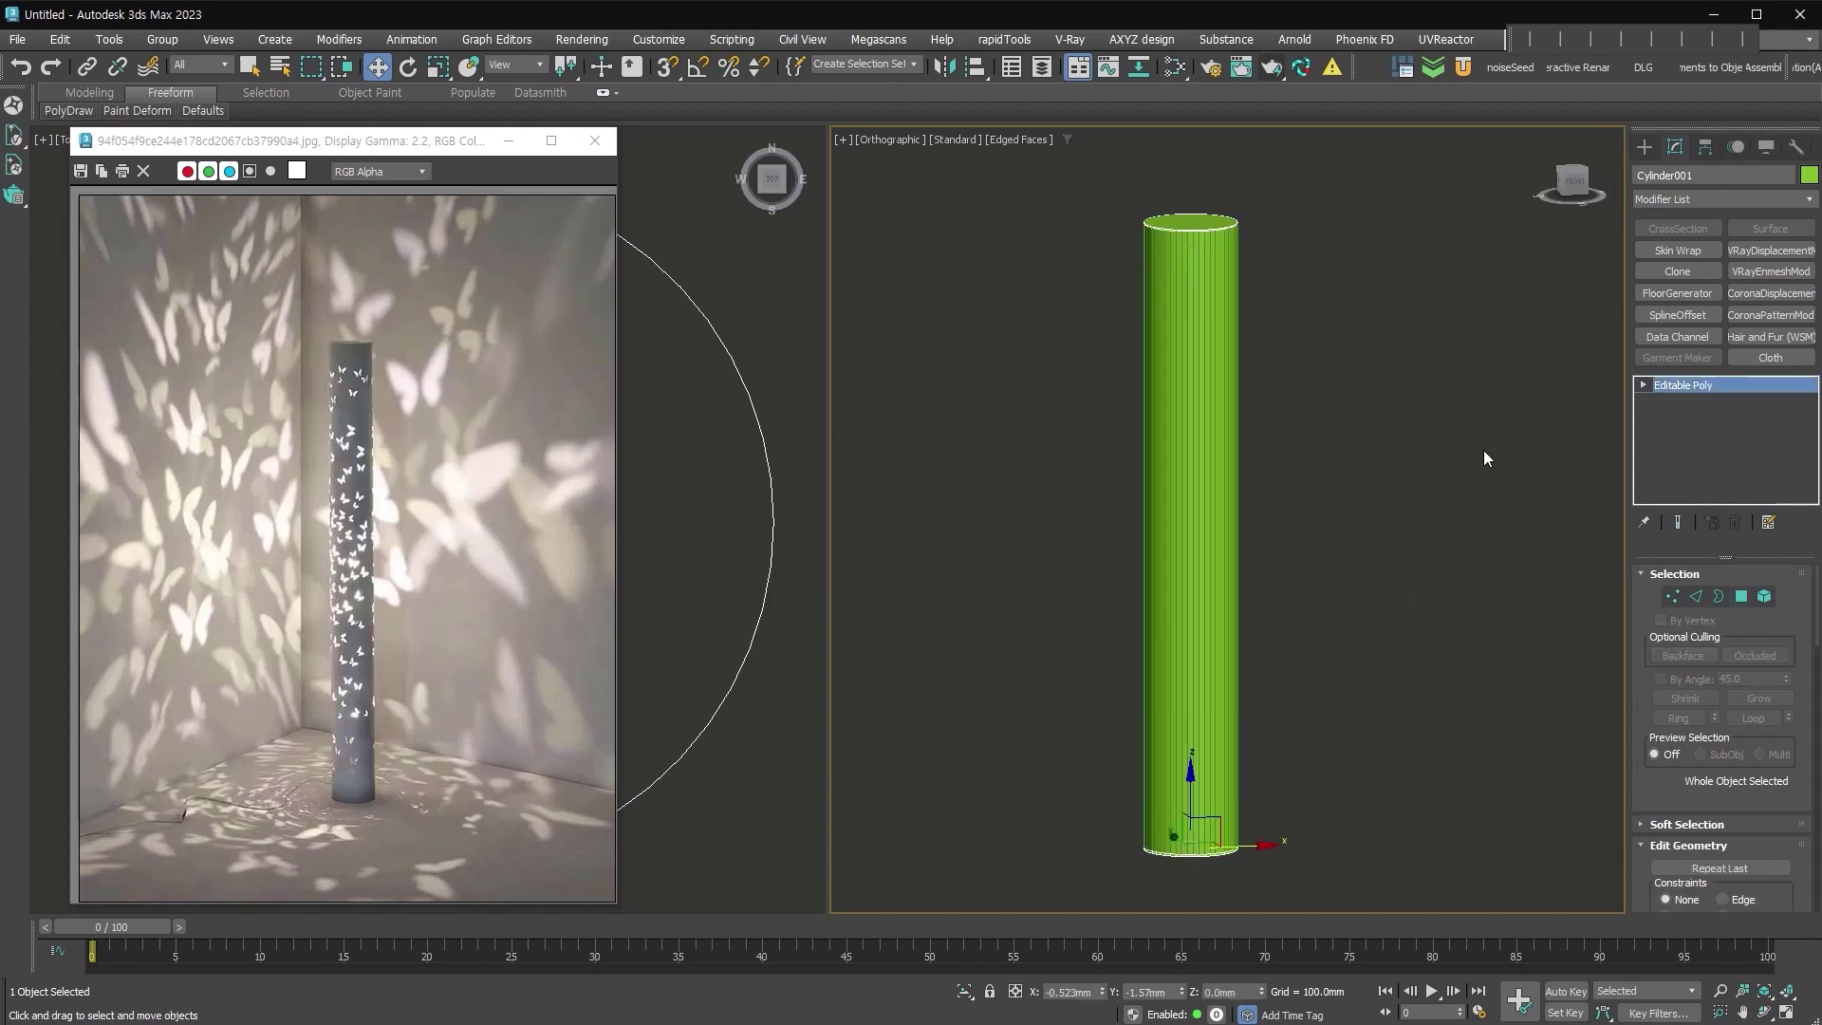
left_click(1194, 634)
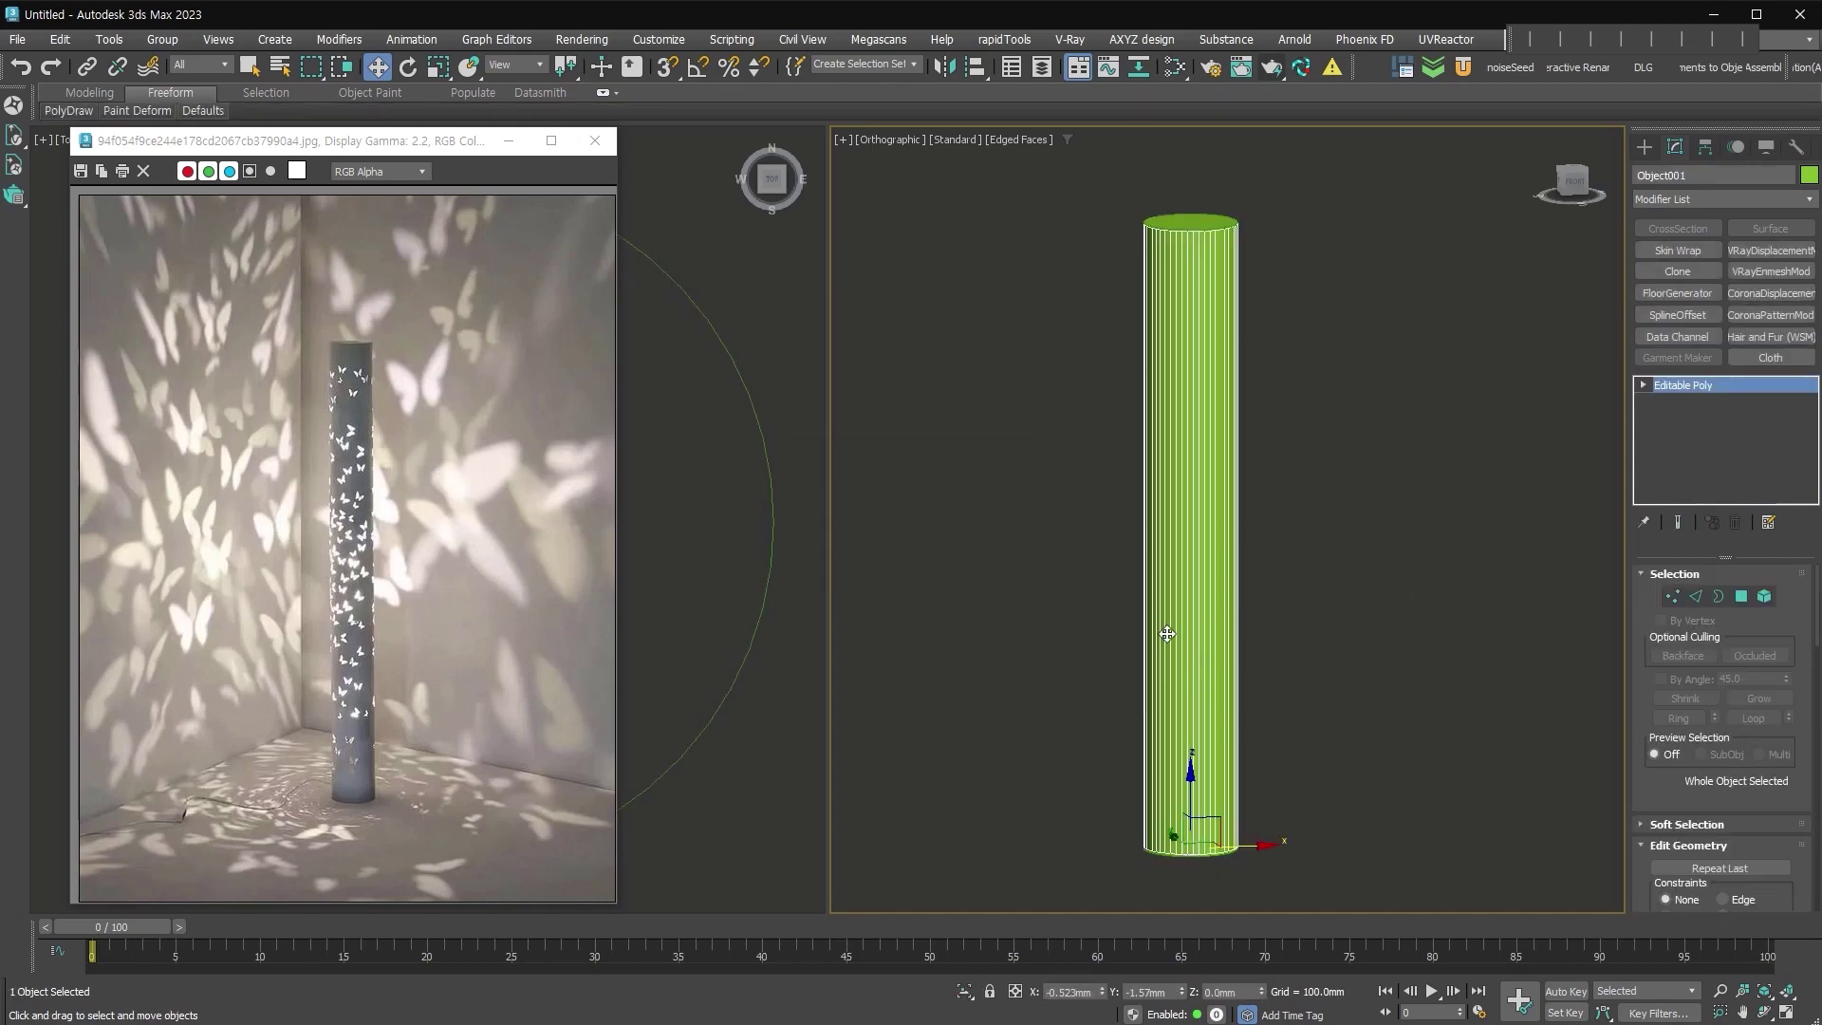
In the Slate Material Editor, add an OSL Randomized Bitmaps map node to View1.
left_click(1171, 72)
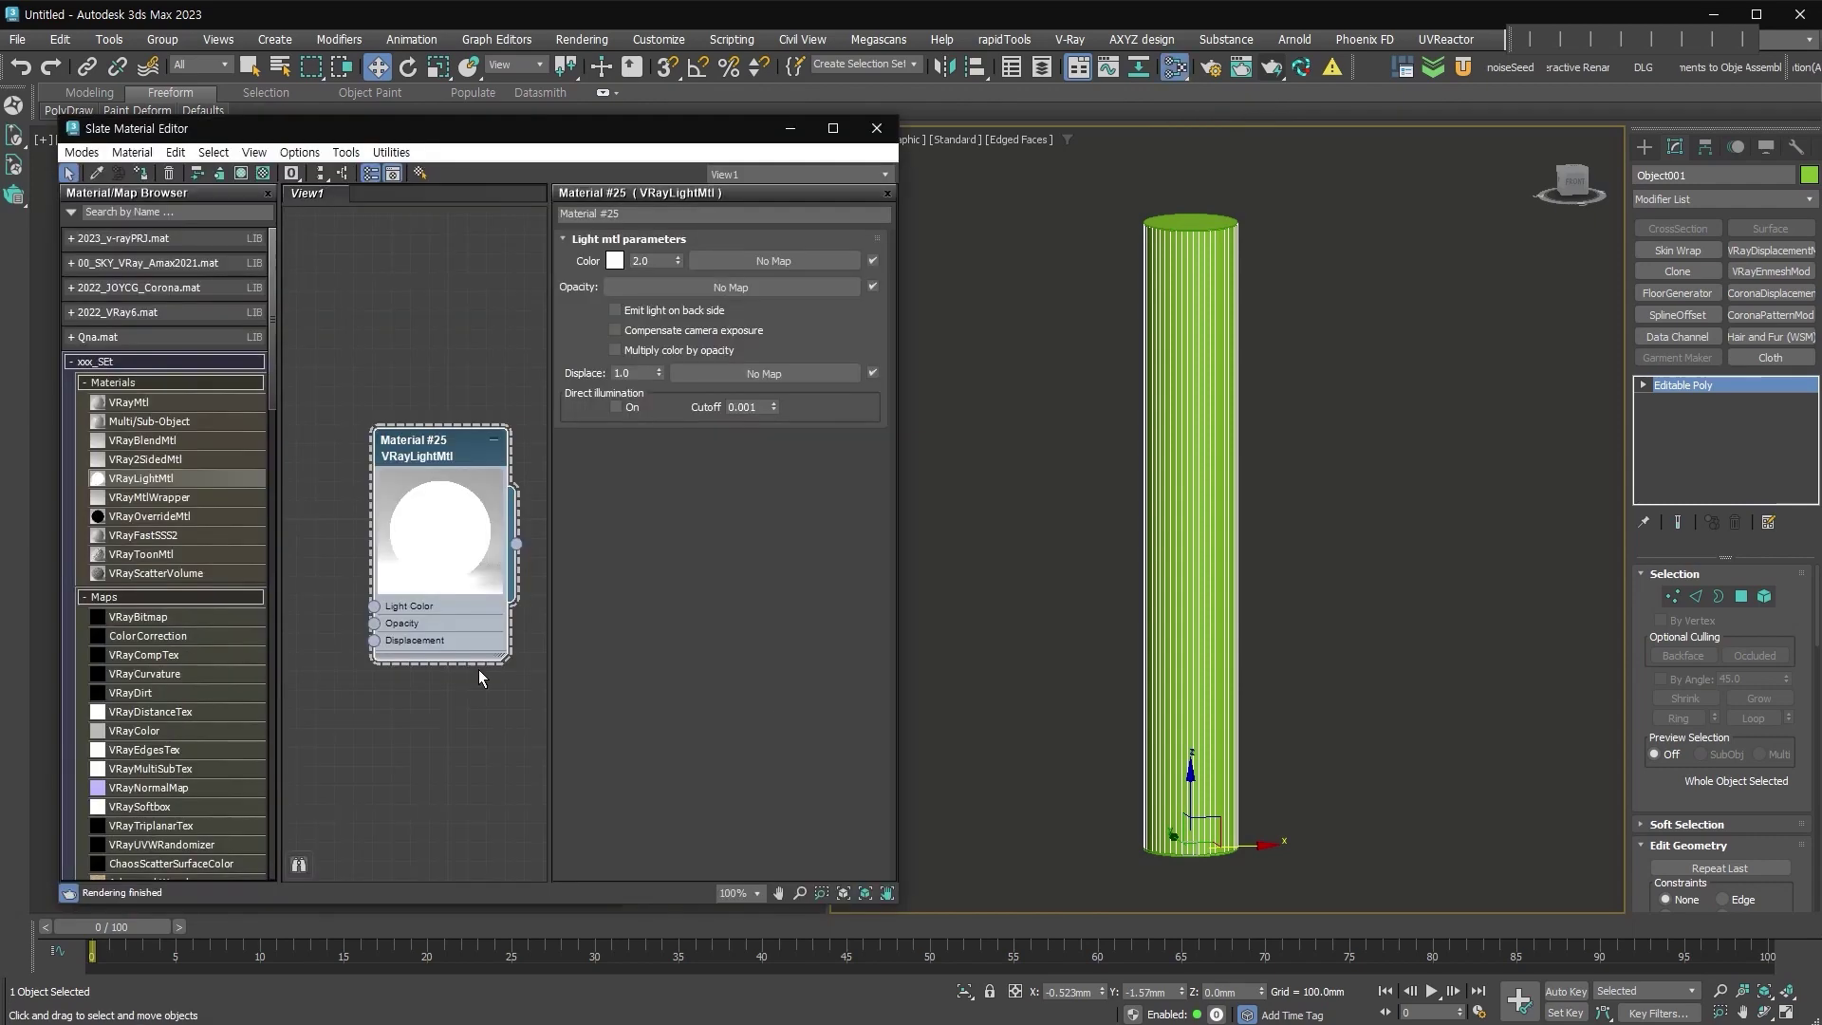
left_click(134, 364)
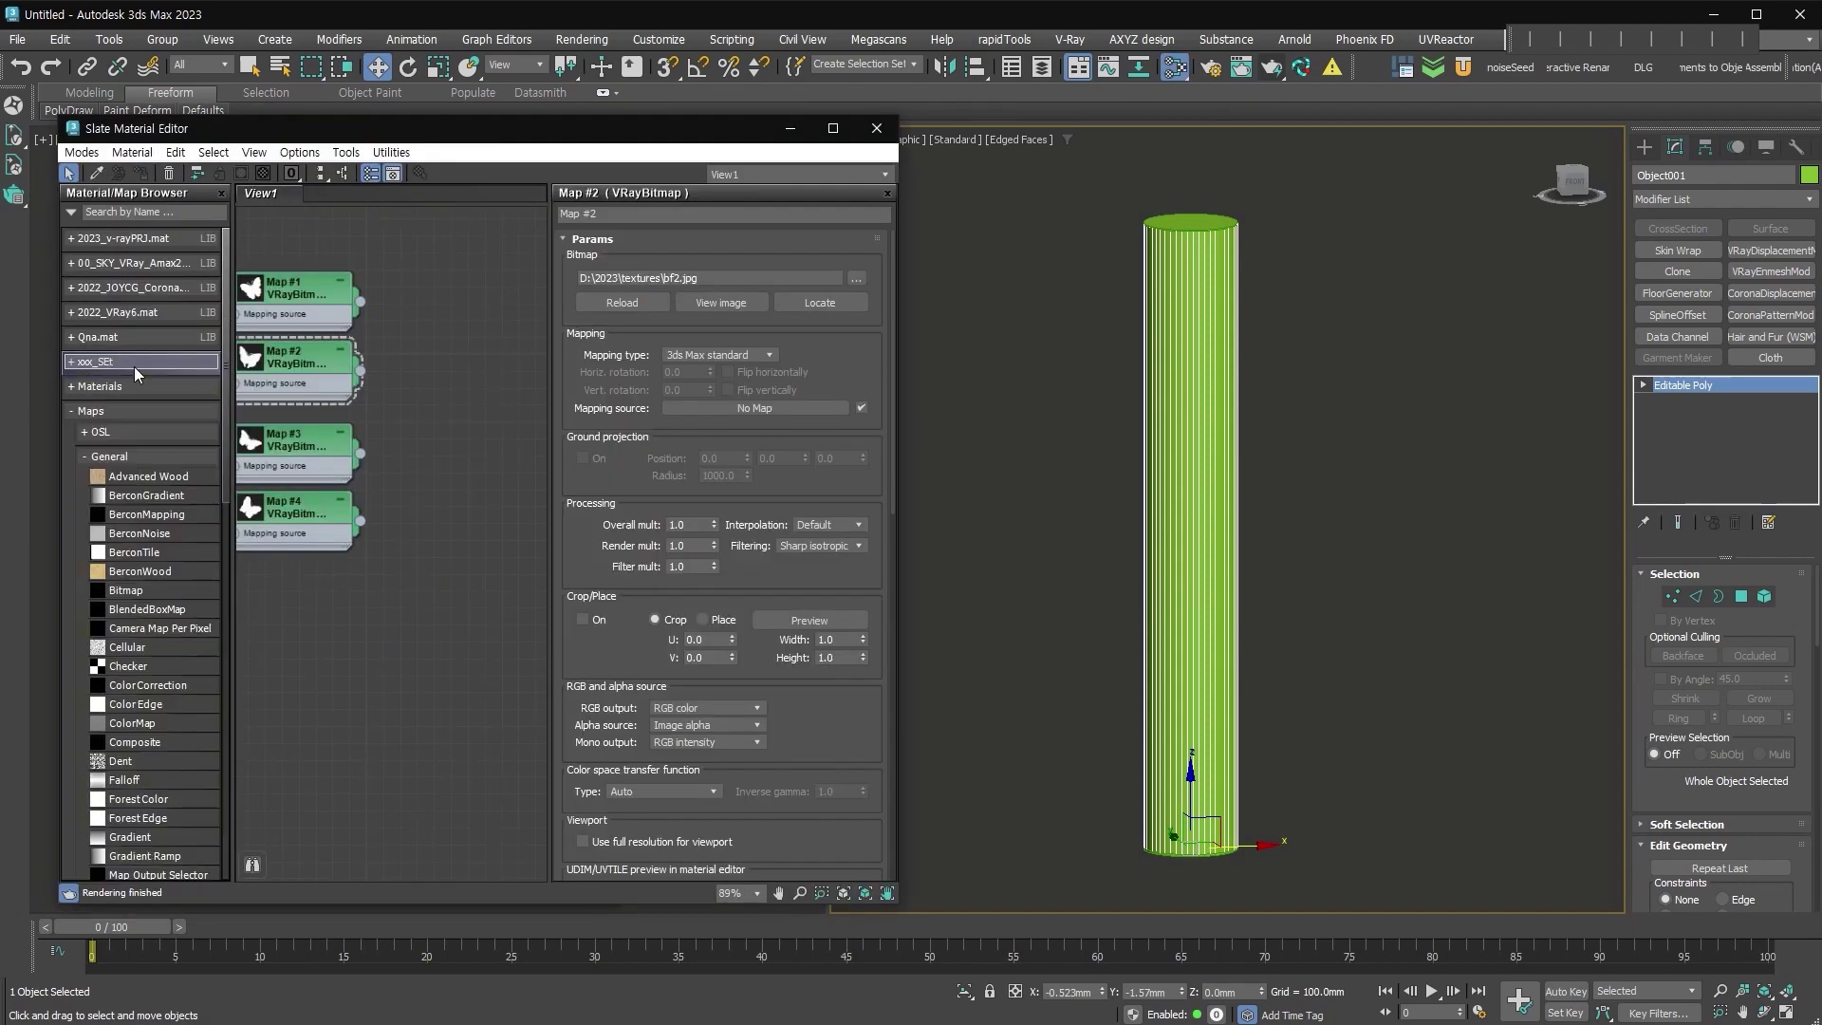
left_click(168, 429)
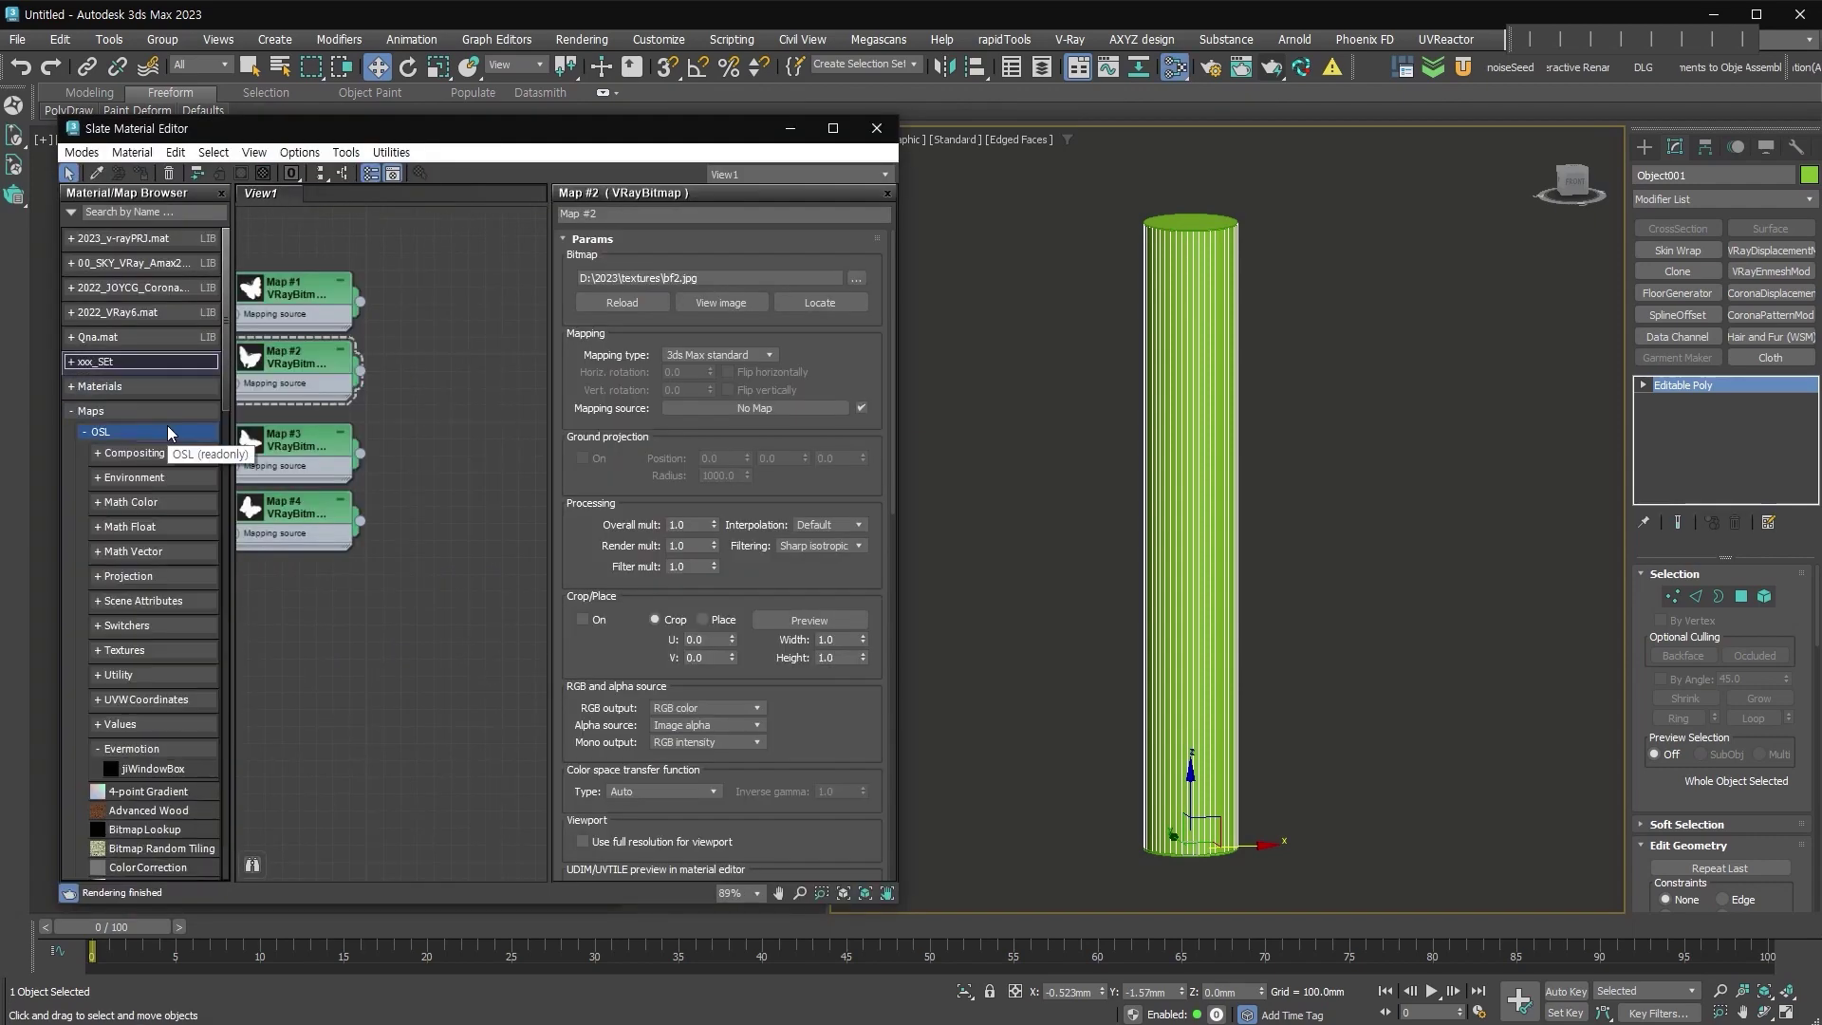
scroll(164, 546, "down", 5)
scroll(164, 560, "down", 2)
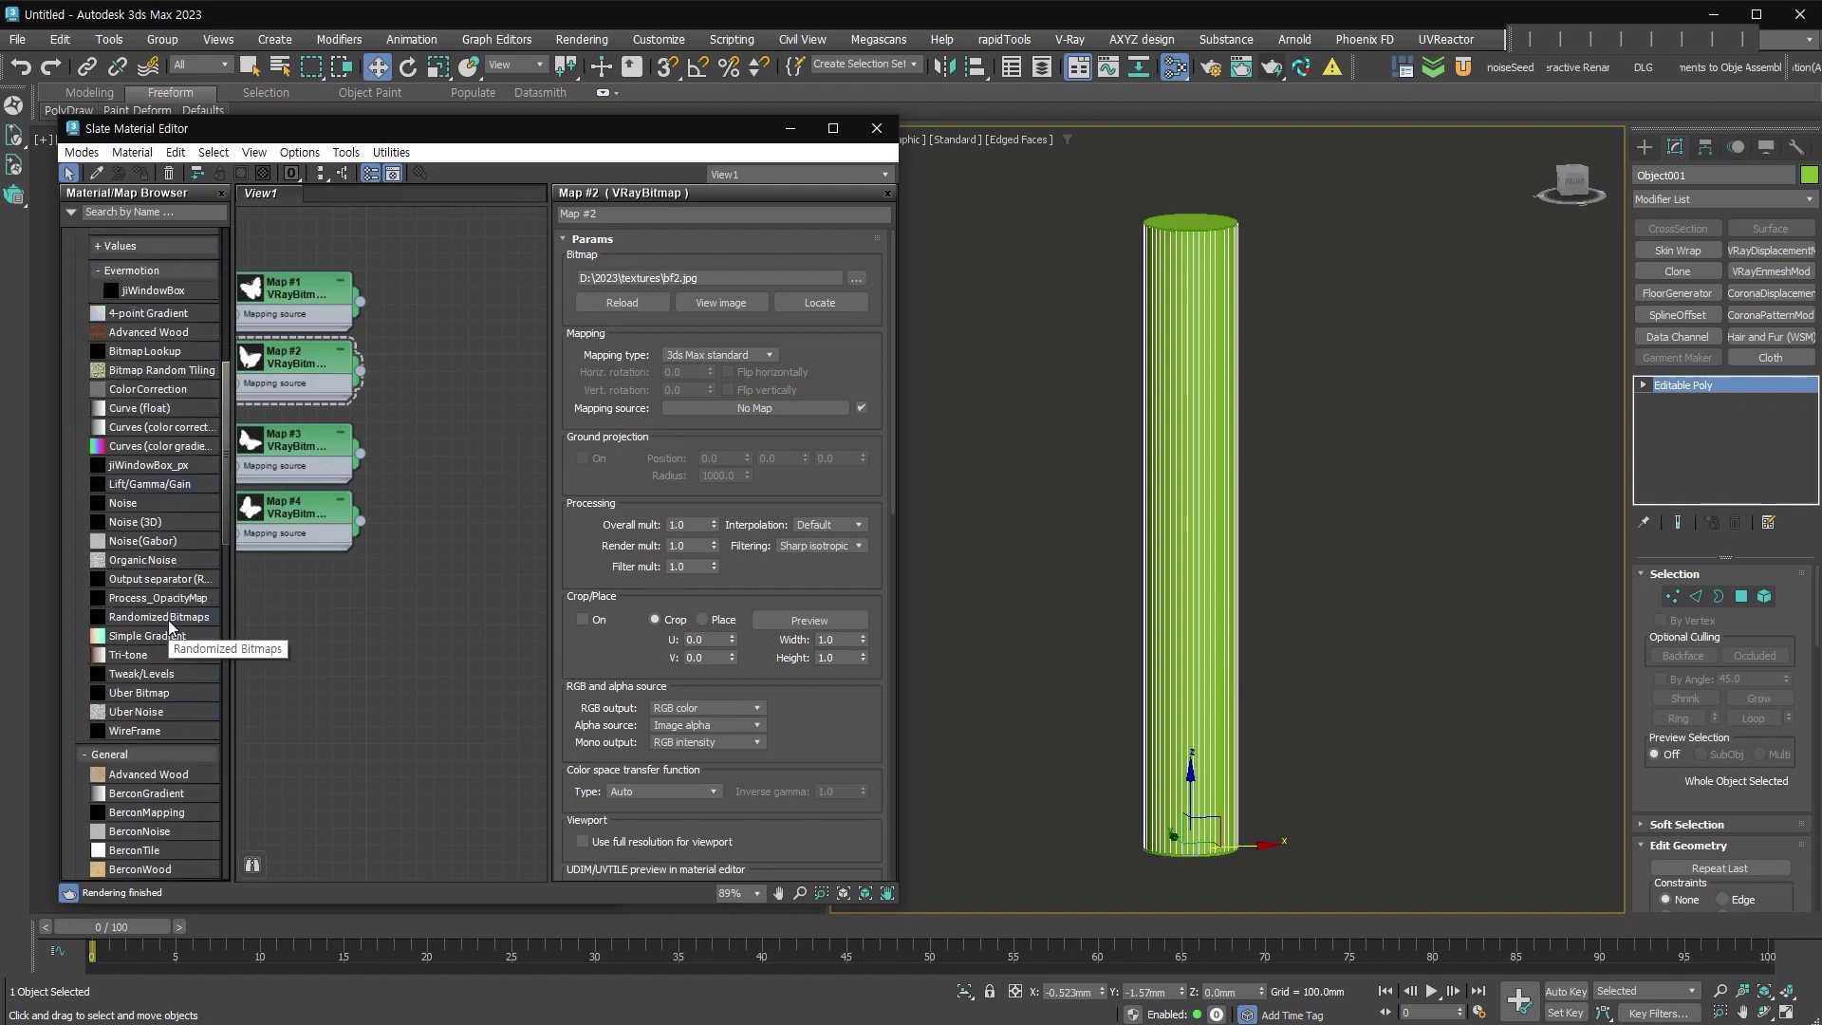
left_click(216, 612)
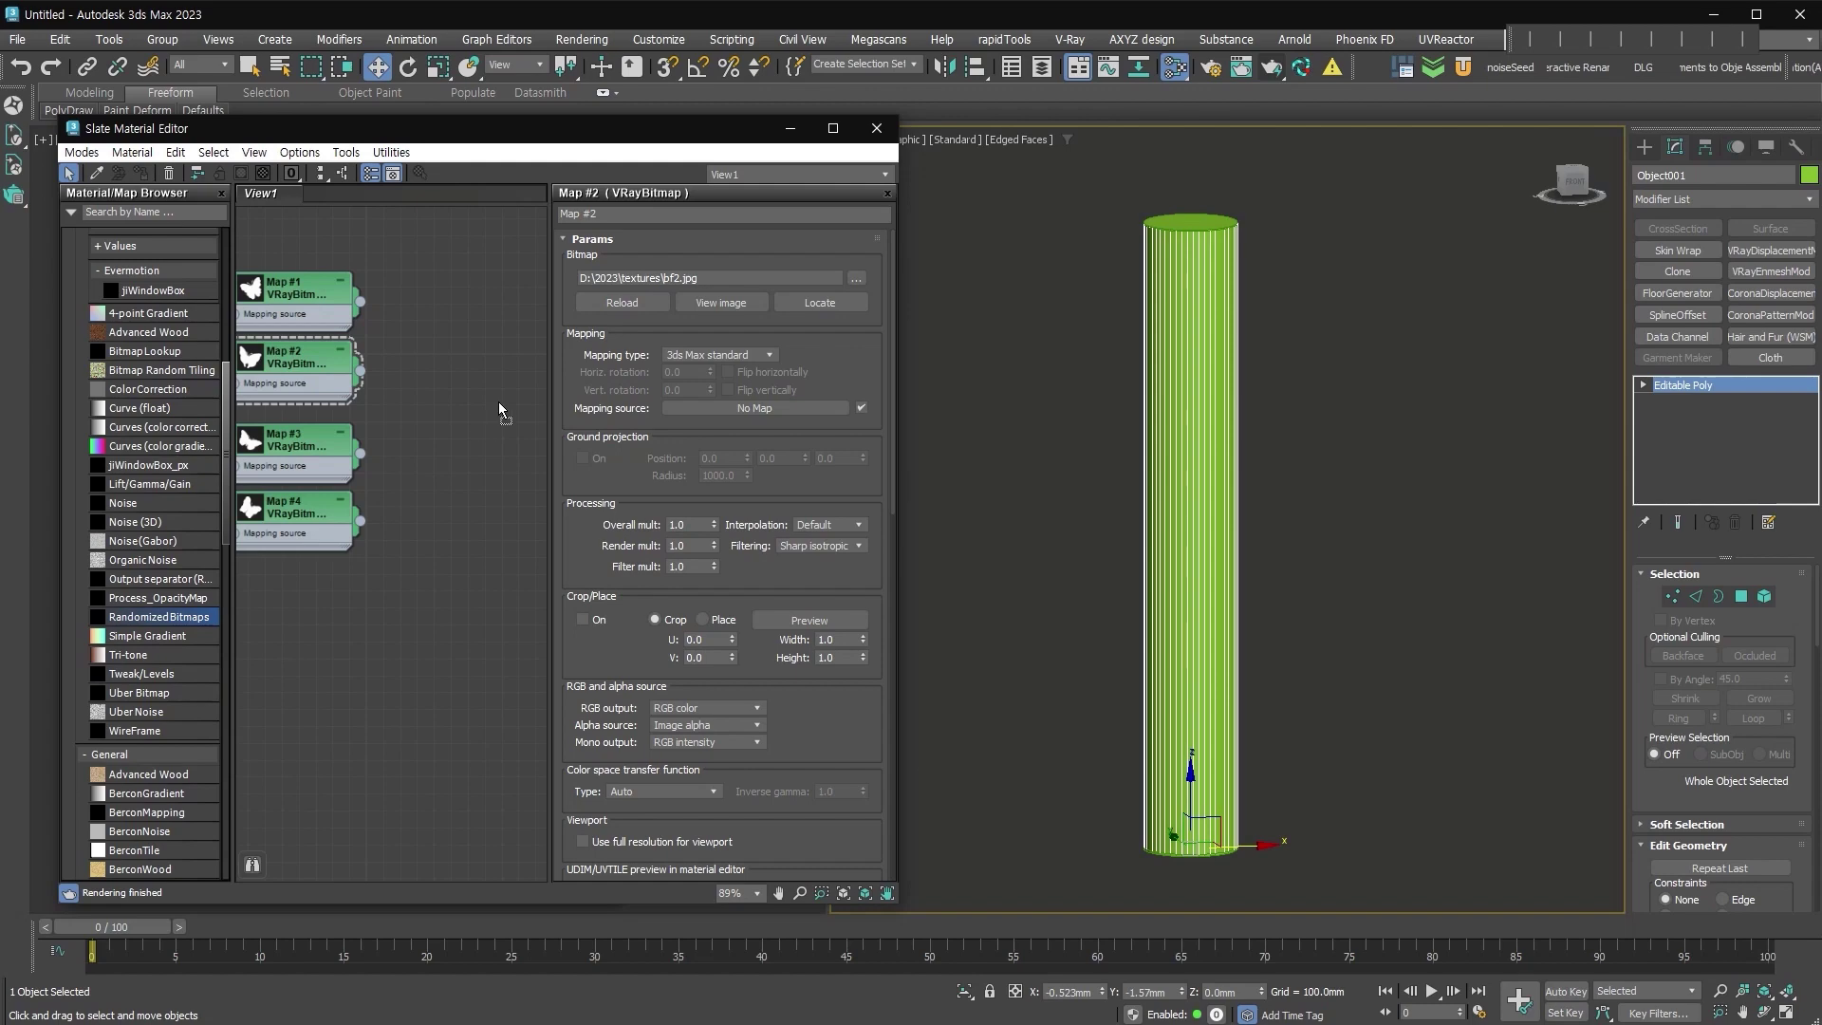
left_click_drag(216, 612, 503, 410)
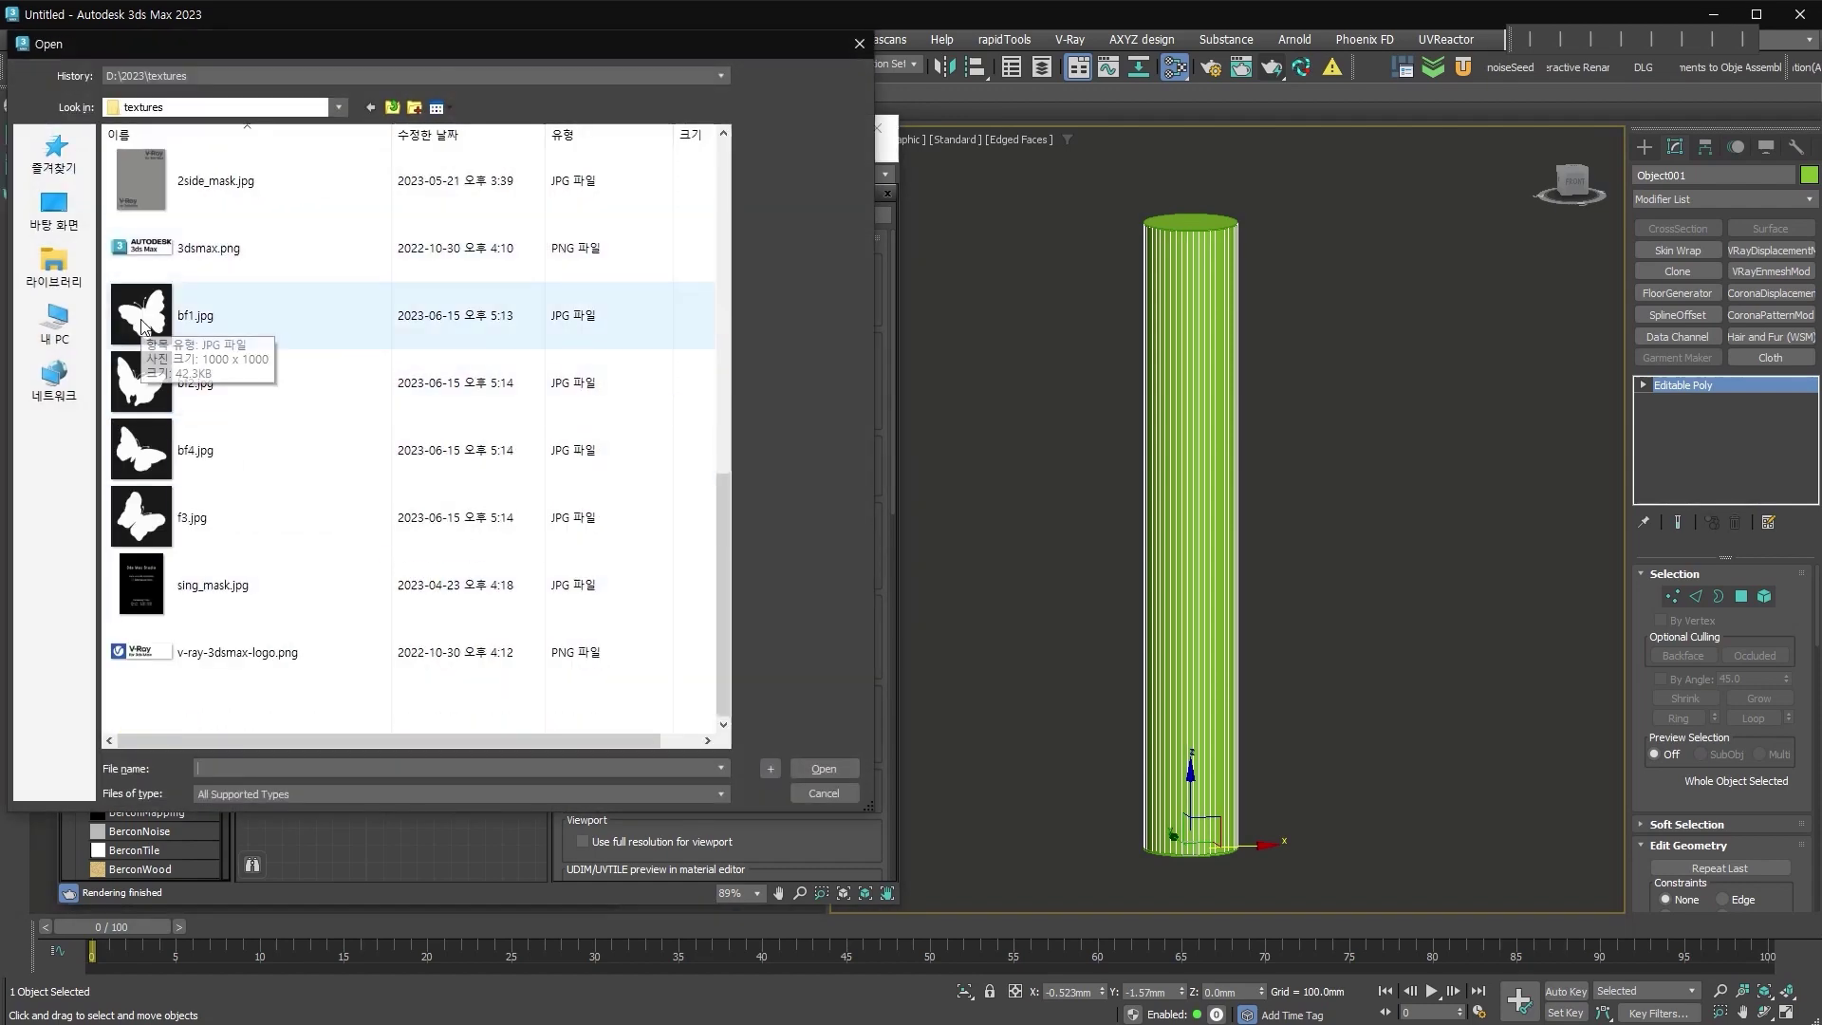
Load bf1.jpg, bf2.jpg and f3.jpg from the textures folder into Map #5's file slots.
left_click(143, 325)
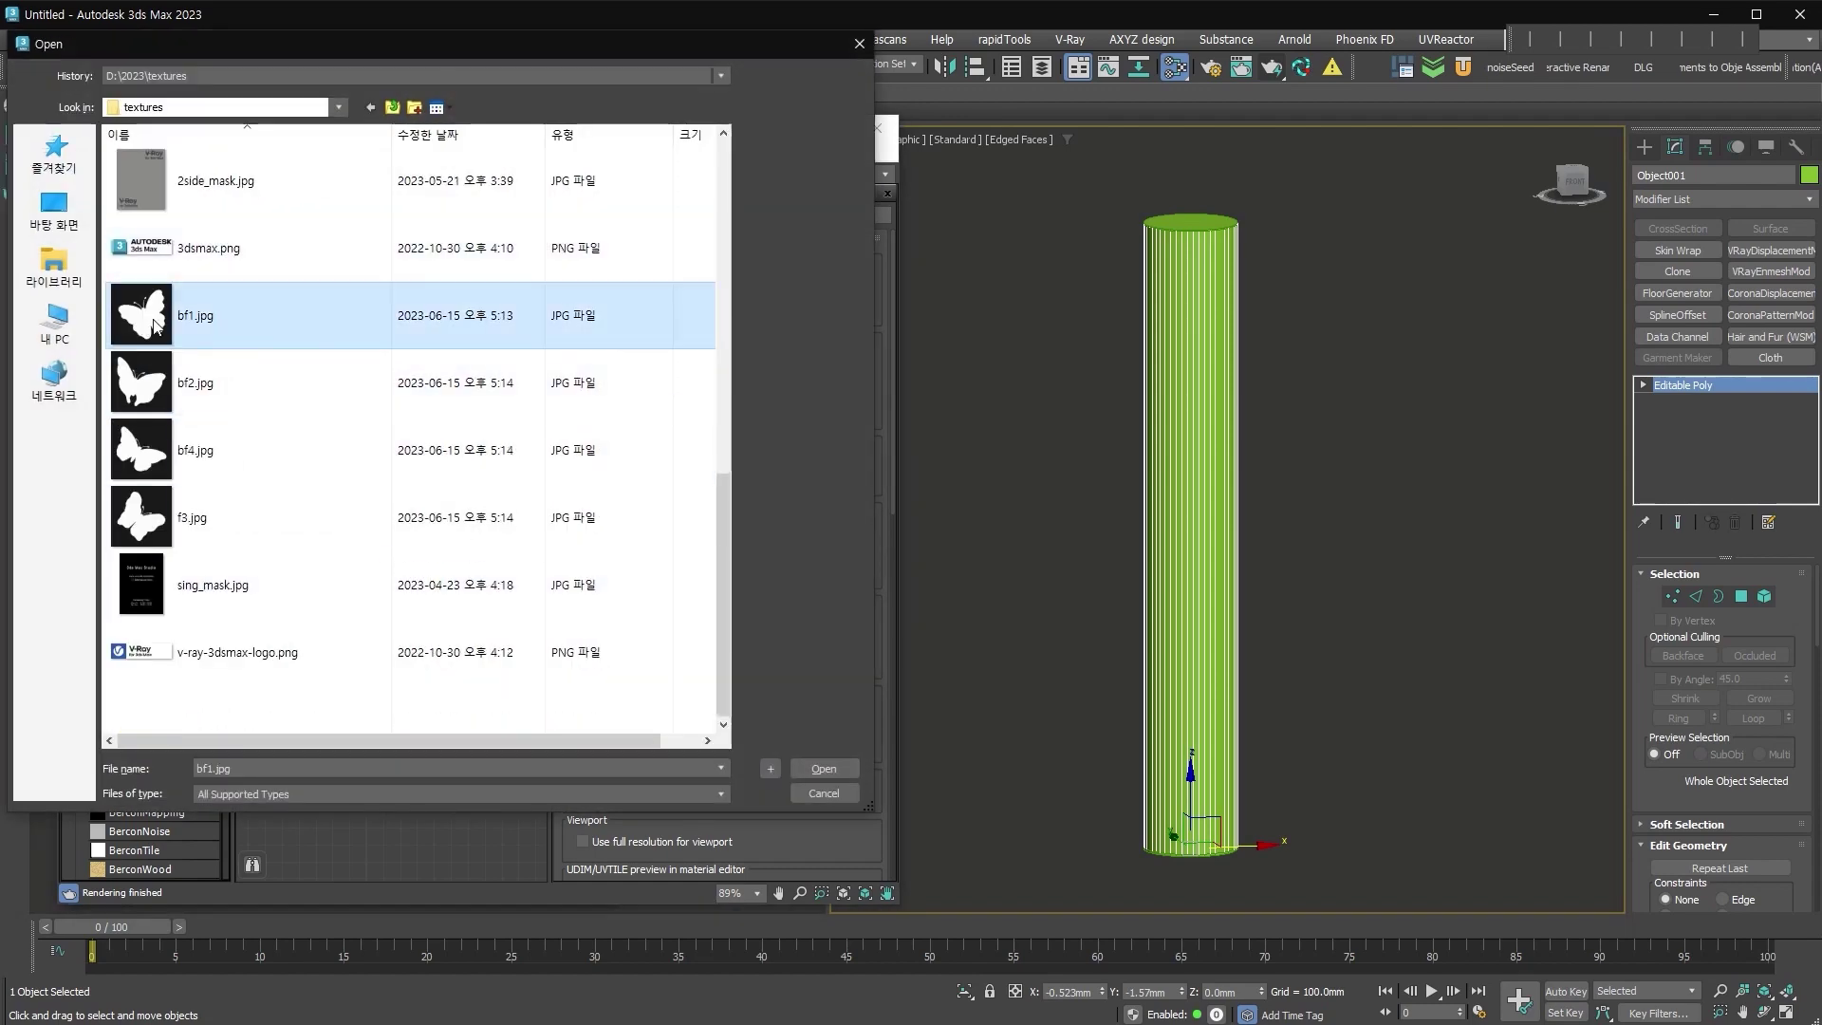
double_click(155, 325)
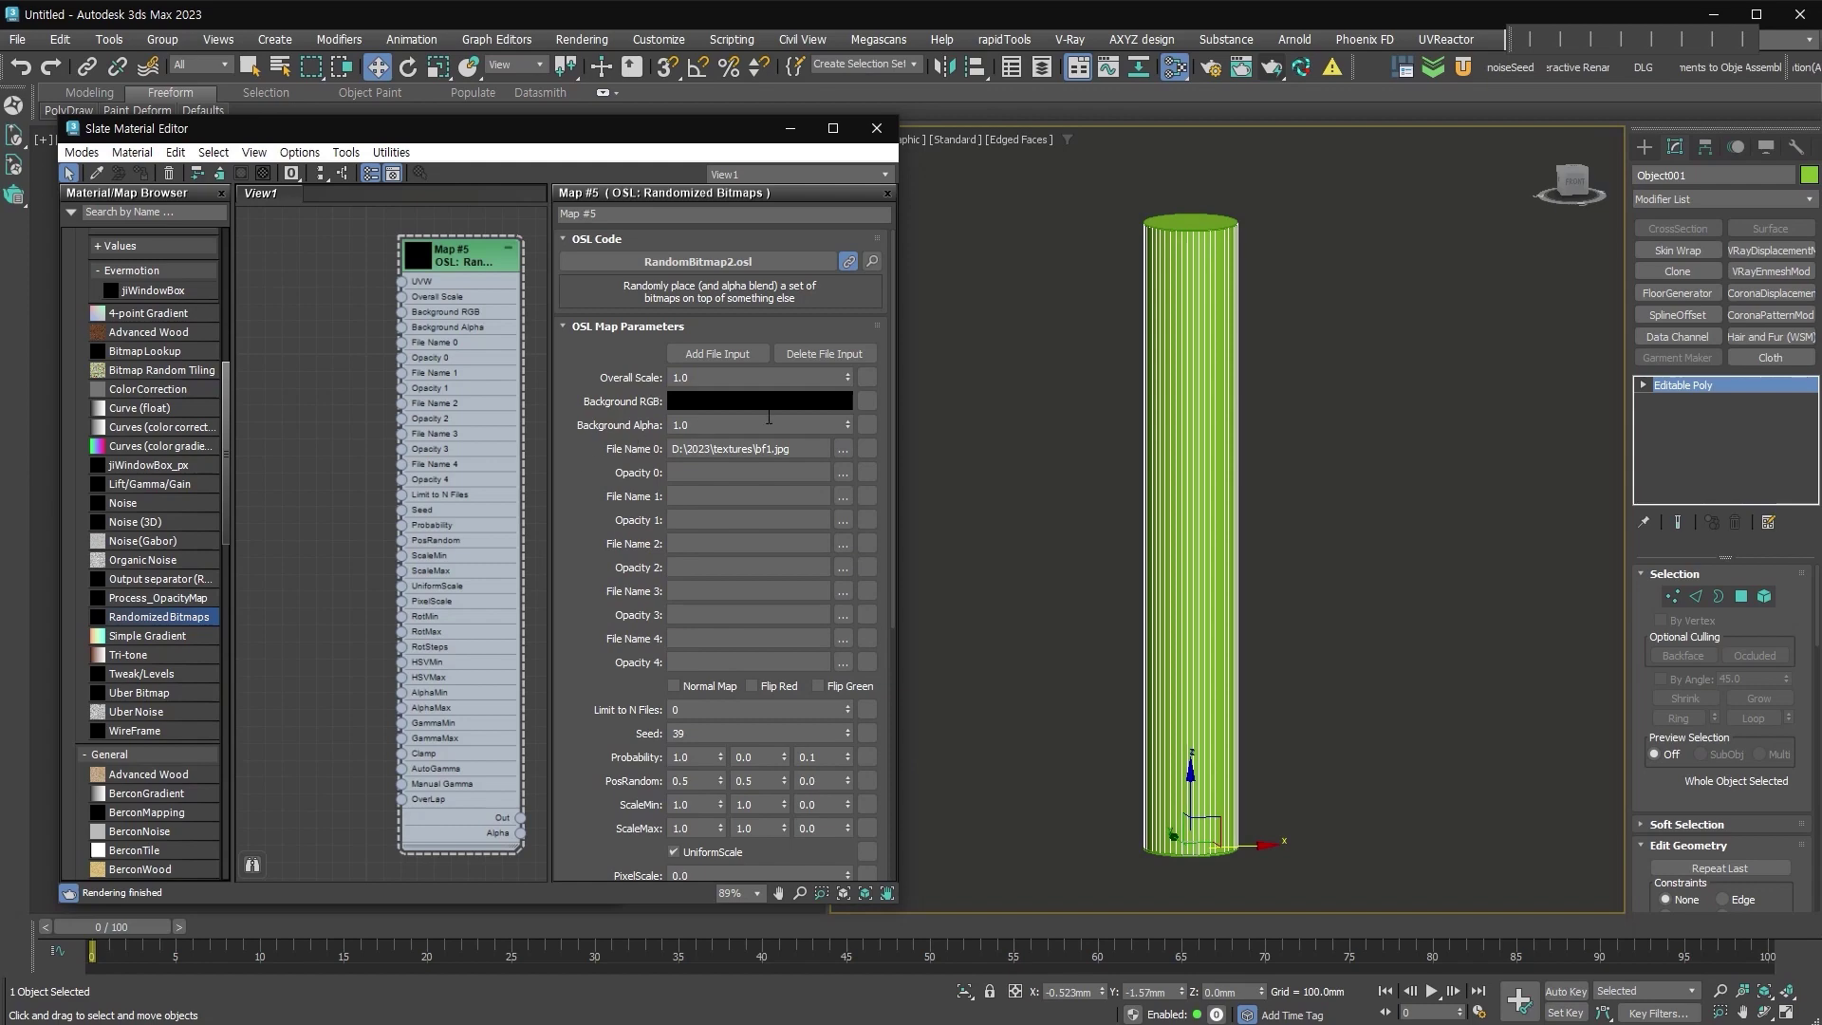
left_click(843, 496)
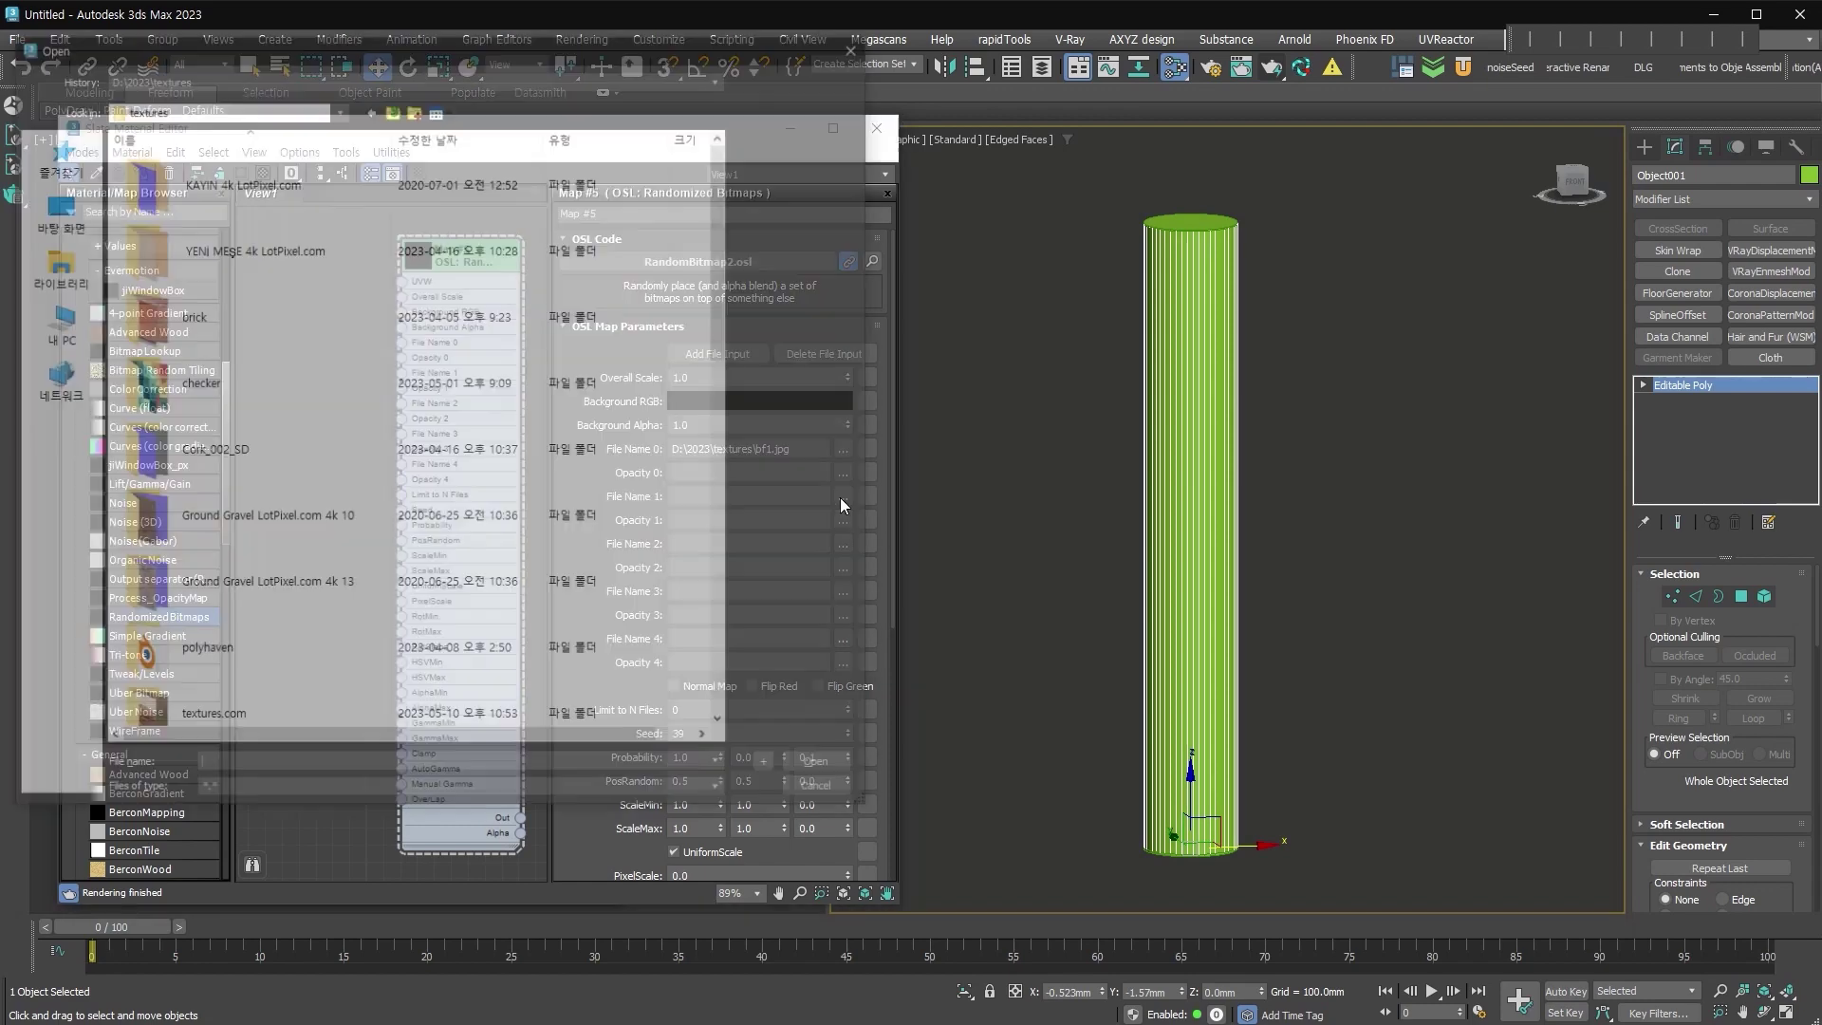
double_click(159, 323)
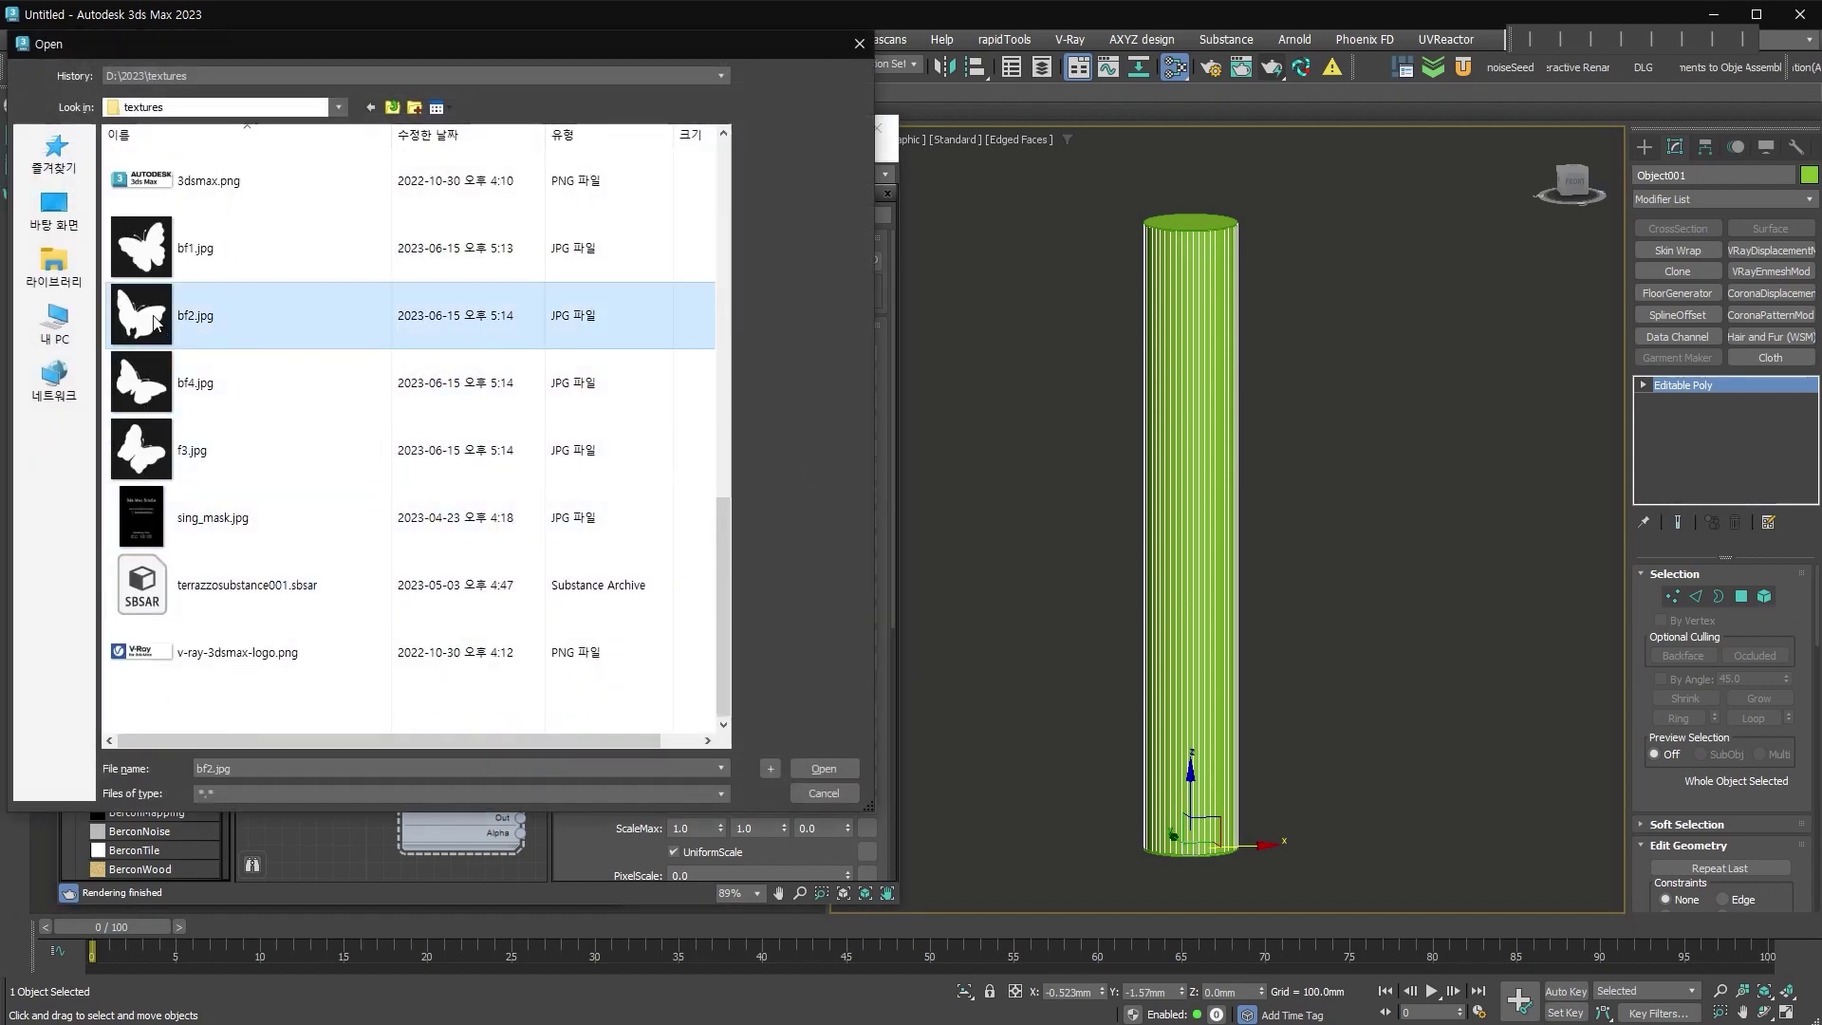
left_click(842, 544)
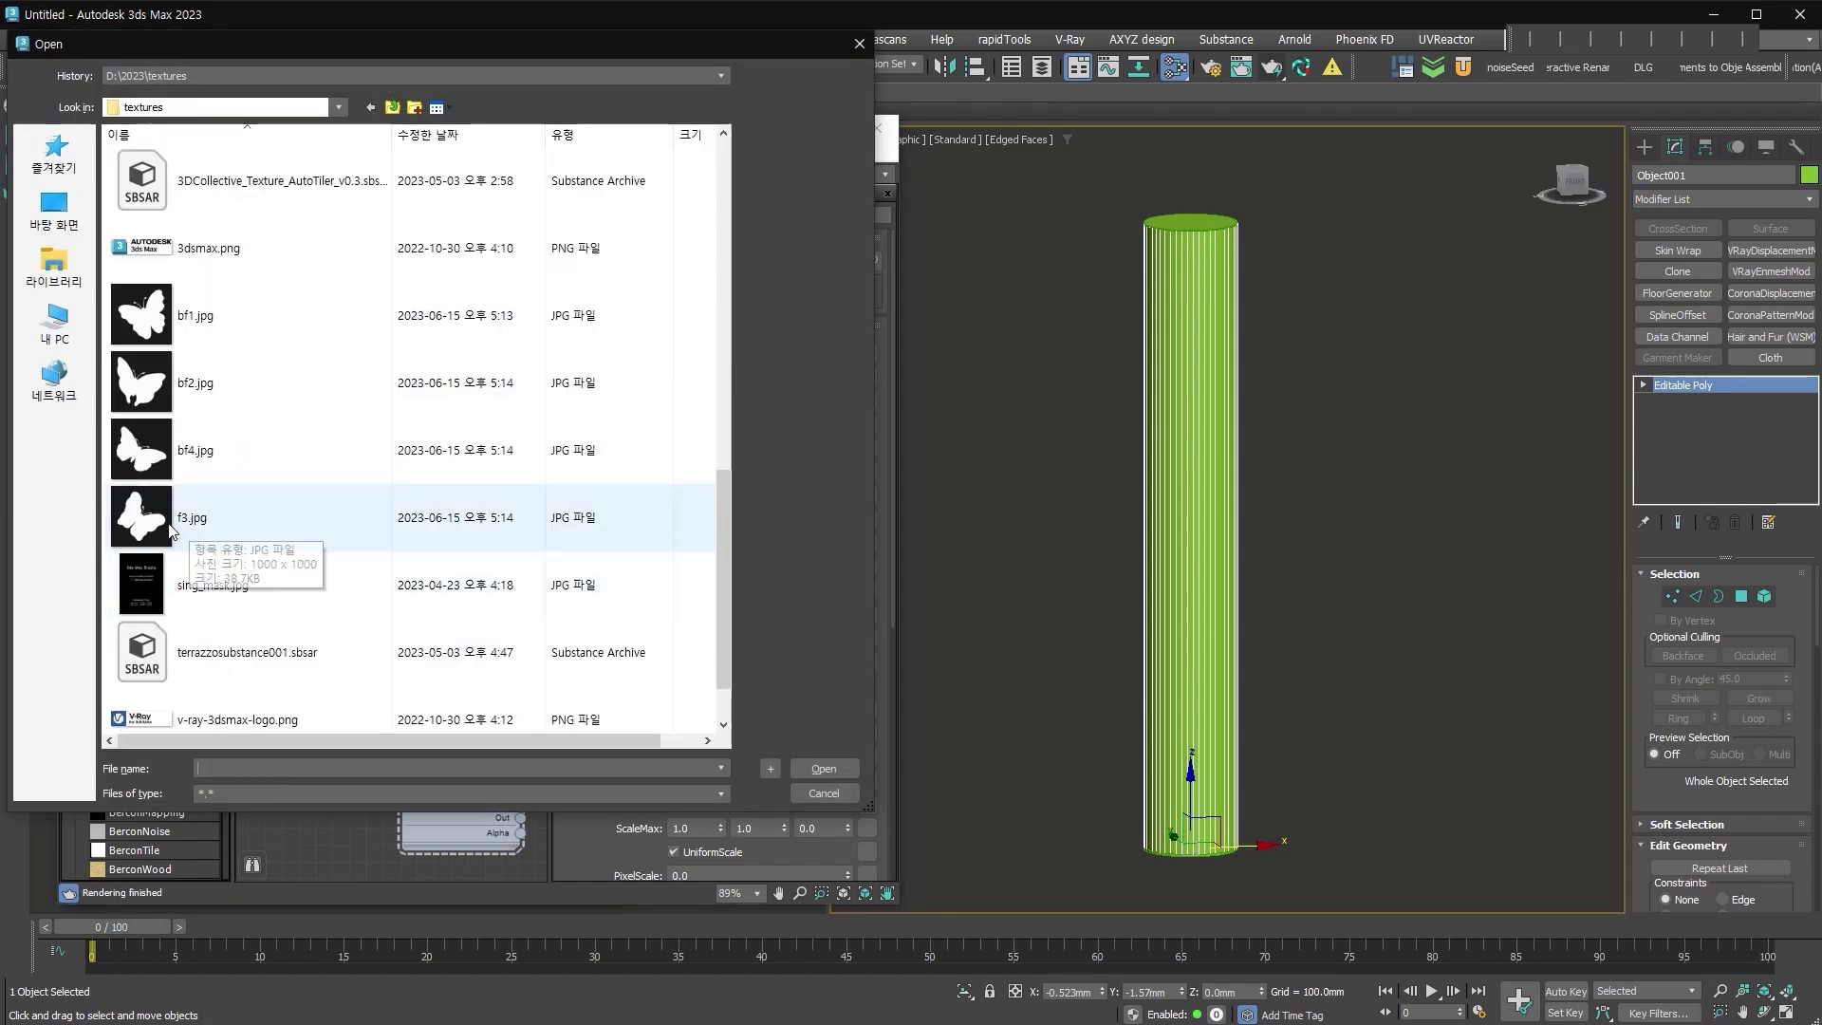
double_click(171, 530)
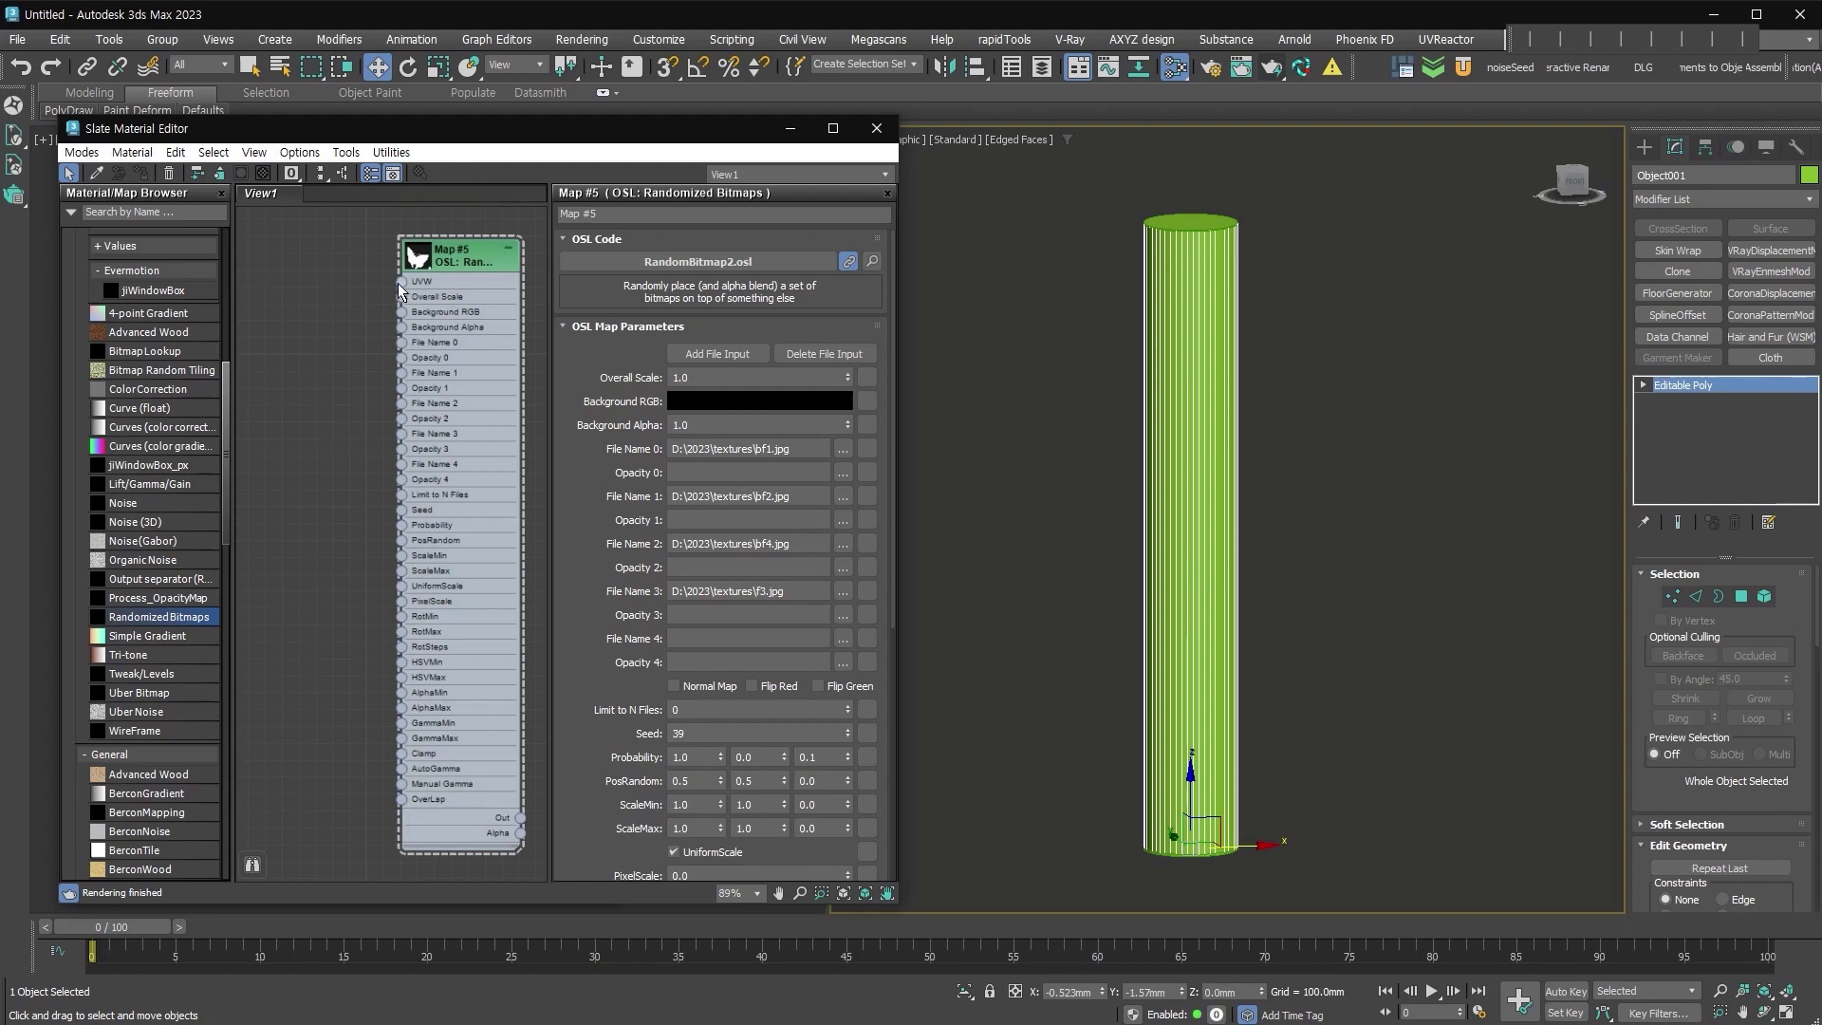
scroll(114, 683, "up", 3)
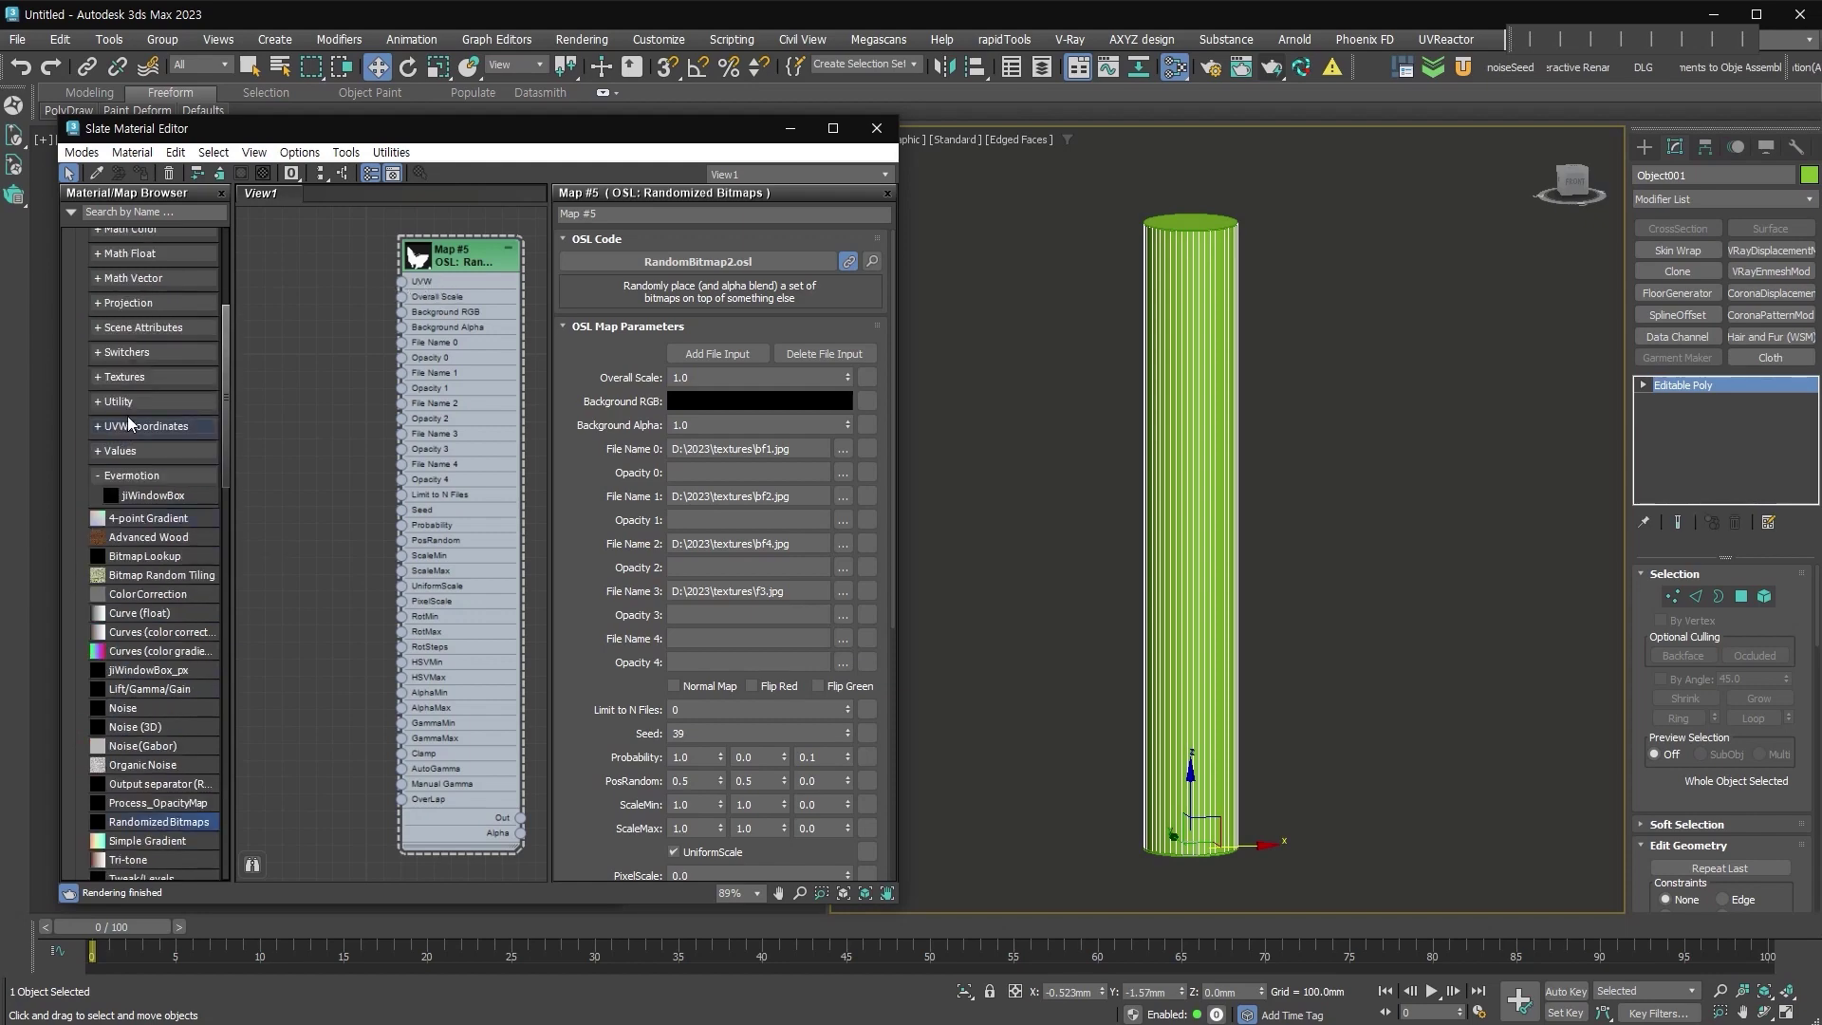
Add a UVW Transform OSL map node next to the Randomized Bitmaps map.
scroll(116, 474, "up", 3)
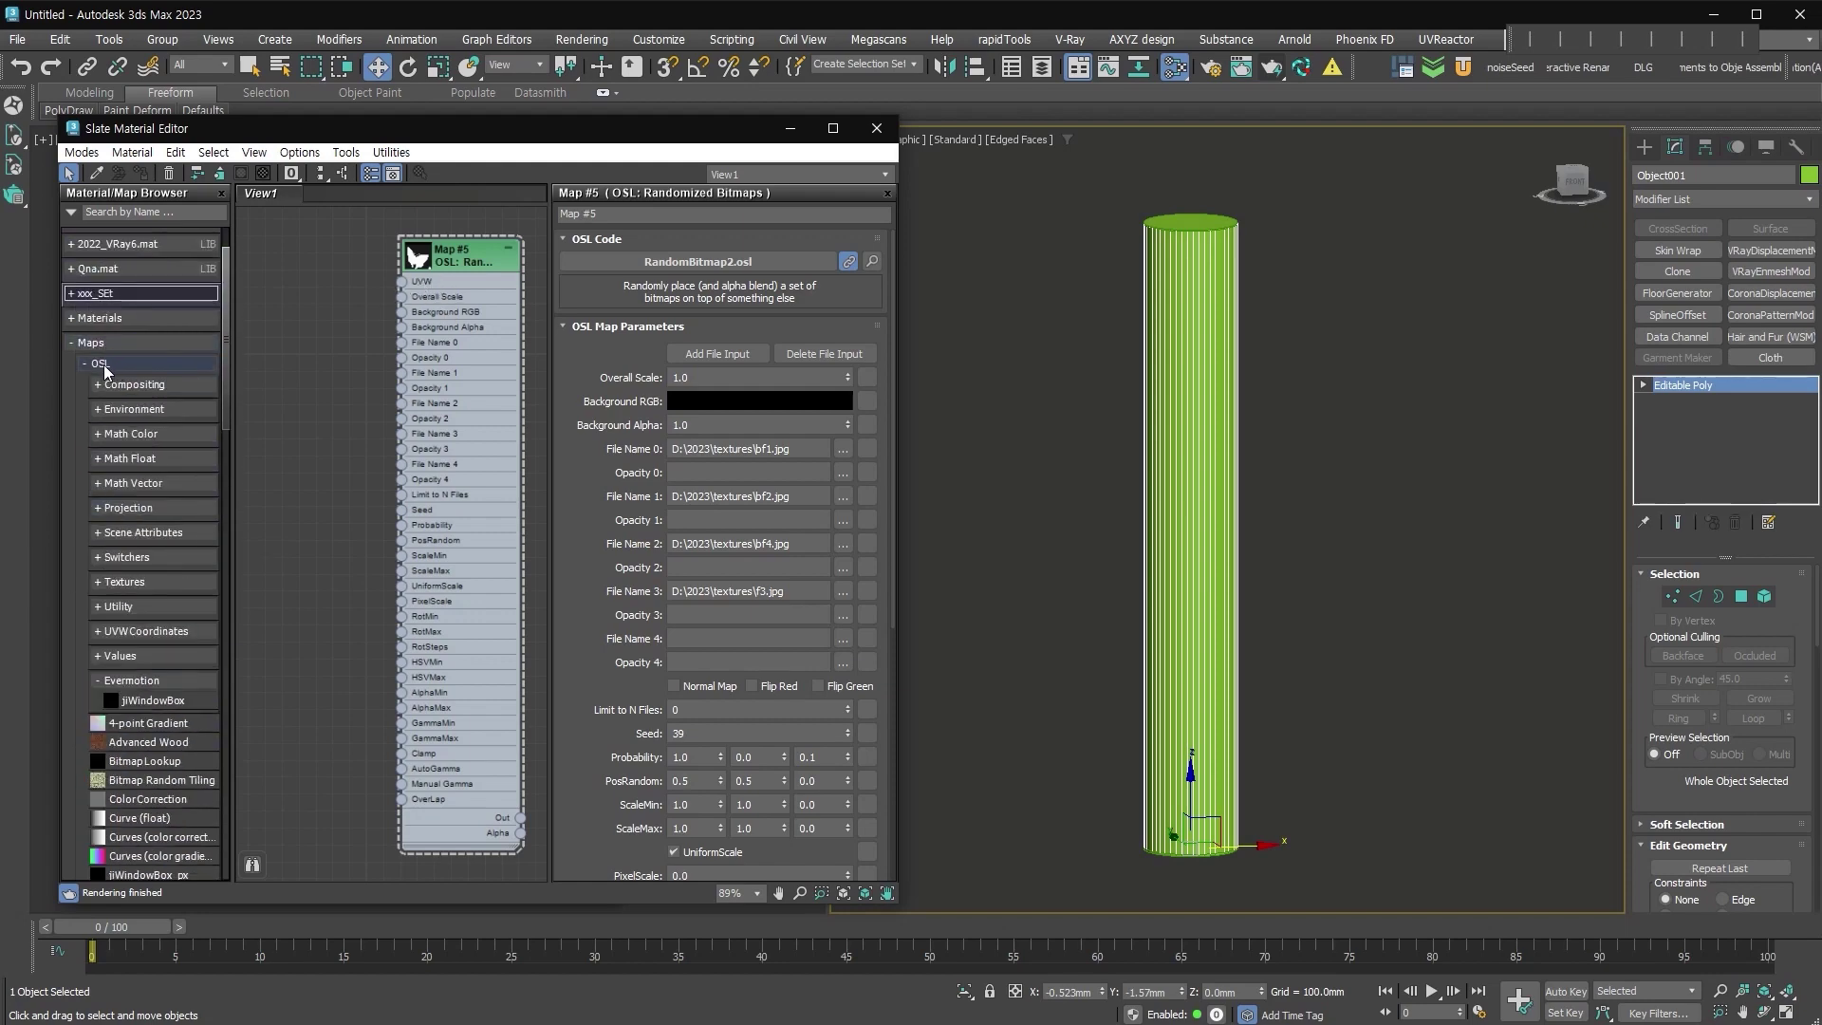
left_click(92, 631)
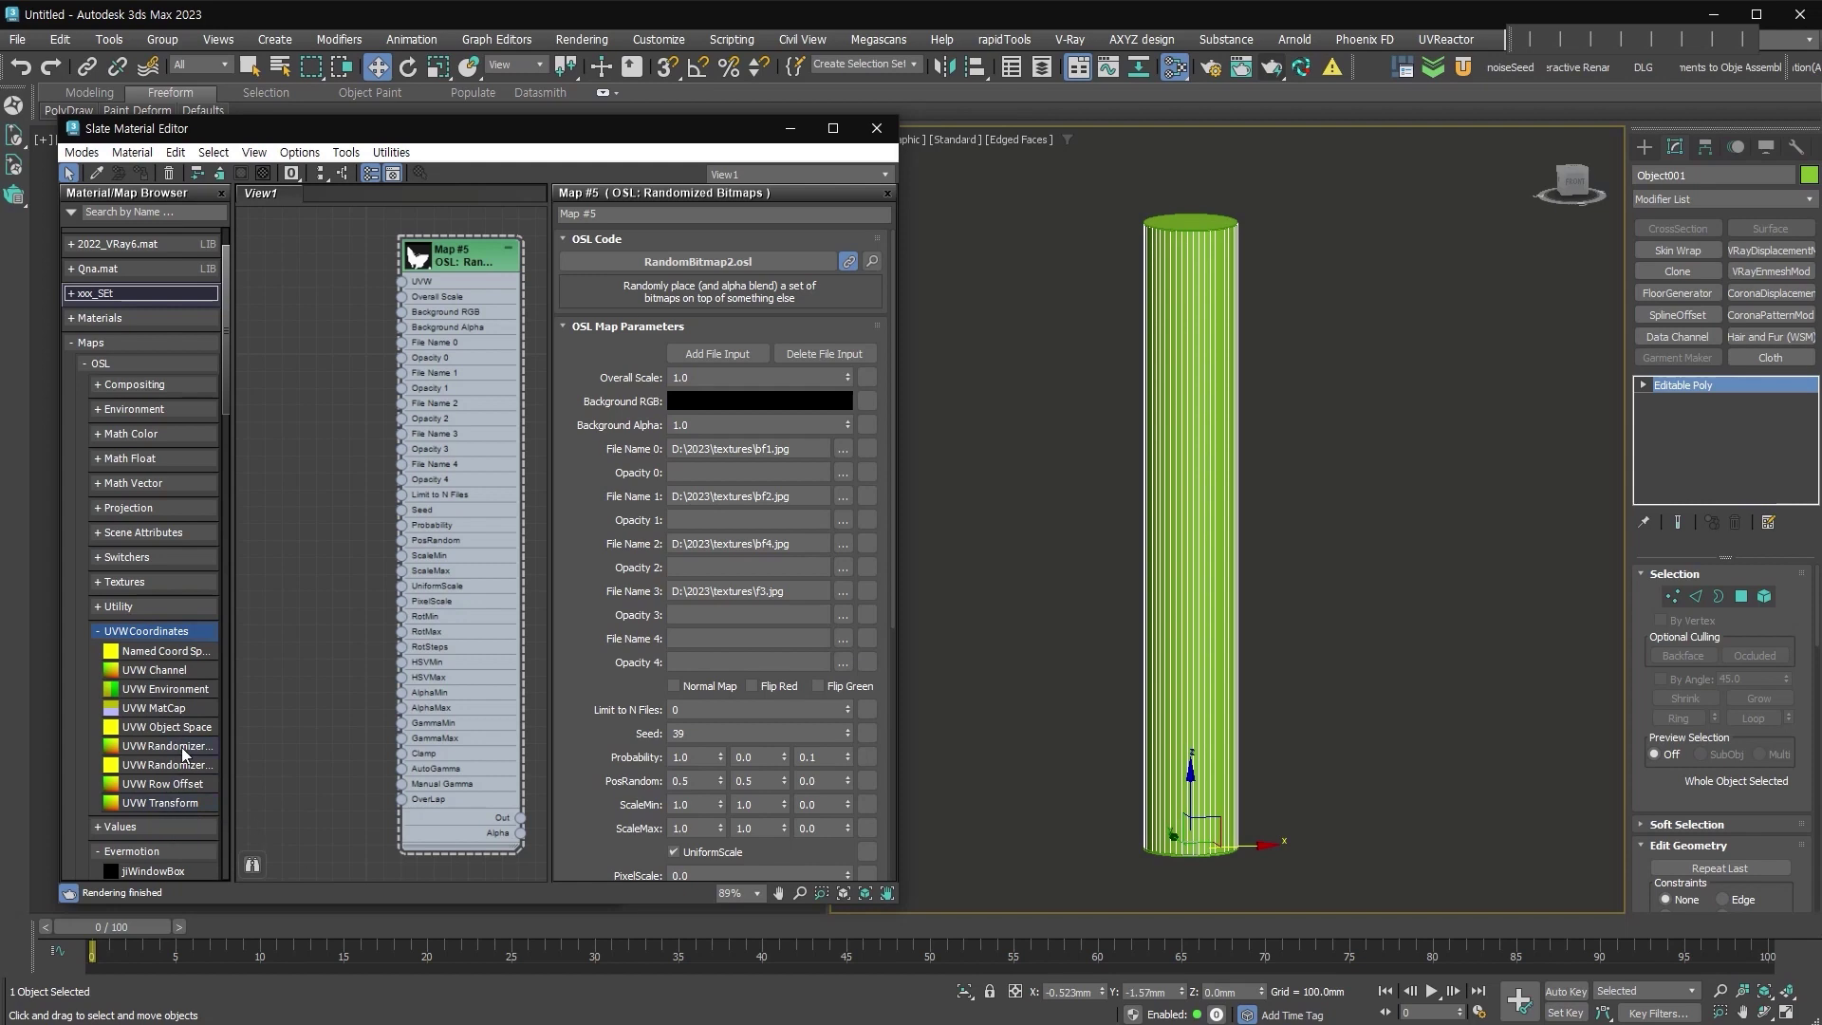
left_click(186, 802)
left_click_drag(293, 311, 290, 311)
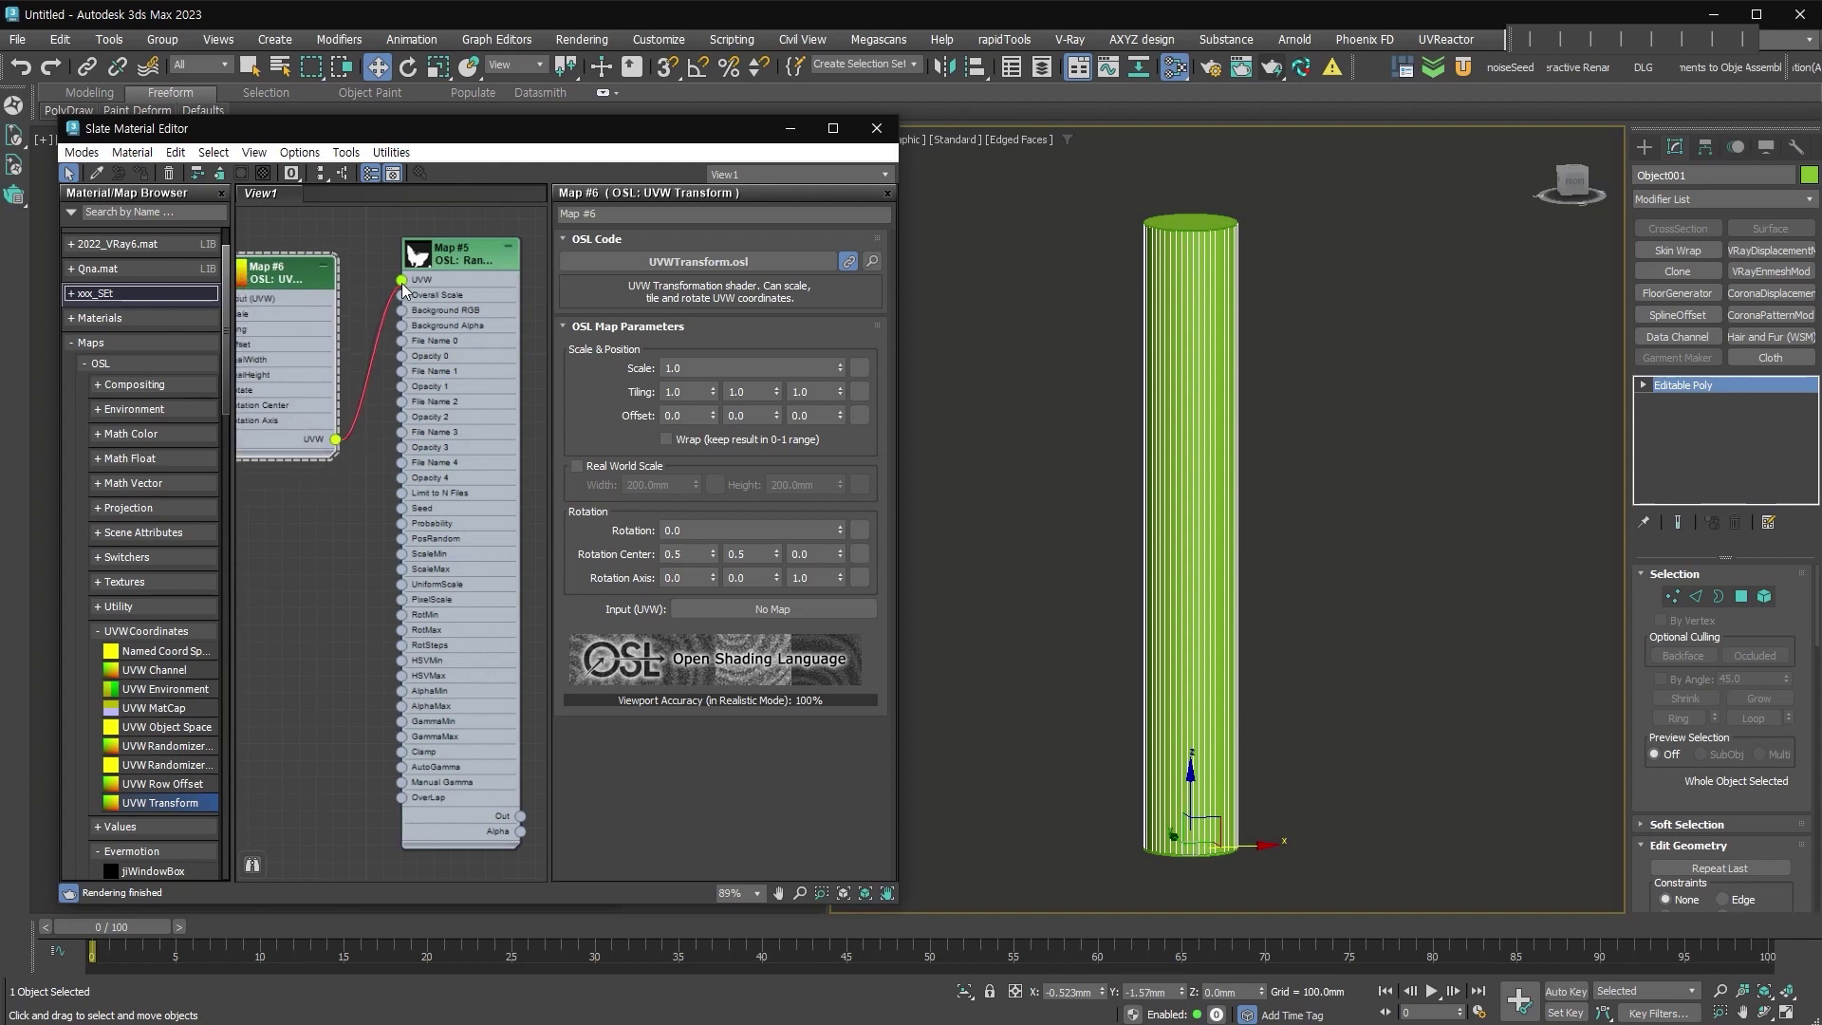
left_click_drag(299, 273, 299, 256)
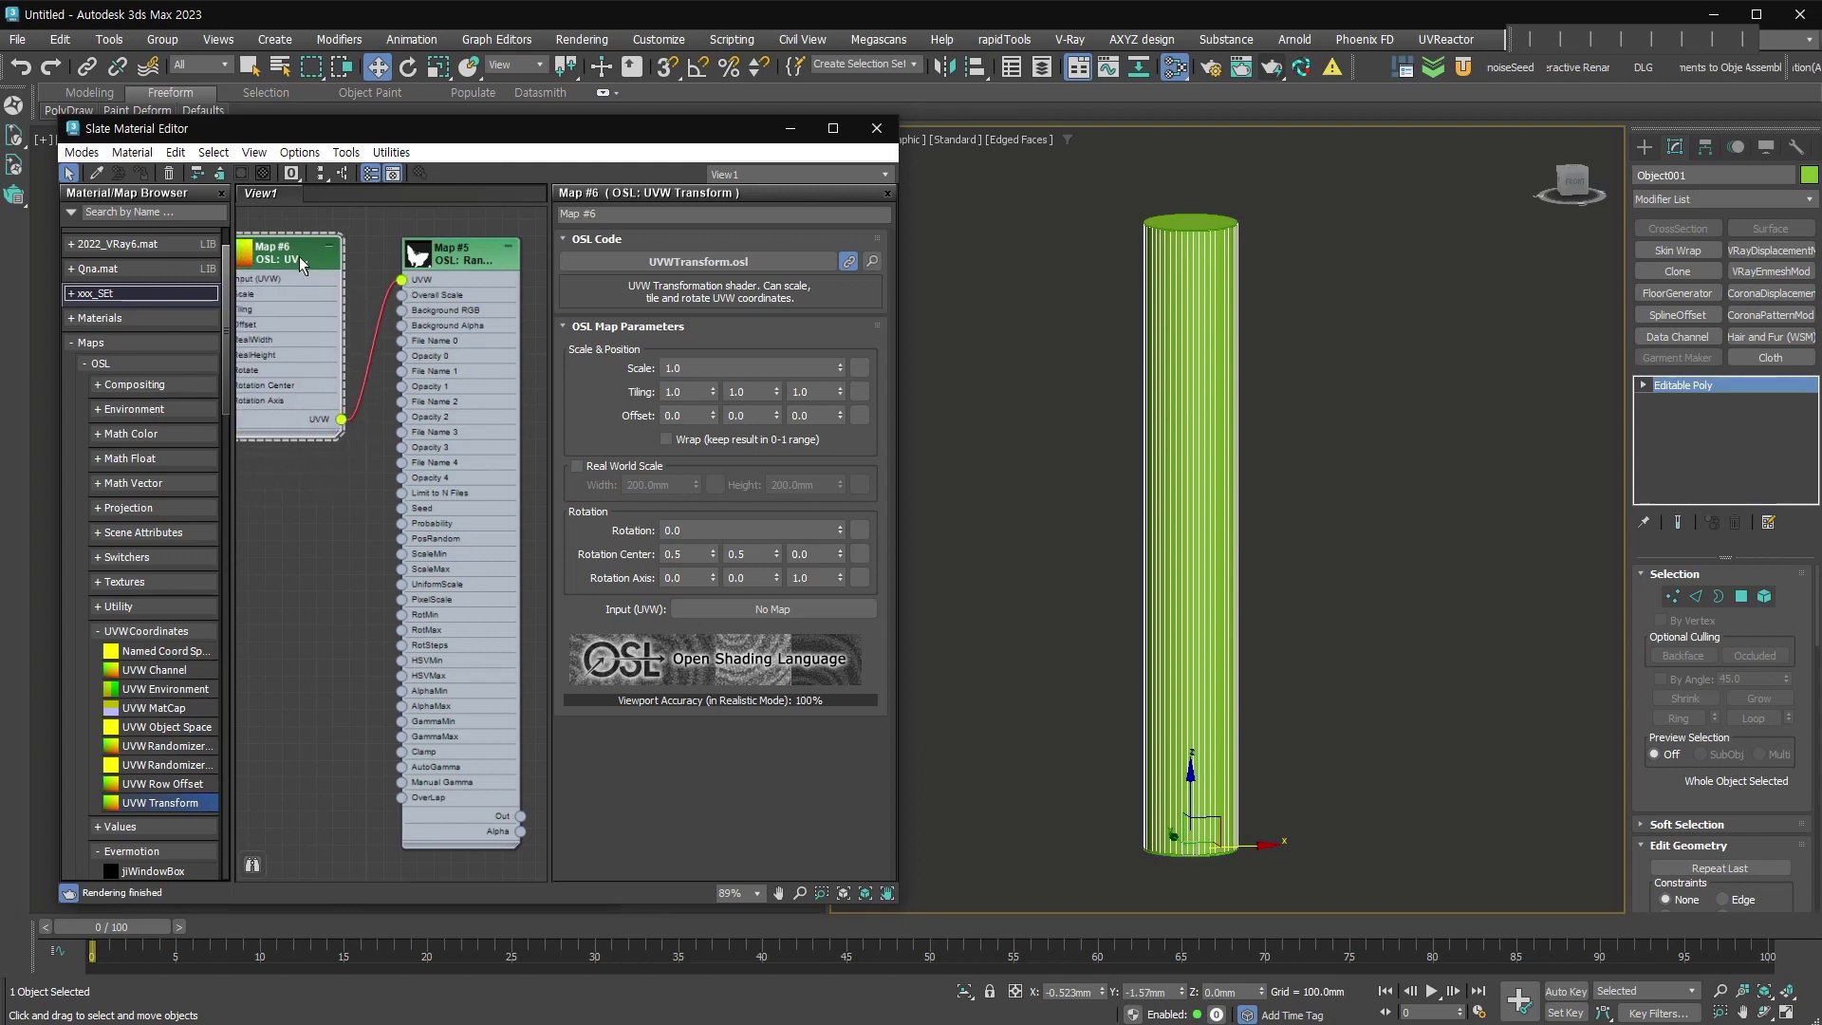
Show the Map #5 settings and expand the xxx_SEt custom library.
double_click(454, 269)
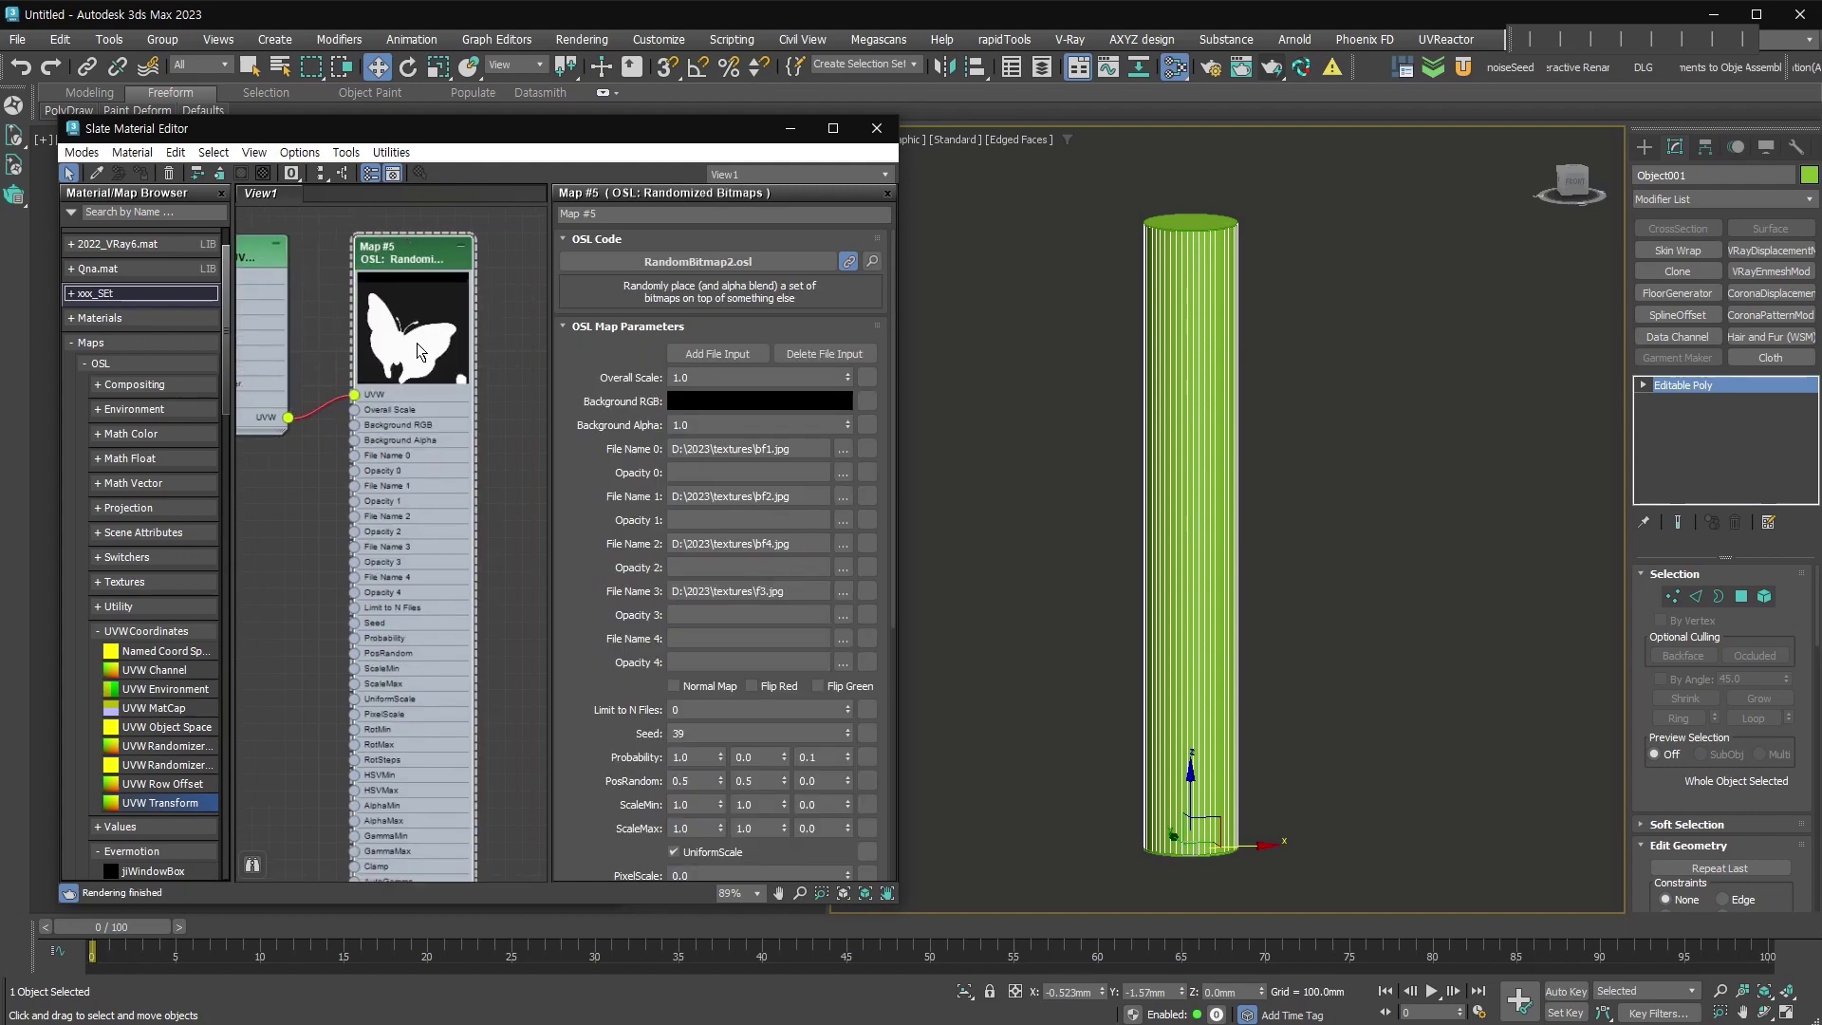
scroll(338, 657, "down", 3)
left_click(95, 293)
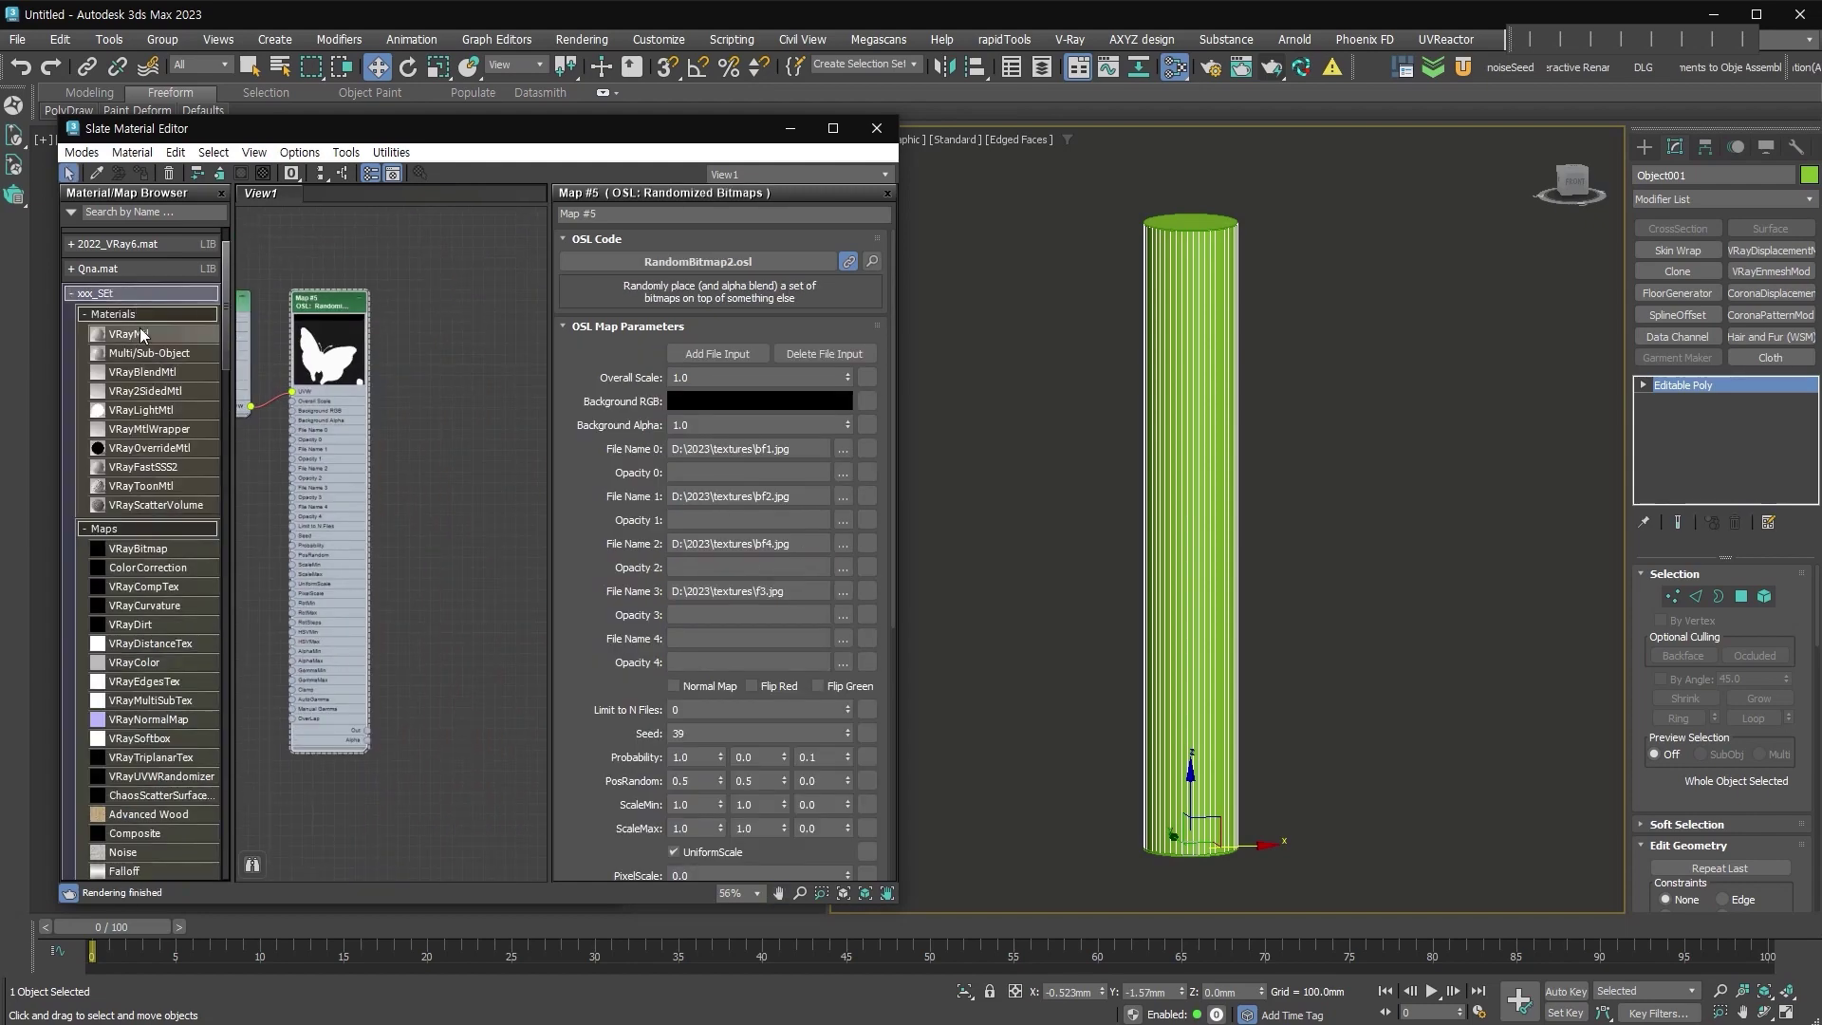
Add a VRayMtl and wire the Randomized Bitmaps map into its Diffuse slot.
left_click_drag(128, 333, 488, 398)
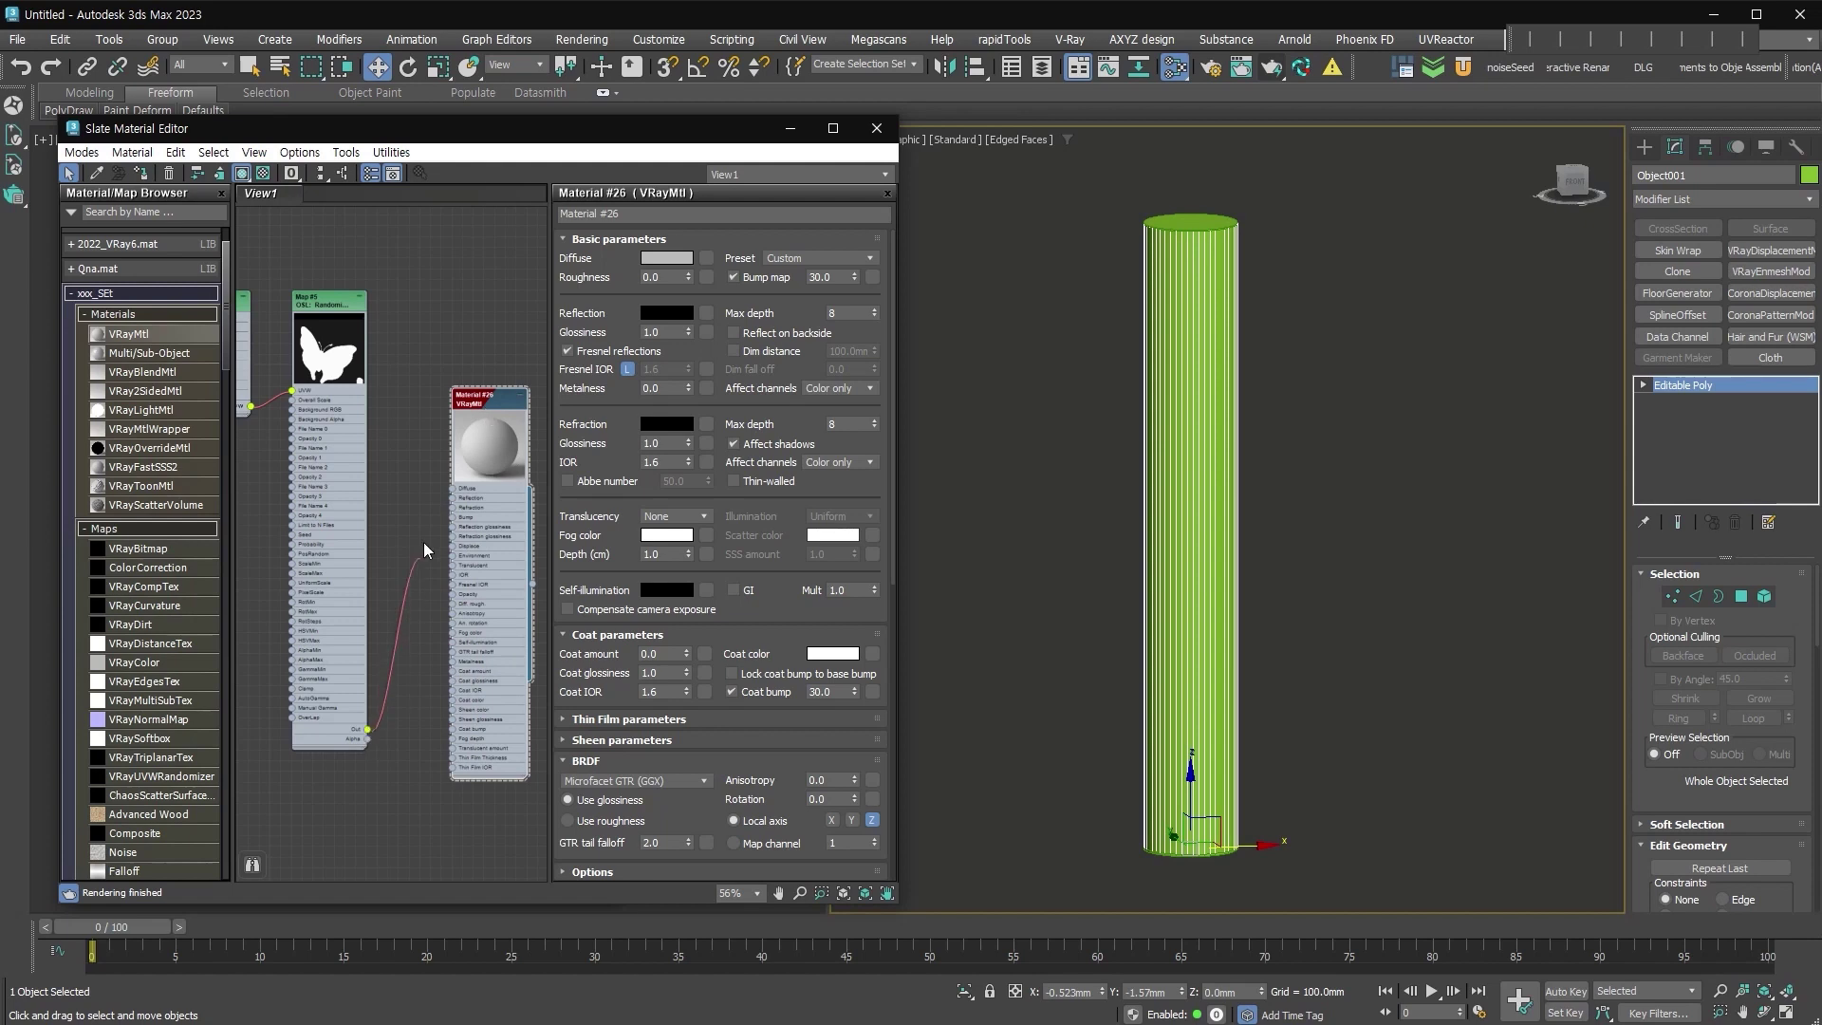
left_click_drag(422, 557, 454, 490)
mouse_move(504, 414)
left_mouse_down()
mouse_move(474, 332)
mouse_move(1186, 531)
left_mouse_up()
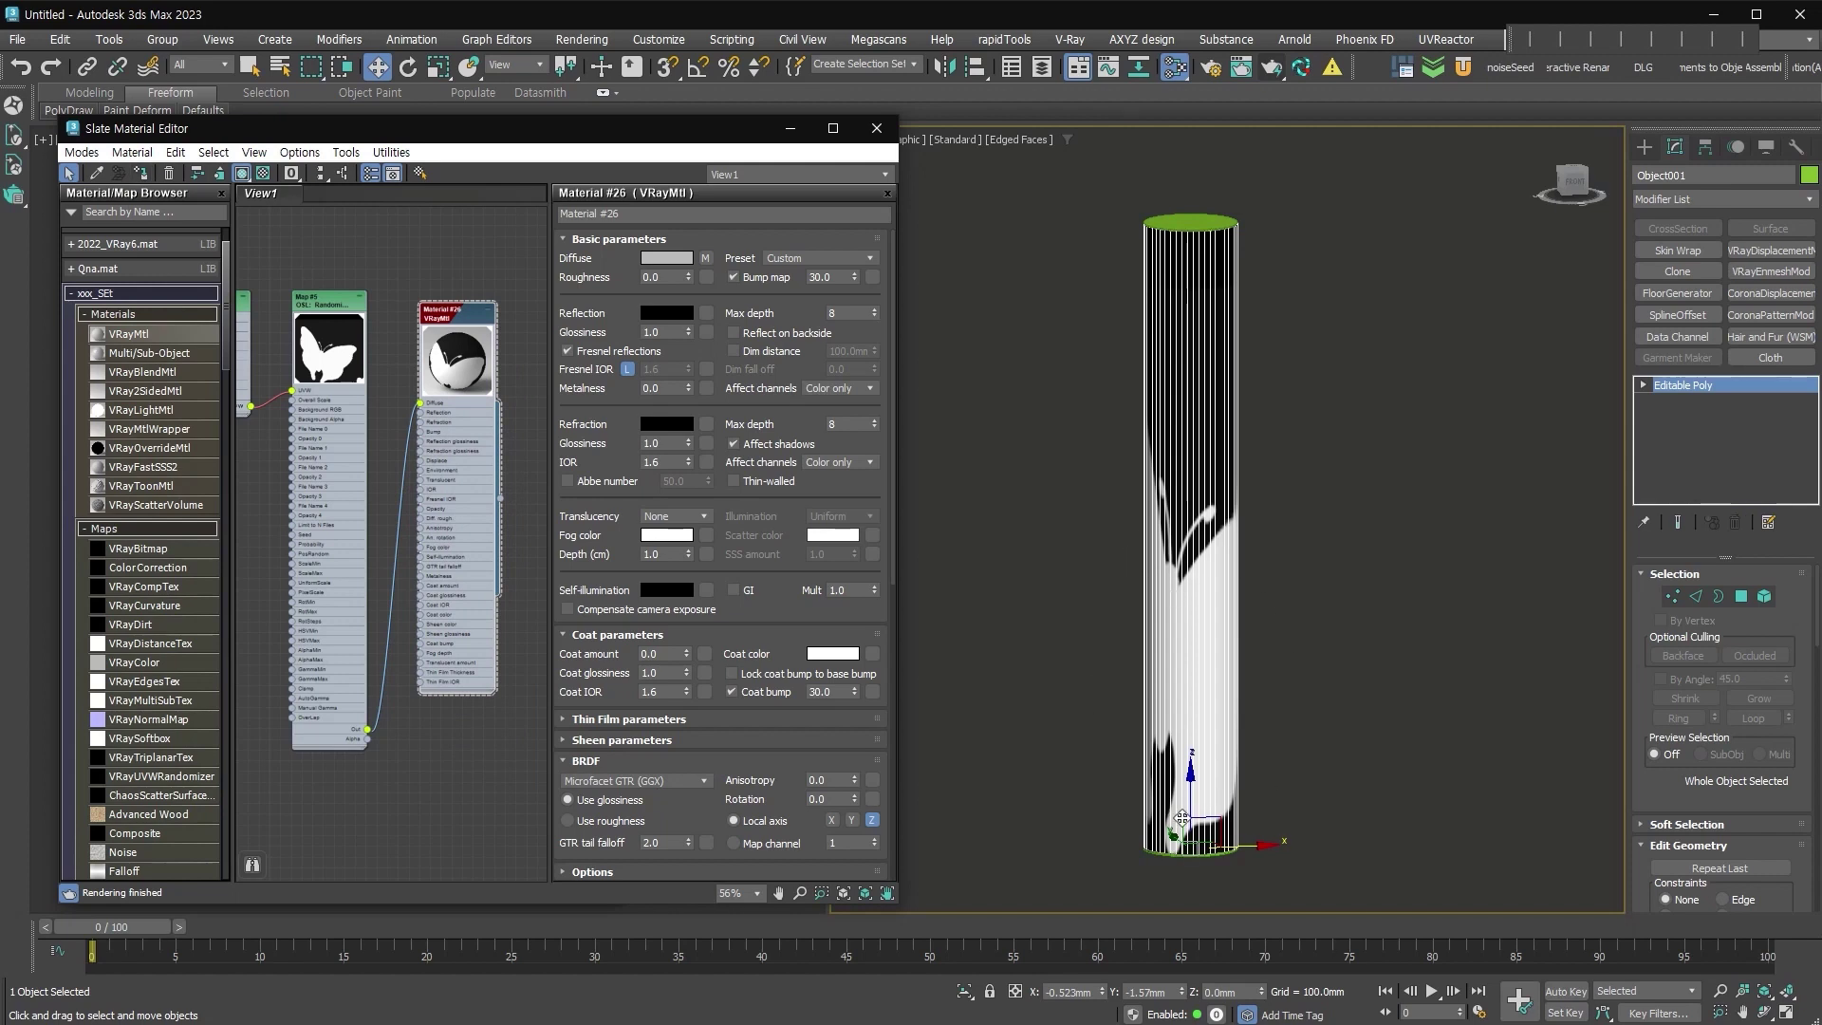
Hide edged faces and orbit to view the butterflies on the cylinder shell.
left_click(1217, 759)
key("F4")
mouse_move(1295, 739)
middle_mouse_down("alt")
mouse_move(1016, 708)
mouse_move(1383, 719)
middle_mouse_up("alt")
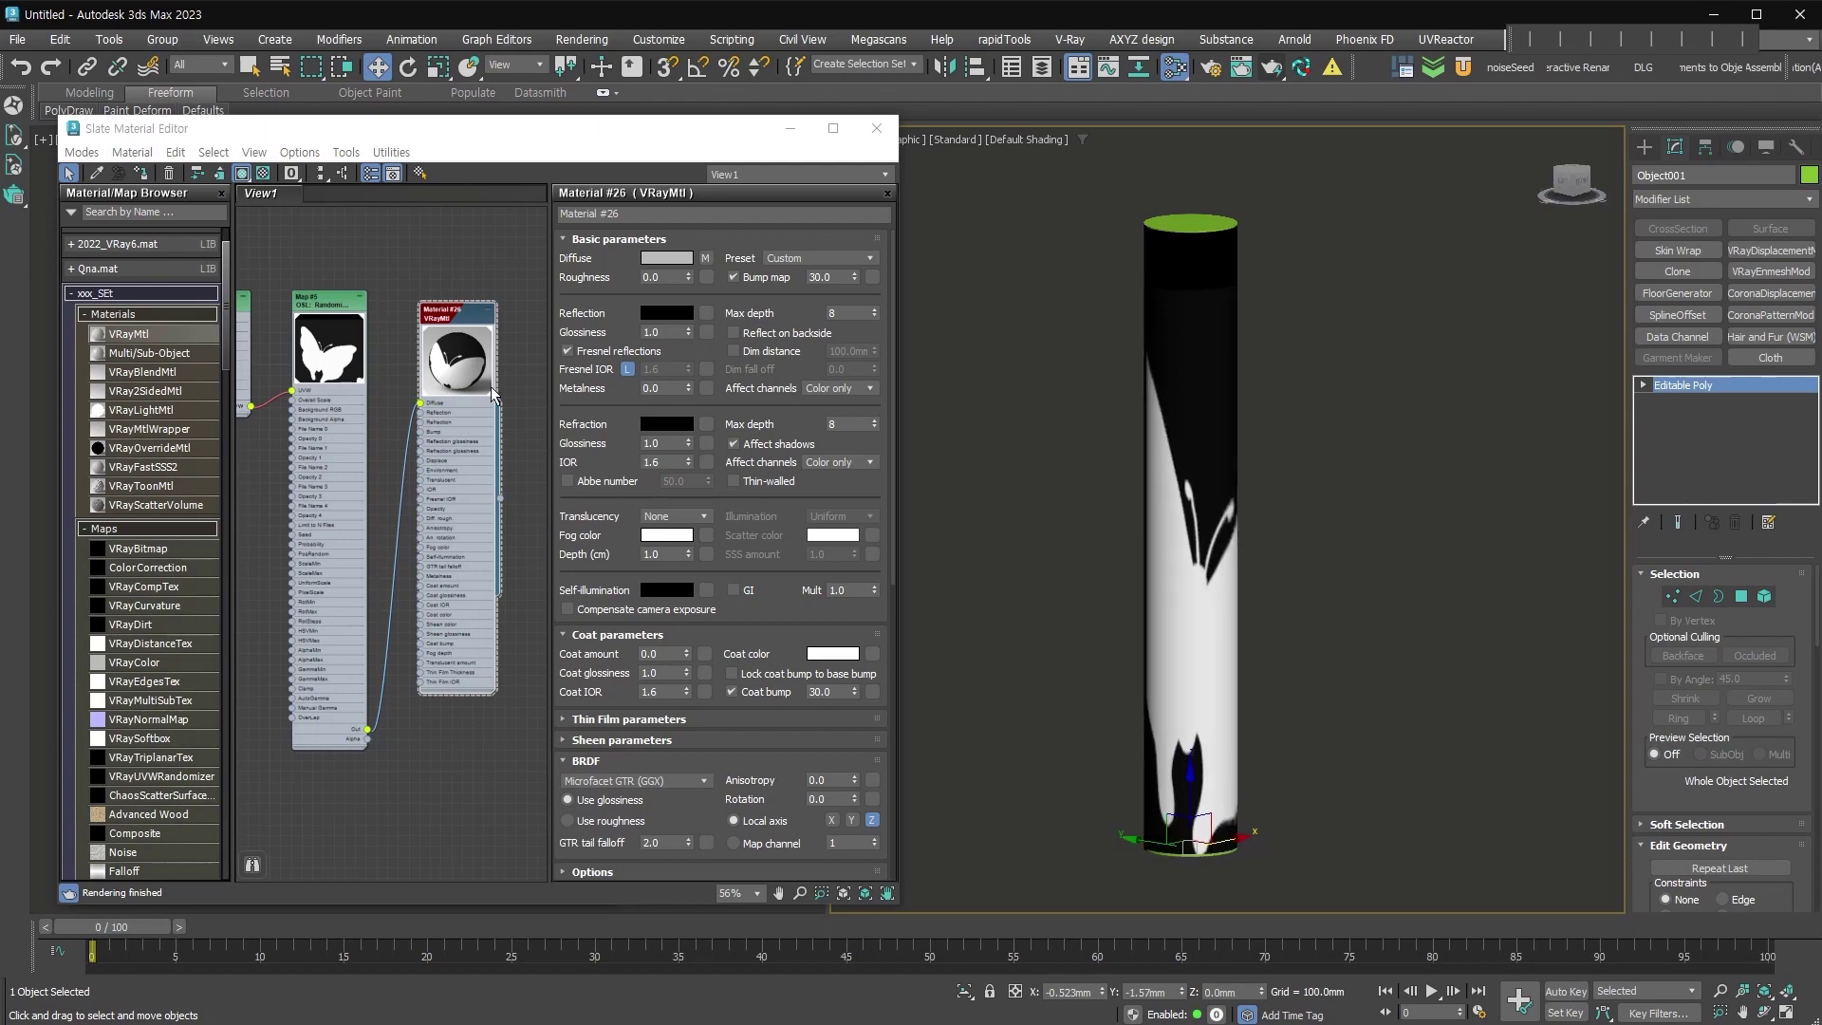
scroll(313, 294, "up", 5)
double_click(366, 323)
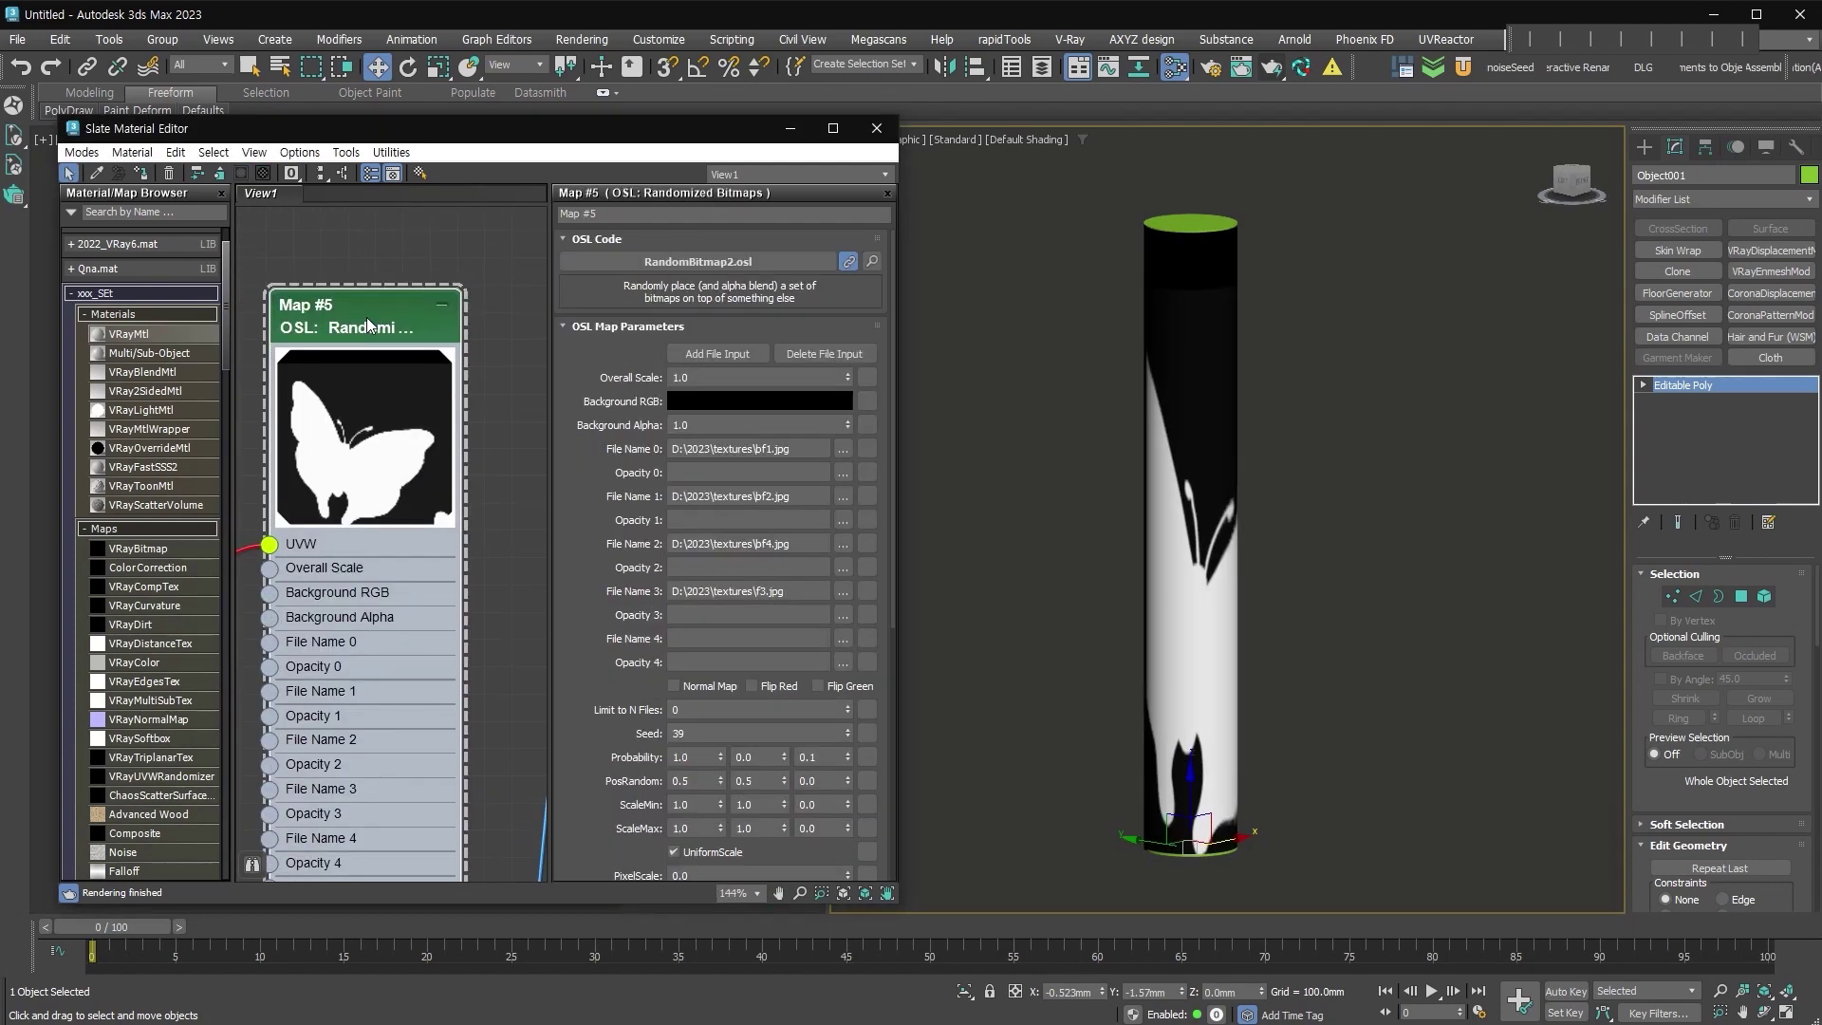
Set the butterfly map's Overall Scale to 0.05 and change the random seed to 289.
left_click(693, 378)
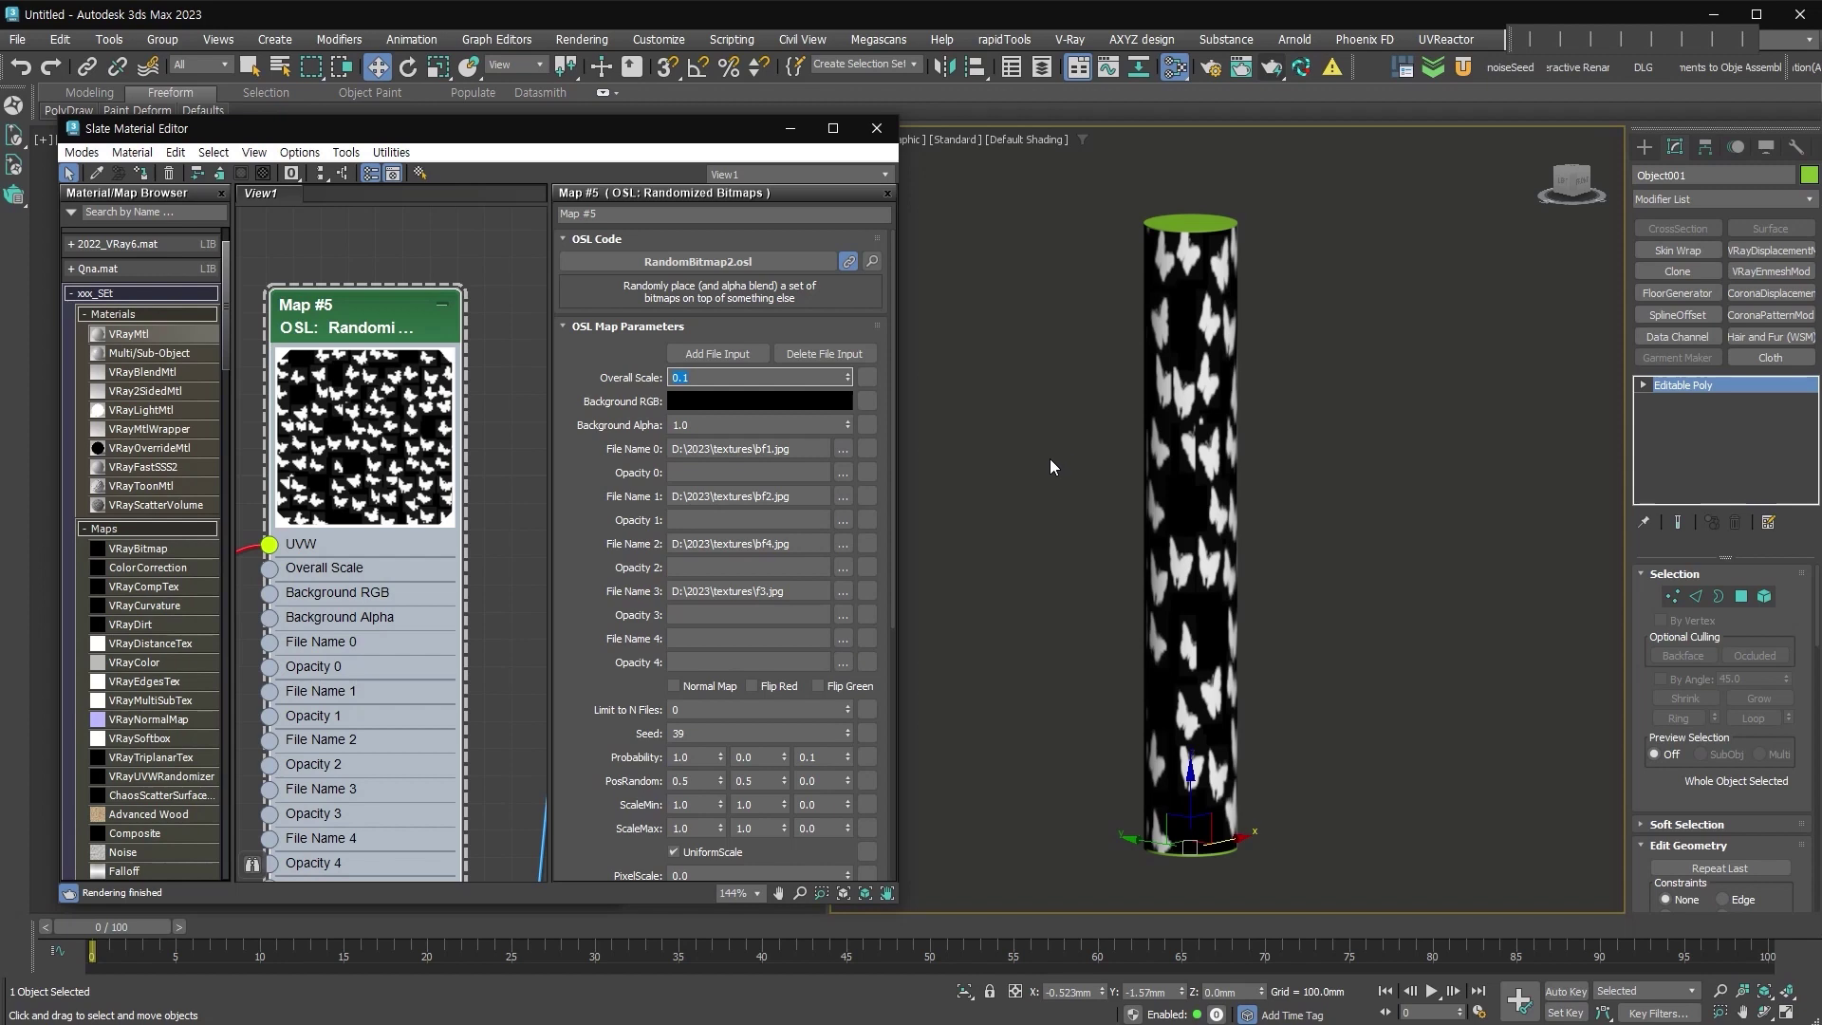
type(".05")
key("Return")
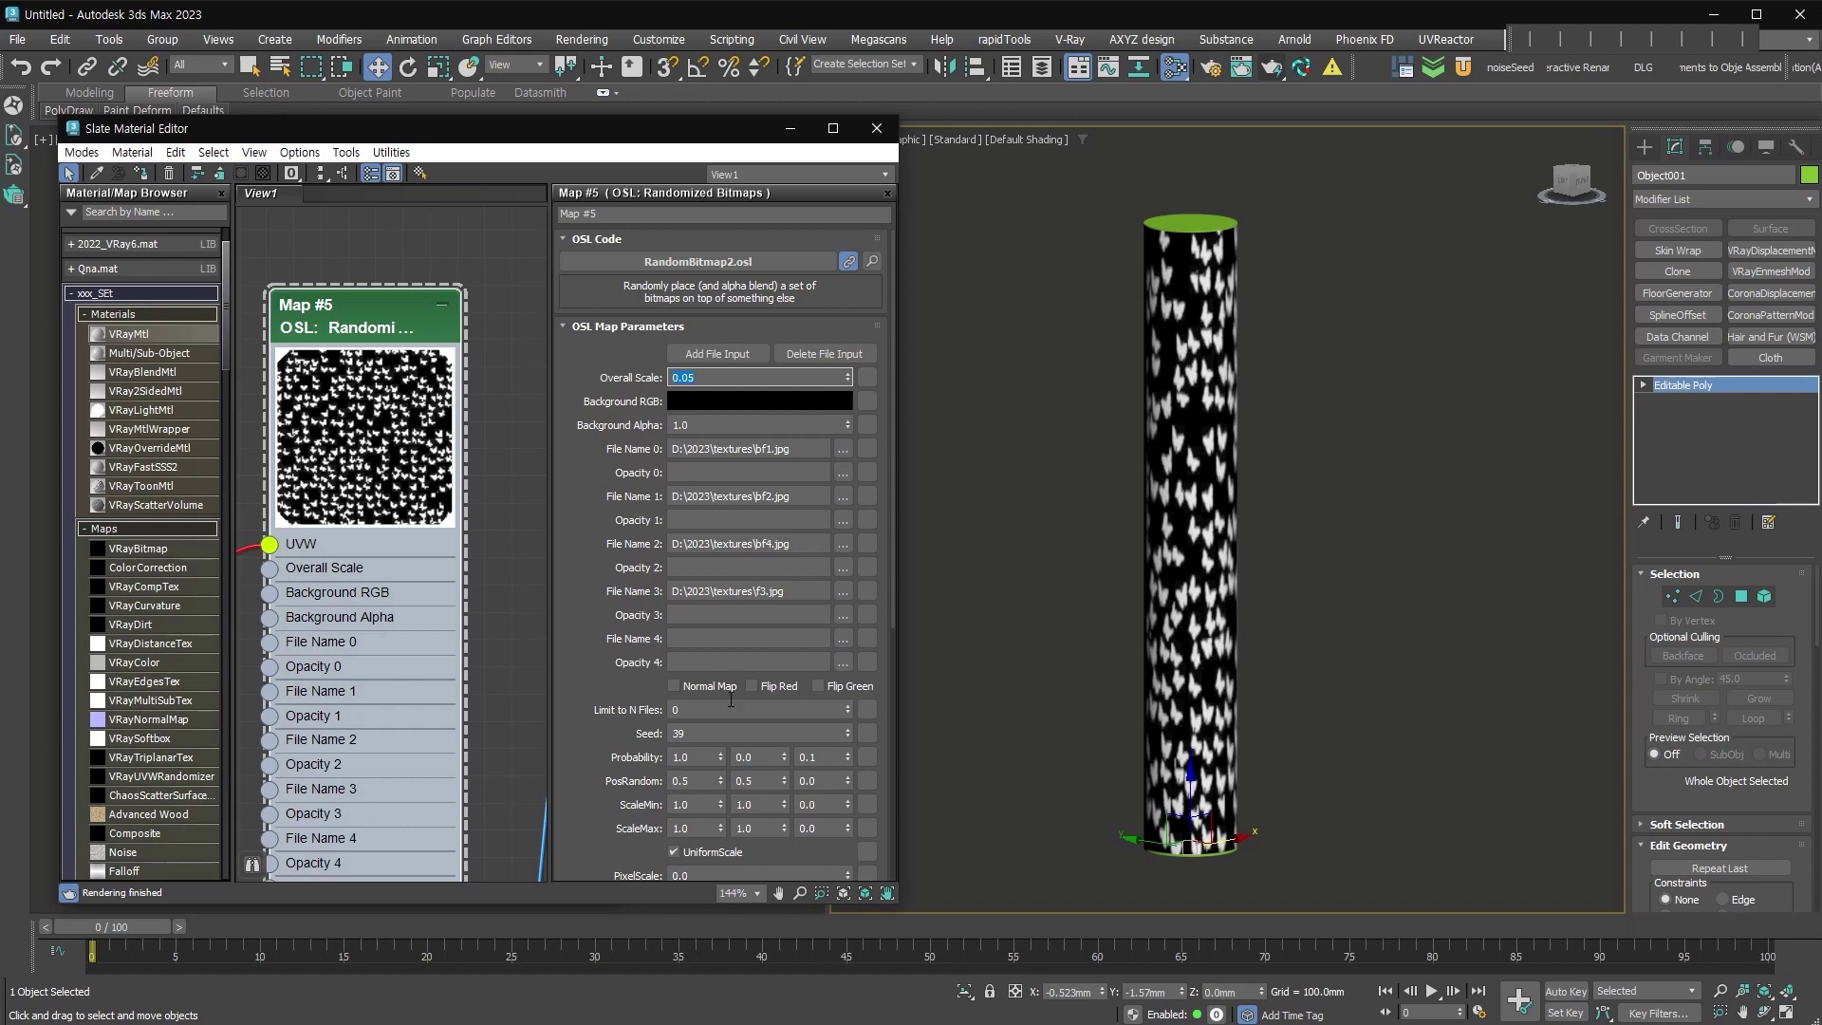
left_click(759, 710)
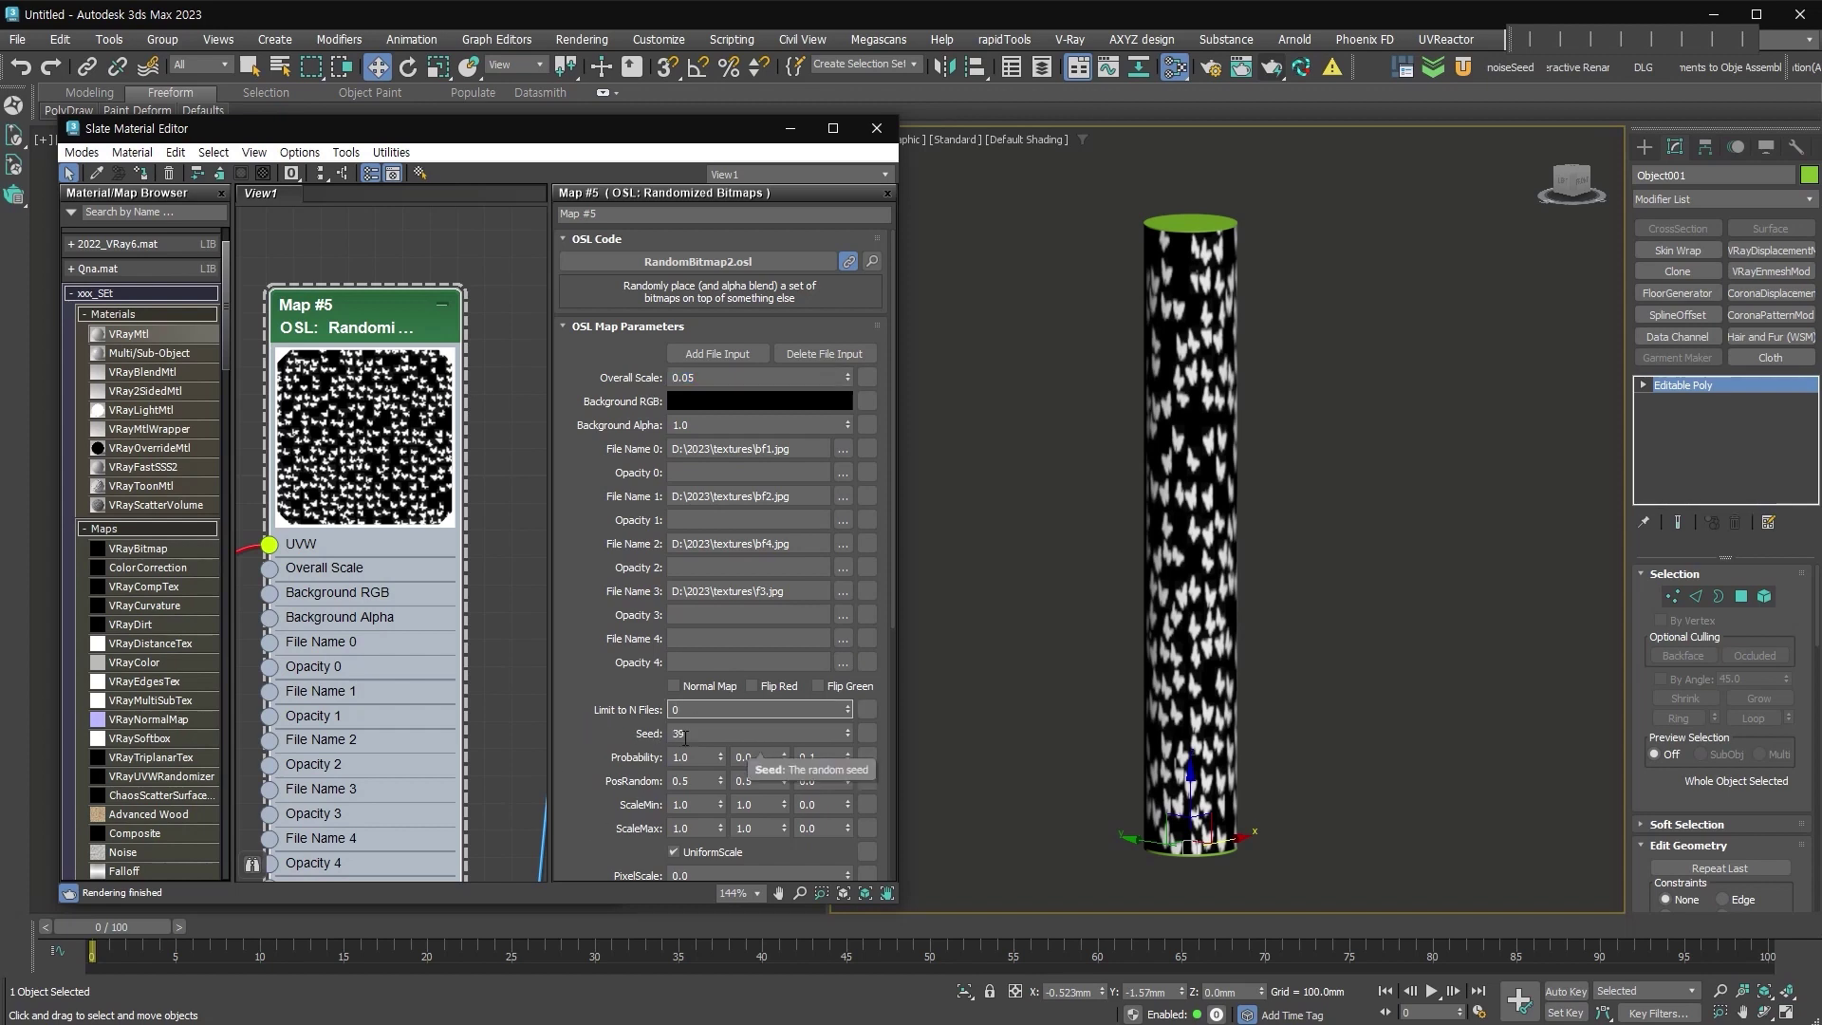
mouse_move(847, 734)
left_mouse_down()
mouse_move(883, 717)
mouse_move(882, 684)
left_mouse_up()
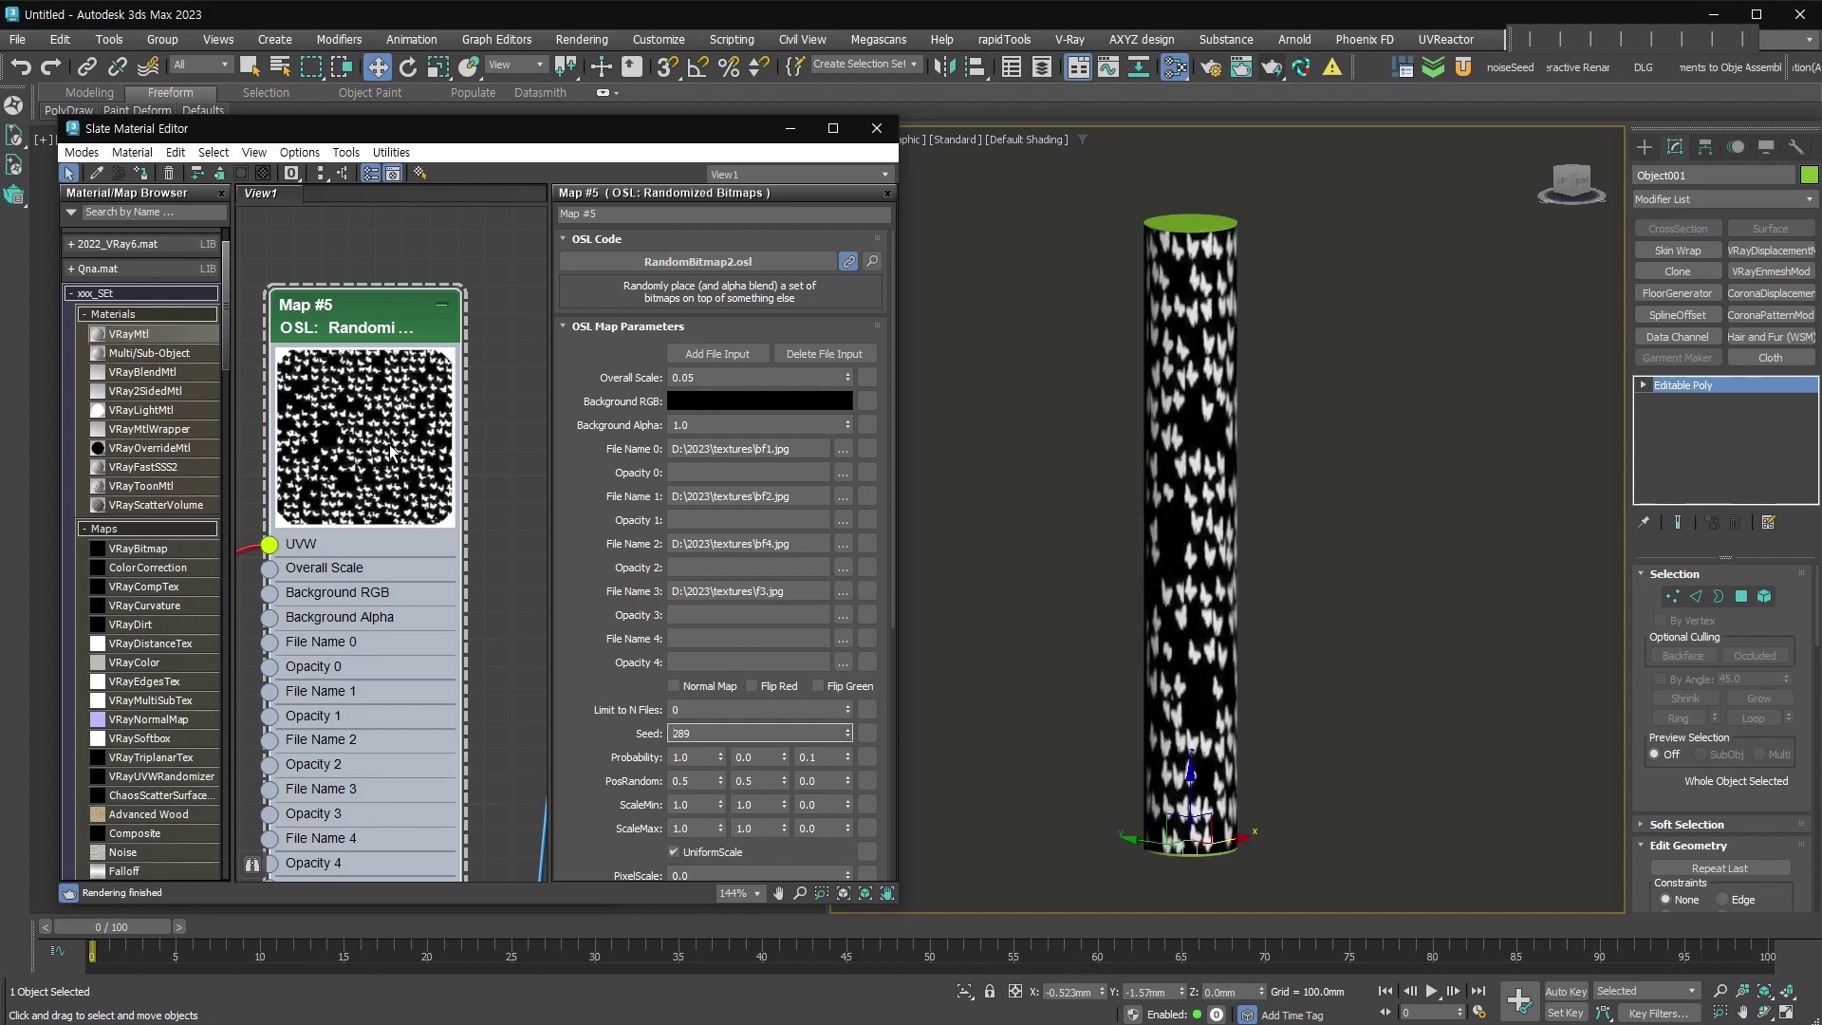
left_click_drag(589, 790, 587, 628)
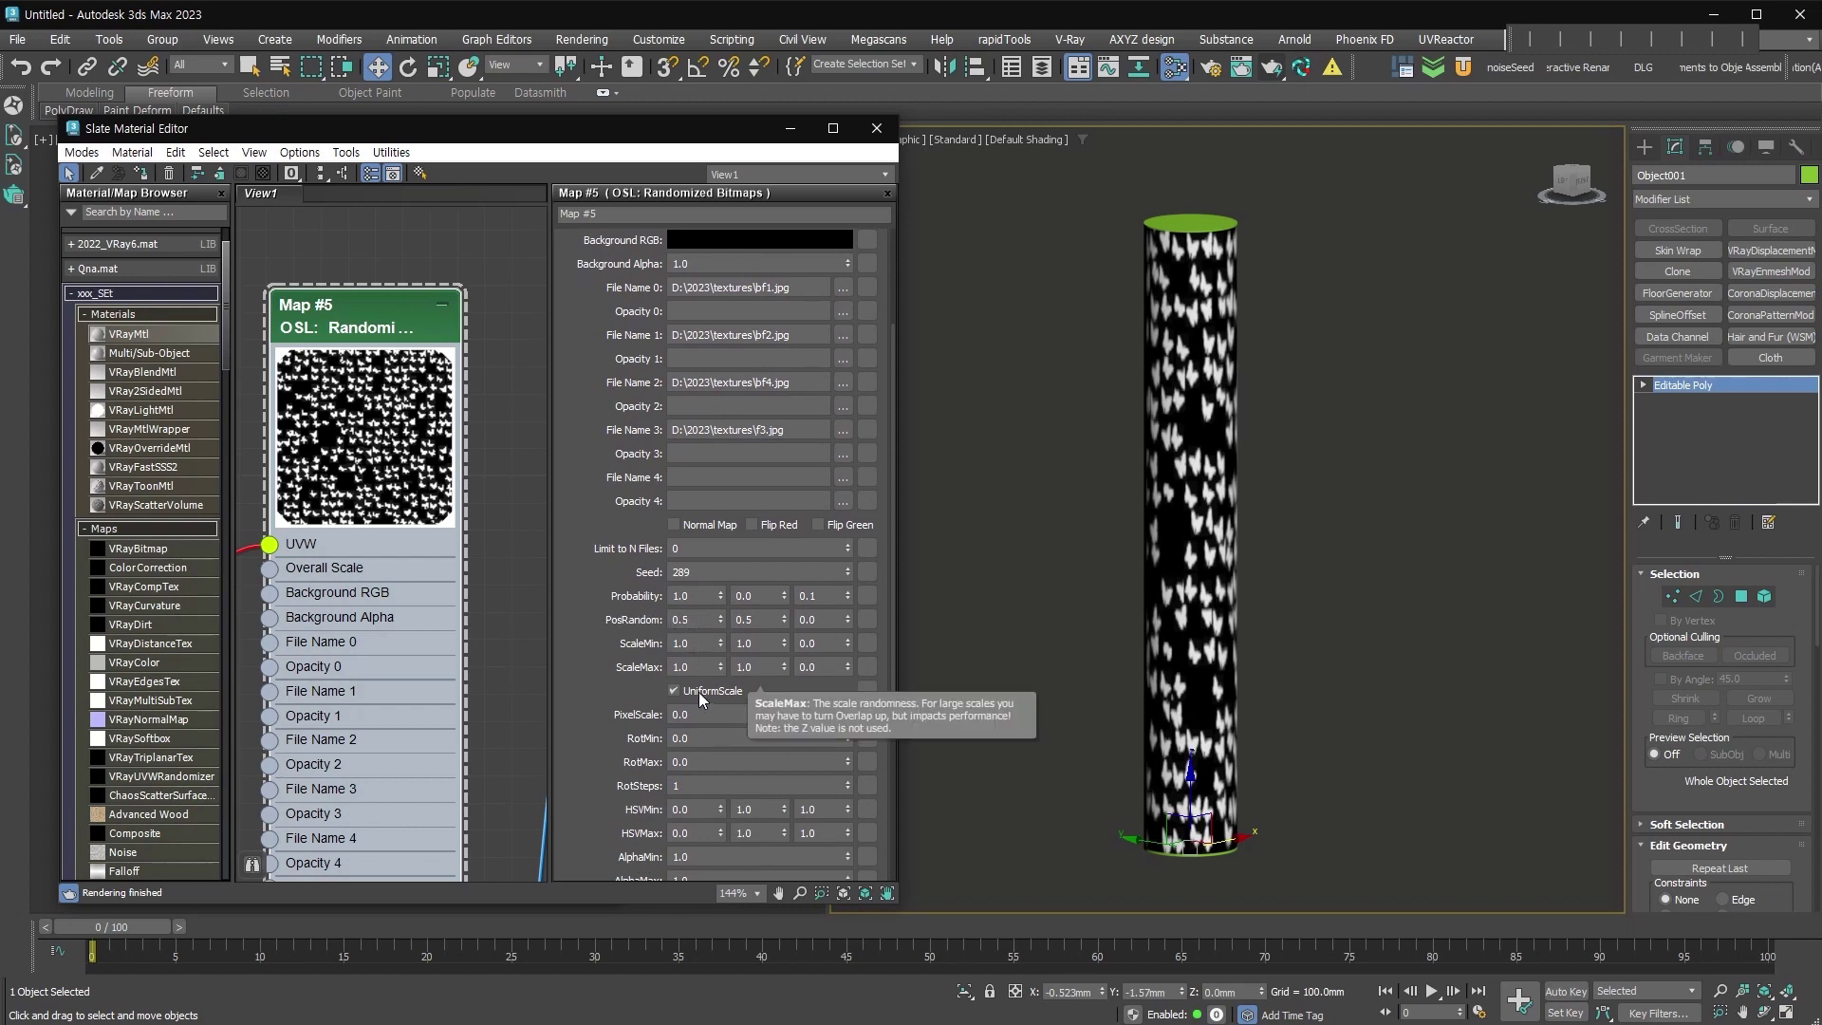
Set ScaleMin to 0.5, 0.5 and ScaleMax to 2.0, 2.0, then reshuffle the seed to 319.
left_click(690, 643)
type("5")
key("Return")
left_click(762, 642)
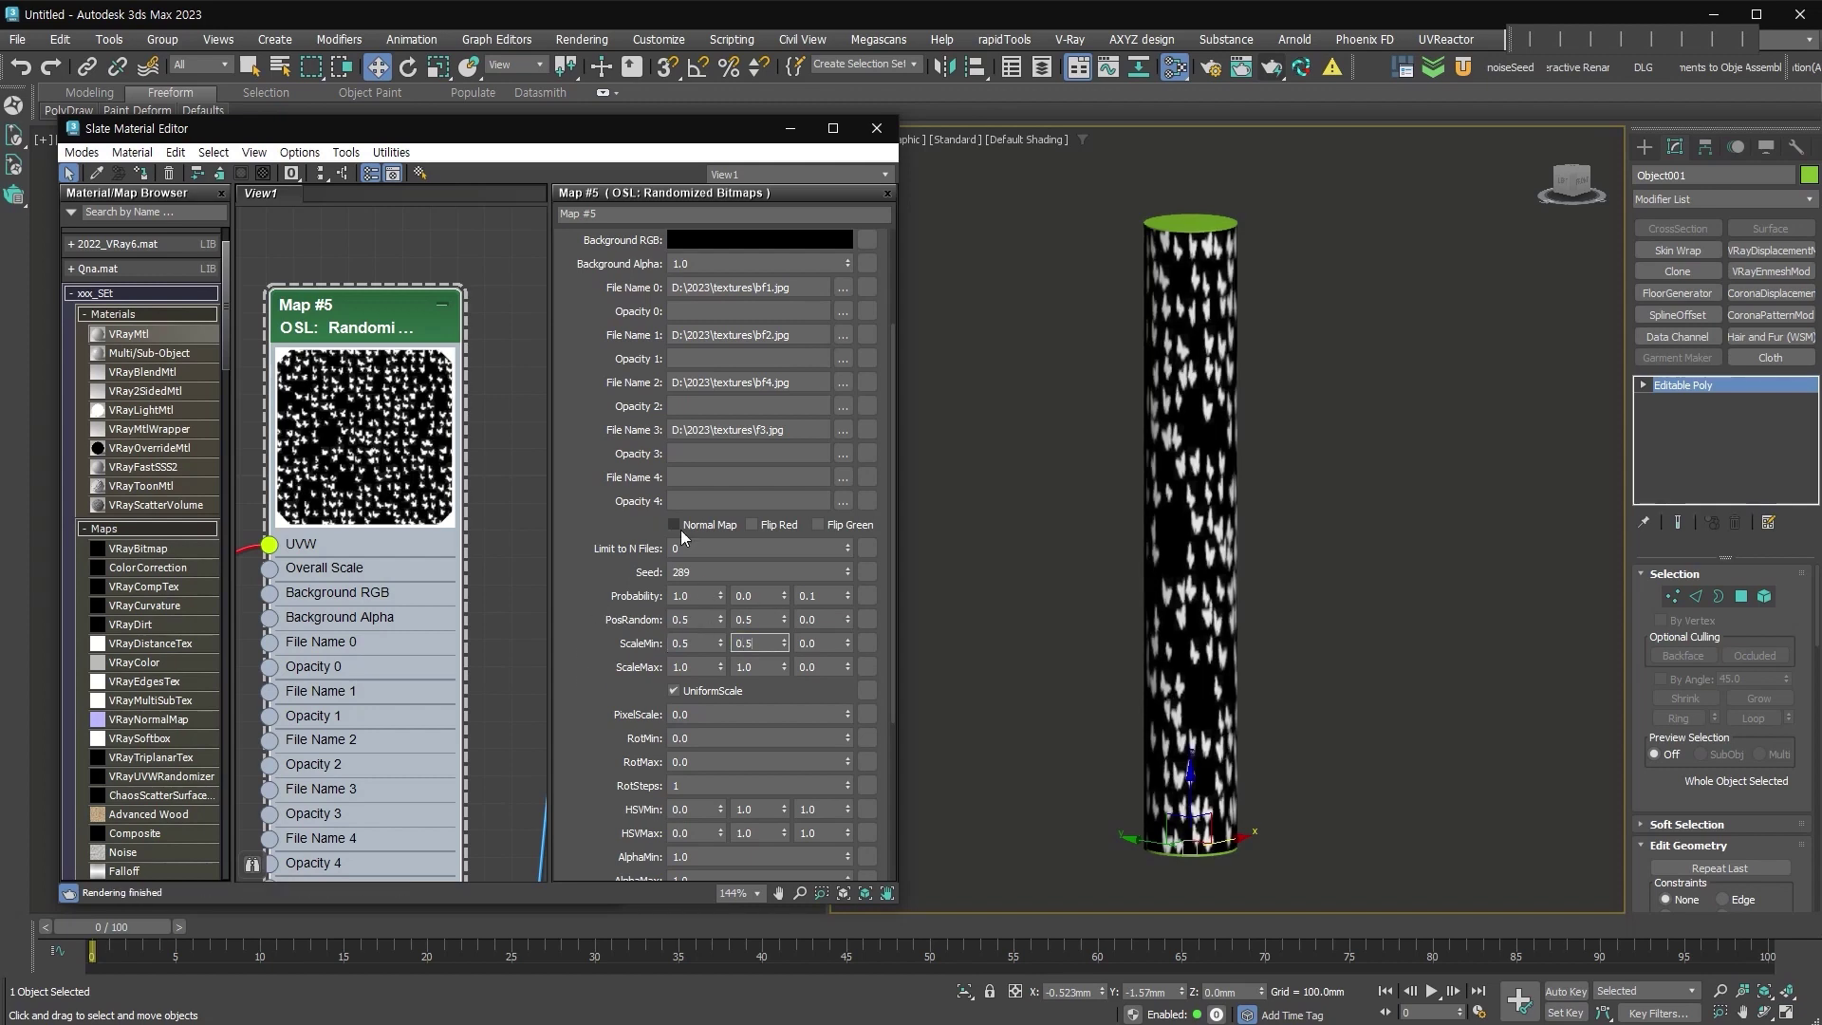
type("5")
key("Return")
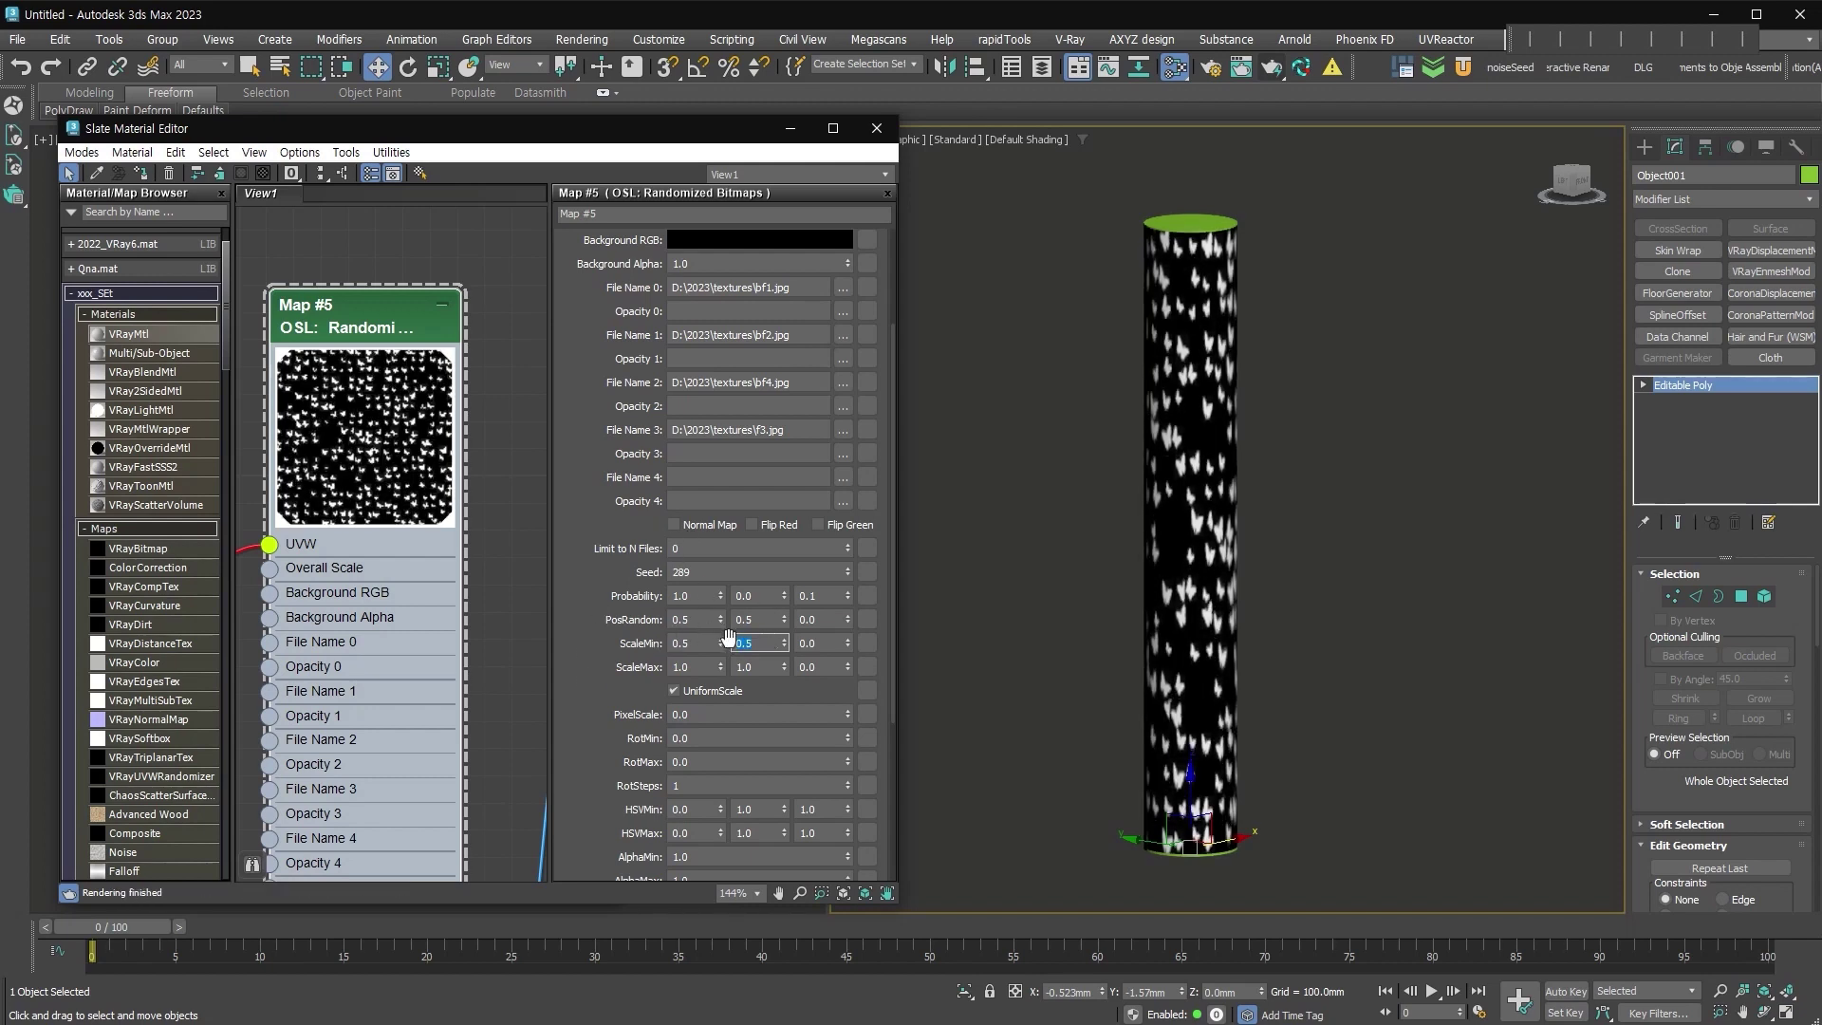
left_click(706, 664)
type("2")
key("Return")
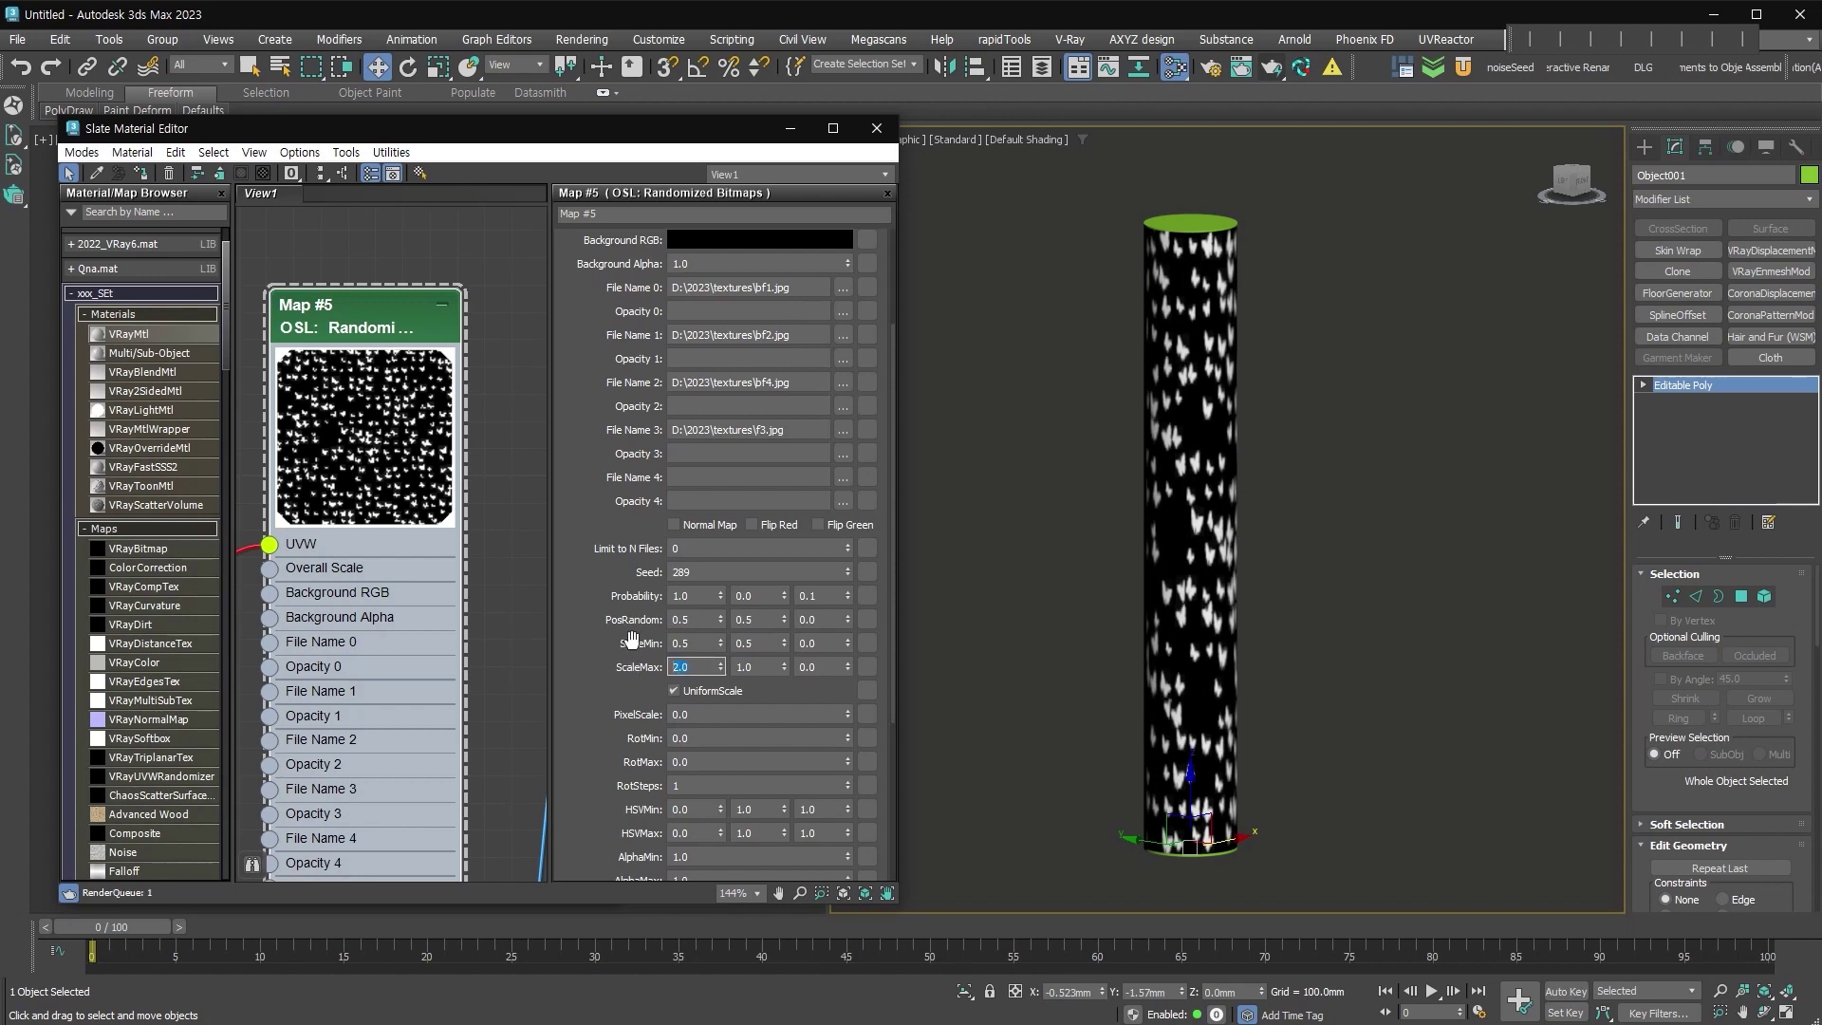
left_click(769, 668)
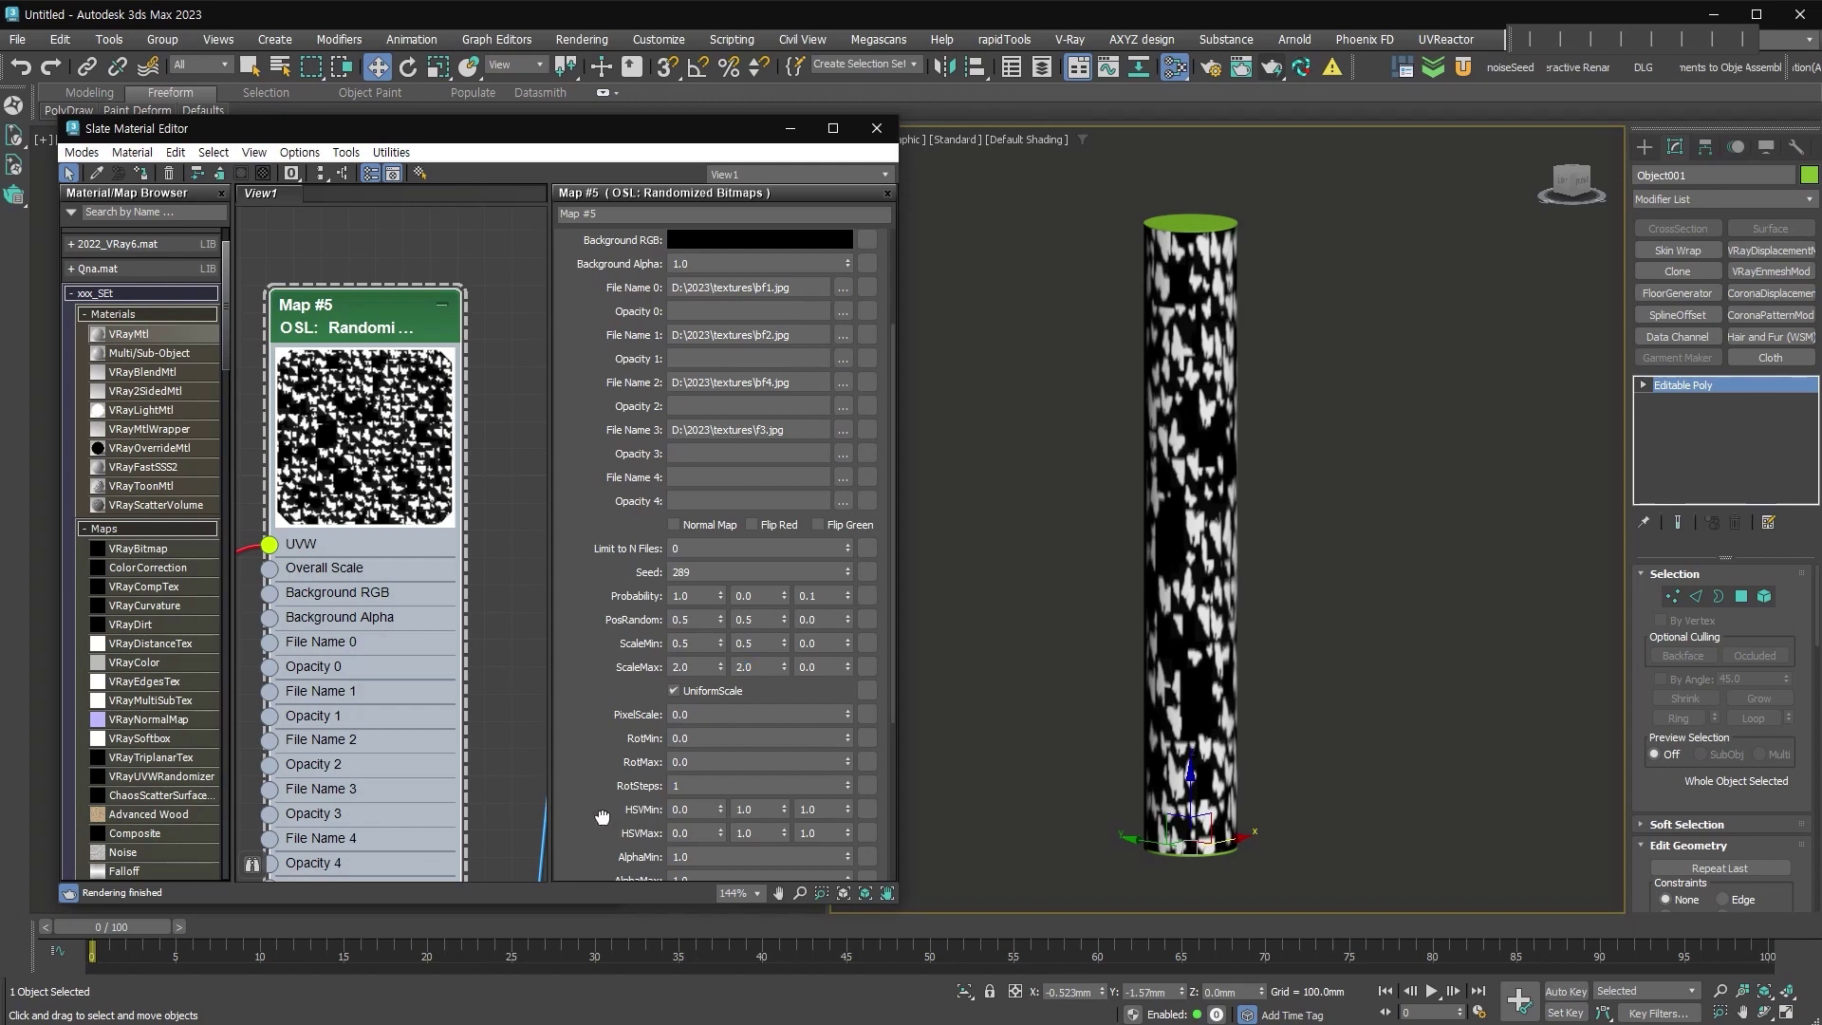
scroll(603, 816, "up", 3)
left_click_drag(846, 736, 850, 685)
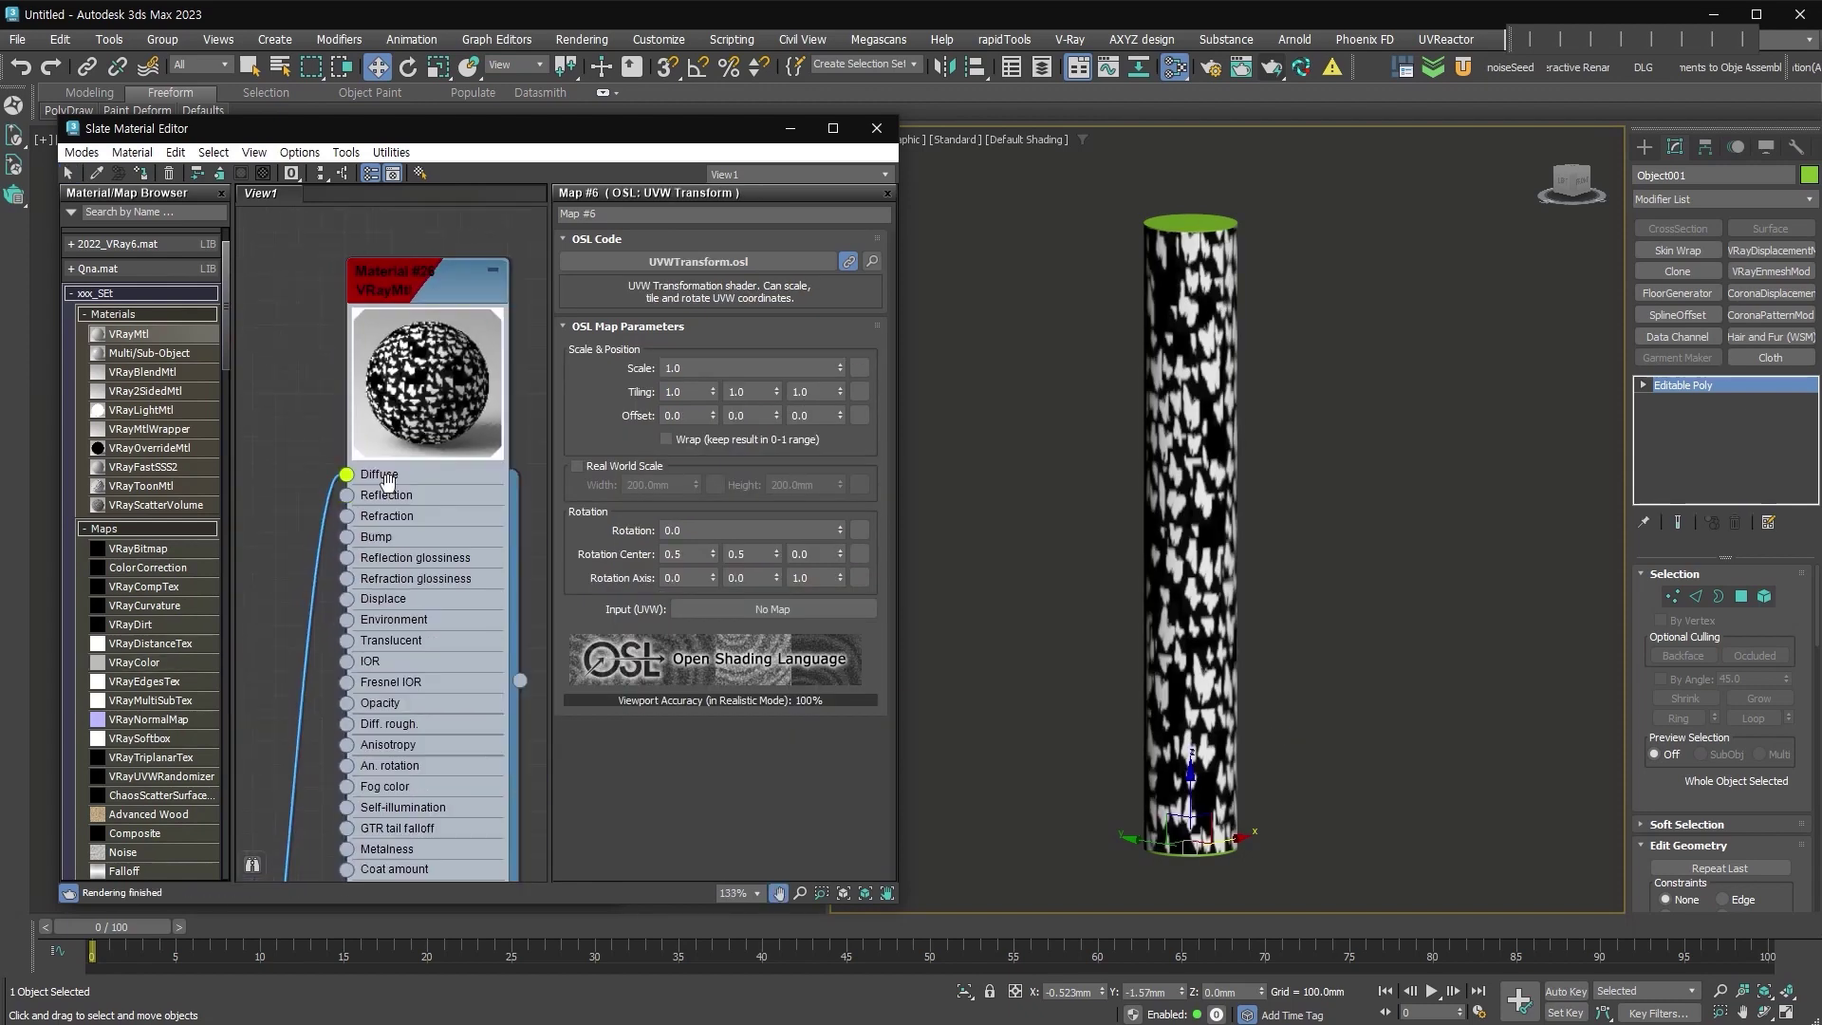
Disconnect the butterfly map from Diffuse and add an Output map to the graph for Opacity.
mouse_move(353, 414)
left_mouse_down()
mouse_move(349, 630)
mouse_move(354, 601)
left_mouse_up()
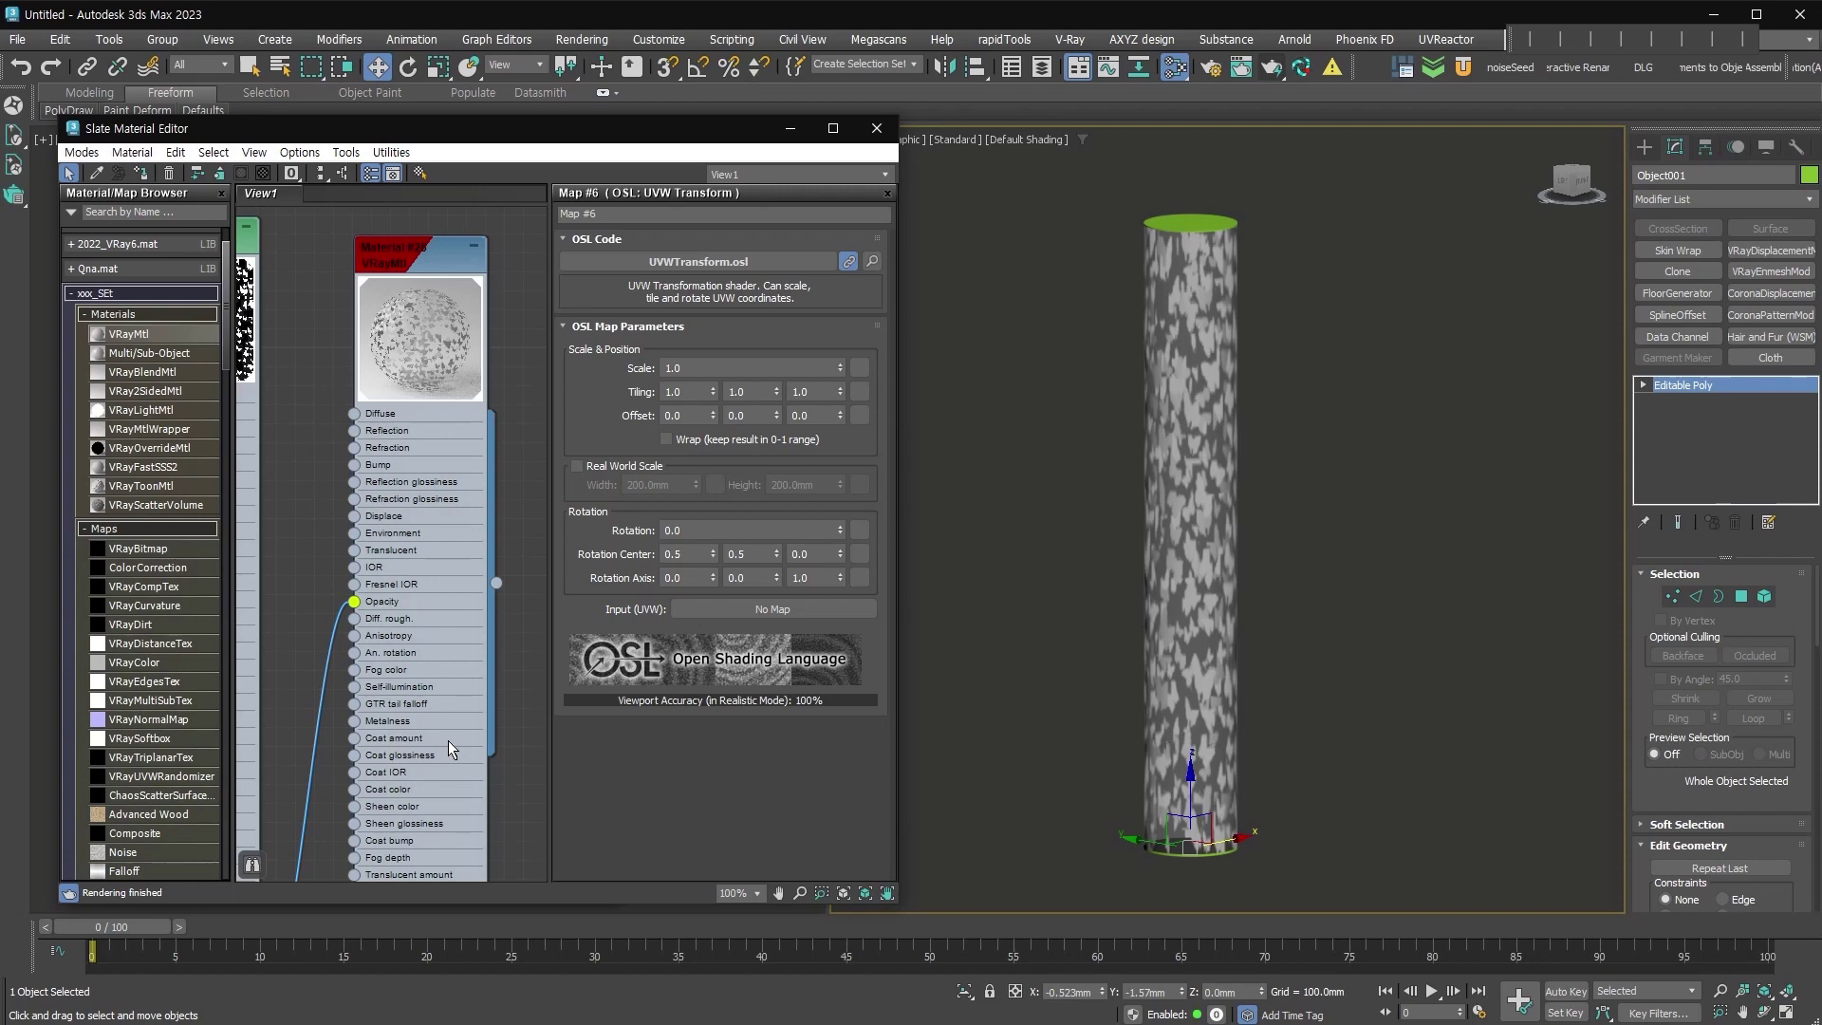
scroll(167, 685, "down", 6)
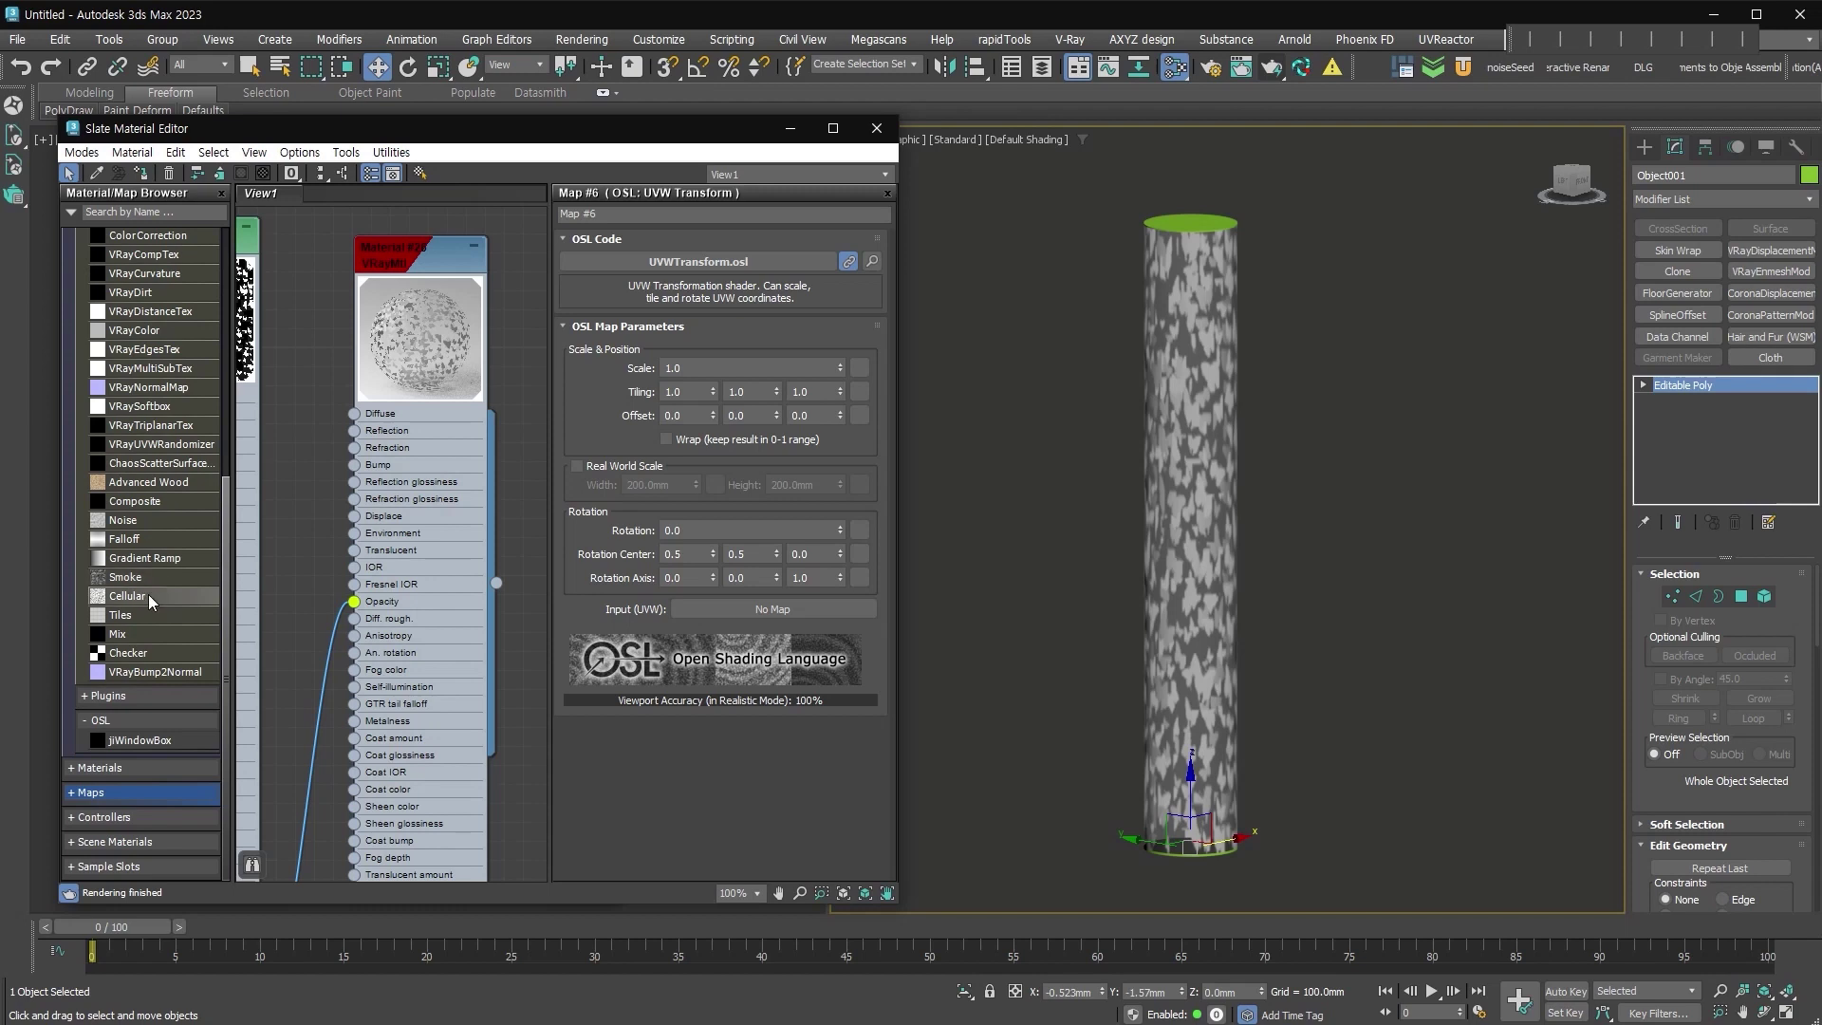
scroll(142, 645, "up", 5)
scroll(133, 729, "up", 3)
left_click_drag(133, 729, 321, 712)
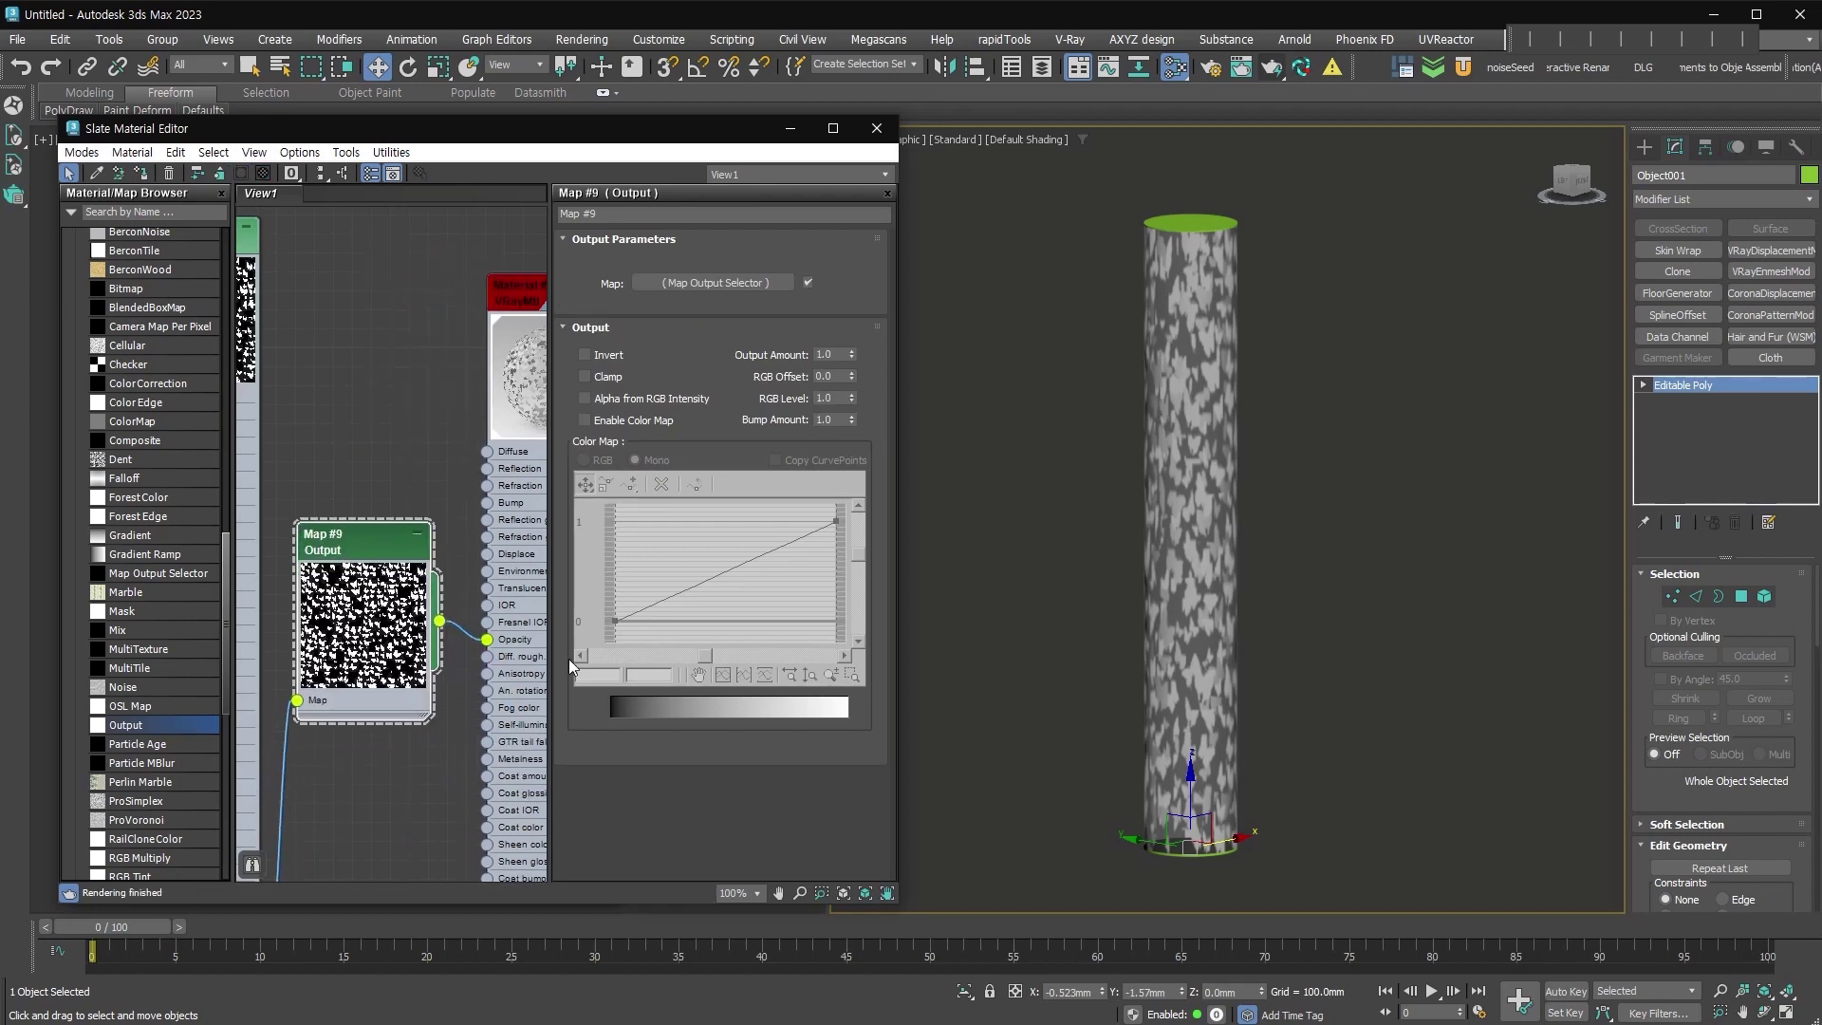
Invert the Output map and enable its color map curve, setting the ends to -0.376 and 1.94.
left_click(585, 353)
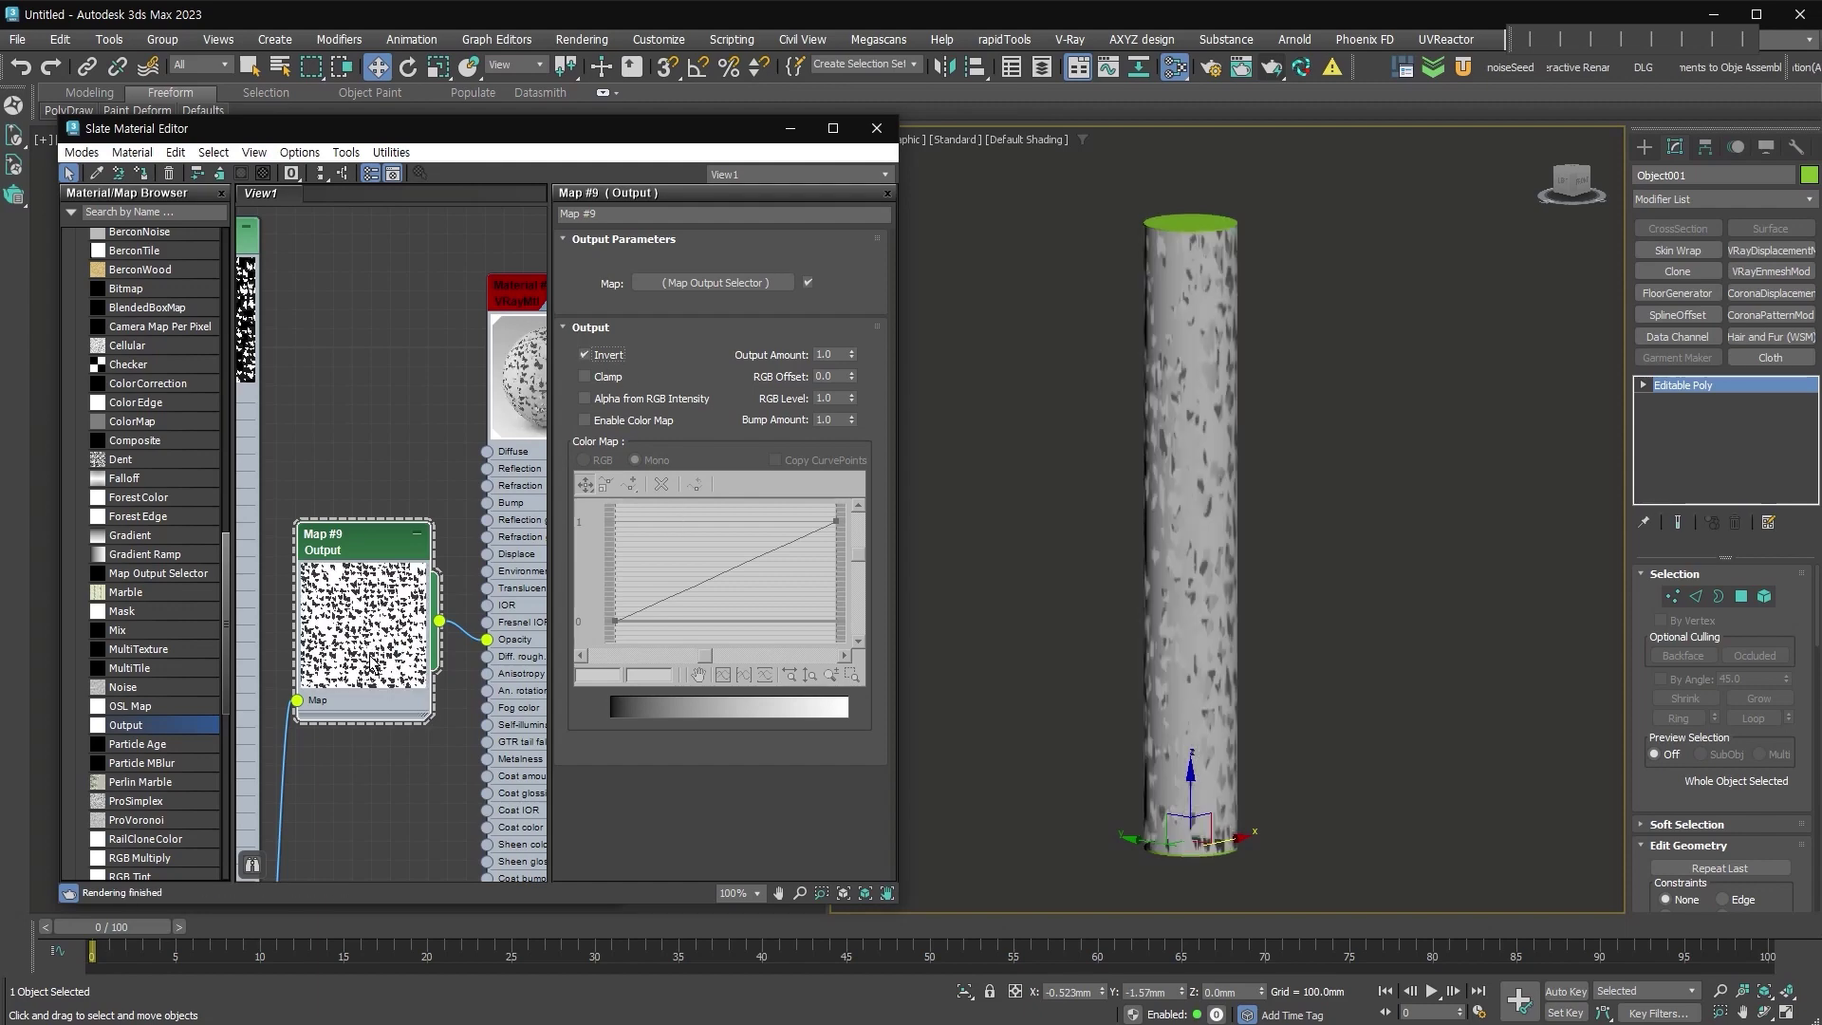
left_click(606, 358)
scroll(1195, 427, "up", 5)
scroll(1214, 444, "down", 1)
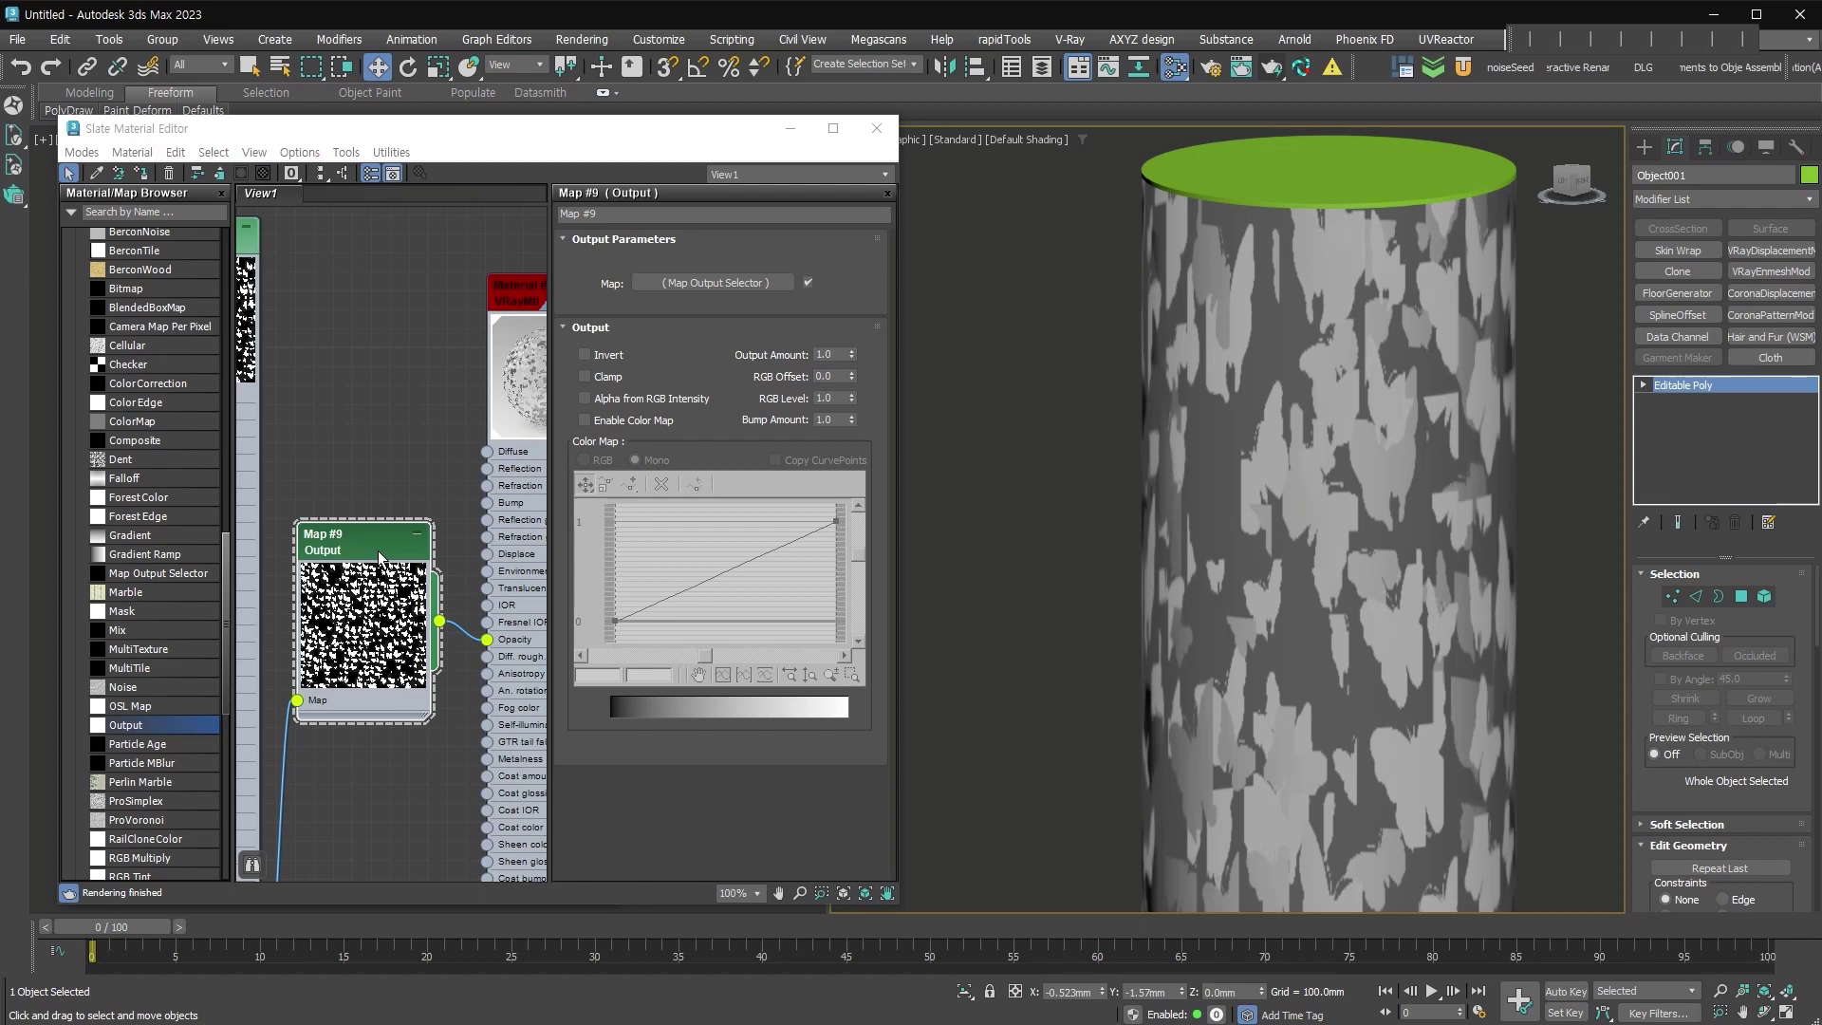
left_click(602, 358)
left_click(632, 423)
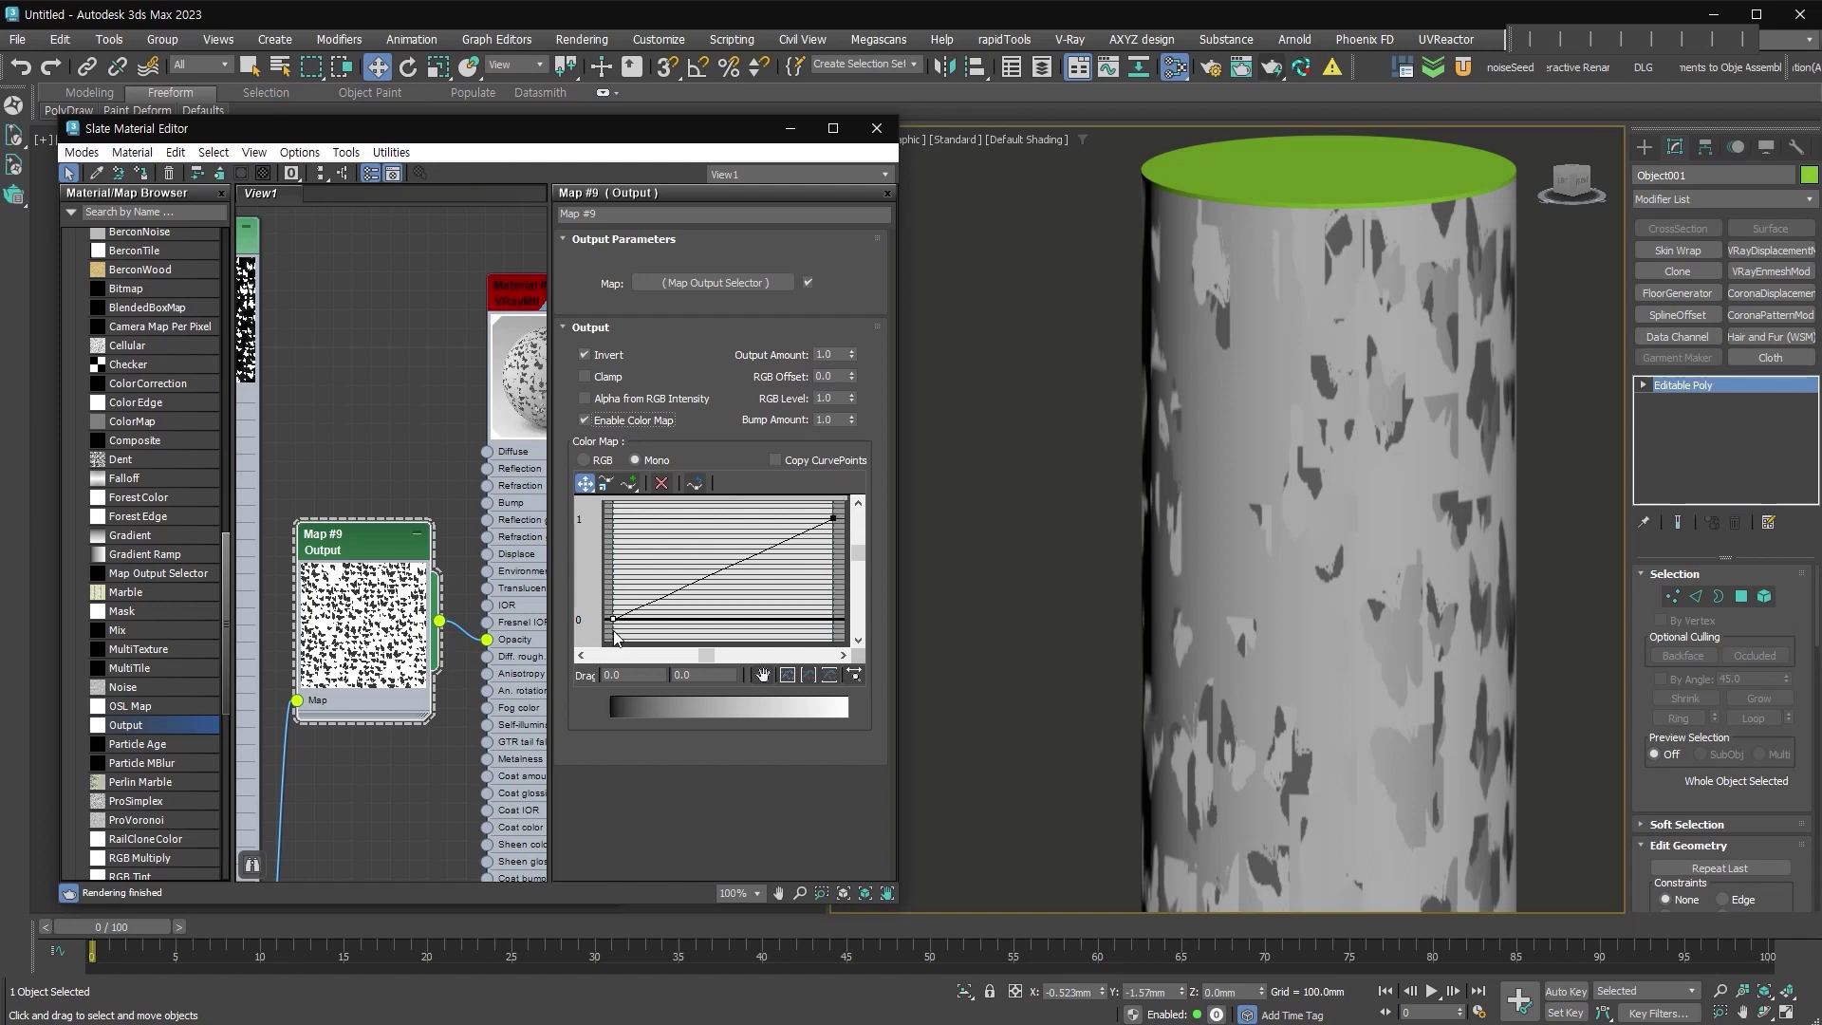
left_click_drag(613, 618, 613, 657)
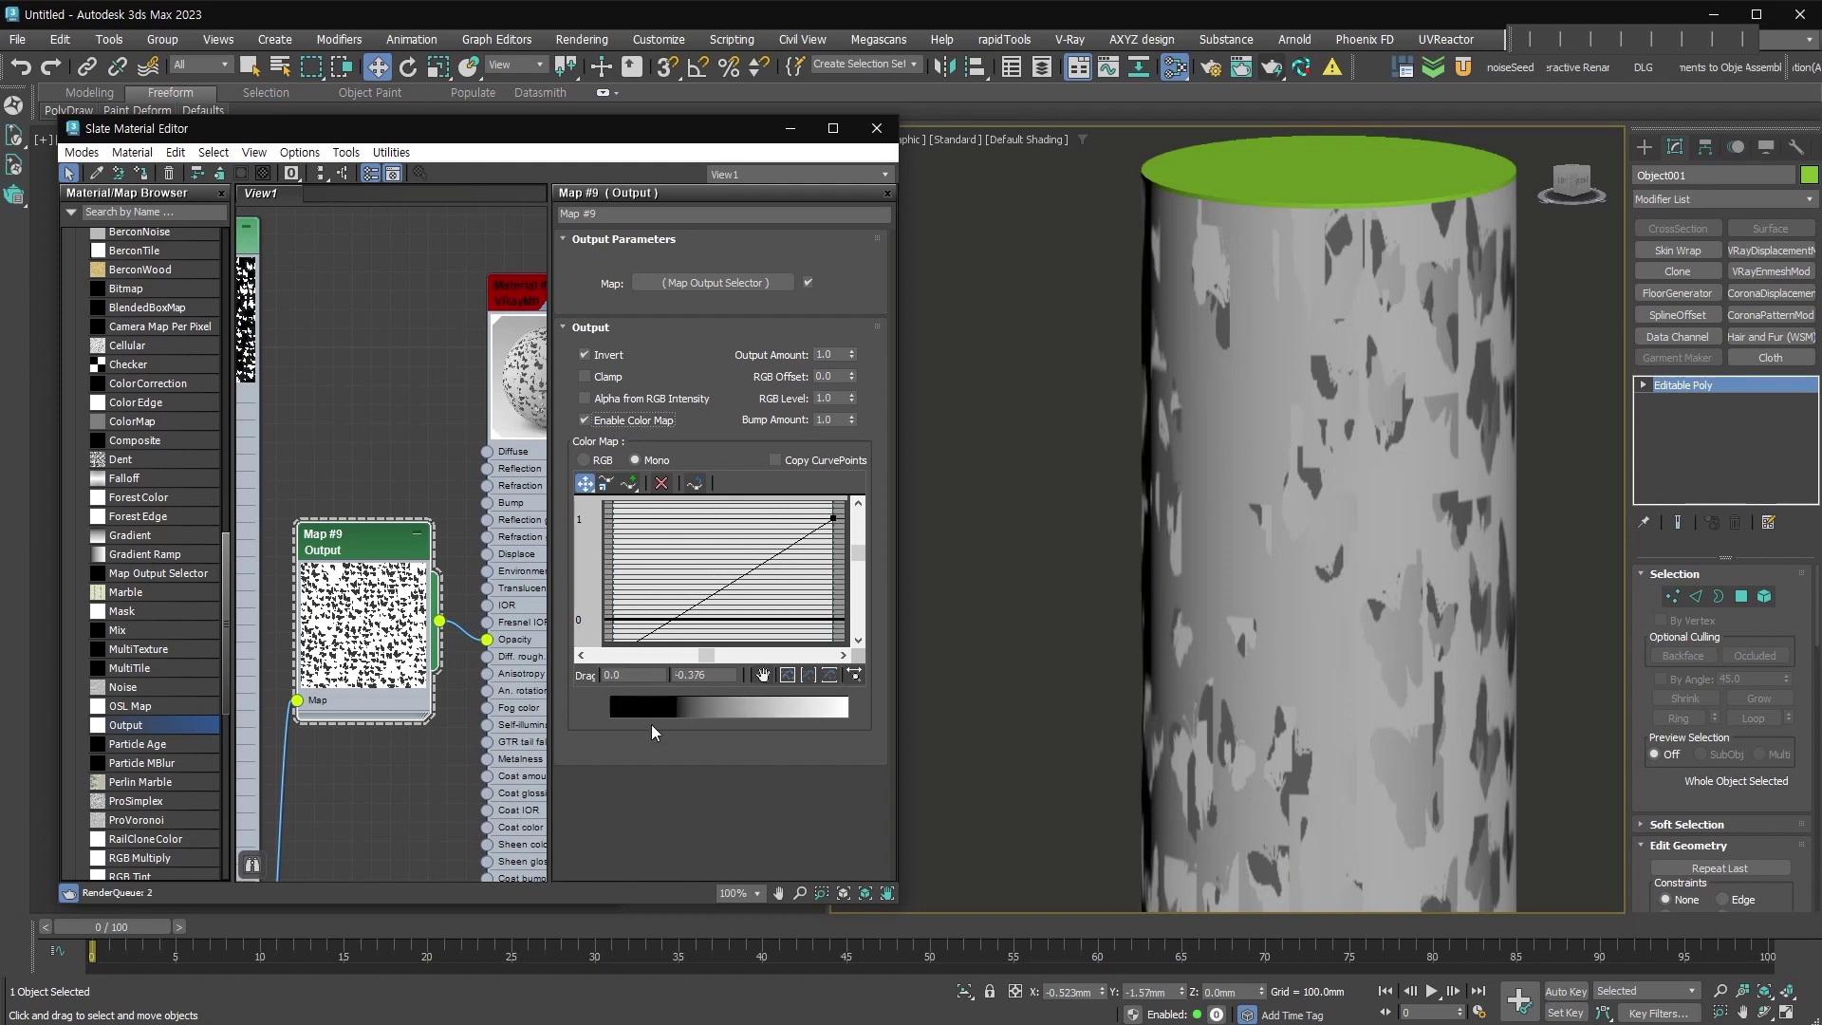
left_click_drag(834, 518, 839, 427)
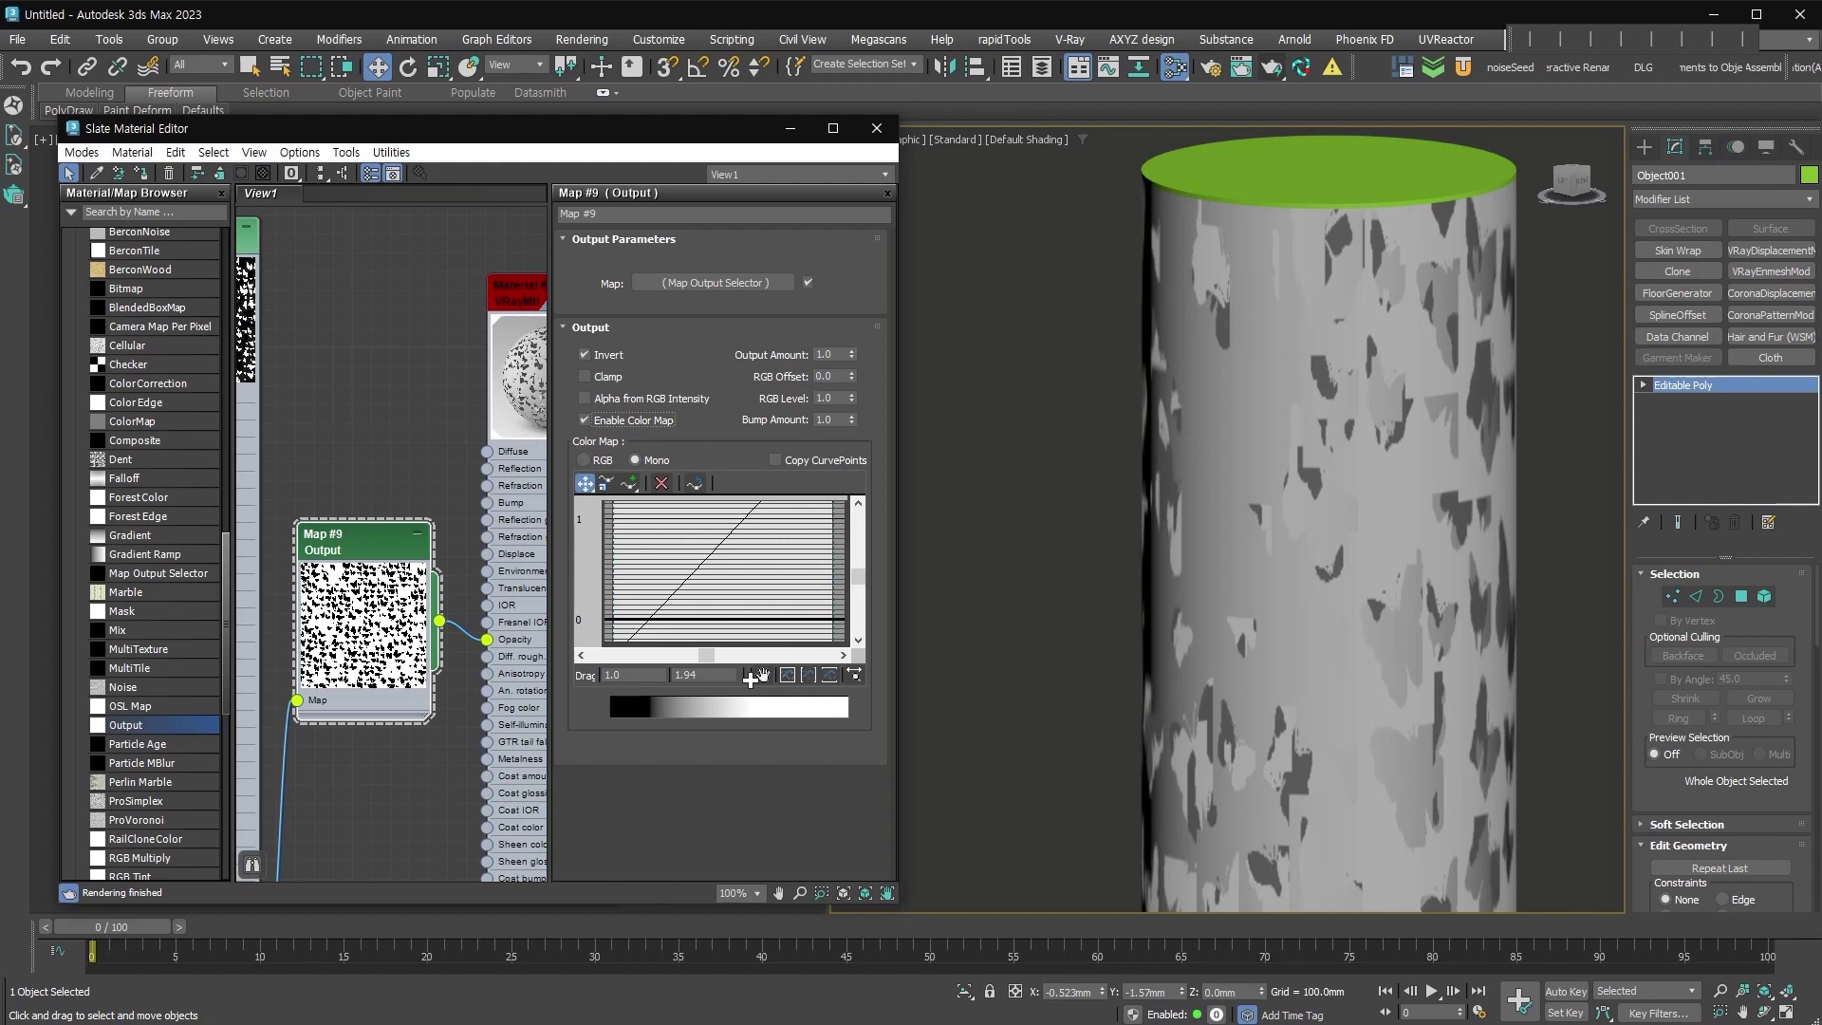
Add a Cylindrical UVW Map modifier to the cylinder and scale its gizmo to 66% height.
middle_click_drag(490, 683, 328, 730)
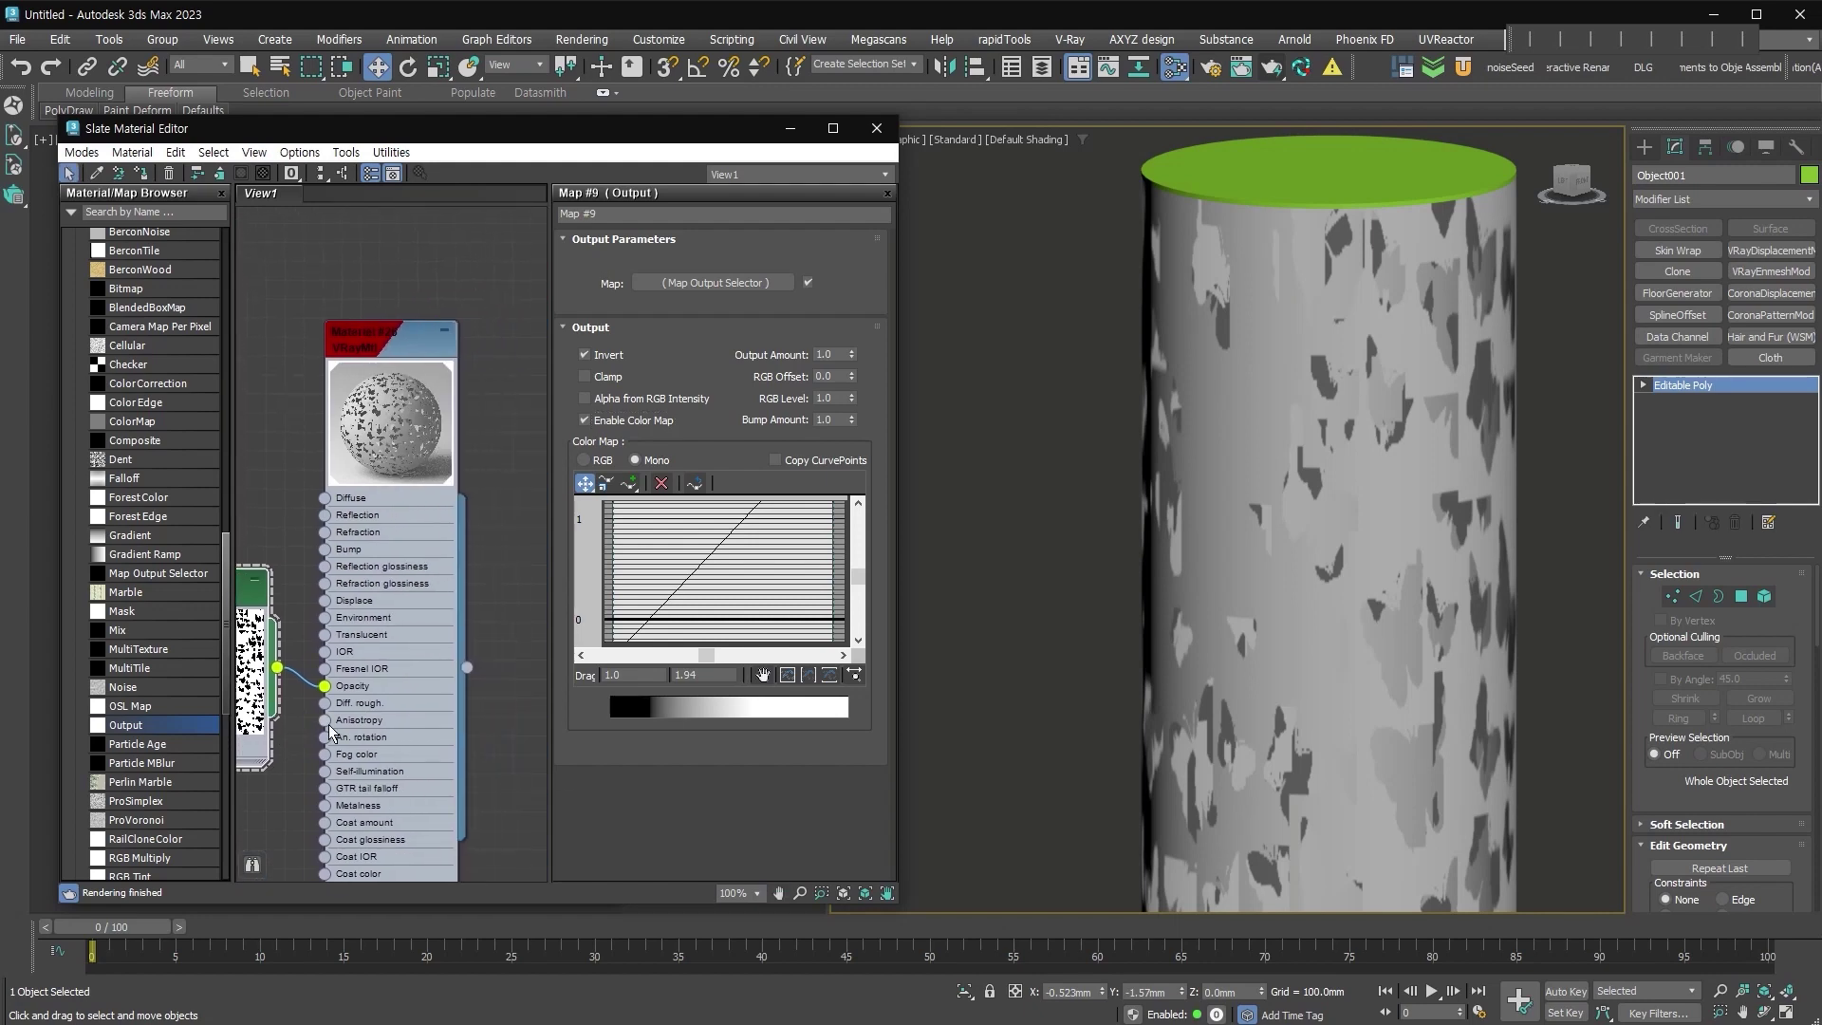
scroll(368, 657, "up", 2)
scroll(369, 657, "up", 1)
scroll(1173, 451, "down", 3)
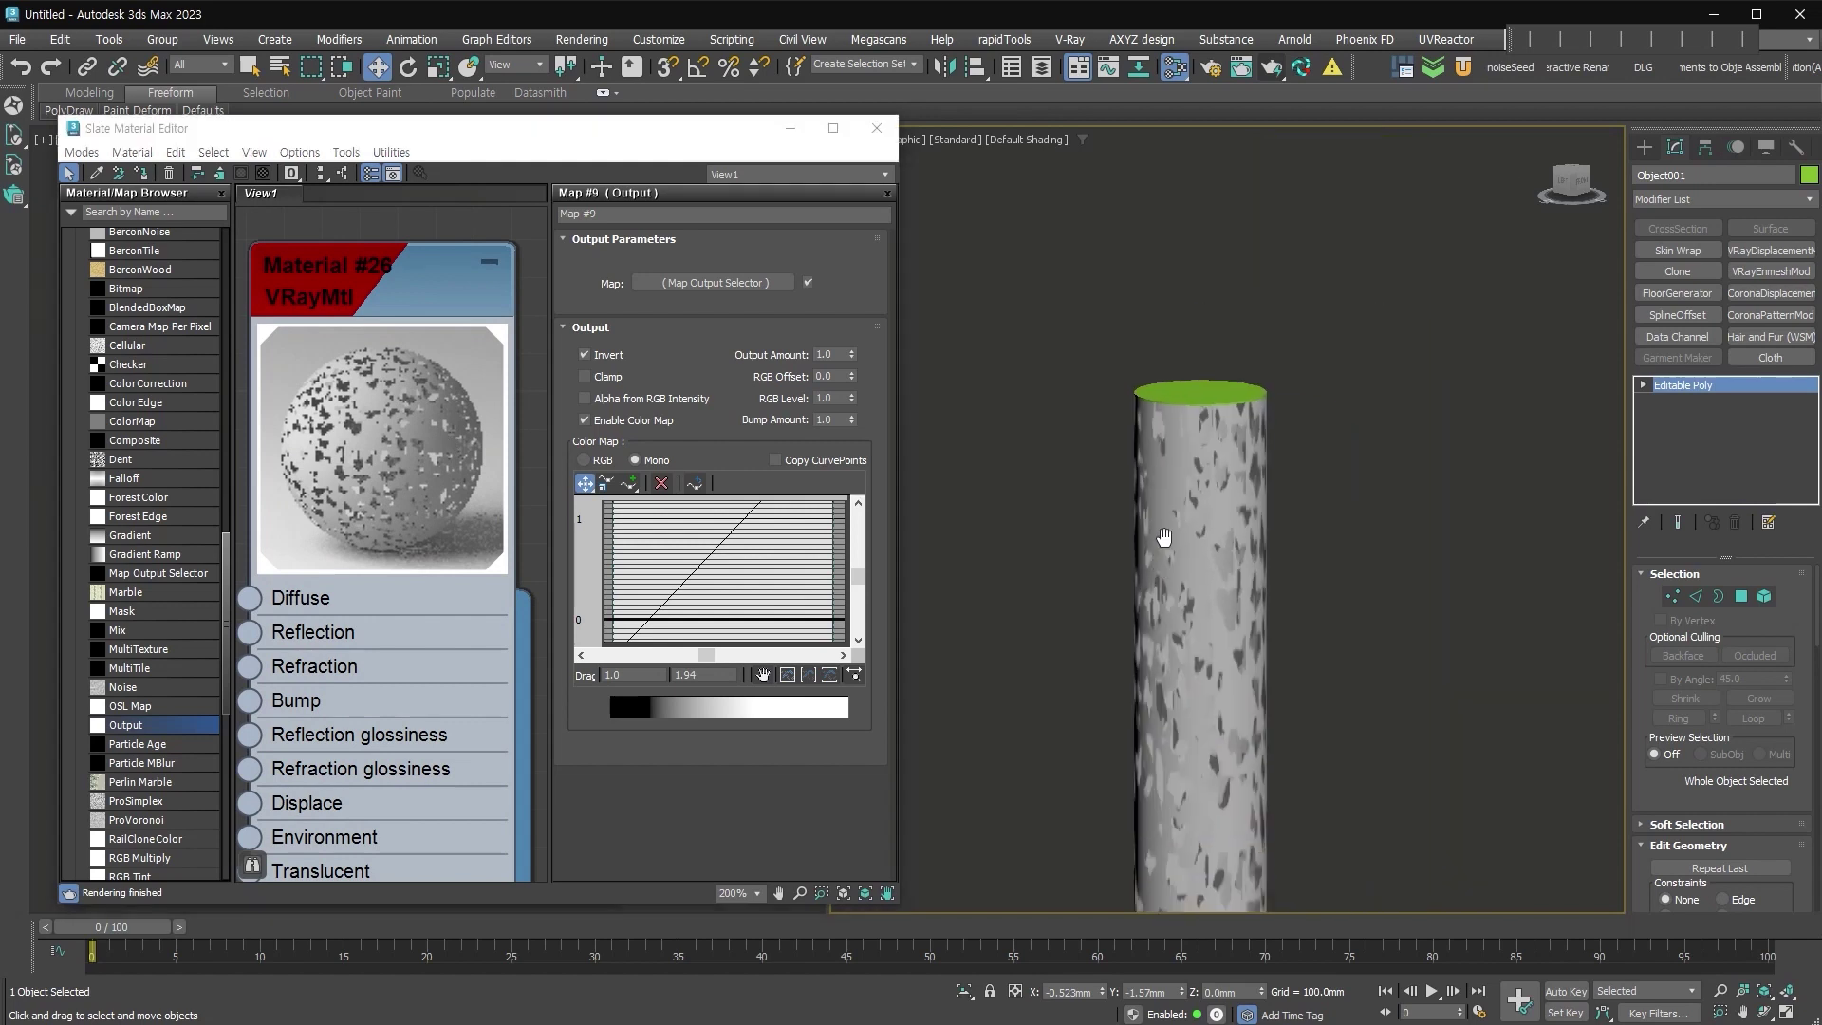
scroll(1173, 452, "down", 2)
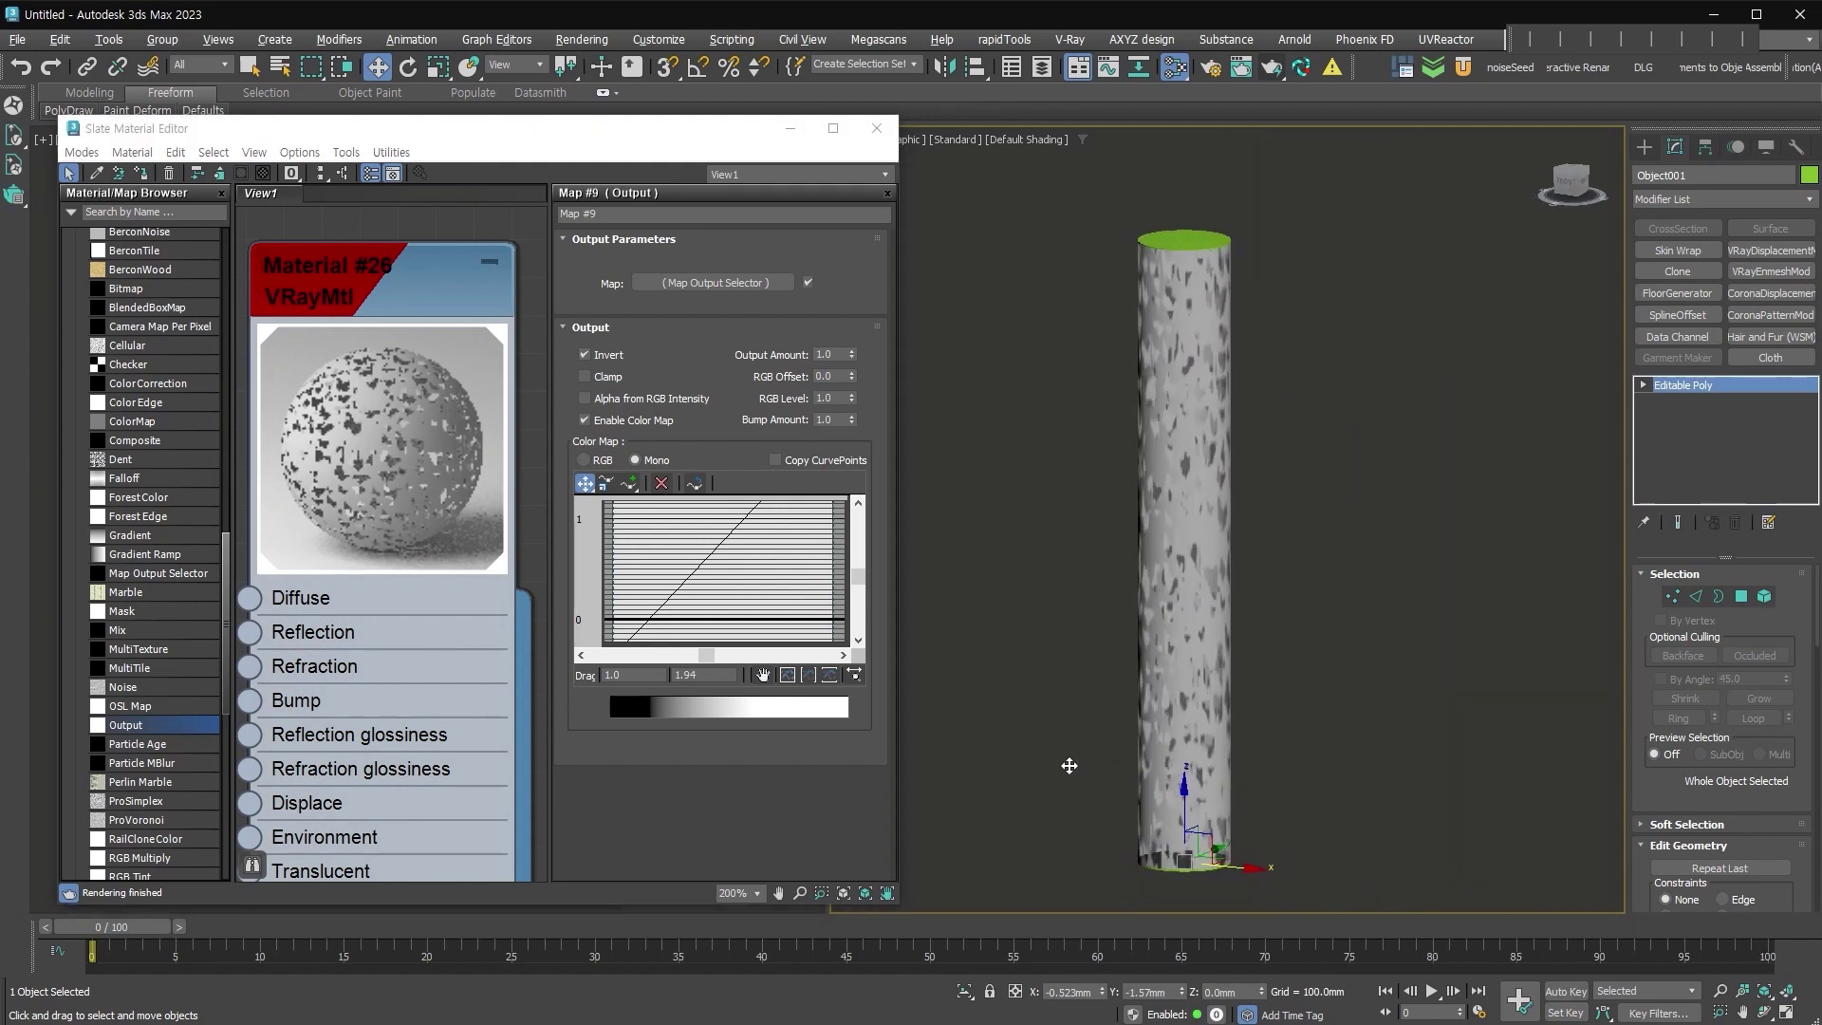
key("u")
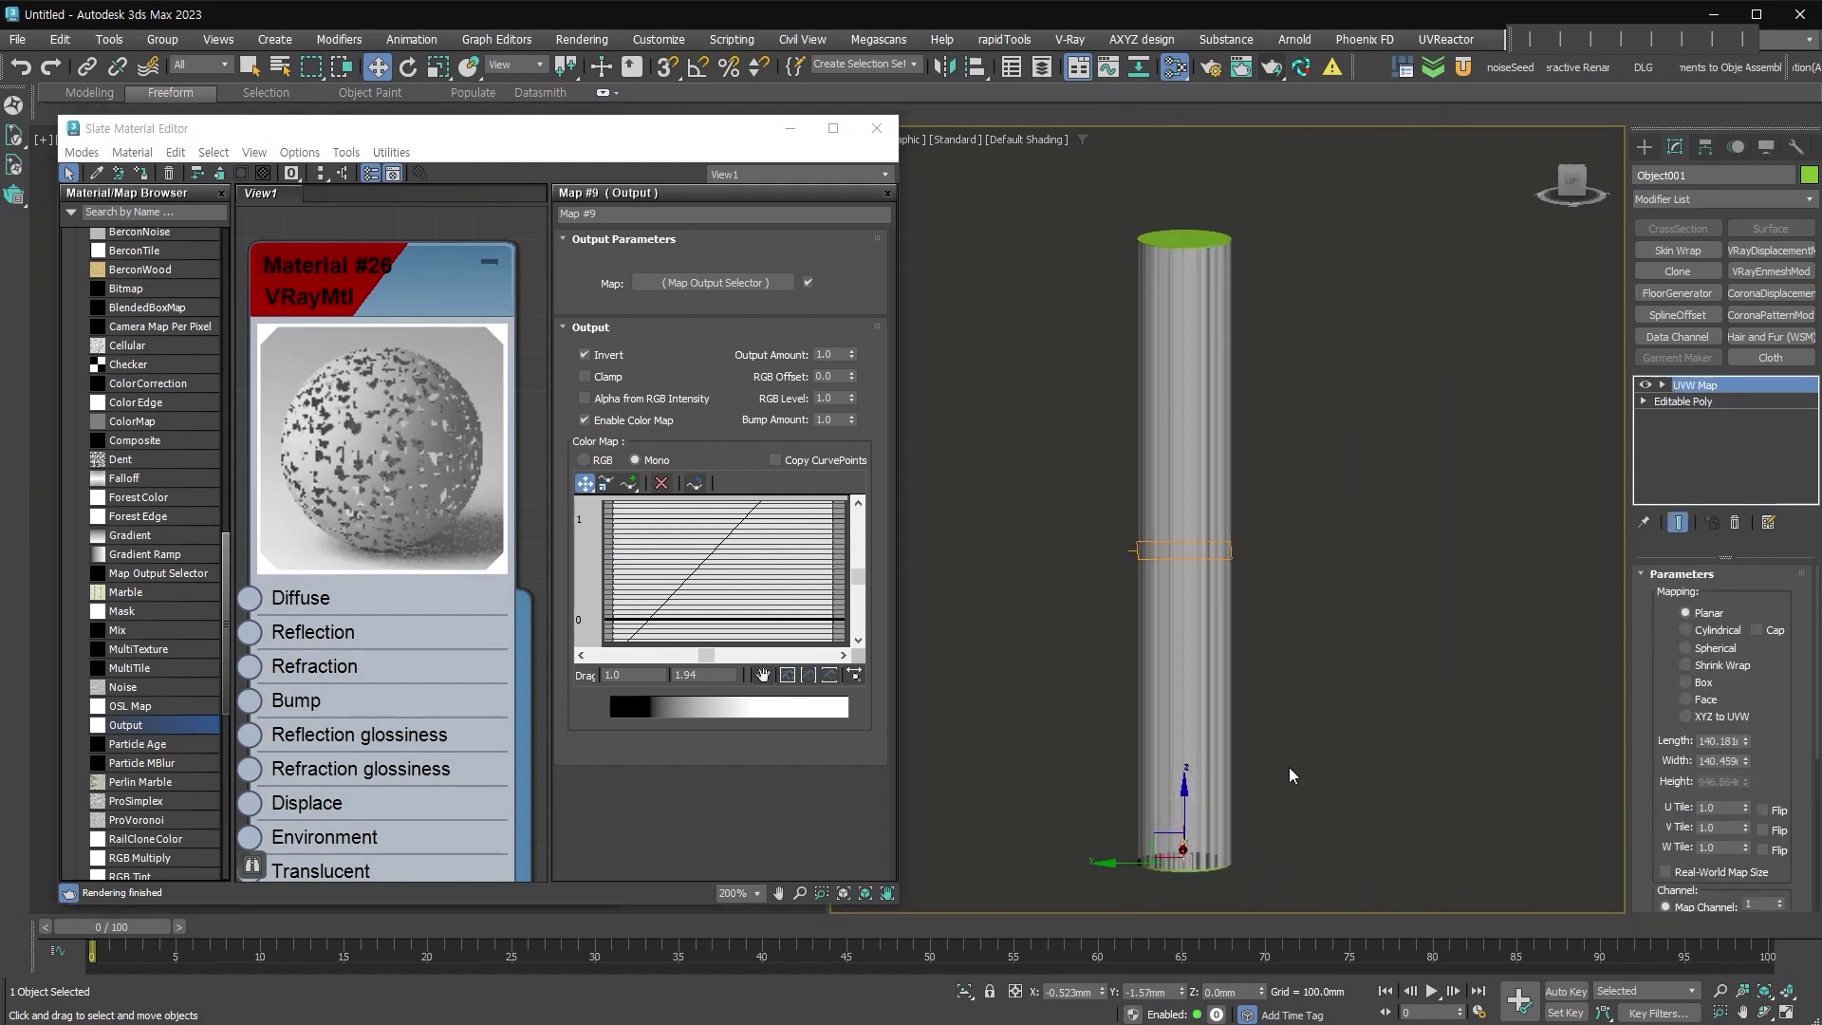
left_click(1701, 631)
left_click(1663, 384)
left_click(1718, 401)
right_click(1186, 474)
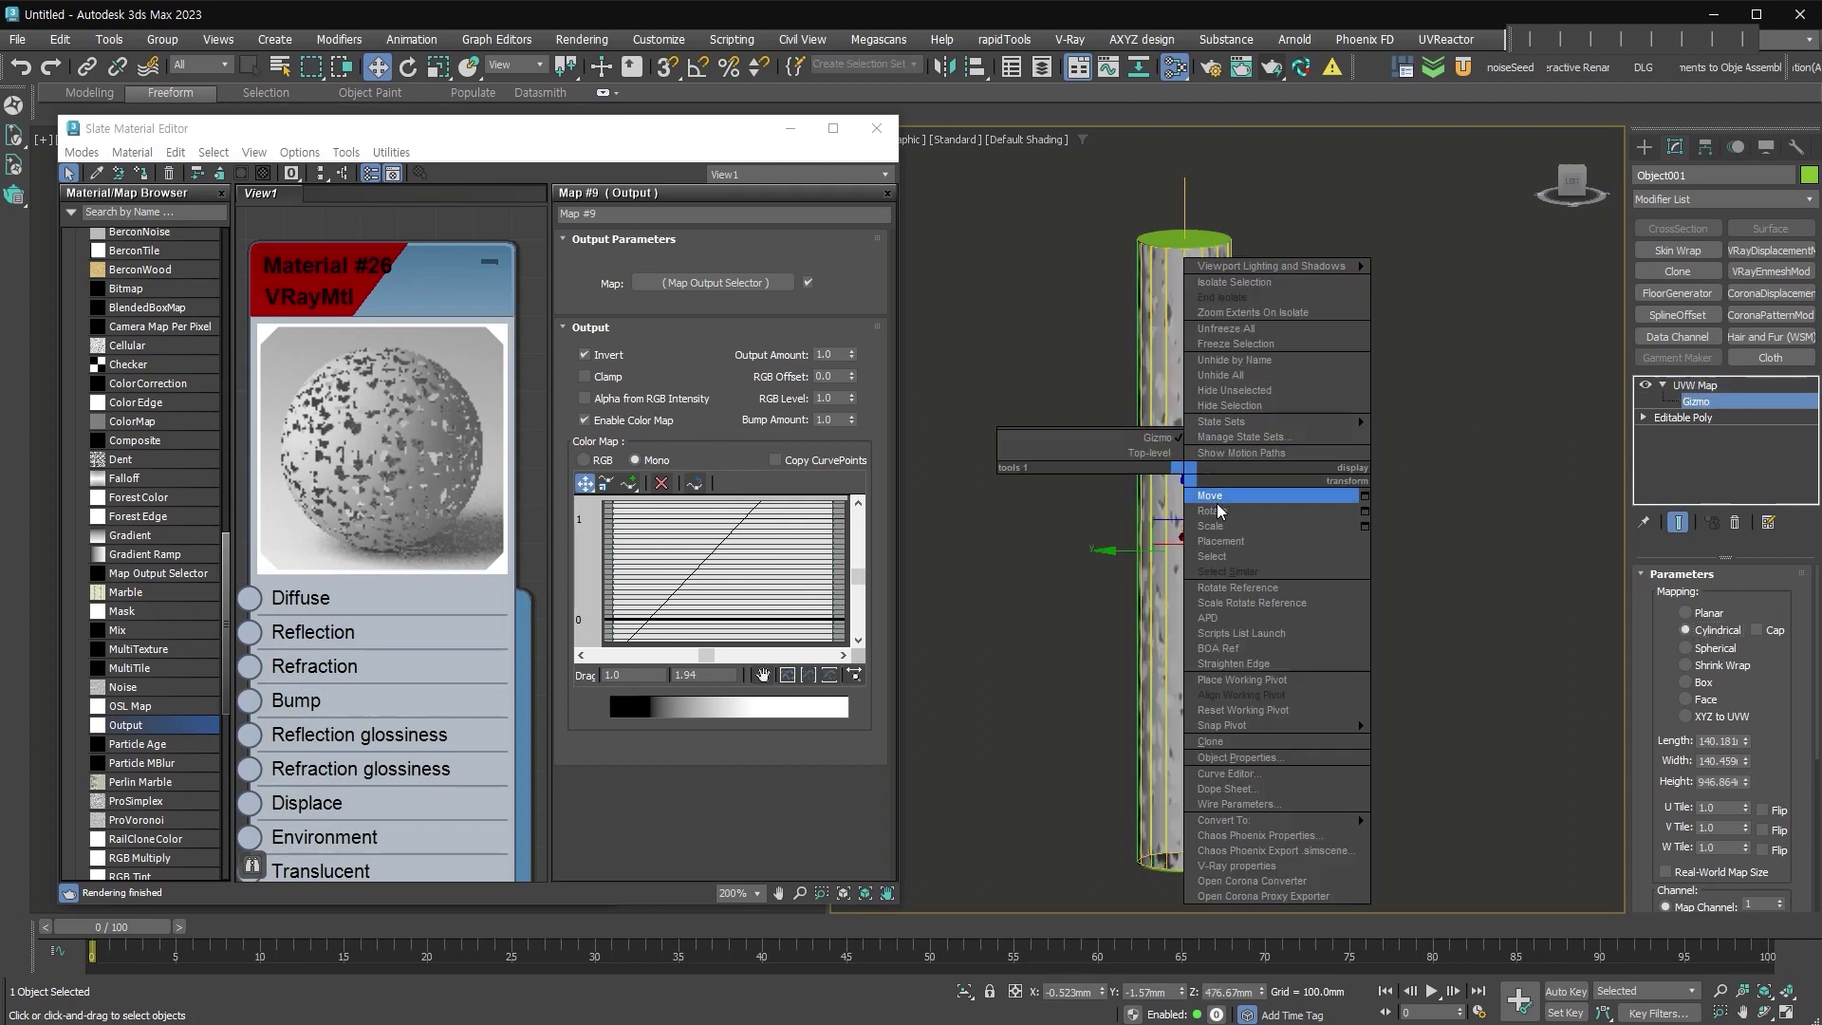
left_click(1210, 526)
left_click_drag(1185, 465, 1186, 512)
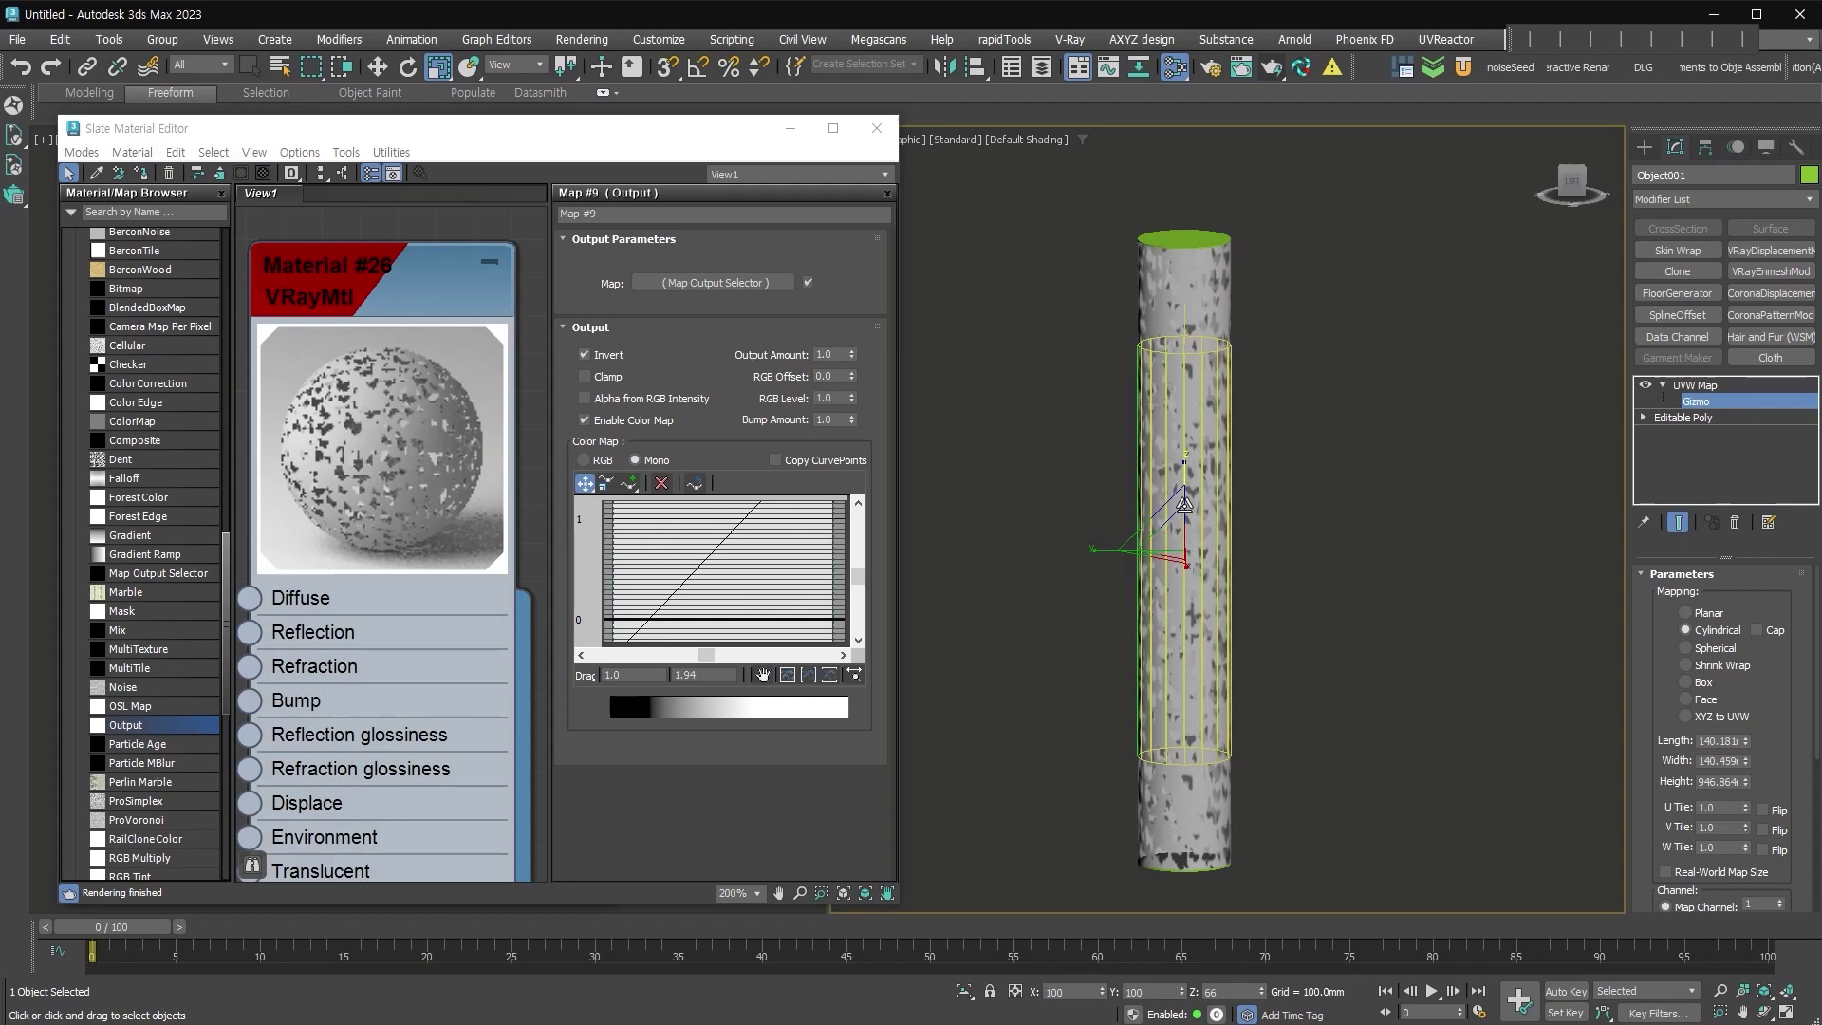
Raise the Randomized Bitmaps map (Map #5) Overall Scale from 0.05 to 0.07.
scroll(1188, 503, "up", 5)
mouse_move(1136, 529)
middle_mouse_down("alt")
mouse_move(1100, 533)
mouse_move(1247, 588)
middle_mouse_up("alt")
scroll(1101, 533, "down", 3)
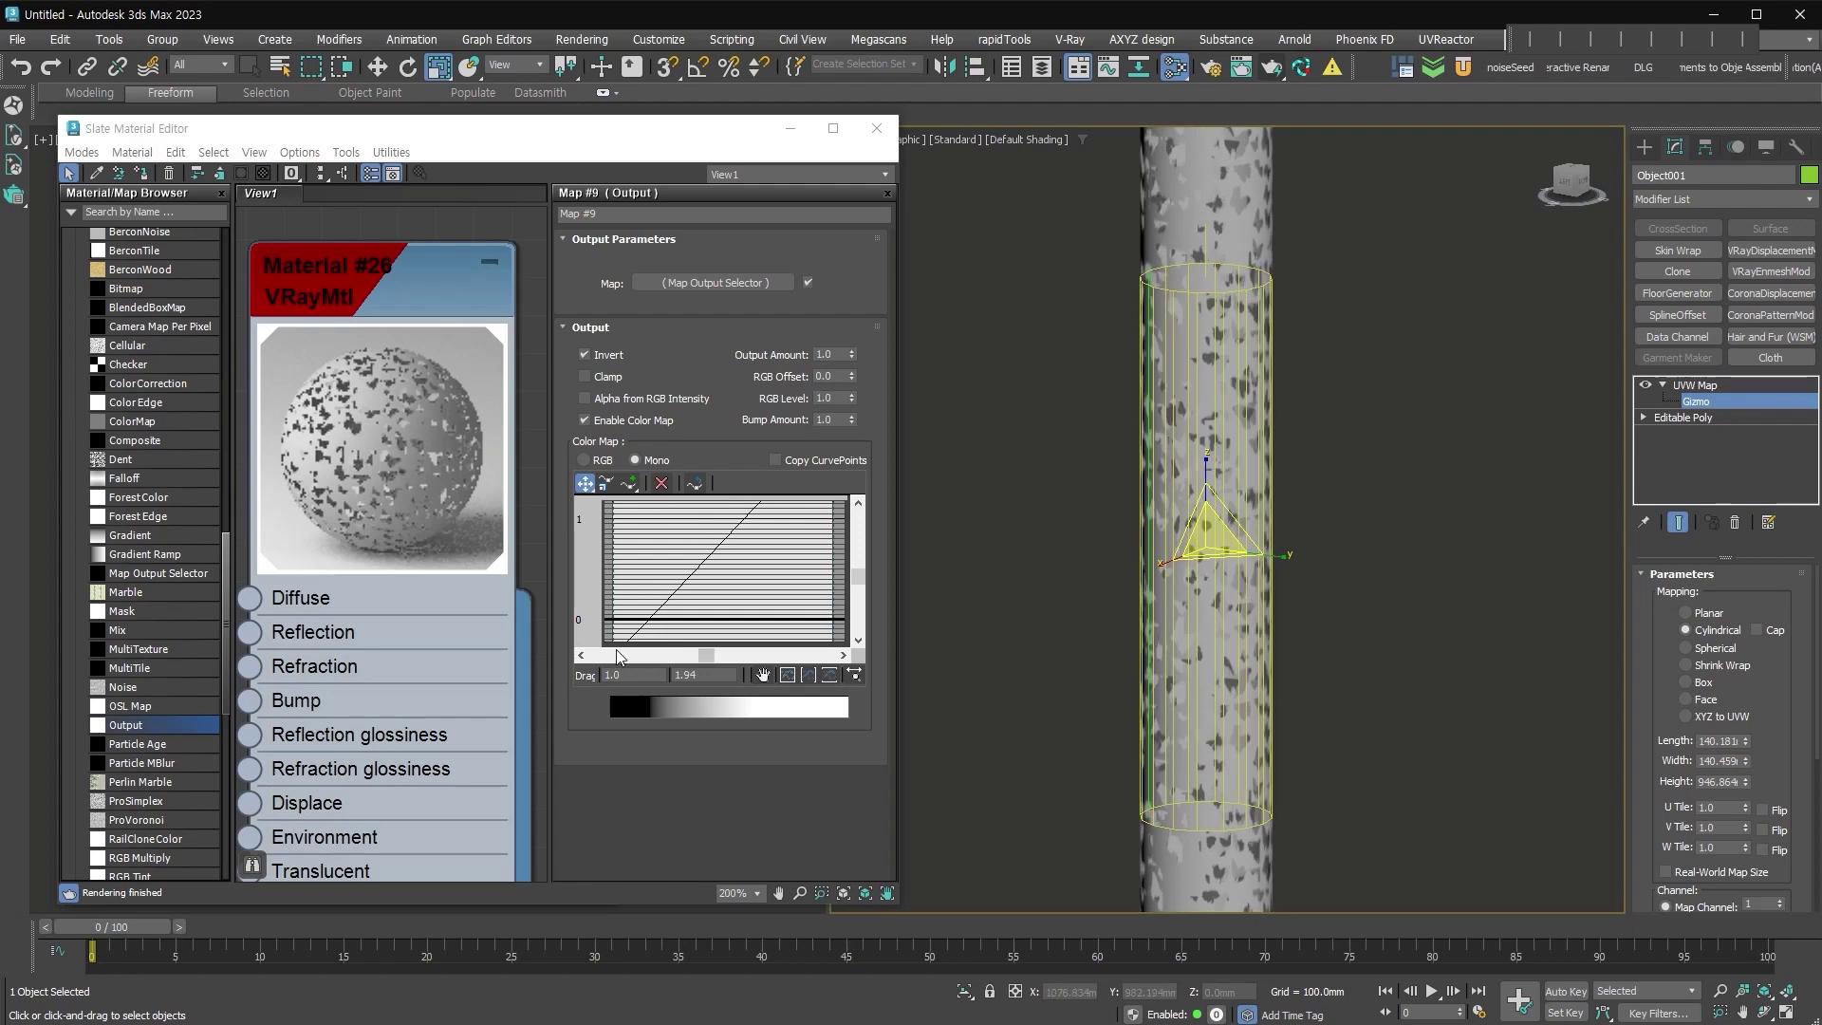
mouse_move(414, 624)
middle_mouse_down()
mouse_move(615, 628)
mouse_move(816, 911)
middle_mouse_up()
double_click(371, 450)
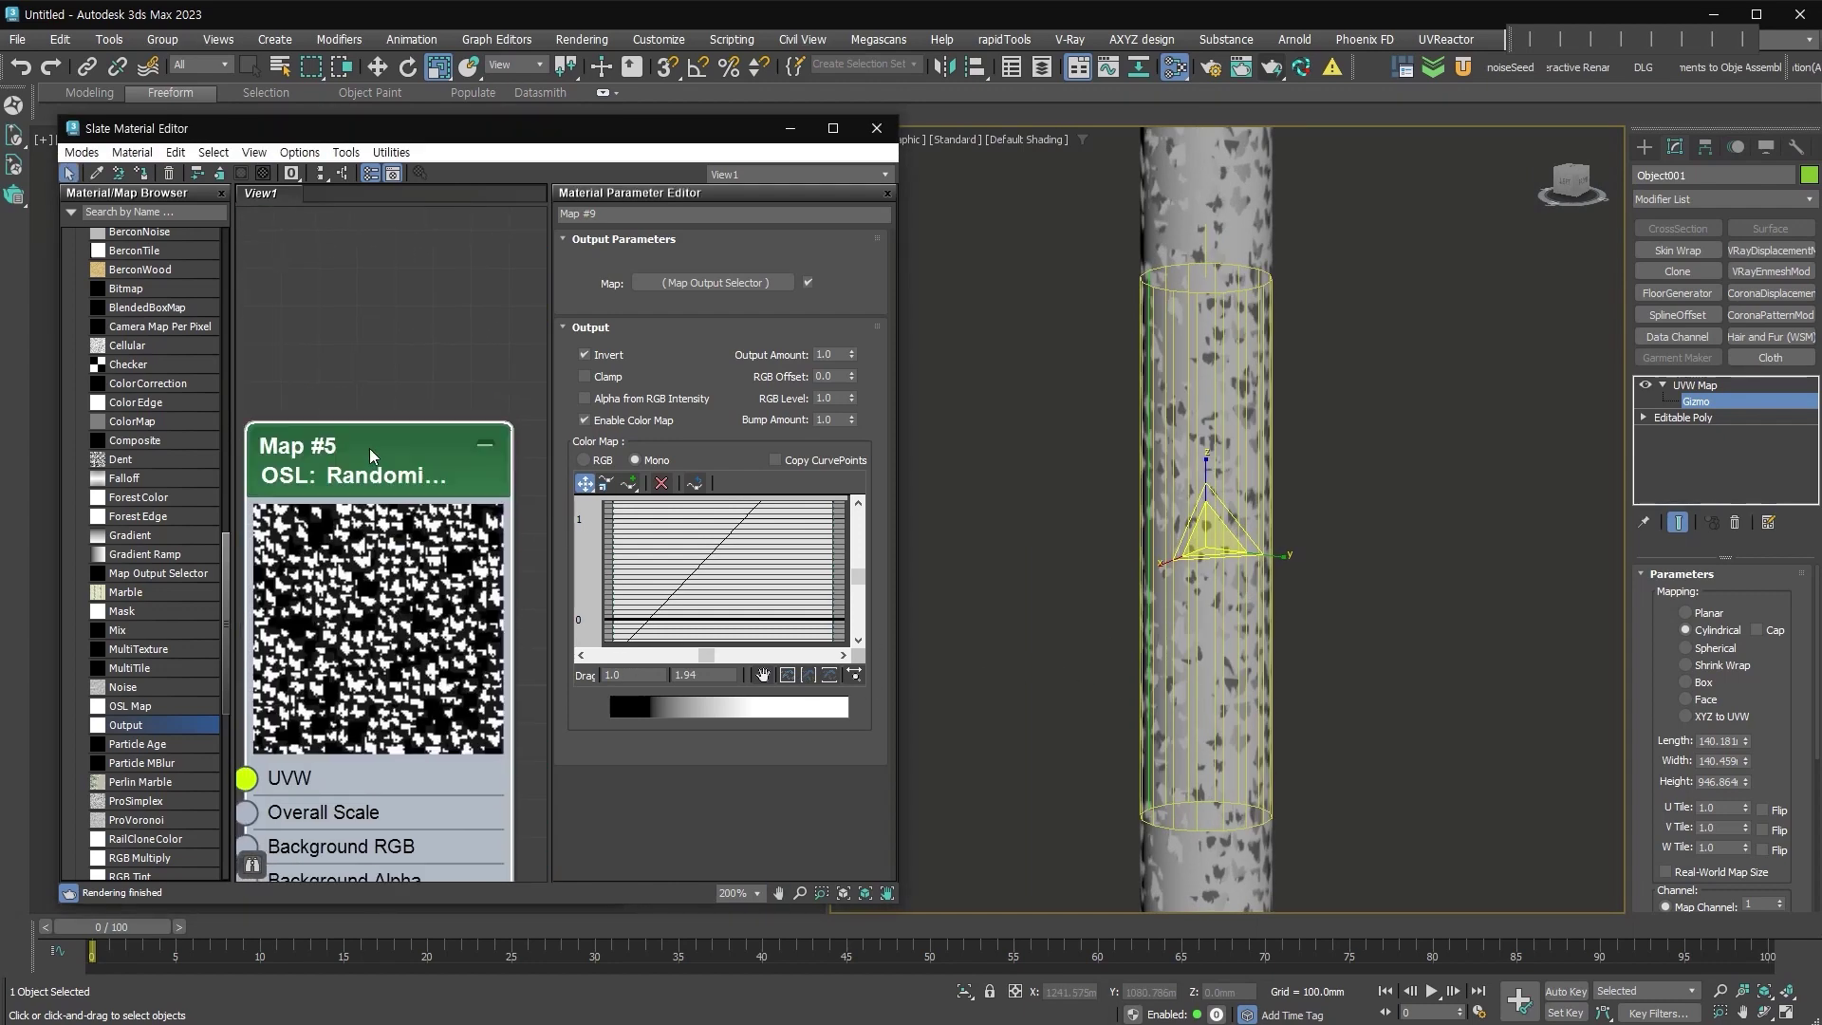
left_click_drag(847, 376, 840, 363)
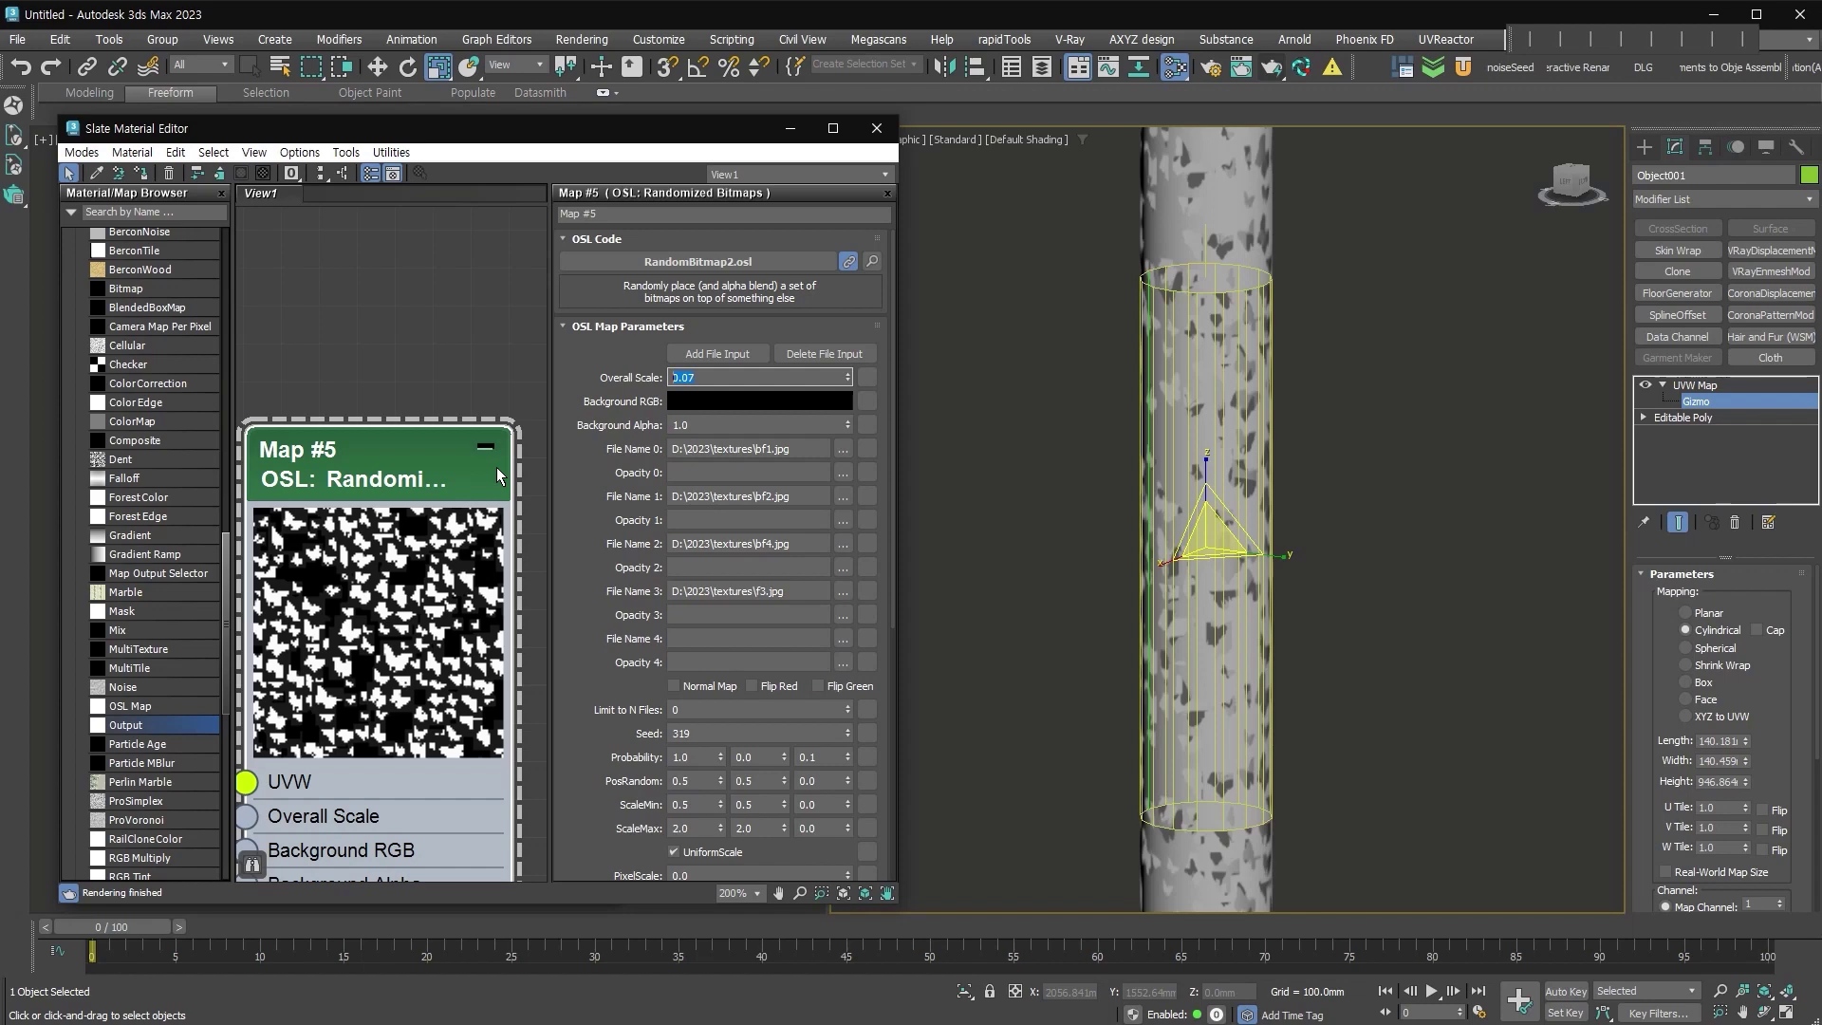
scroll(436, 581, "down", 5)
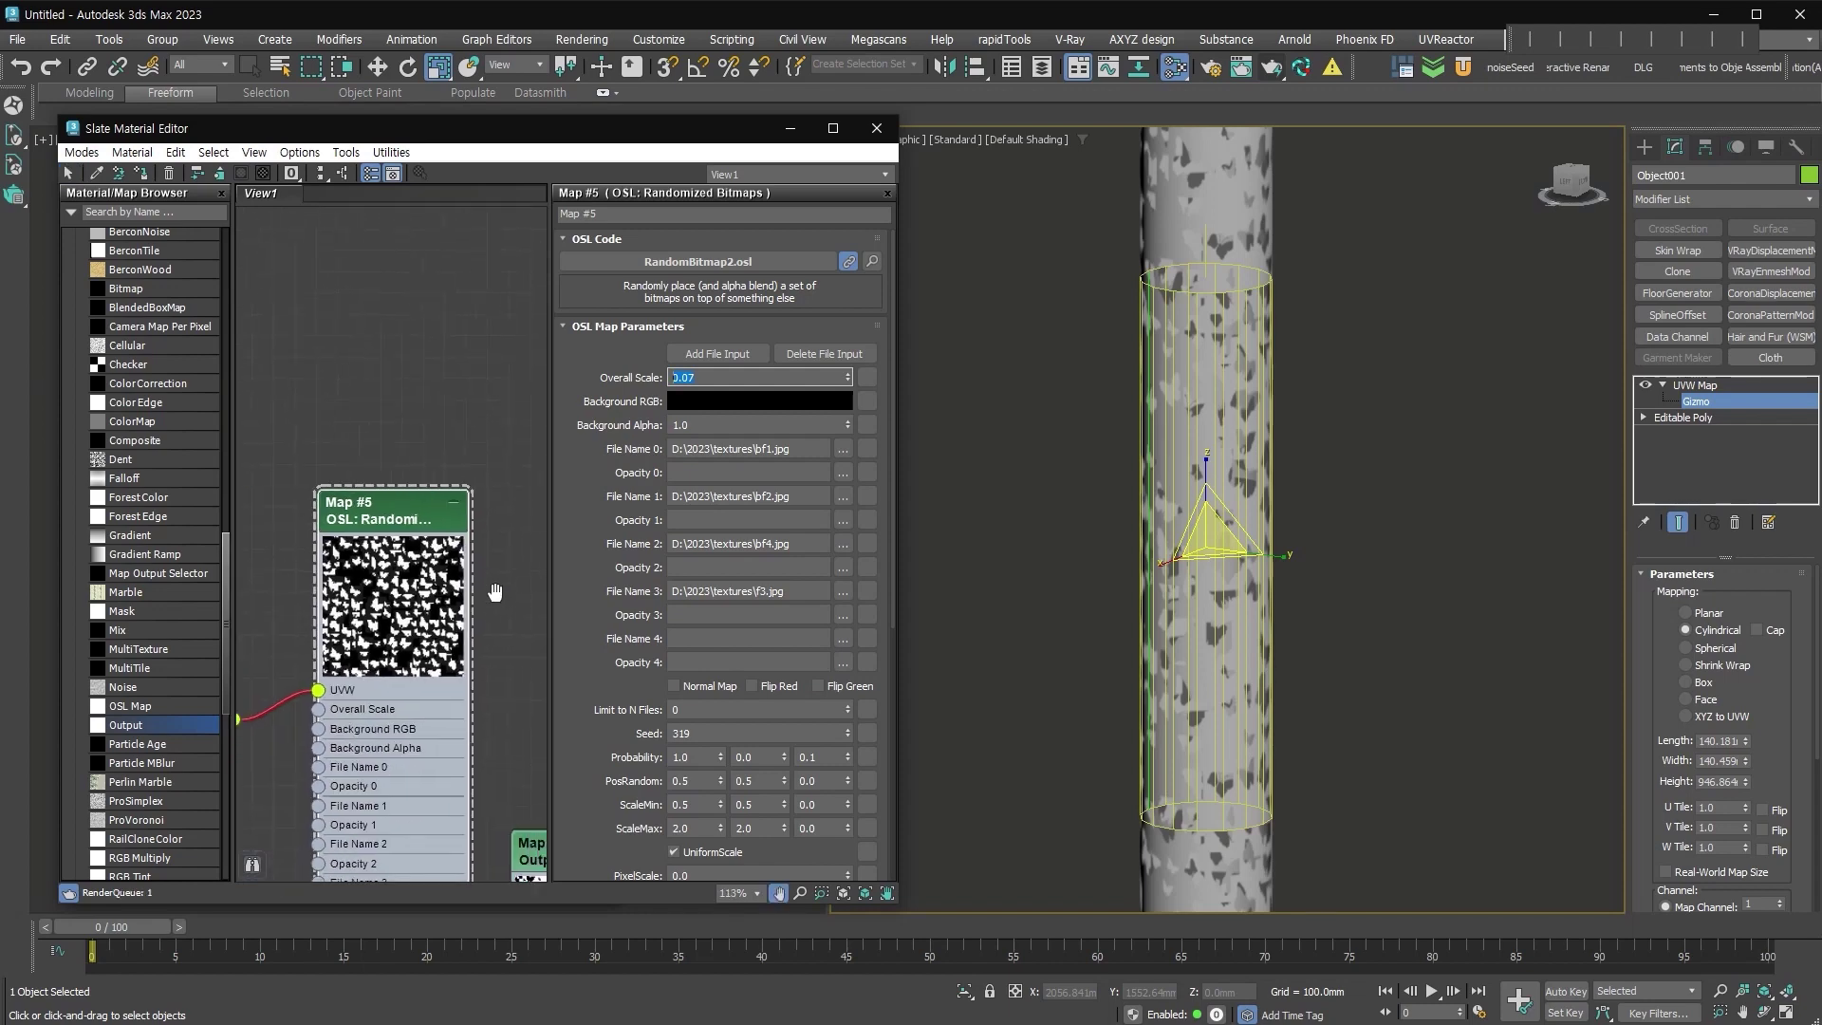
middle_click_drag(495, 592, 337, 858)
double_click(436, 513)
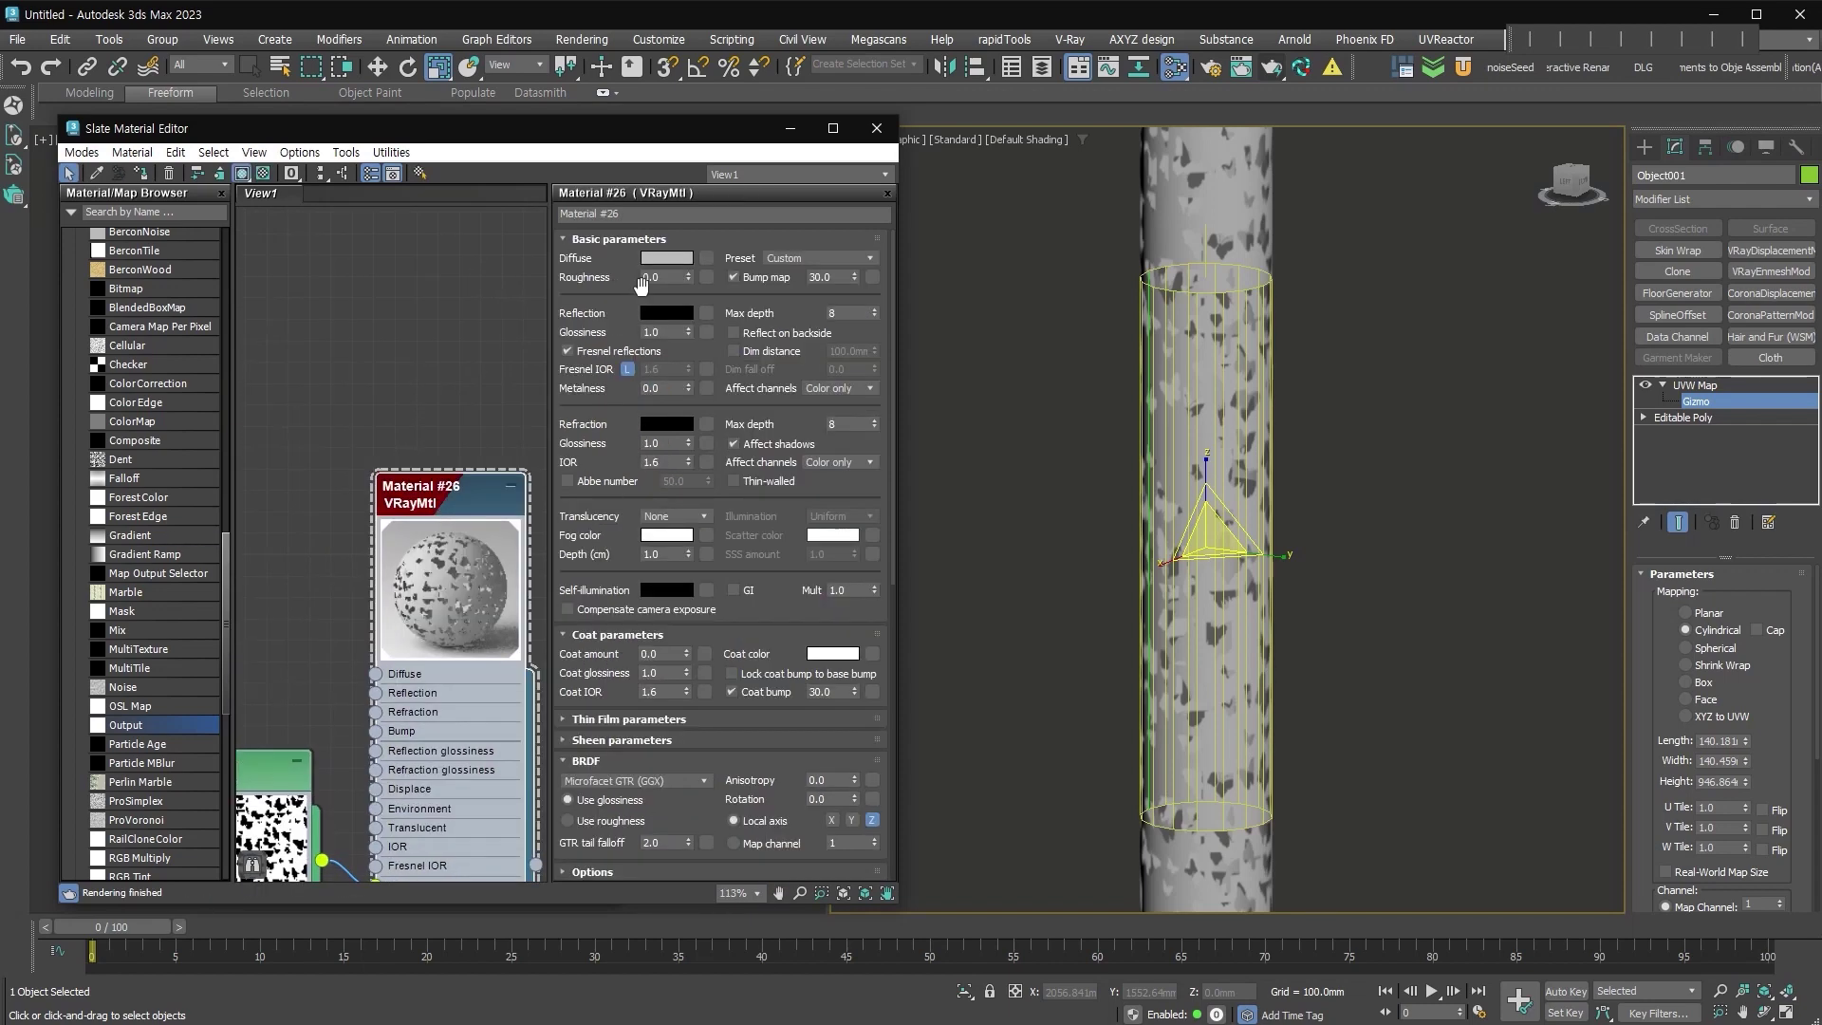
Give Material #26 a white reflection colour with 0.7 reflection glossiness.
left_click(666, 312)
left_click_drag(474, 178, 588, 179)
left_click(558, 286)
double_click(675, 333)
type("0.7")
key("Return")
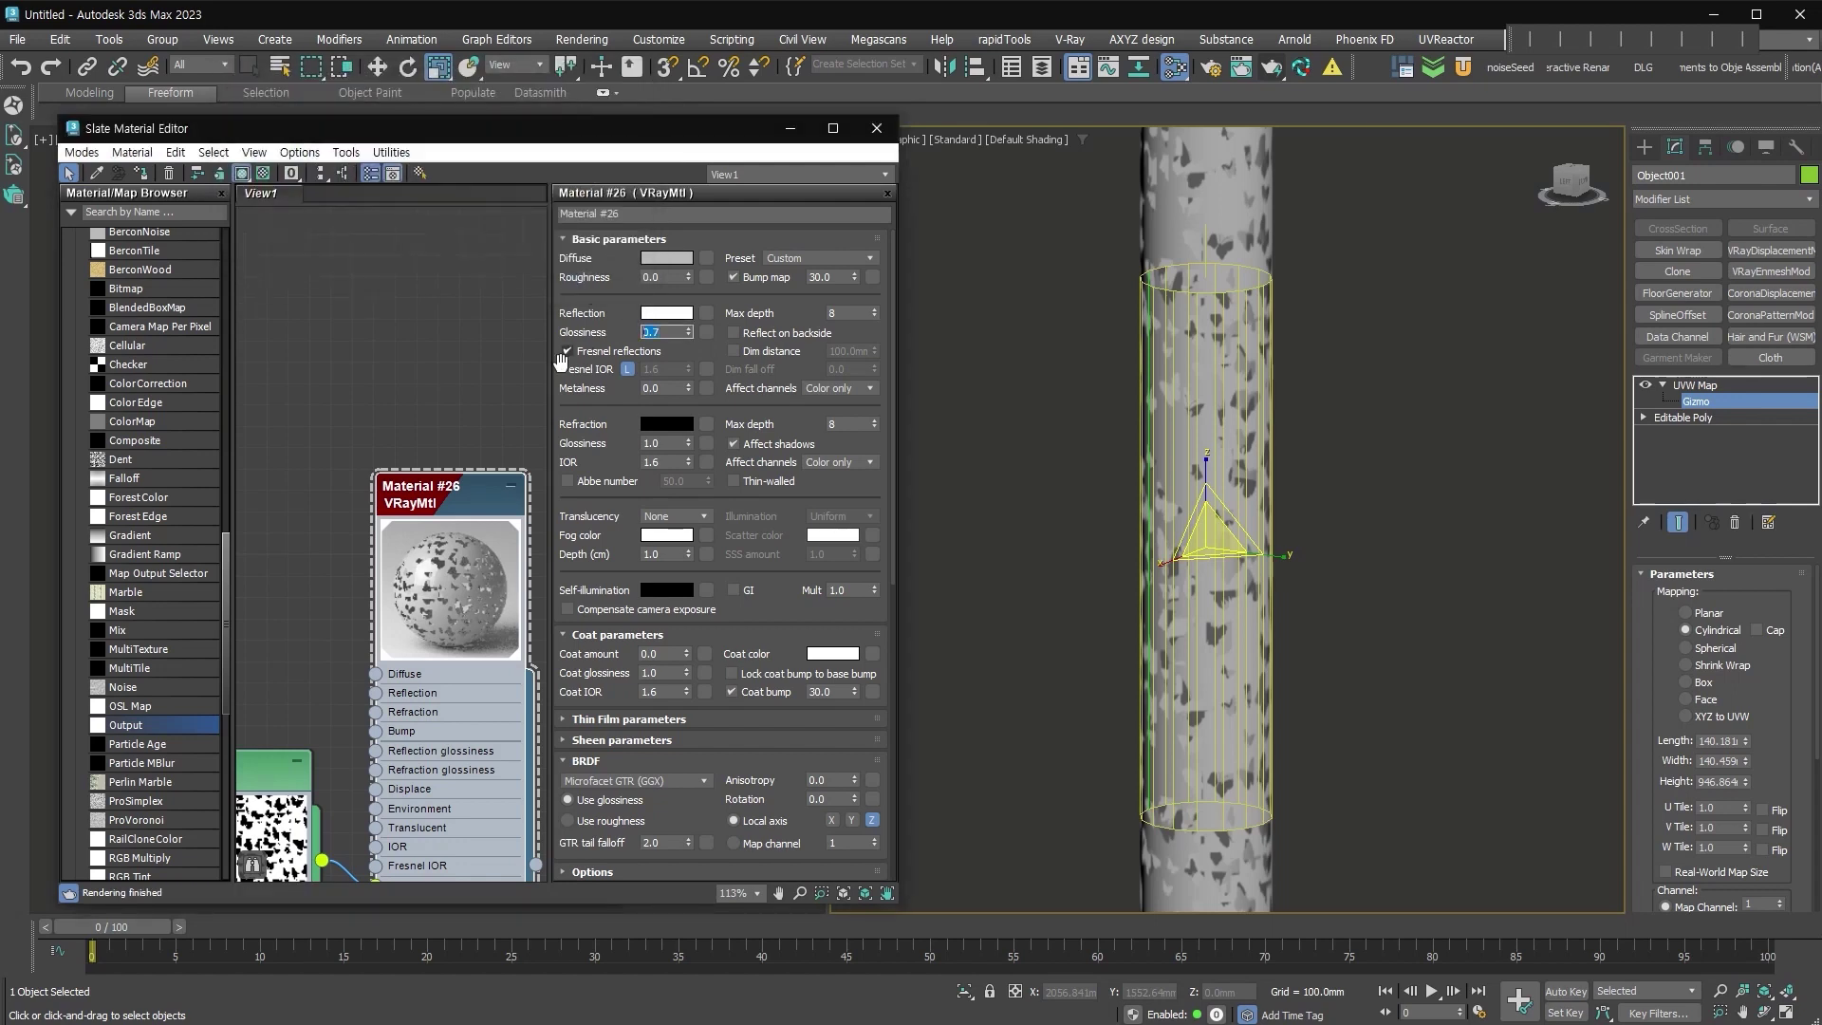
Duplicate Material #26 in the node view as Material #27.
left_click(677, 258)
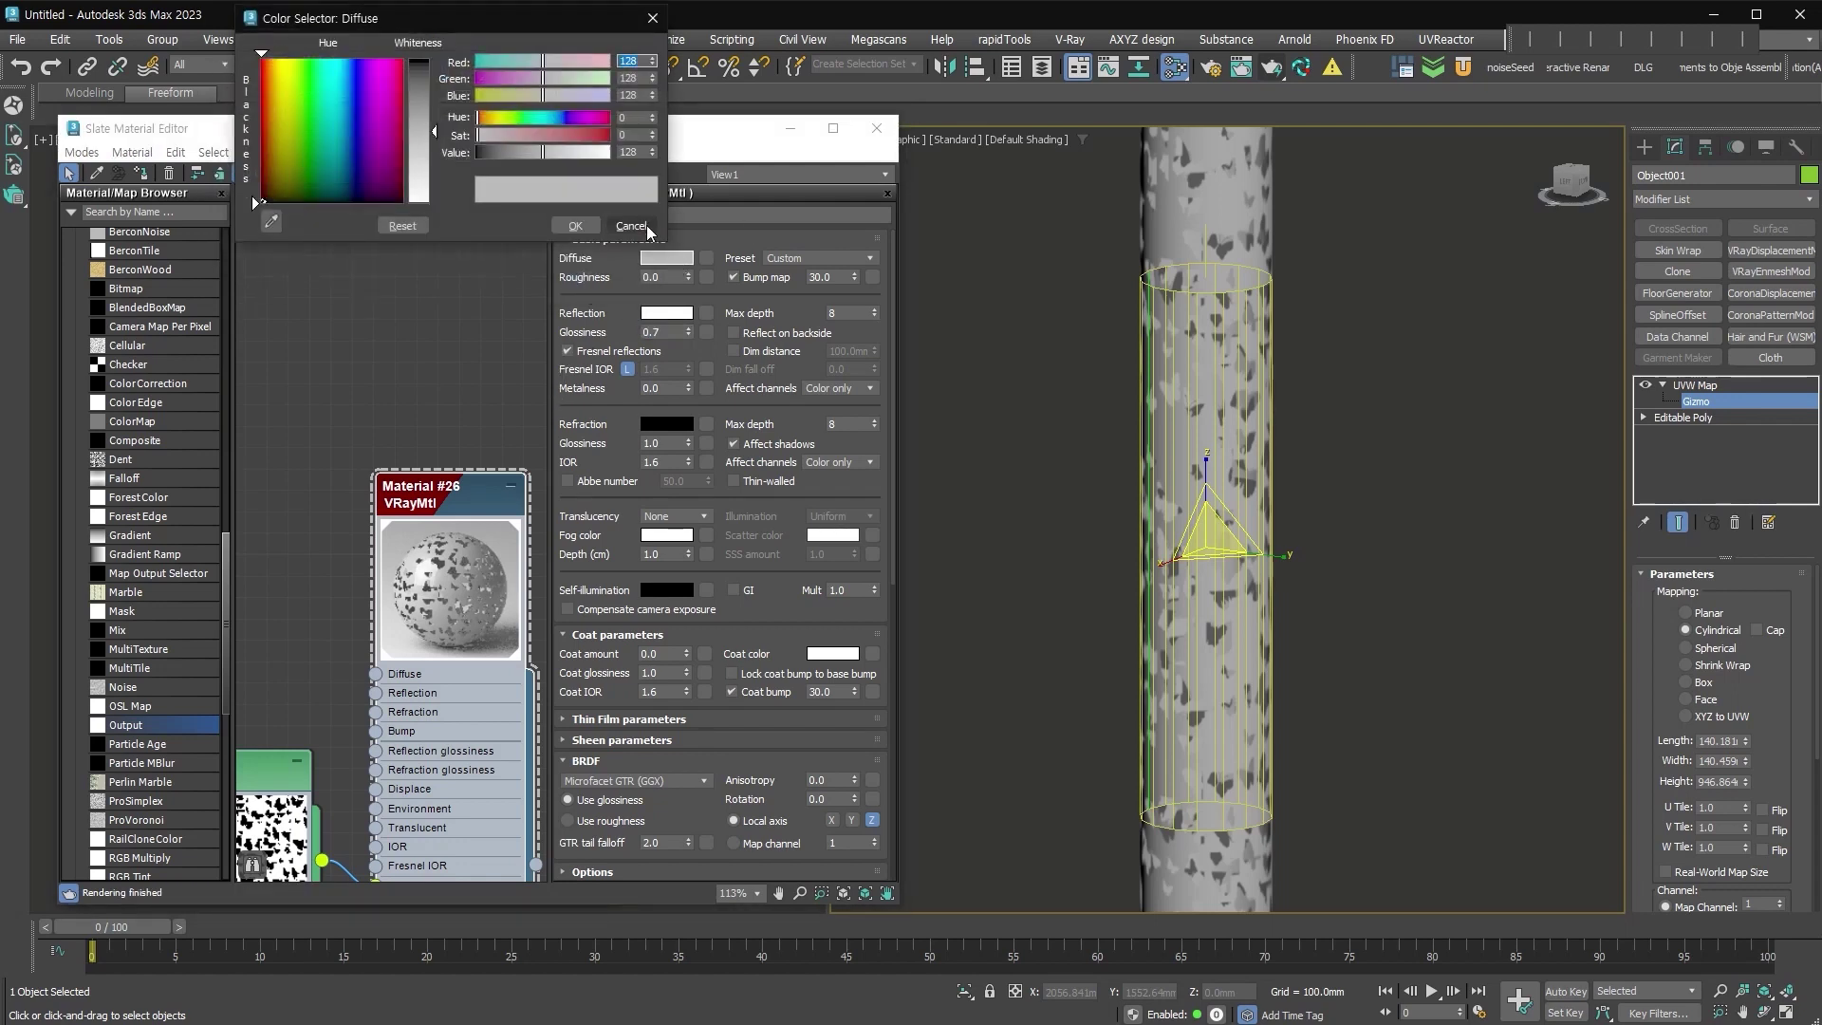
left_click(649, 231)
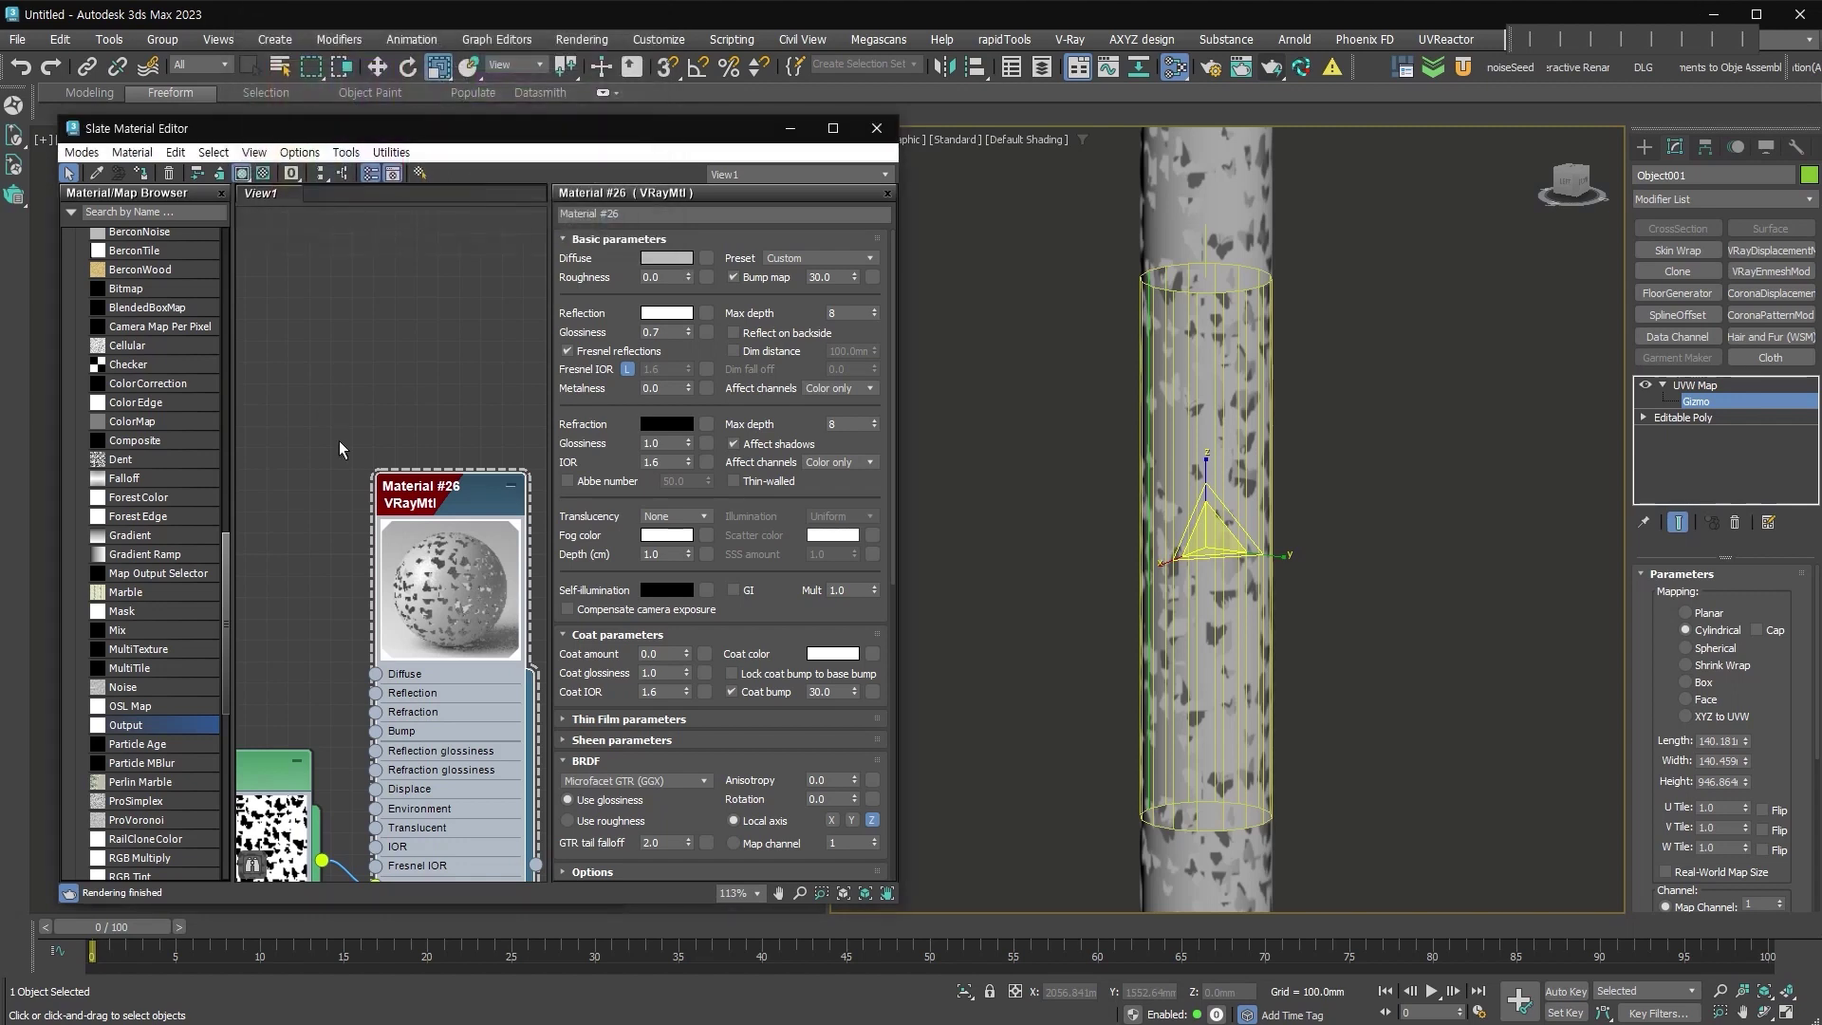
scroll(344, 455, "down", 4)
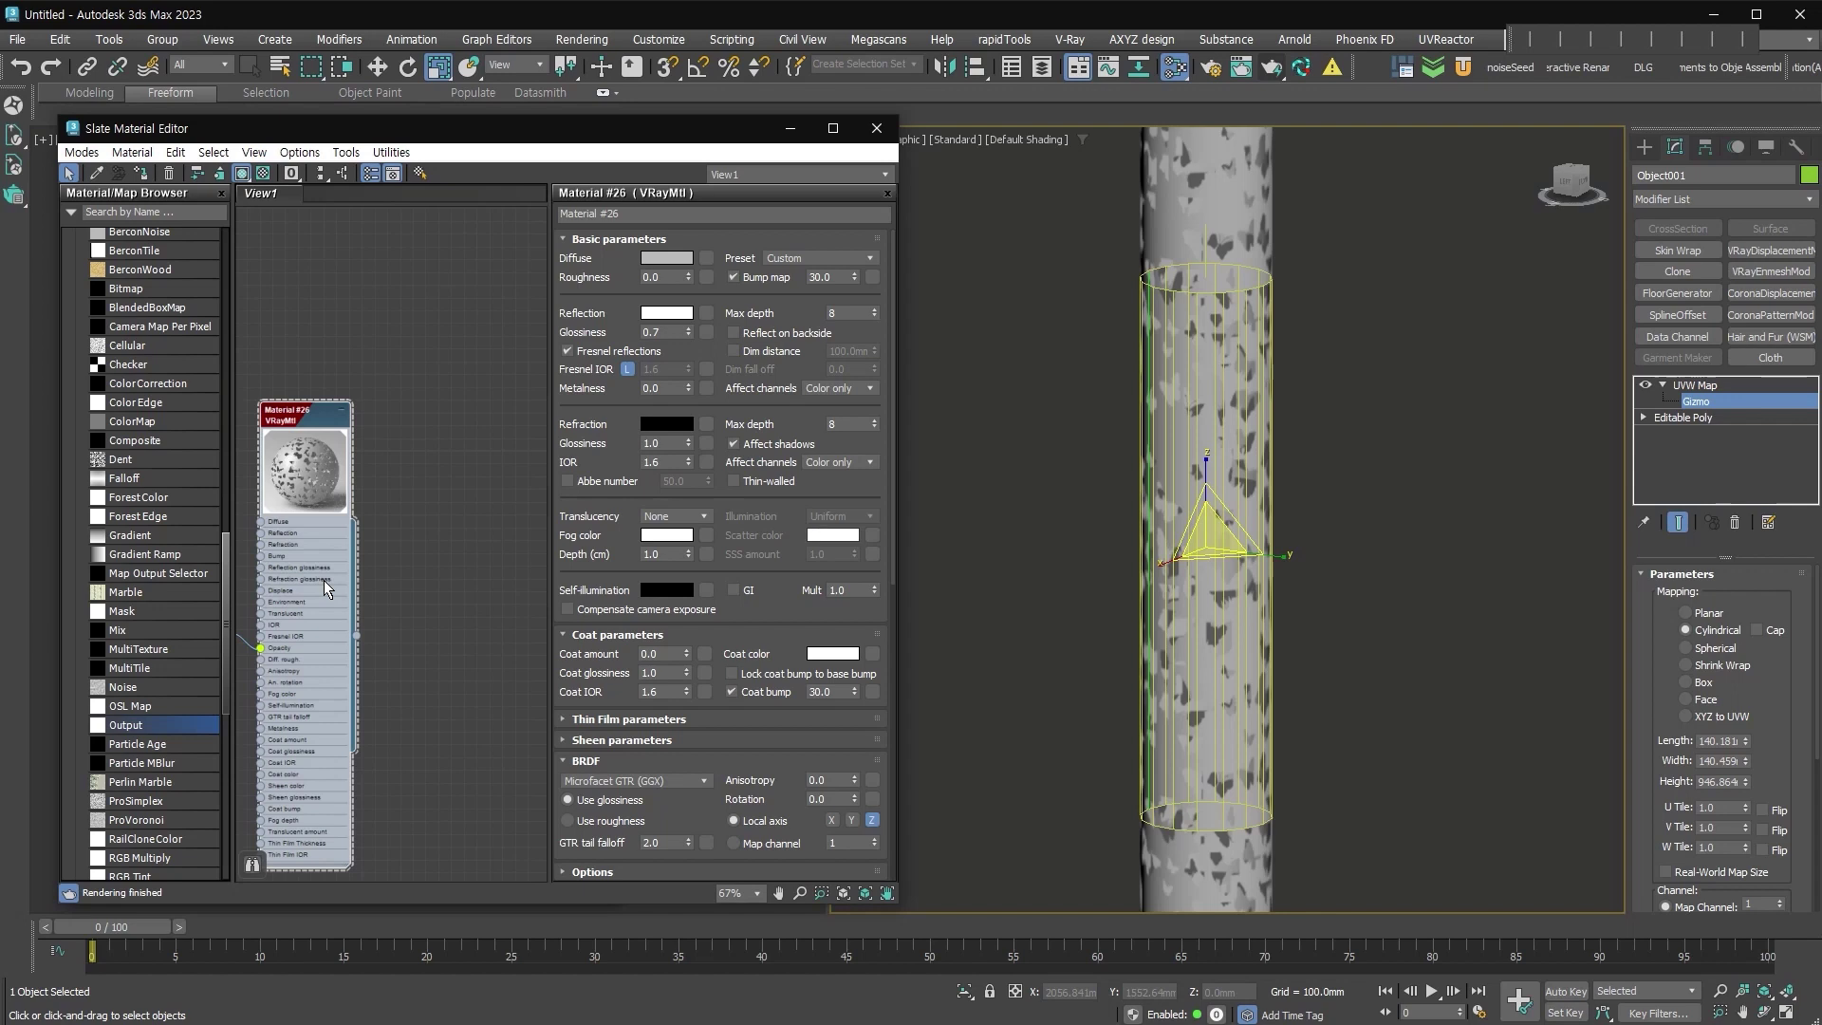
left_click_drag(327, 583, 491, 584, "shift")
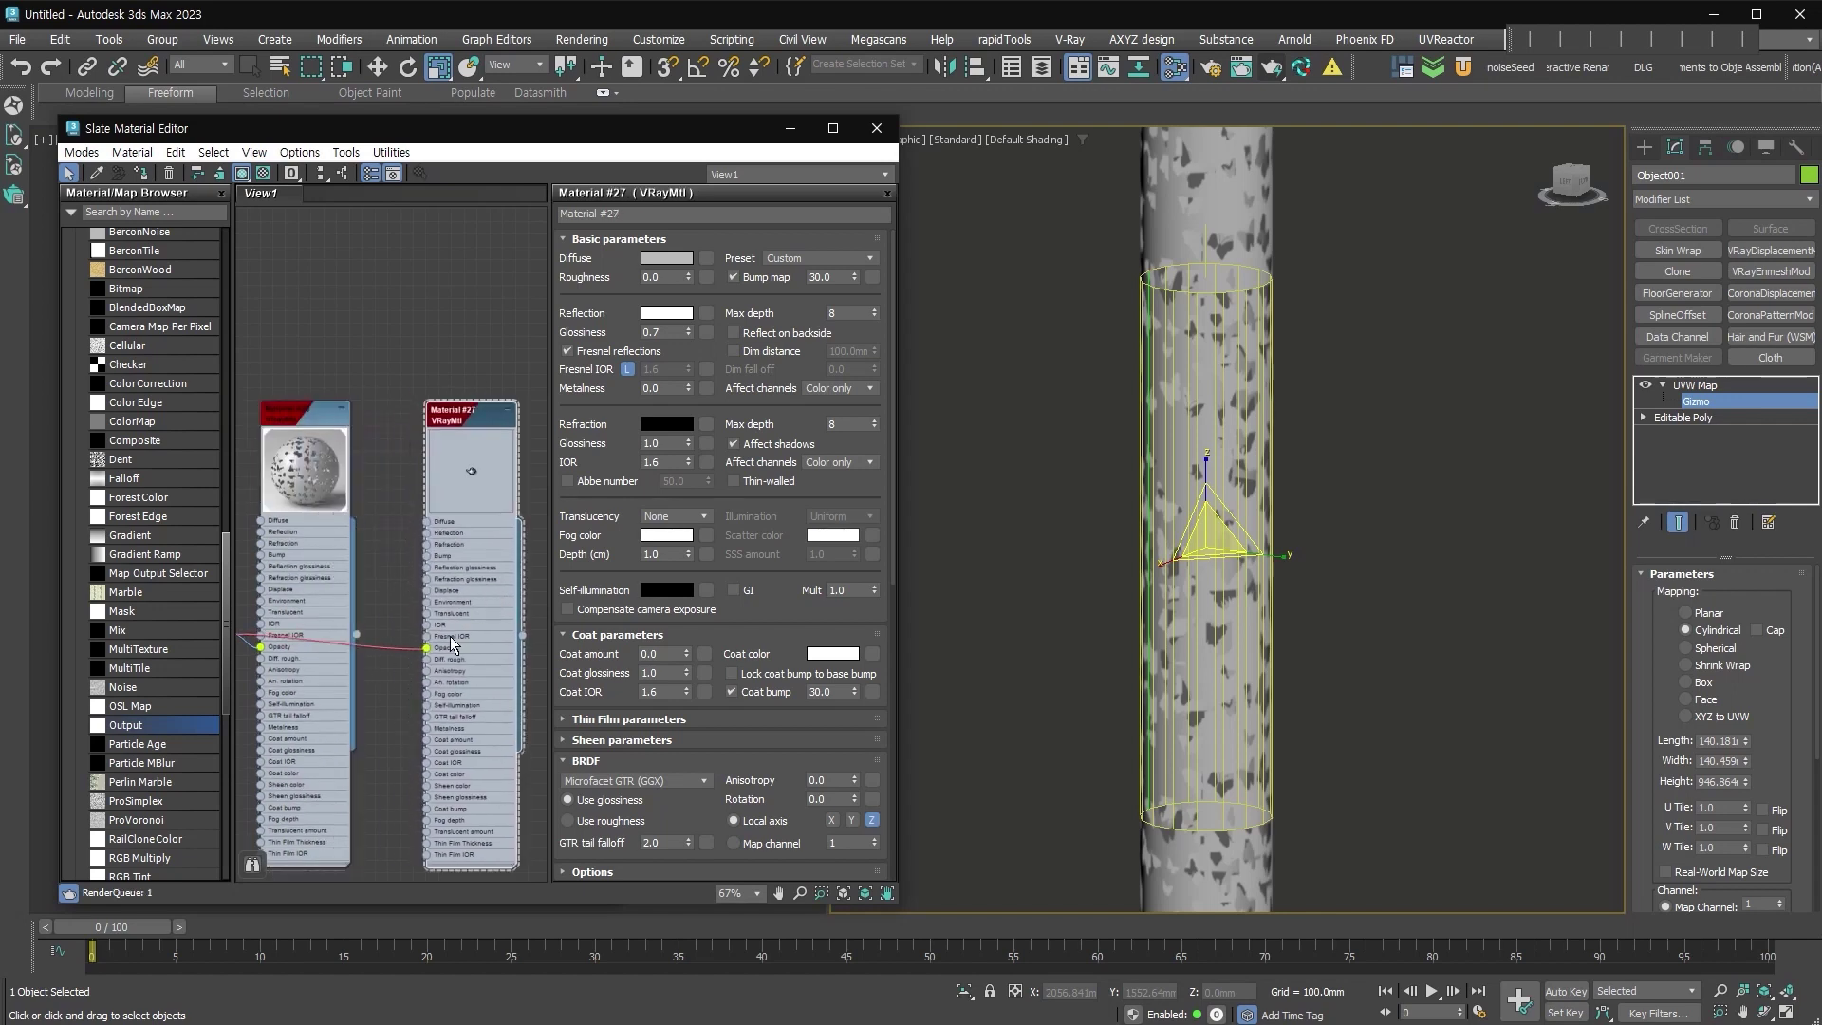
Remove the butterfly opacity map from Material #27 so it stays a plain glossy VRayMtl.
left_click_drag(427, 649, 393, 671)
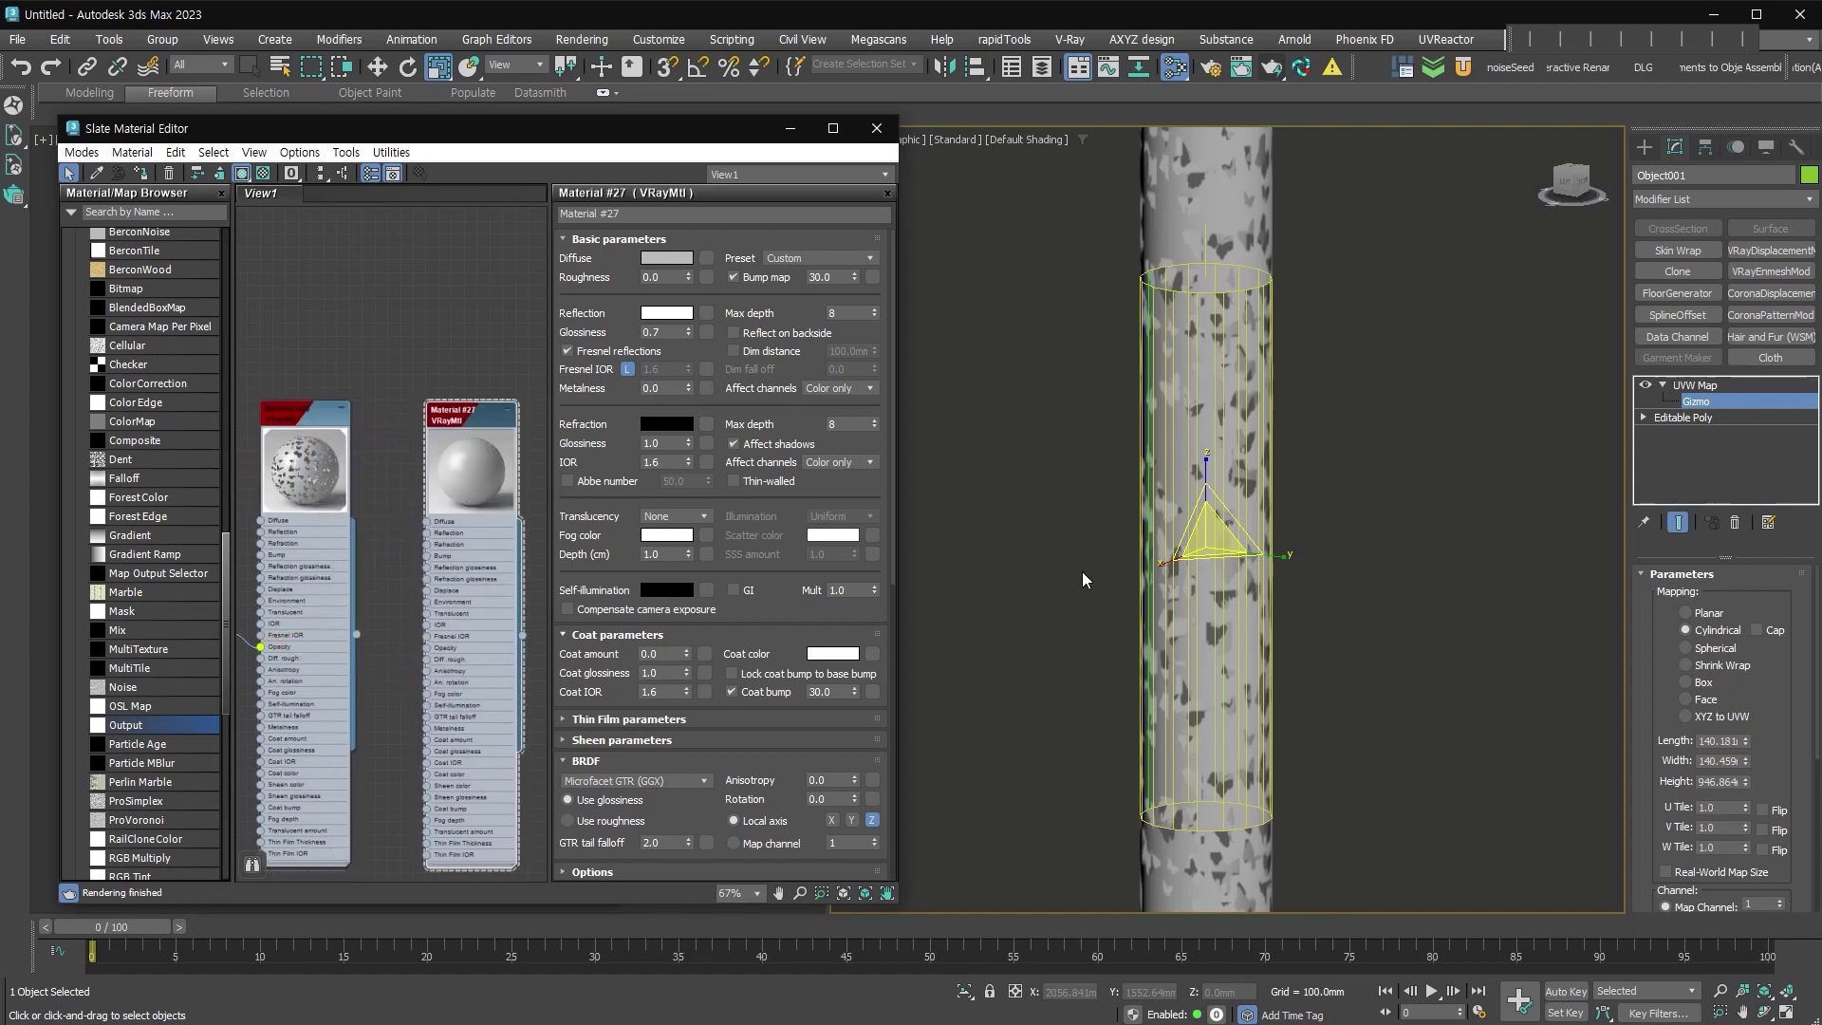
scroll(1215, 566, "down", 3)
left_click(1488, 368)
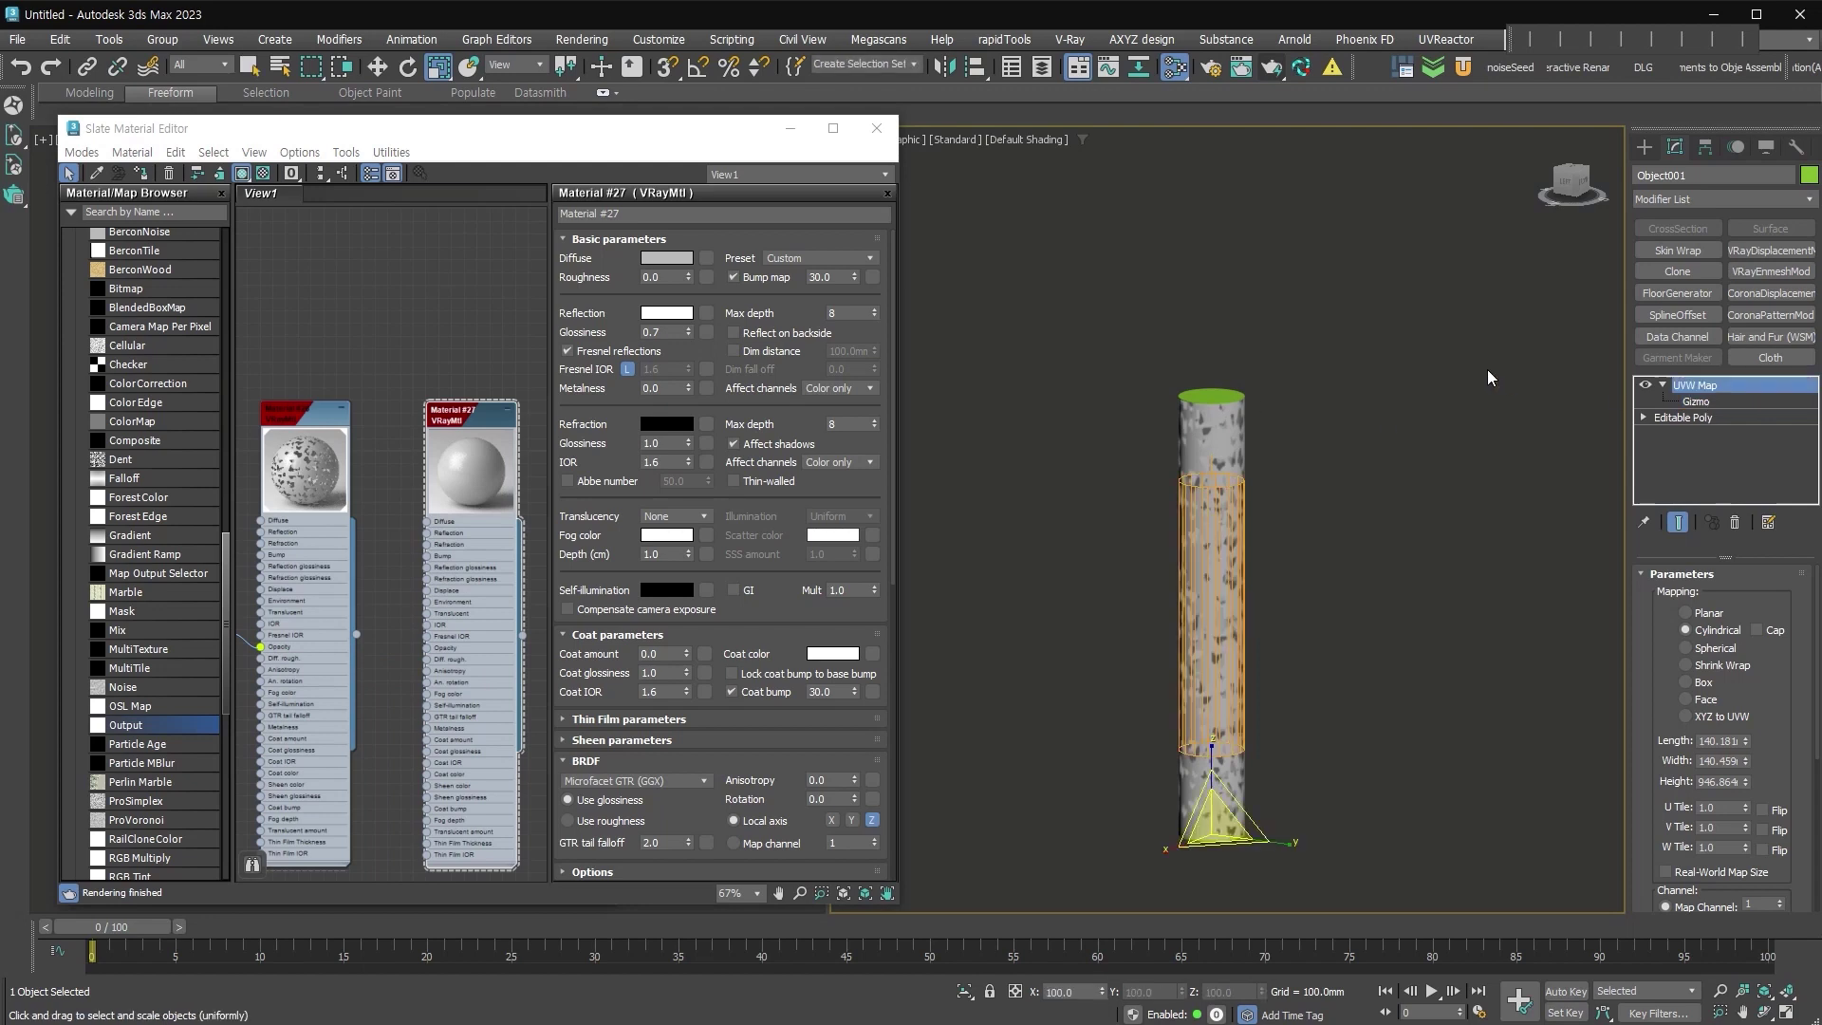
left_click(1224, 394)
left_click(490, 470)
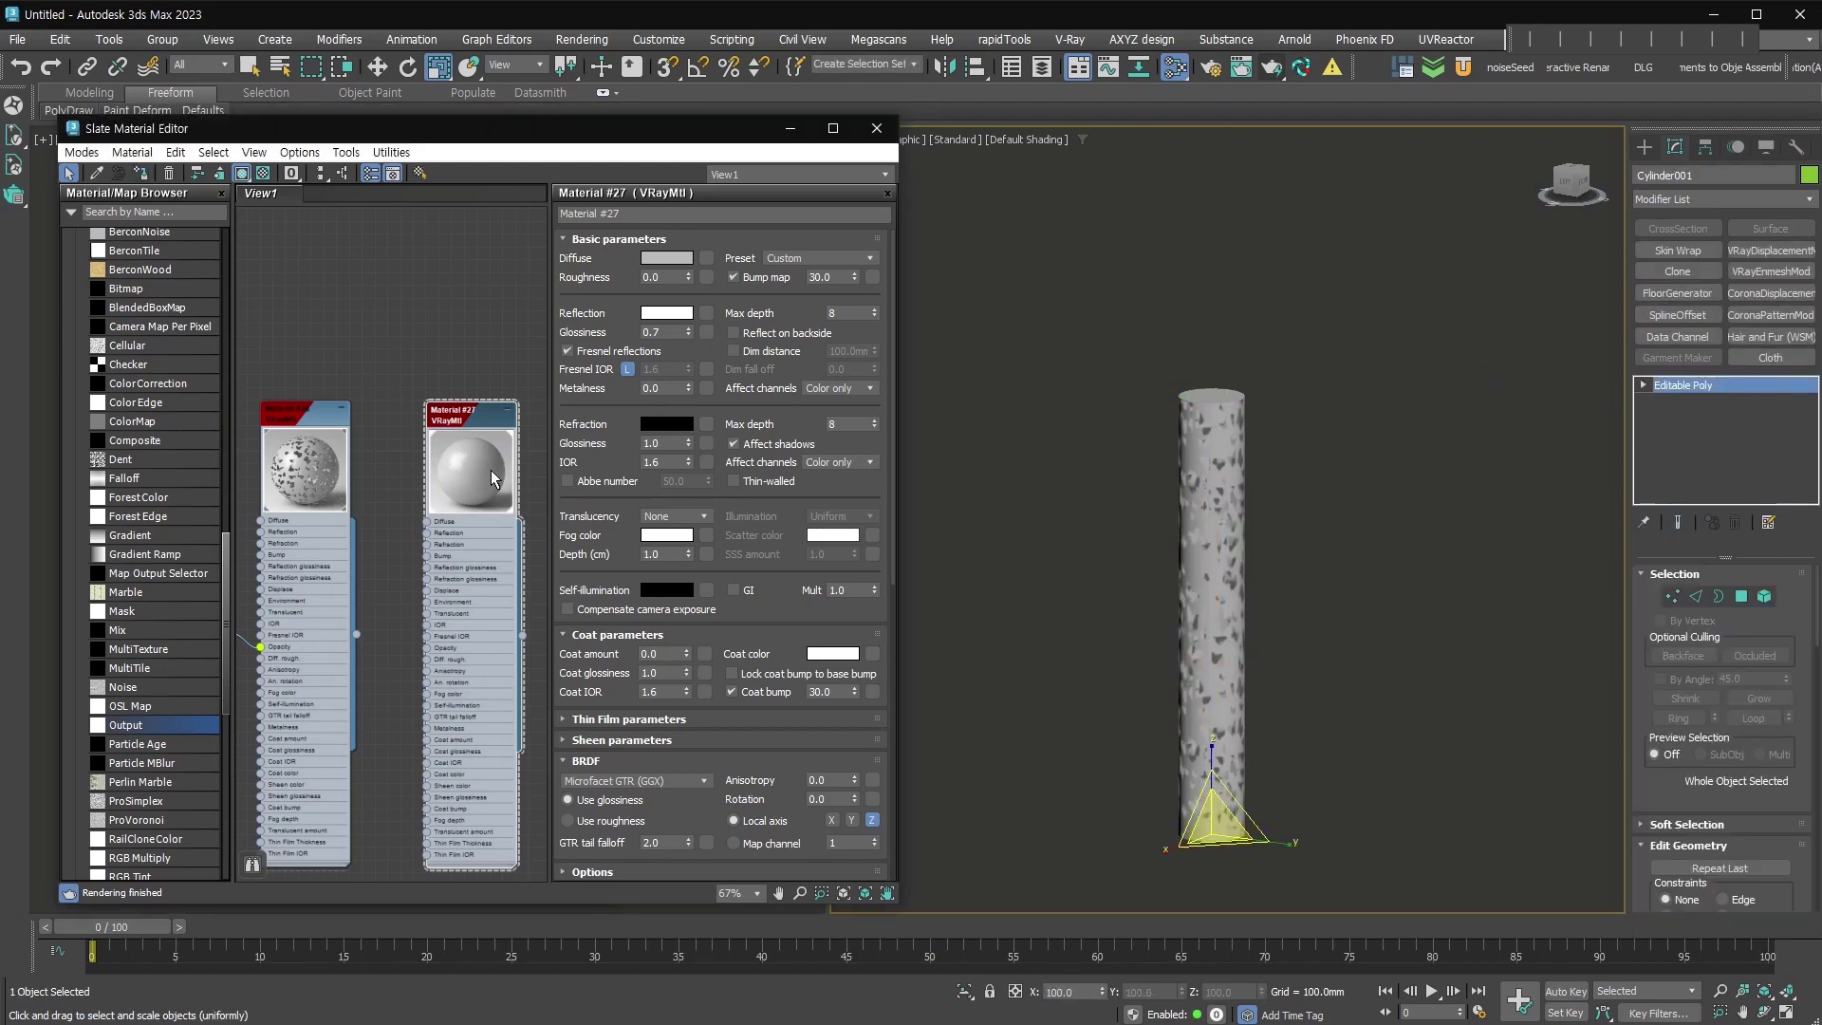
Orbit around the lamp cylinder, deselect it, and switch to the Top view.
mouse_move(1345, 704)
middle_mouse_down("alt")
mouse_move(1425, 638)
mouse_move(1311, 663)
mouse_move(1455, 736)
middle_mouse_up("alt")
left_click(1311, 663)
key("t")
scroll(1395, 663, "down", 3)
scroll(1391, 652, "down", 2)
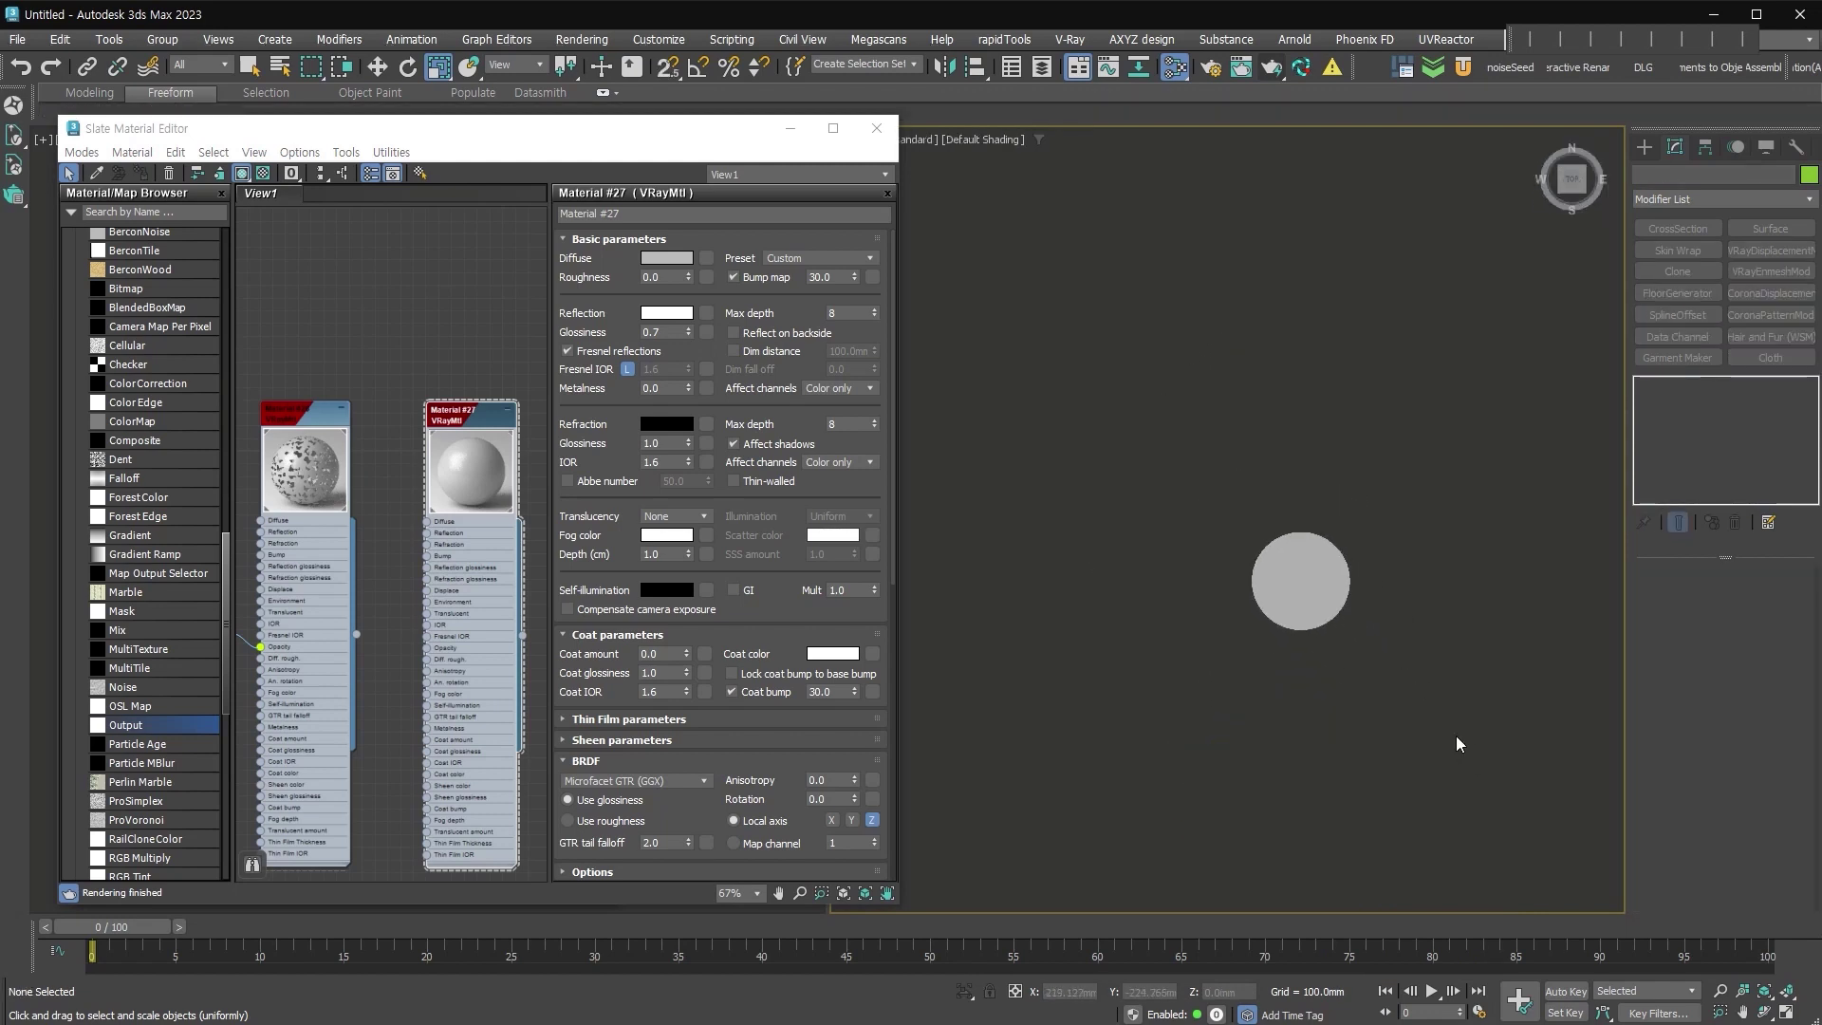
left_click(1643, 147)
Create a large box around the lamp cylinder and return to the Perspective view.
left_click(1677, 275)
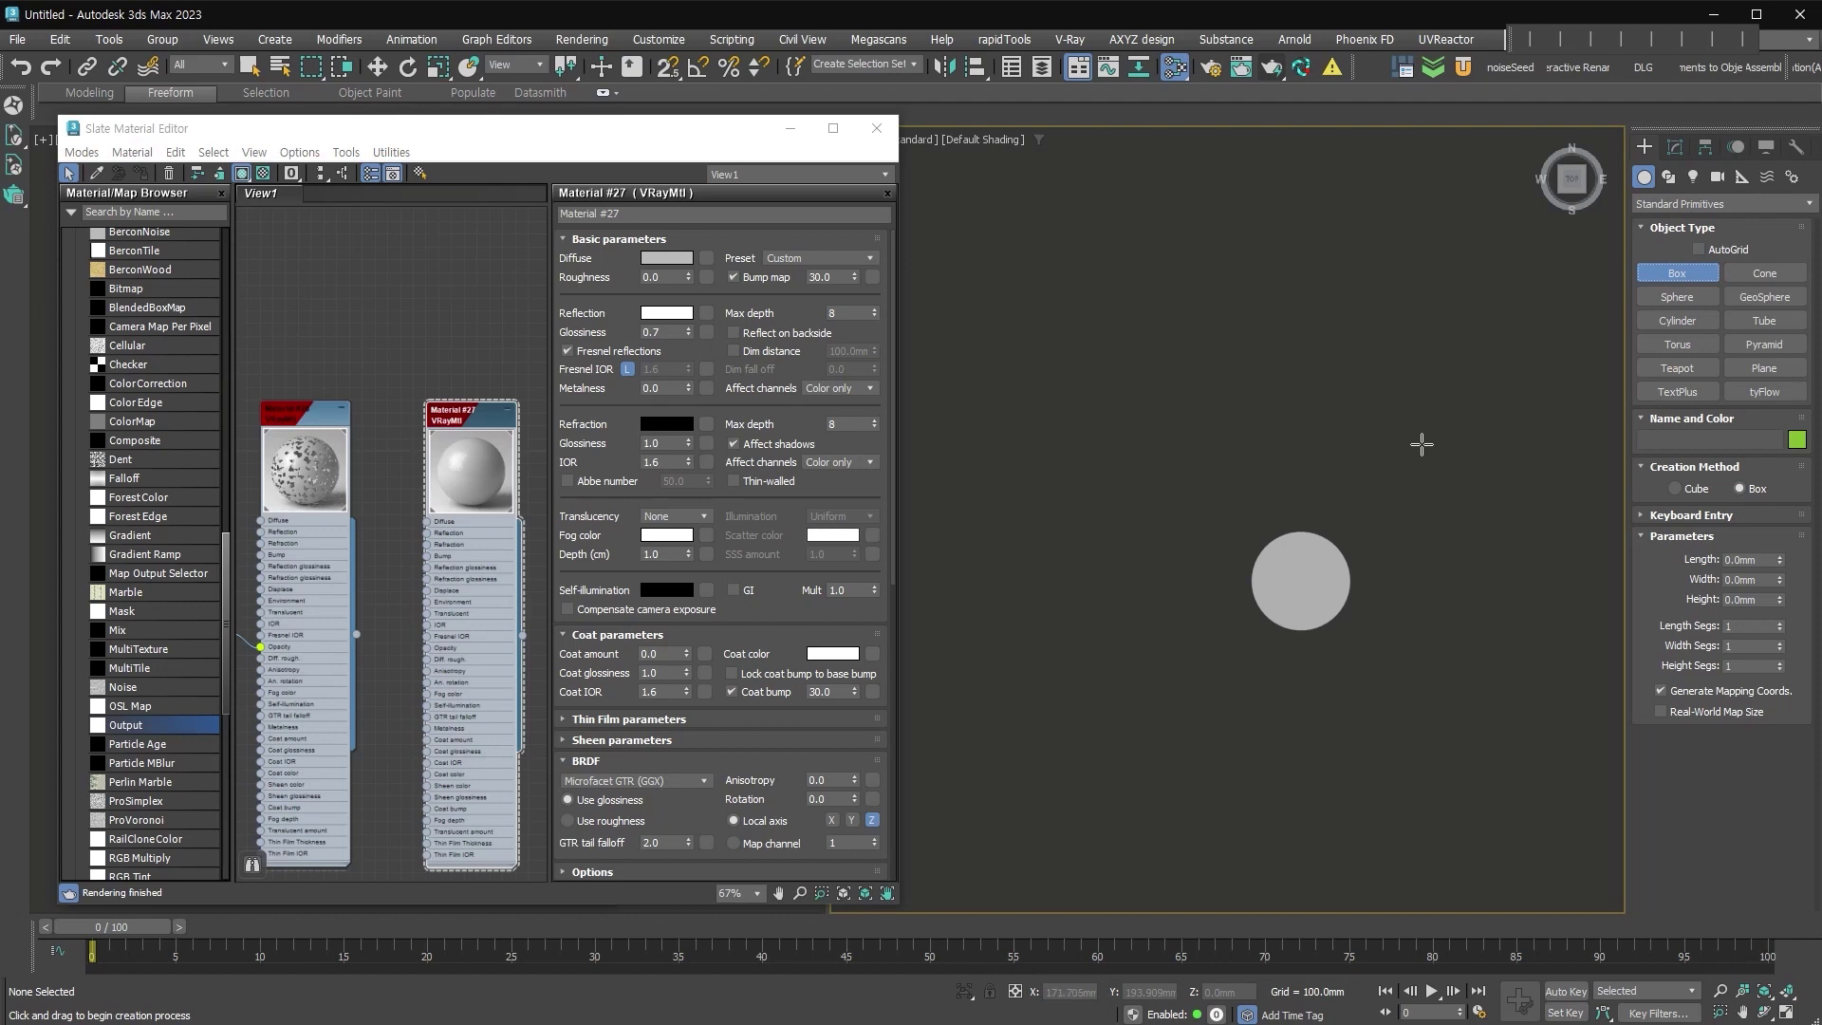
left_click_drag(1421, 444, 949, 901)
left_click(972, 272)
key("p")
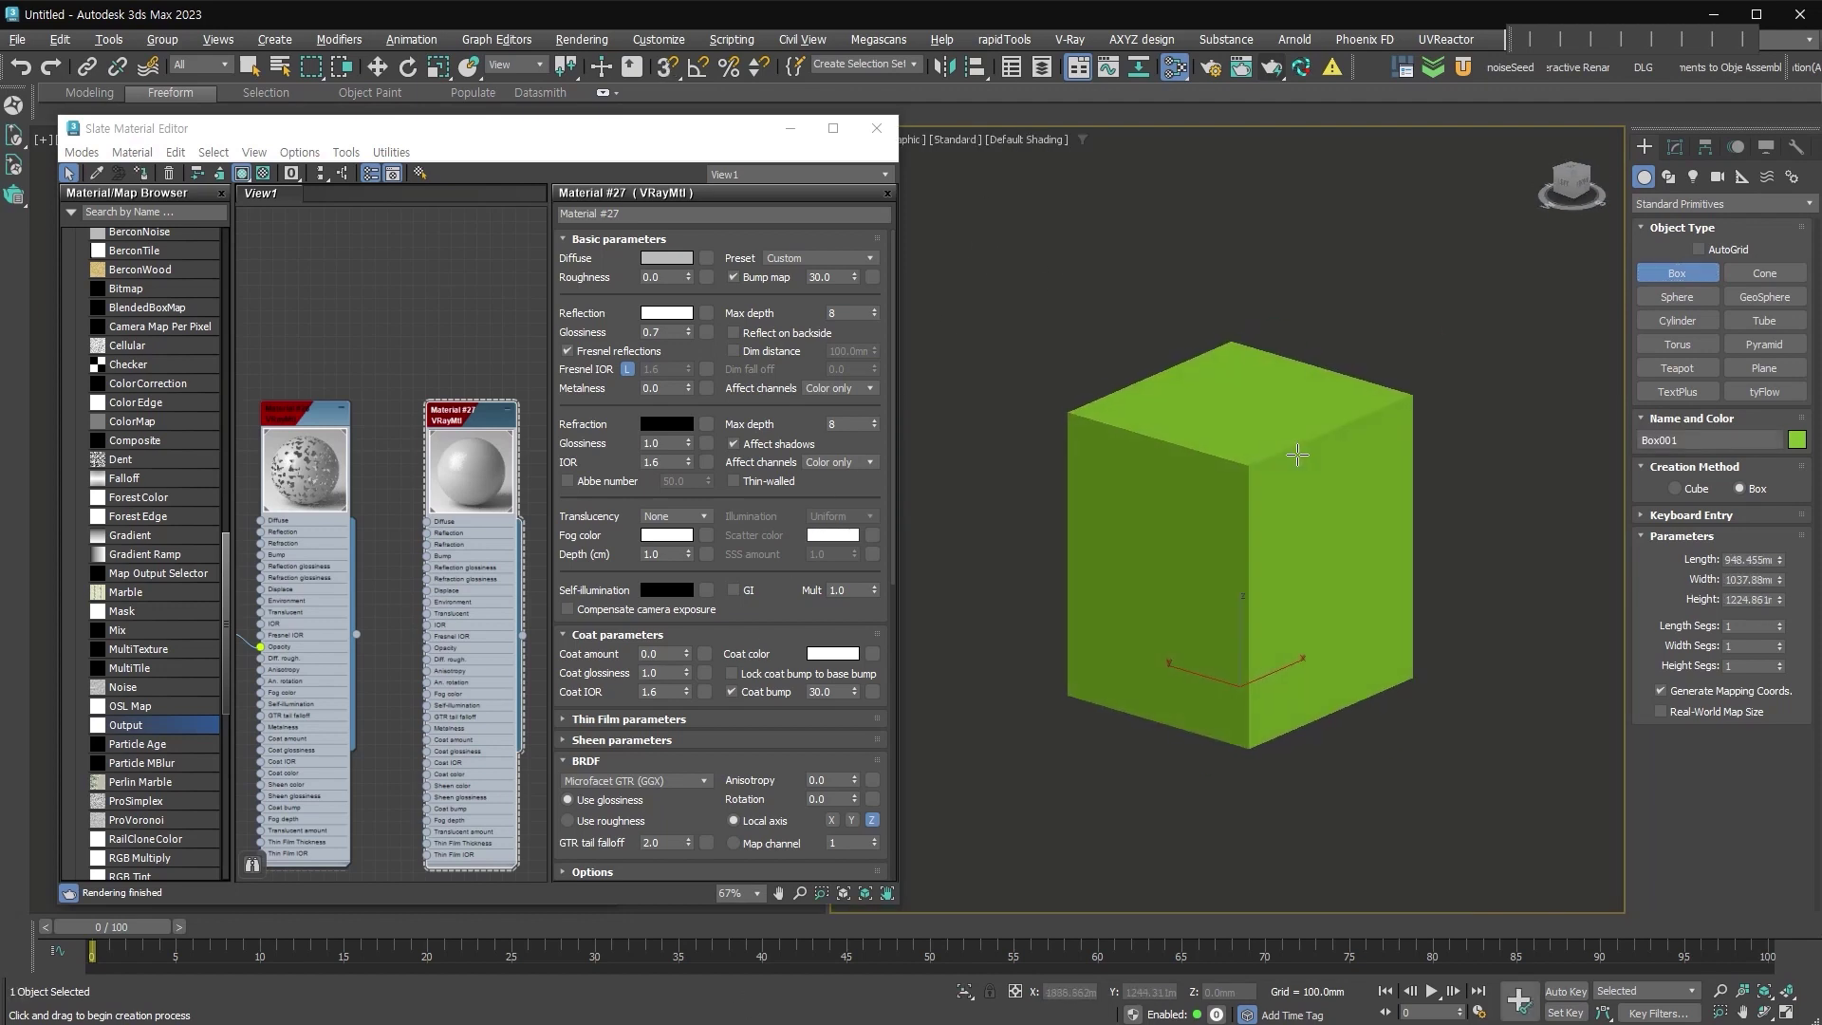
Convert the box to Editable Poly and delete its top and front faces.
left_click(1740, 595)
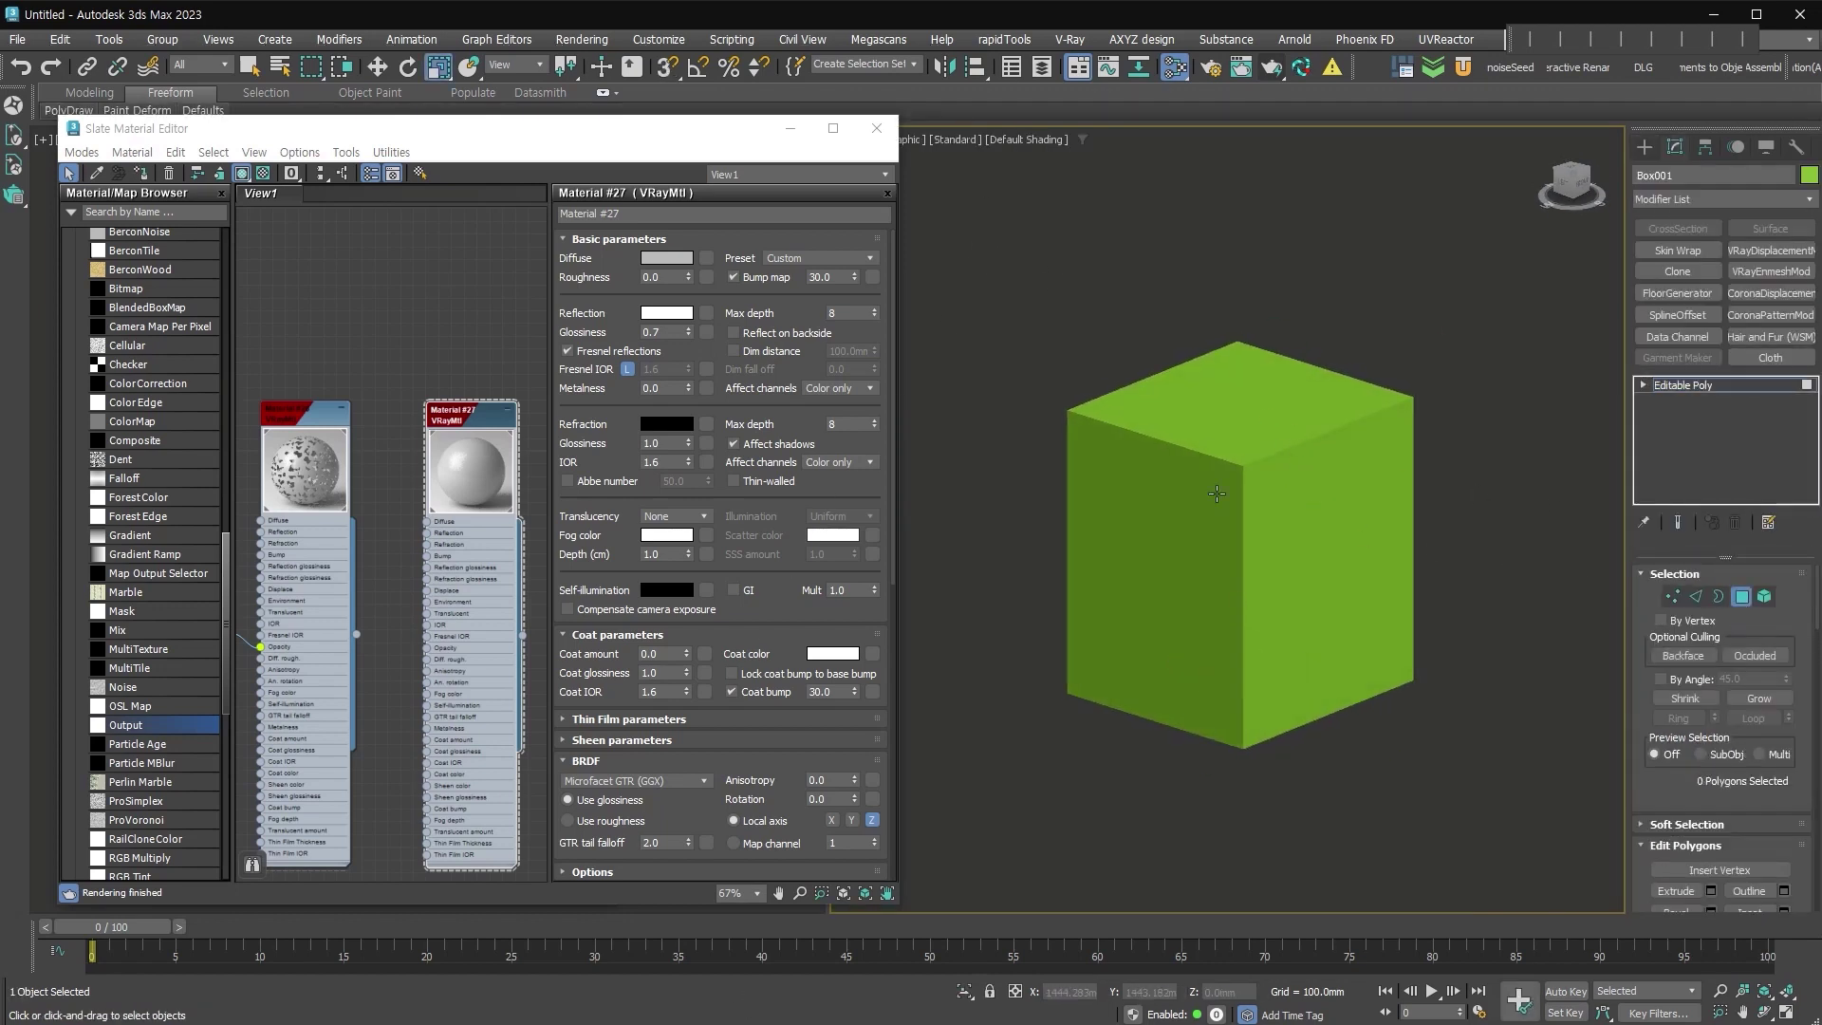
left_click(1245, 438)
key("Delete")
left_click_drag(1295, 245, 1238, 350)
key("Delete")
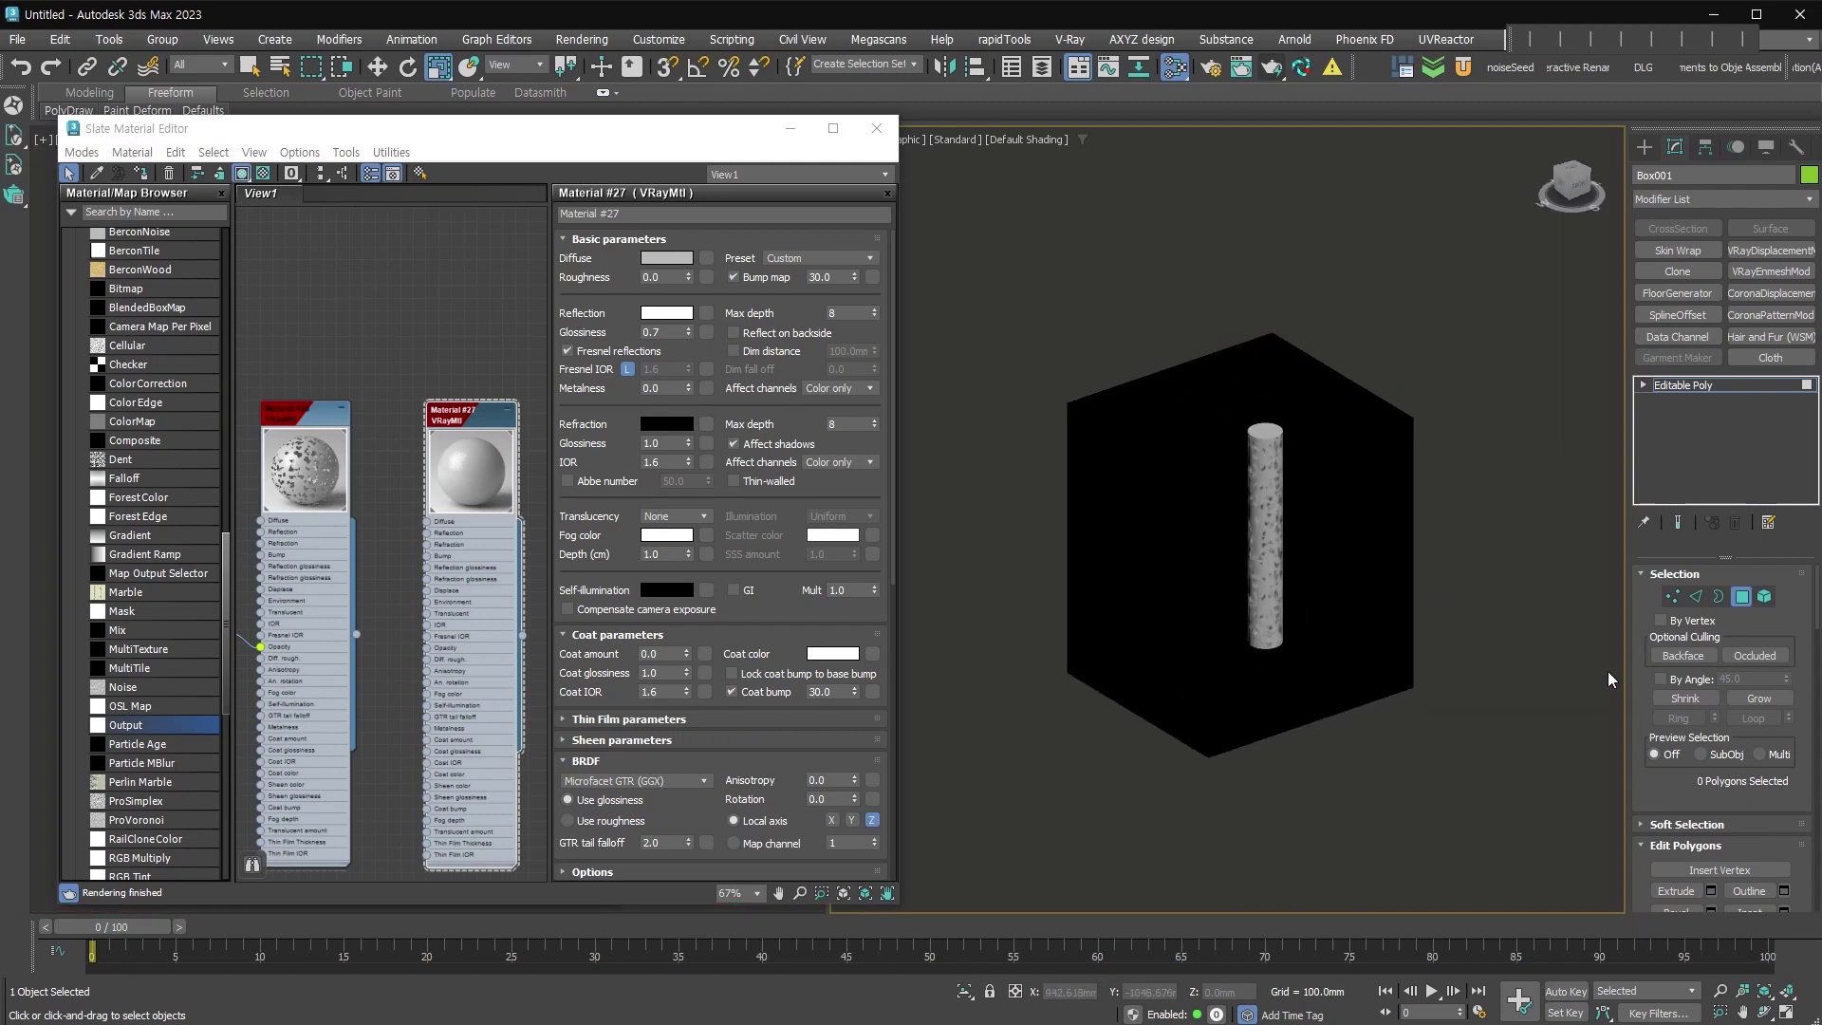
key("ctrl+a")
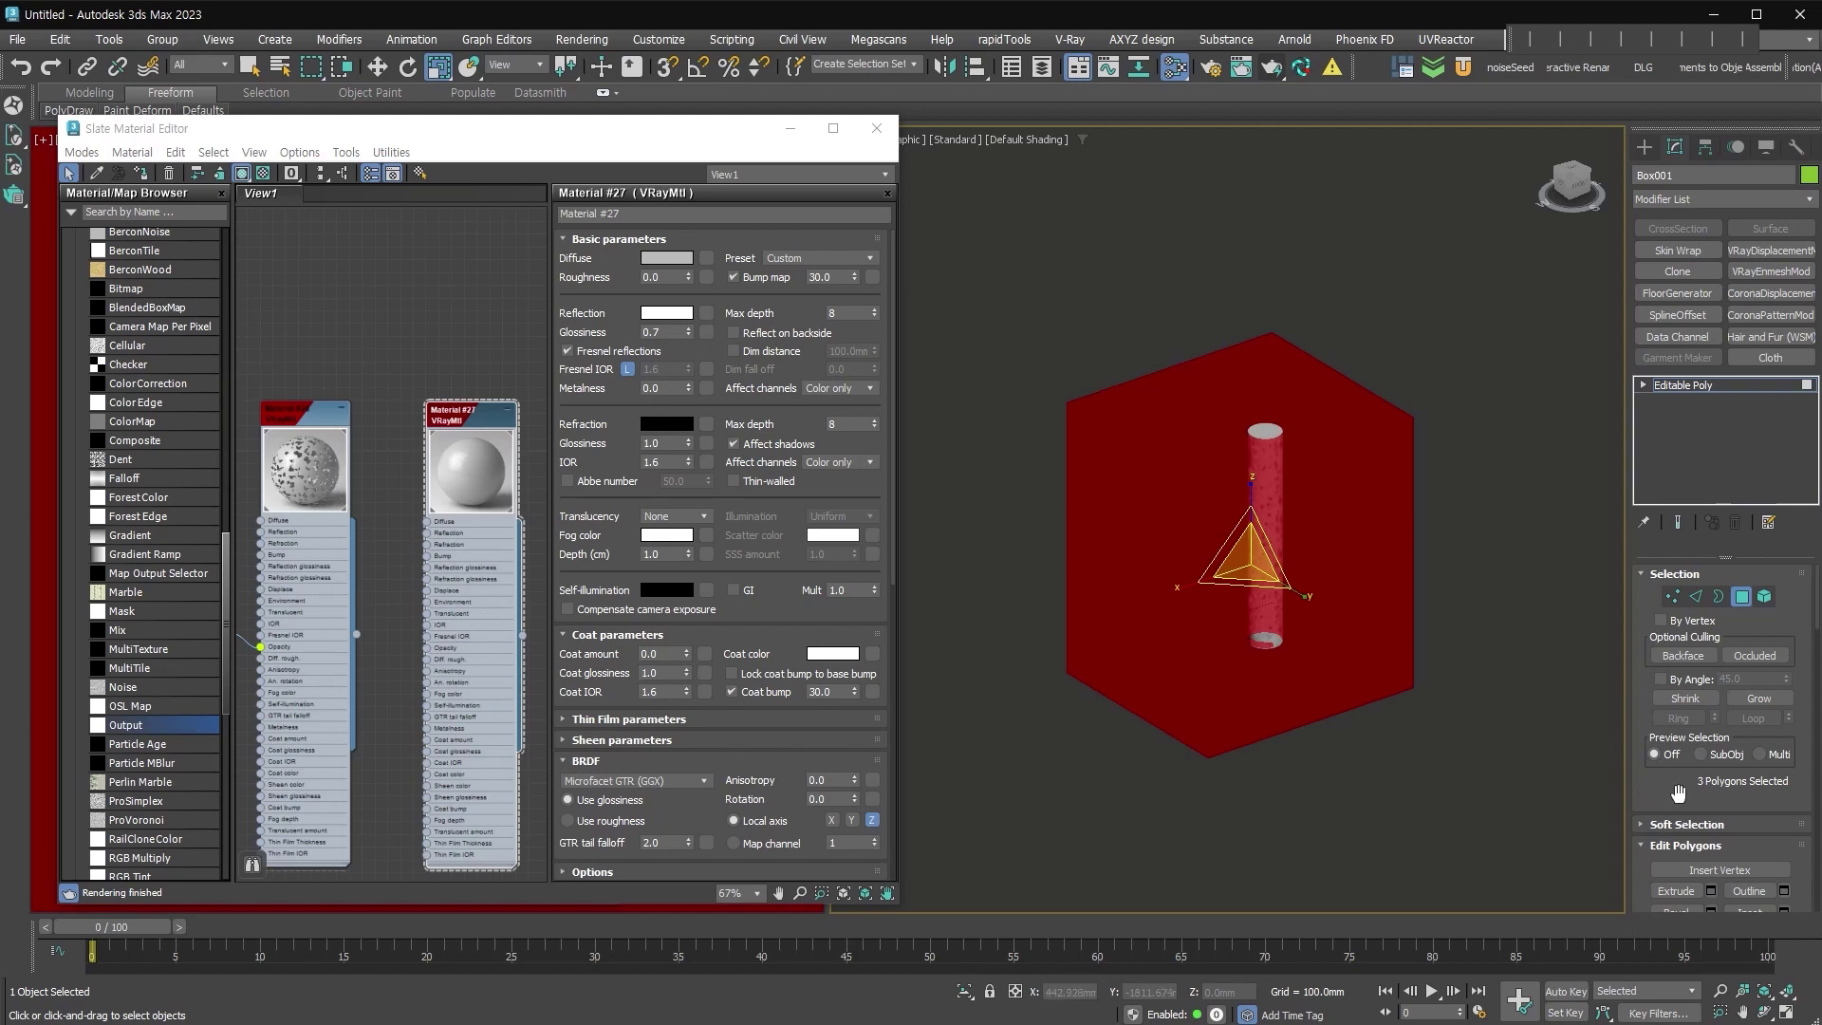
Flip Box001's three remaining polygons so the floor and back walls face inward.
scroll(1708, 788, "down", 3)
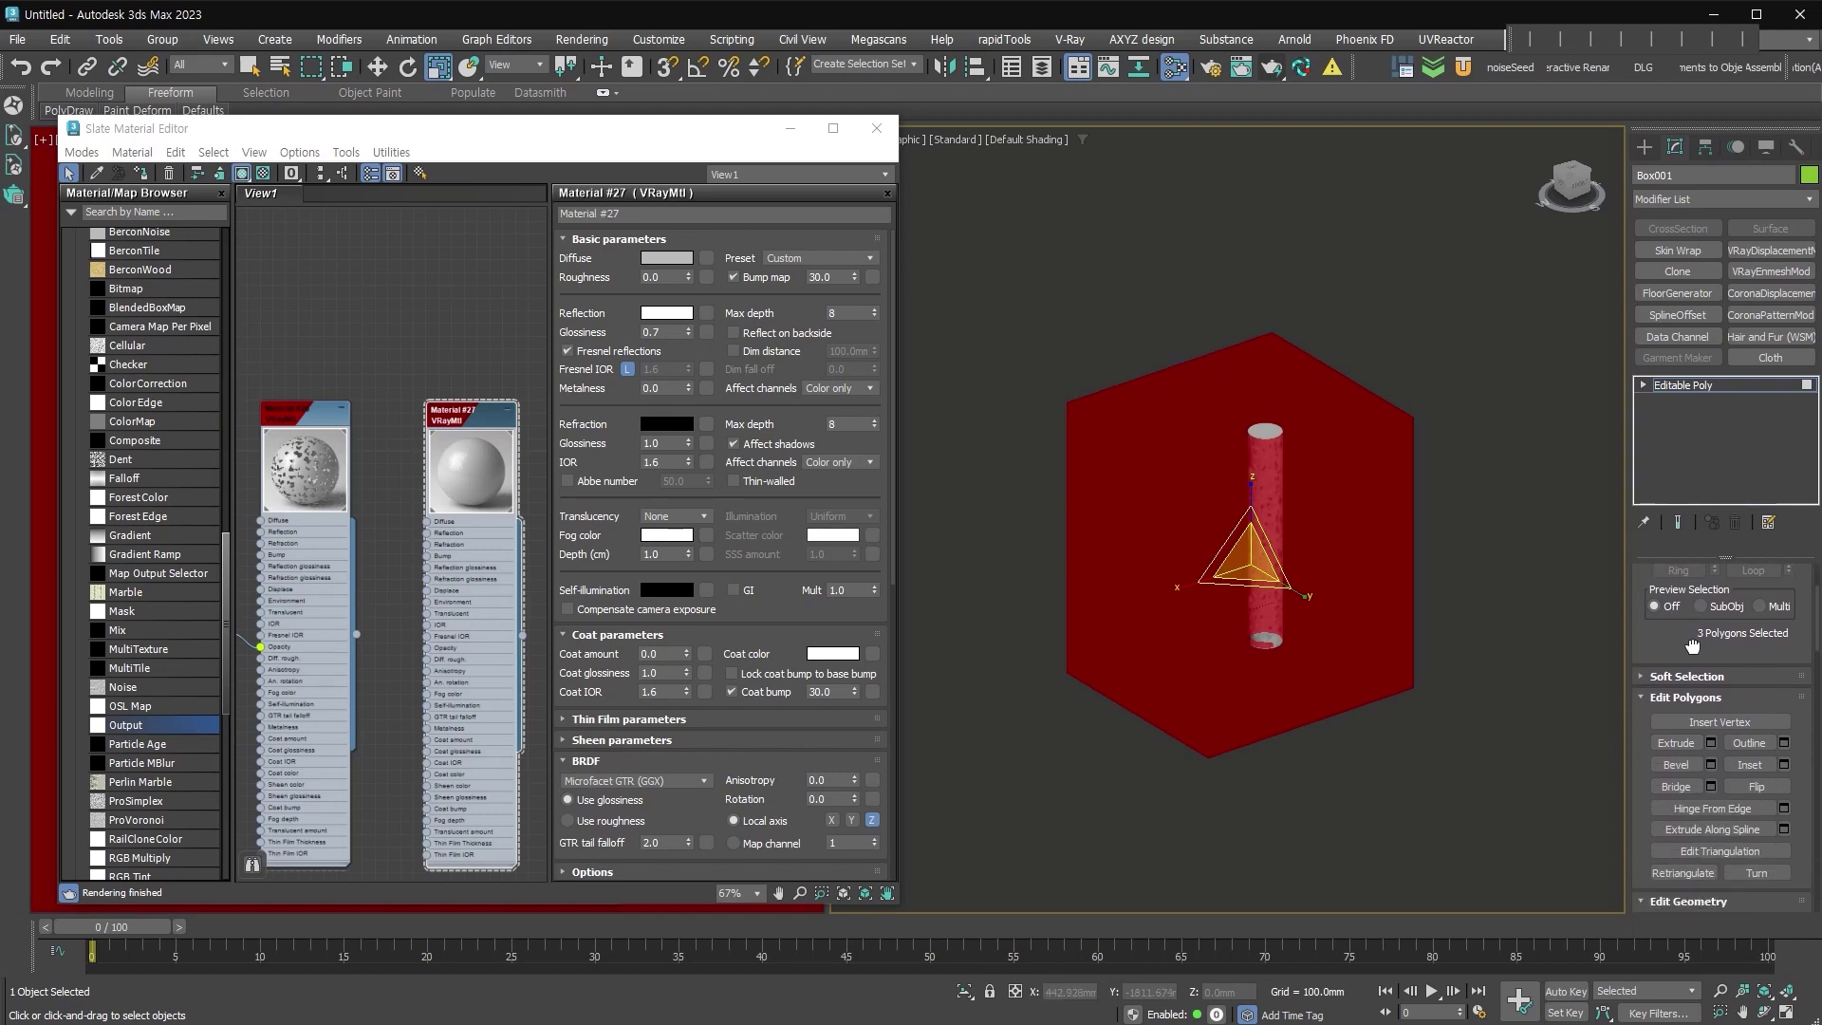
left_click(1774, 788)
left_click(1509, 813)
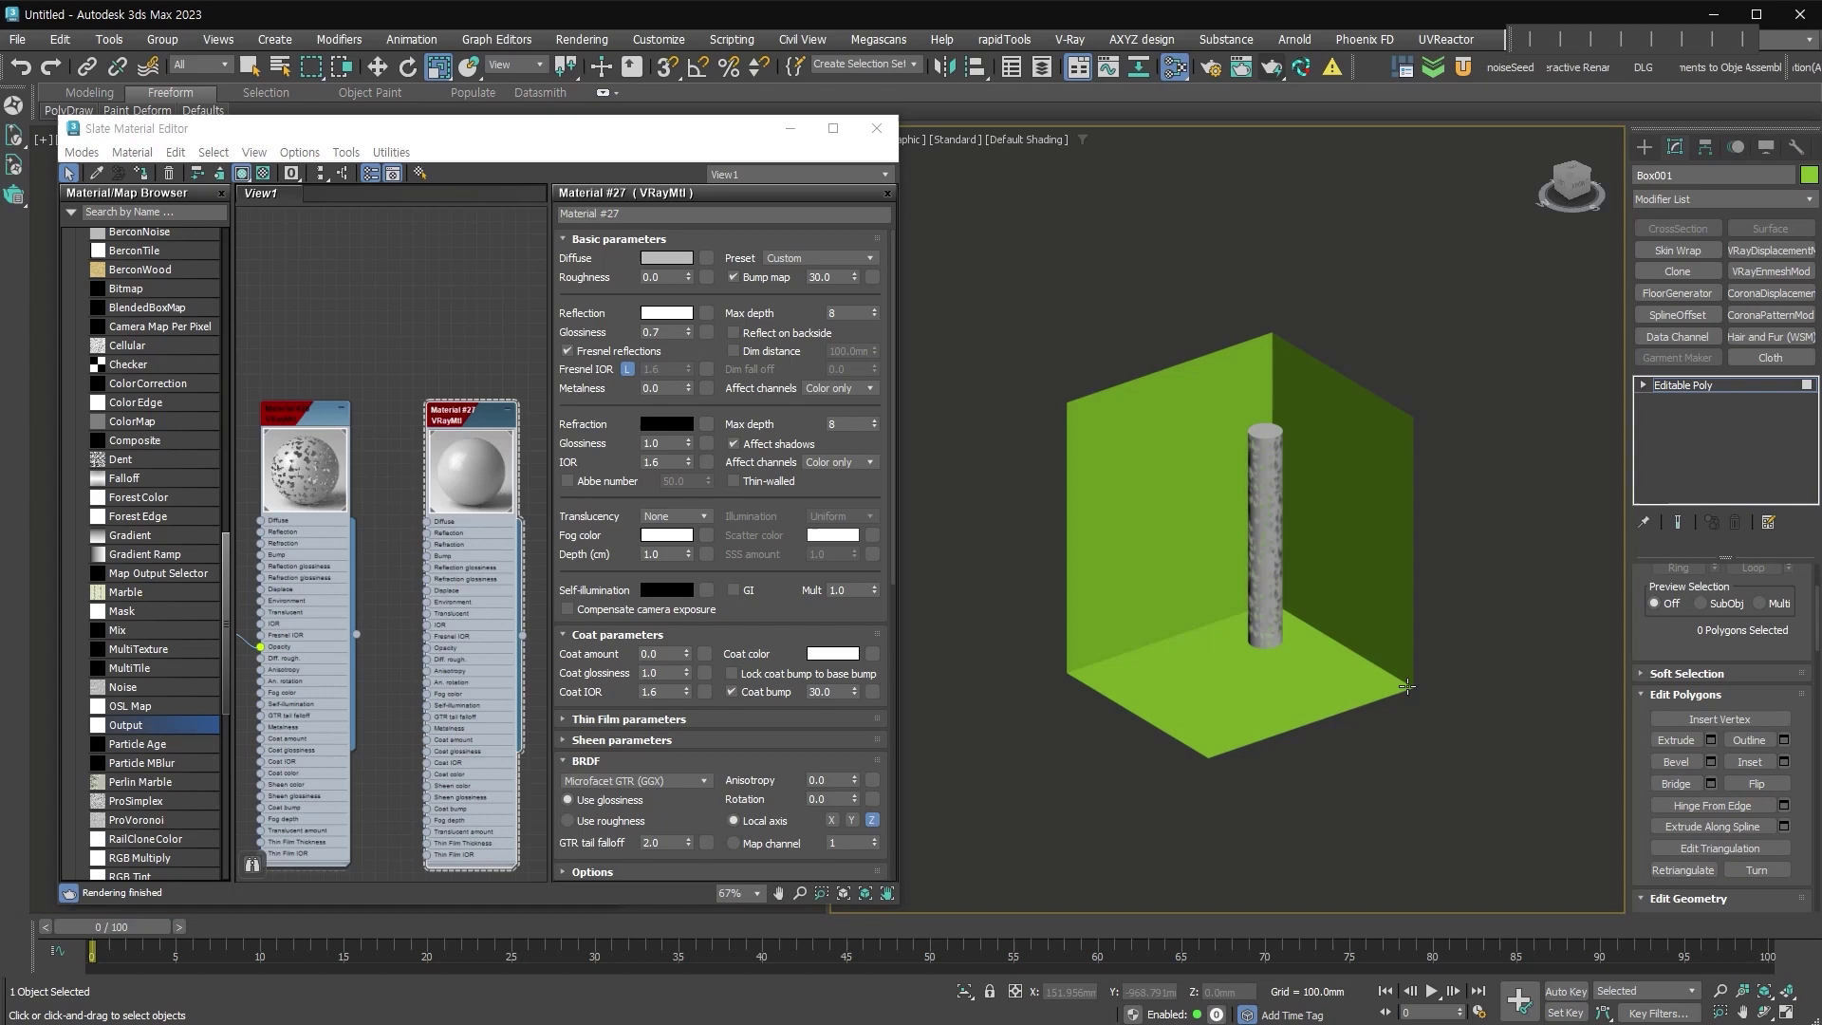
scroll(1305, 544, "up", 4)
scroll(355, 248, "up", 3)
scroll(173, 427, "up", 5)
scroll(181, 413, "up", 5)
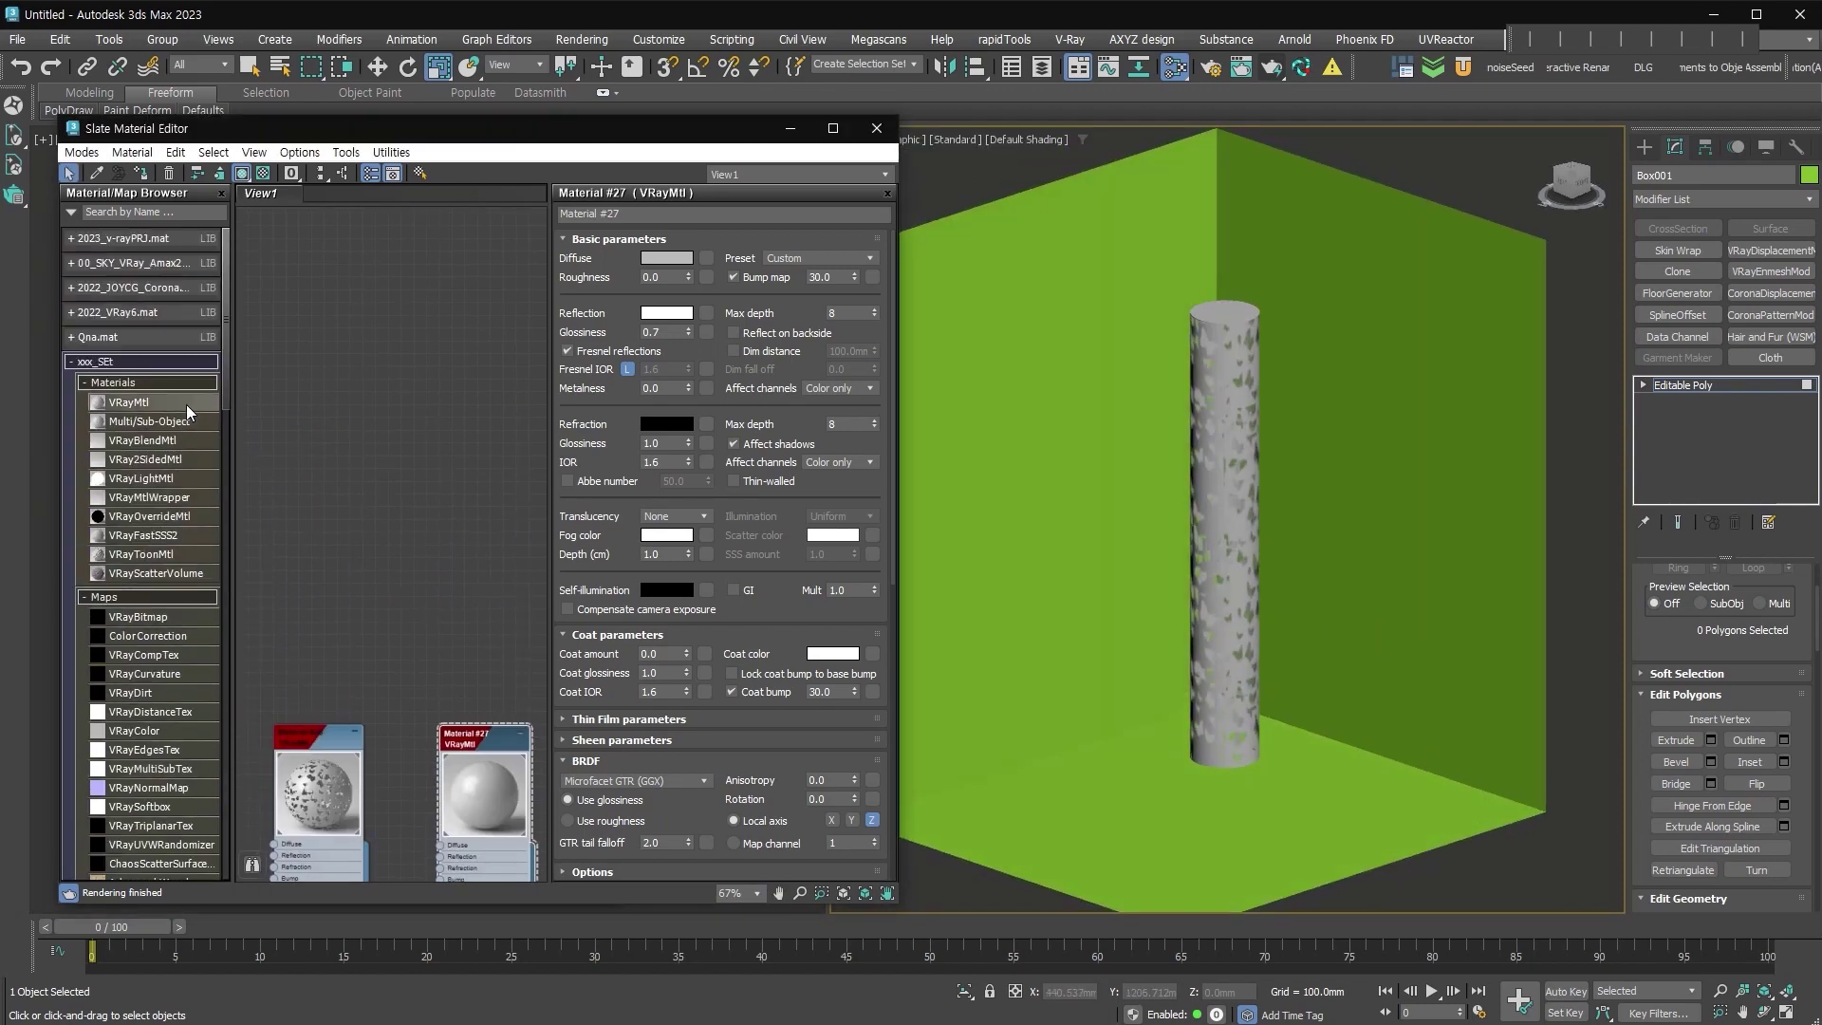
Add Material #28, a VRayMtl with diffuse grey 200, plus a VRayDirt map (Map #10).
left_click_drag(416, 343, 416, 343)
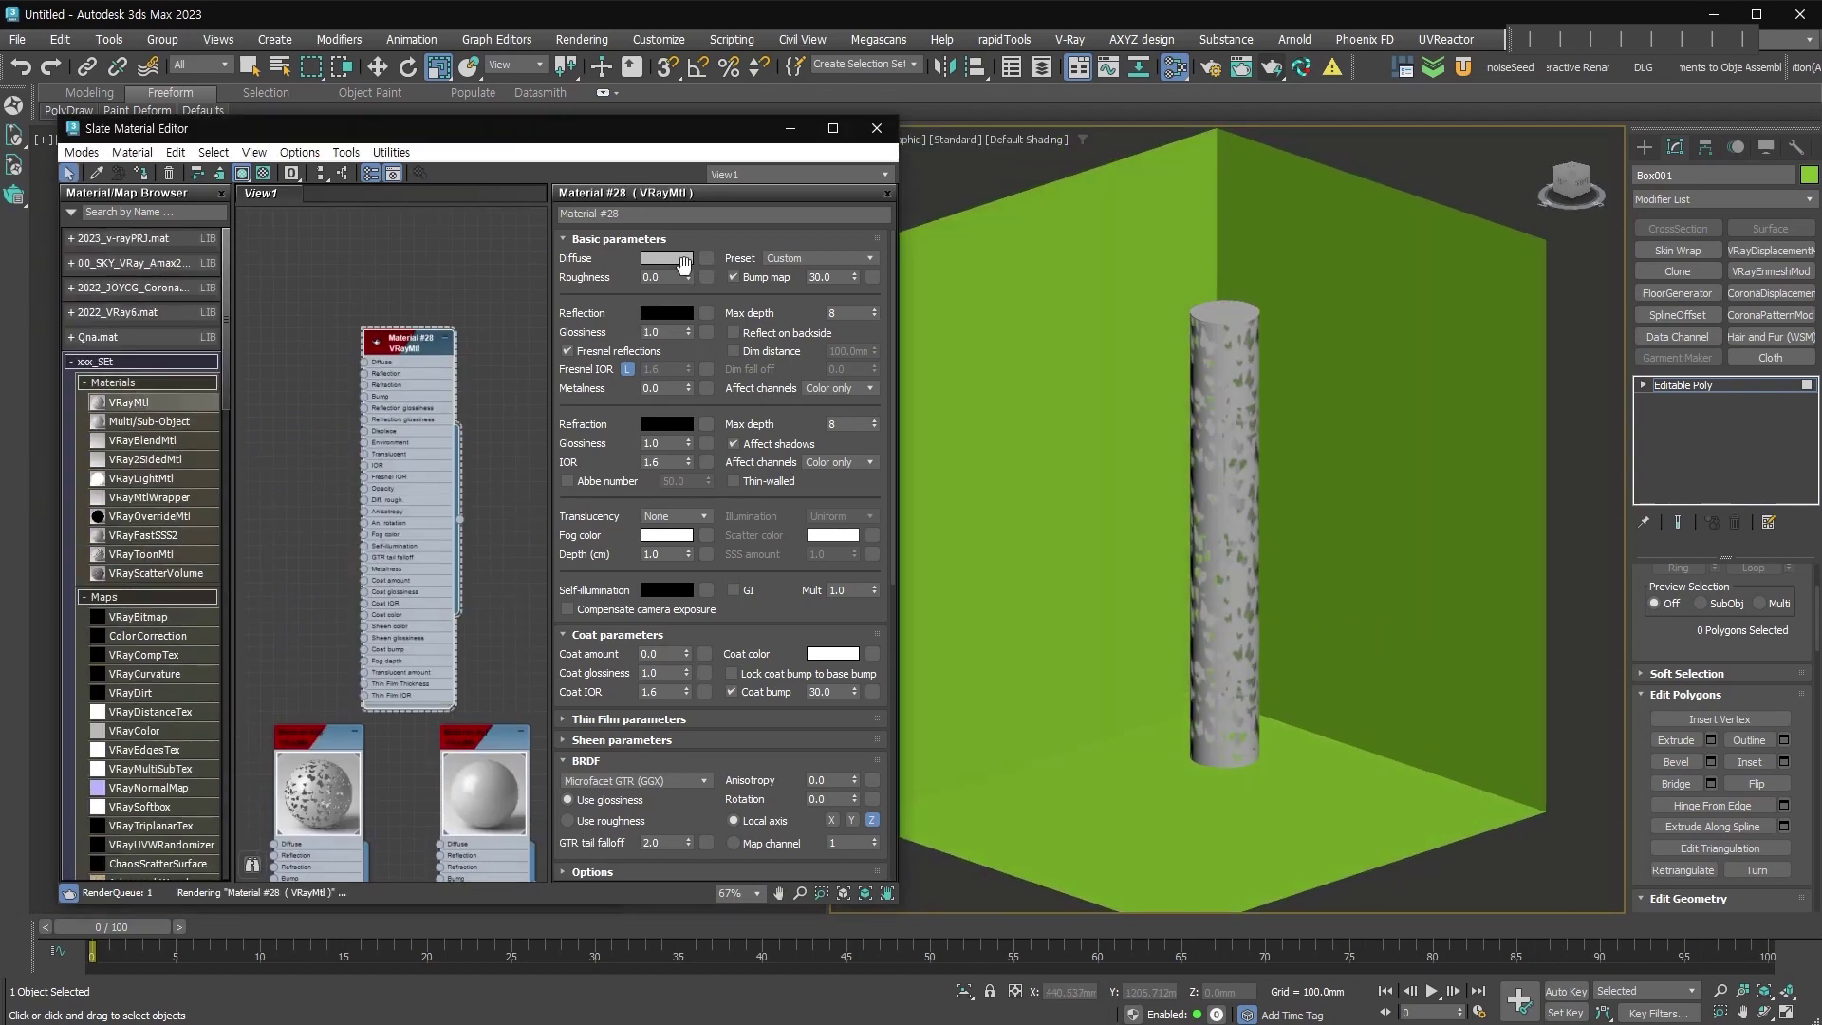
left_click(675, 258)
left_click(579, 156)
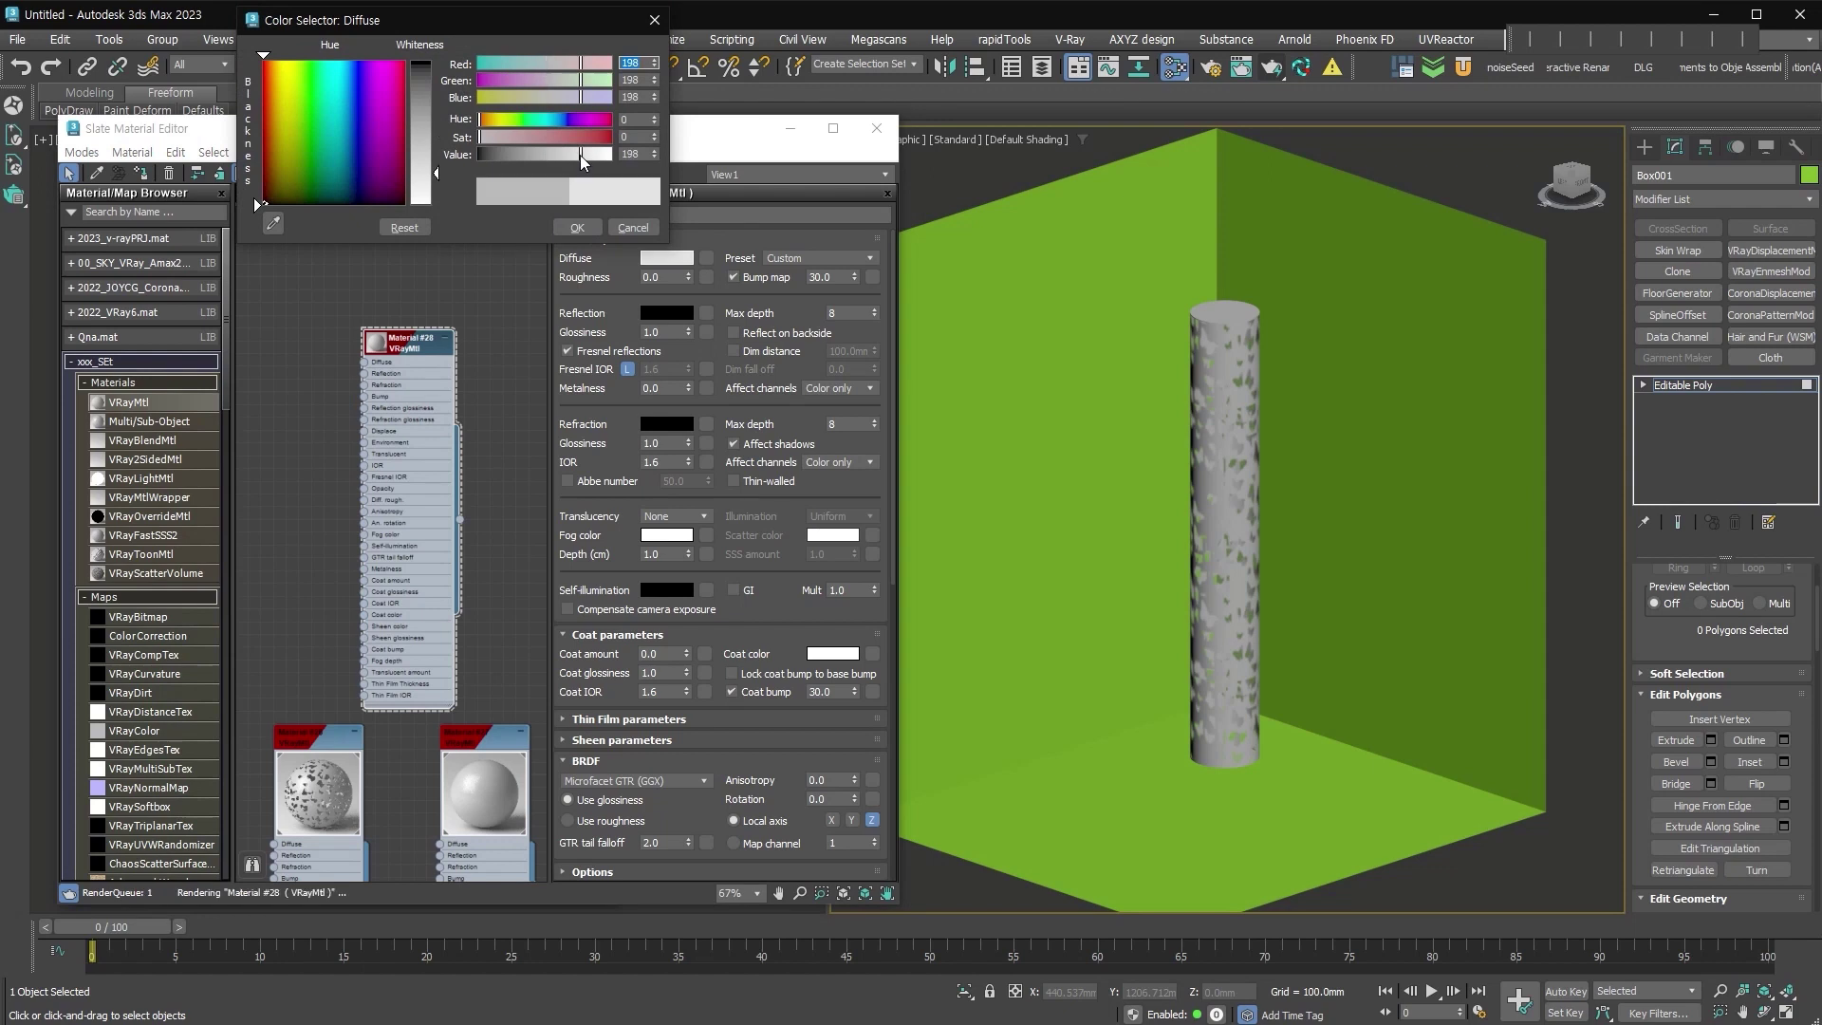
left_click(596, 233)
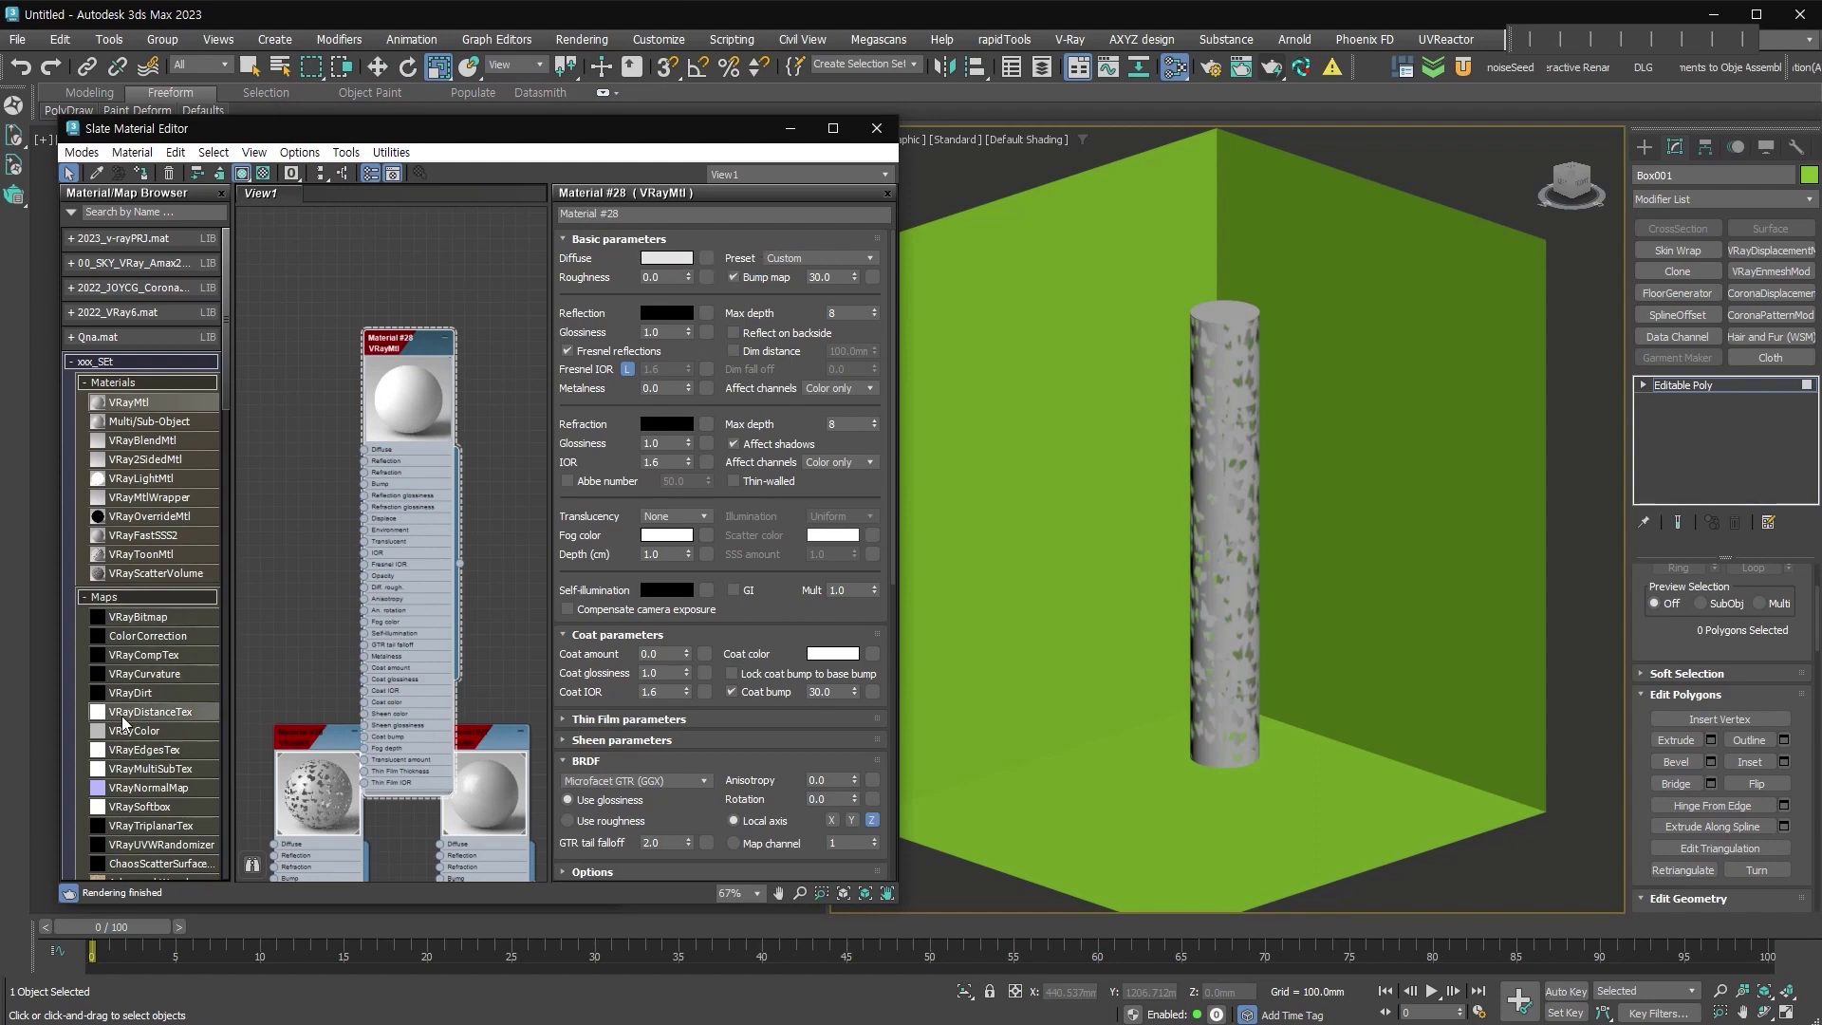
scroll(138, 711, "down", 1)
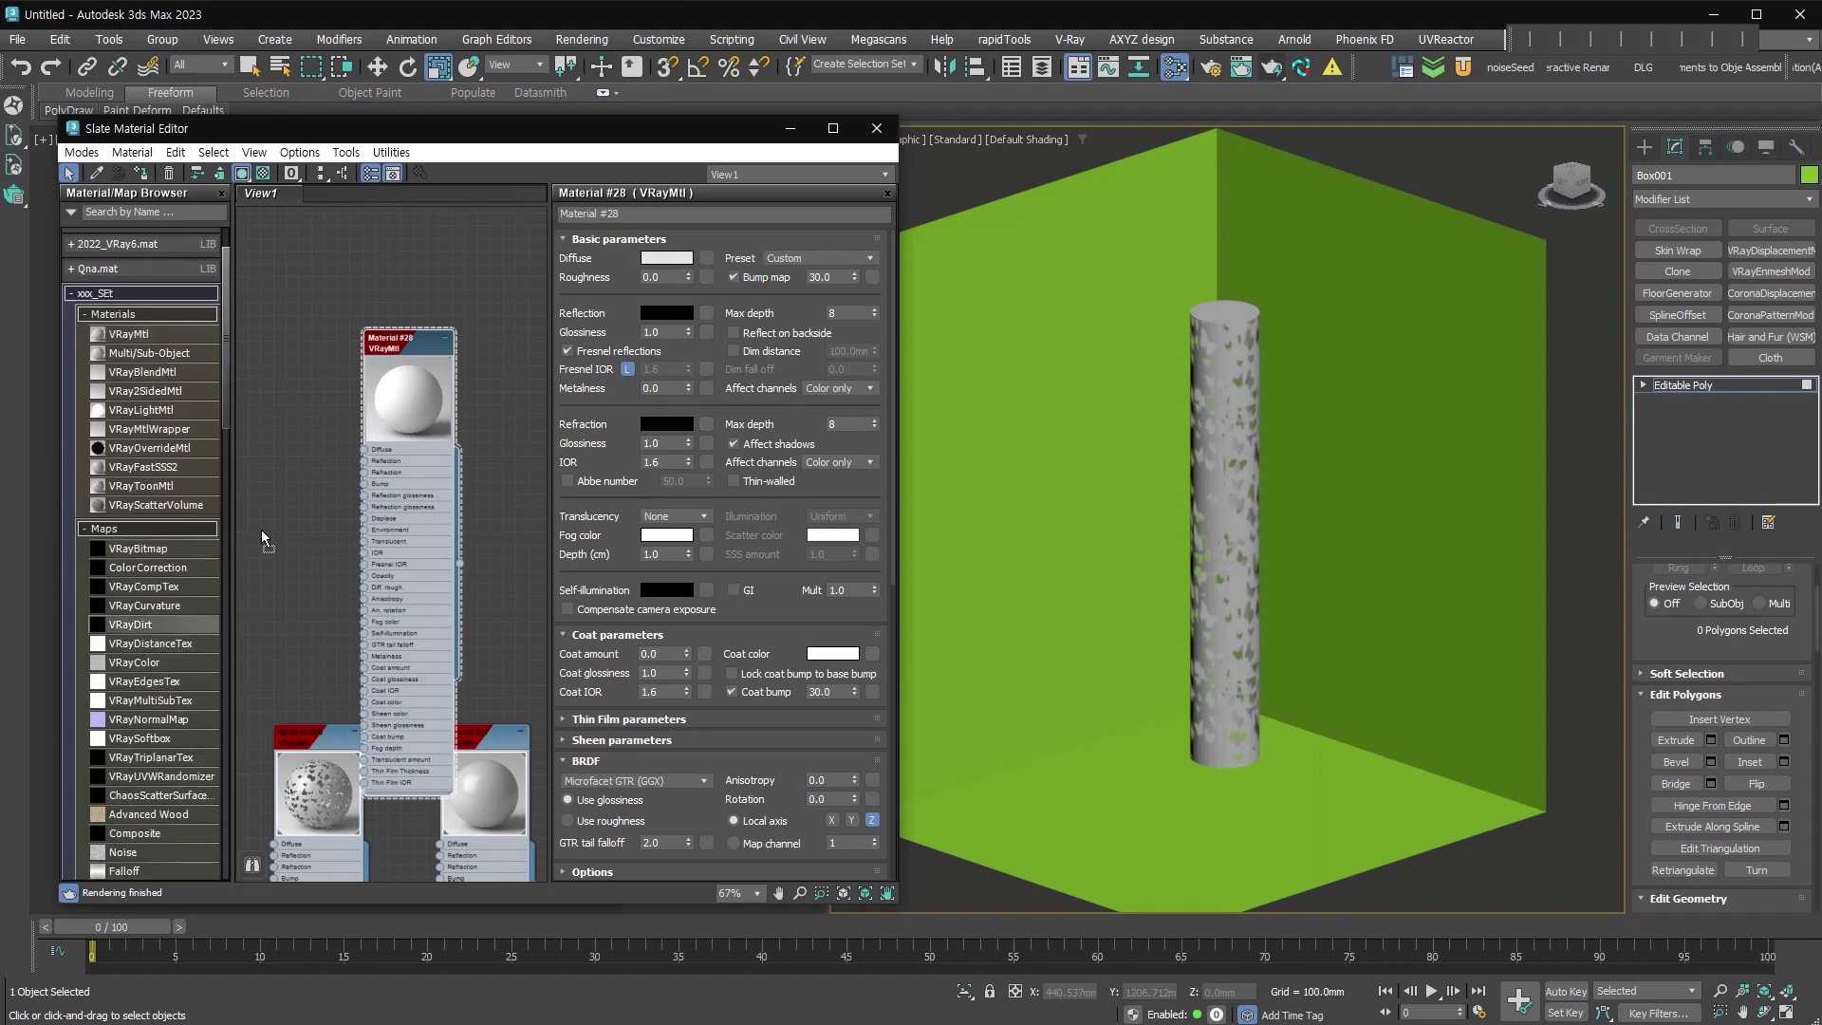
left_click_drag(302, 420, 288, 386)
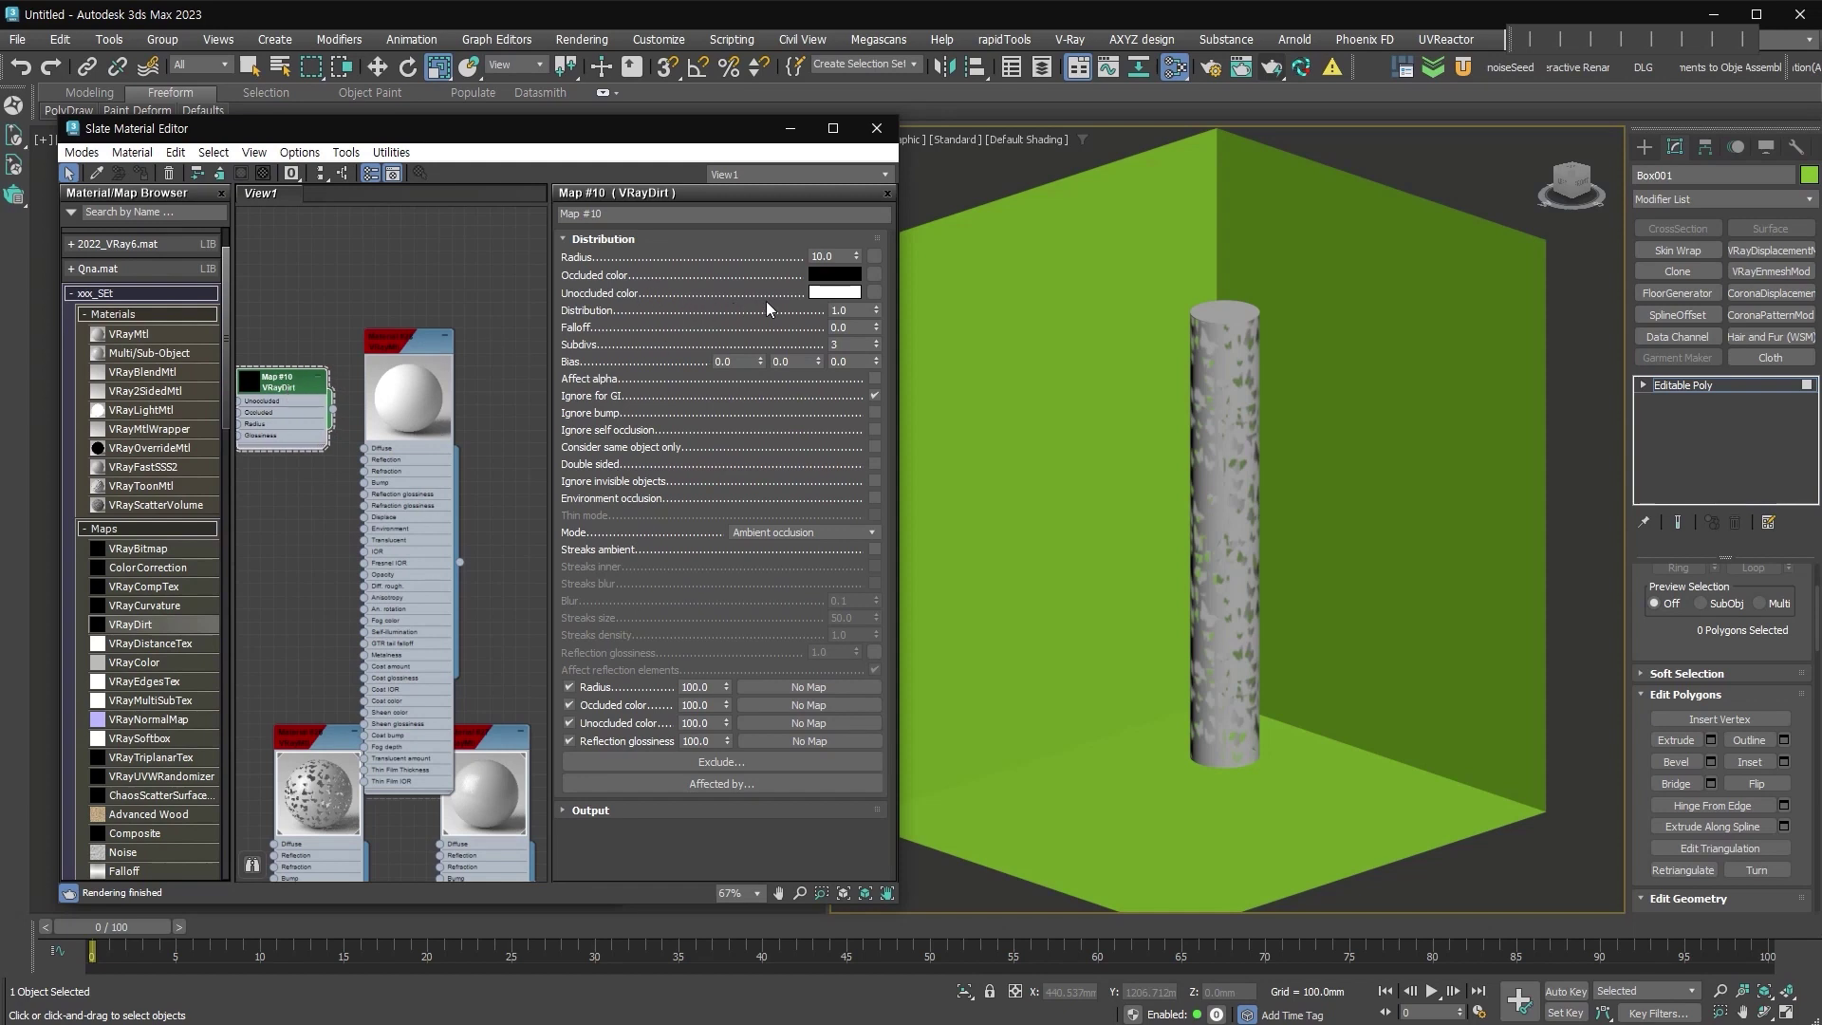
Paste light grey into VRayDirt's Unoccluded and Occluded colours, then darken Occluded to 124.
right_click(827, 290)
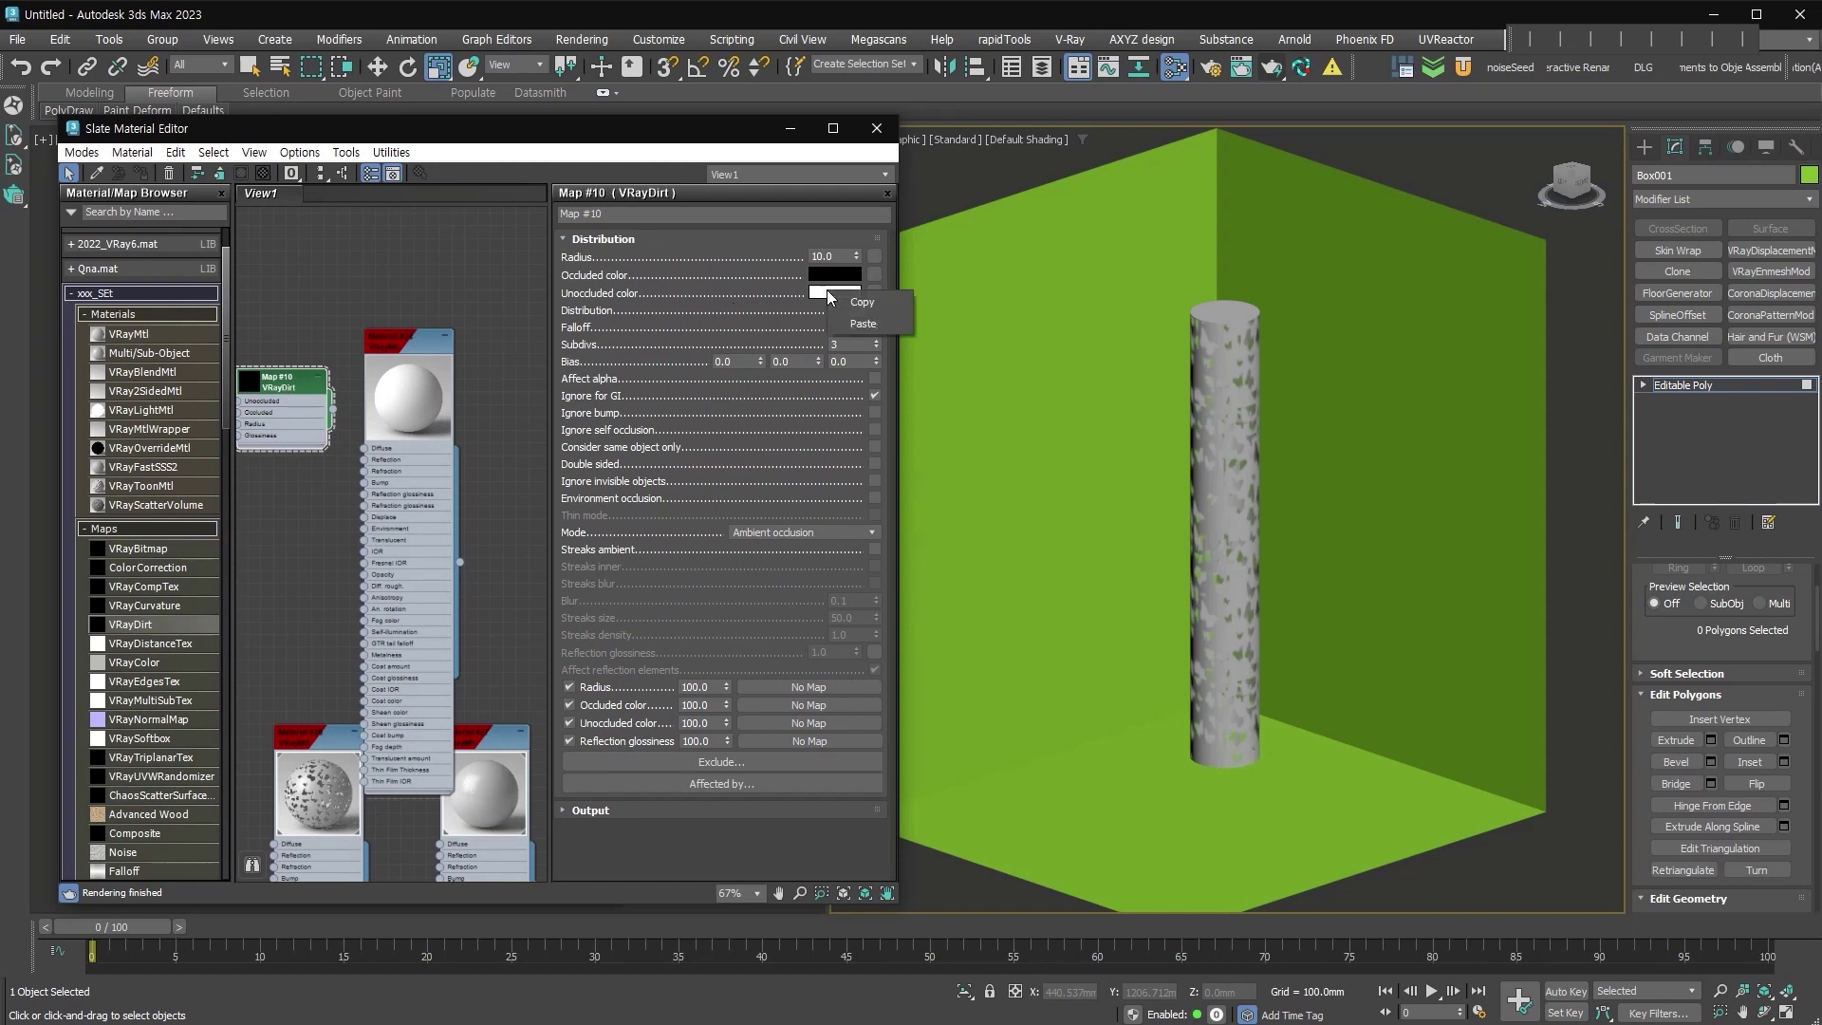
left_click(875, 323)
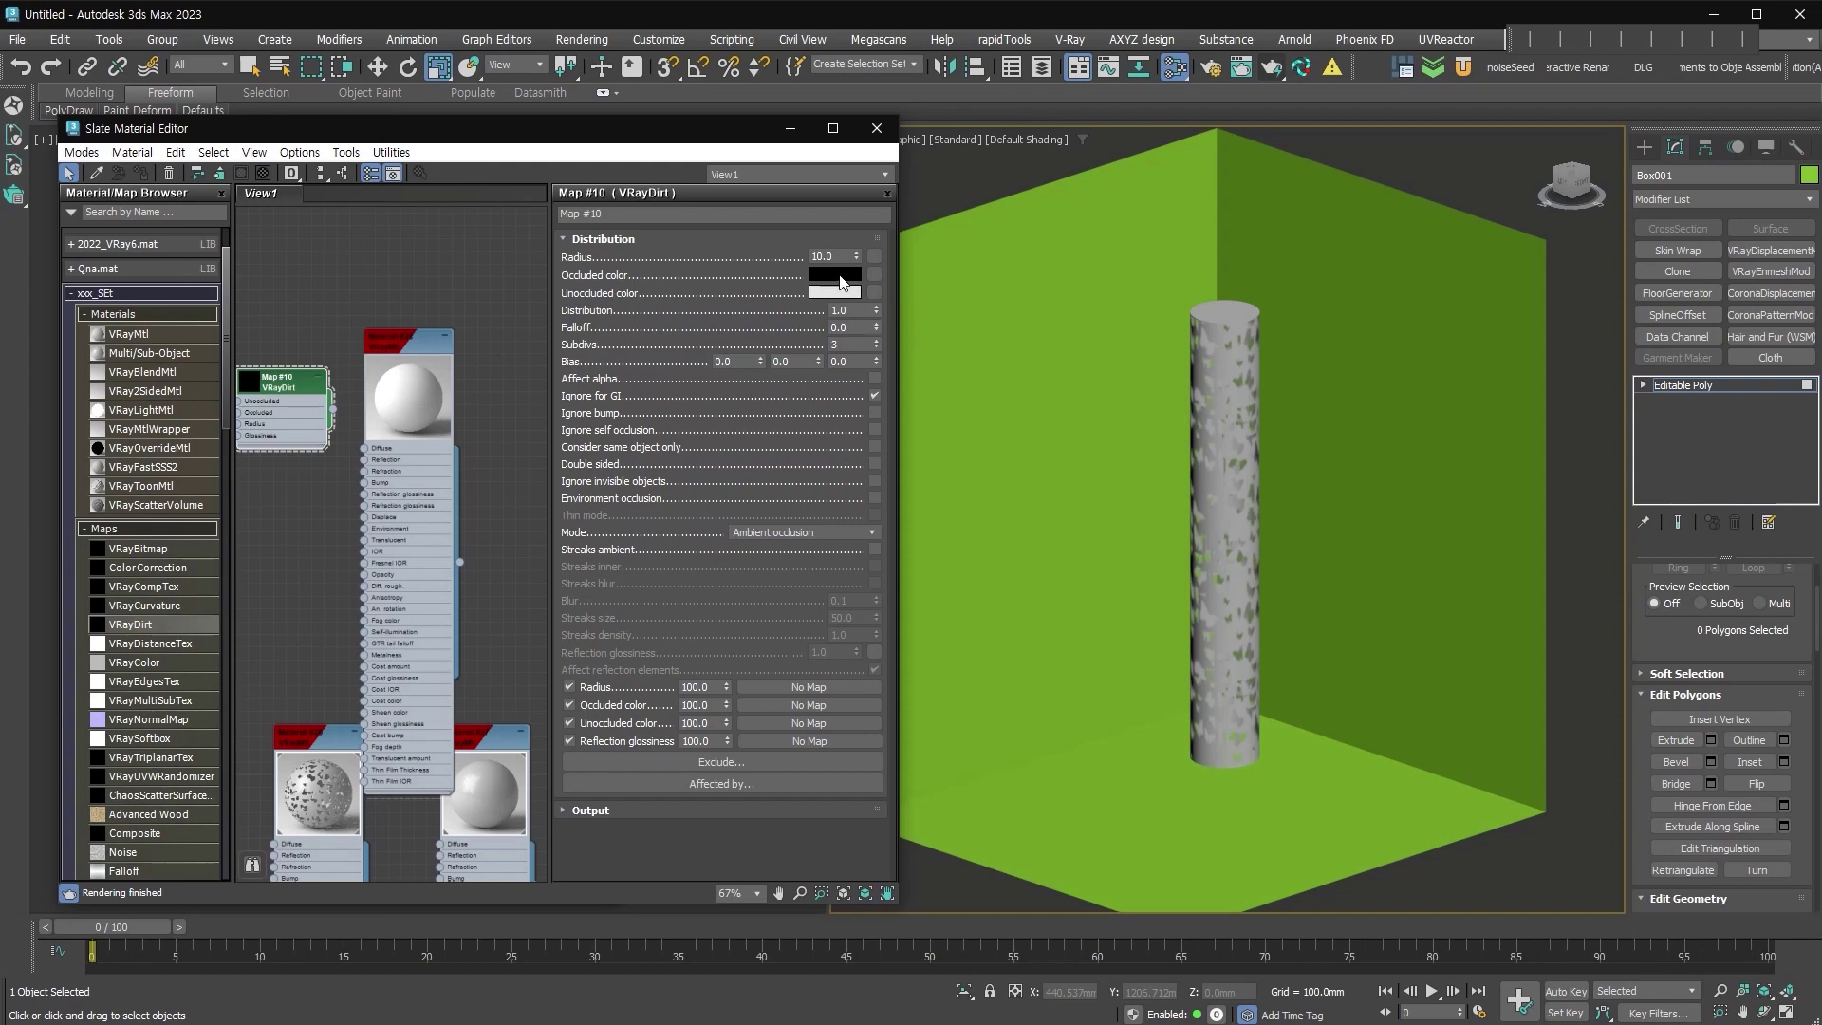
right_click(840, 282)
left_click(892, 311)
left_click(841, 282)
left_click_drag(732, 168, 726, 166)
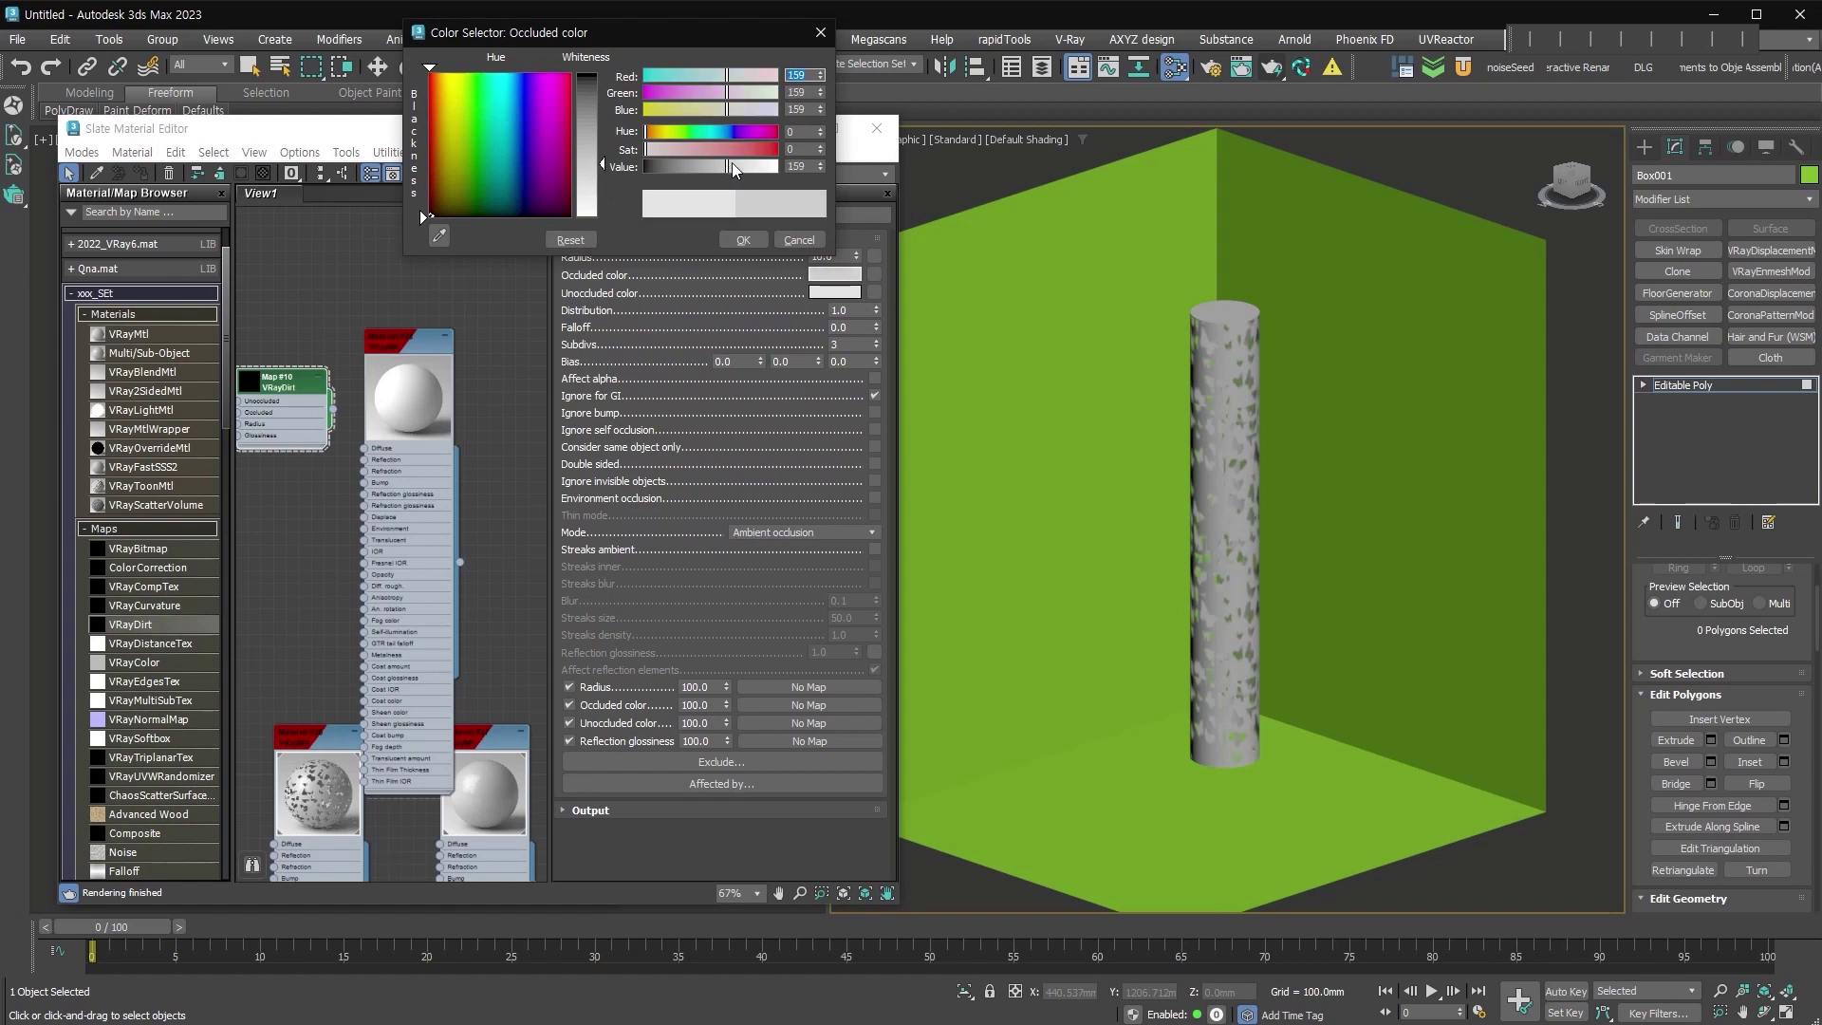
left_click(744, 240)
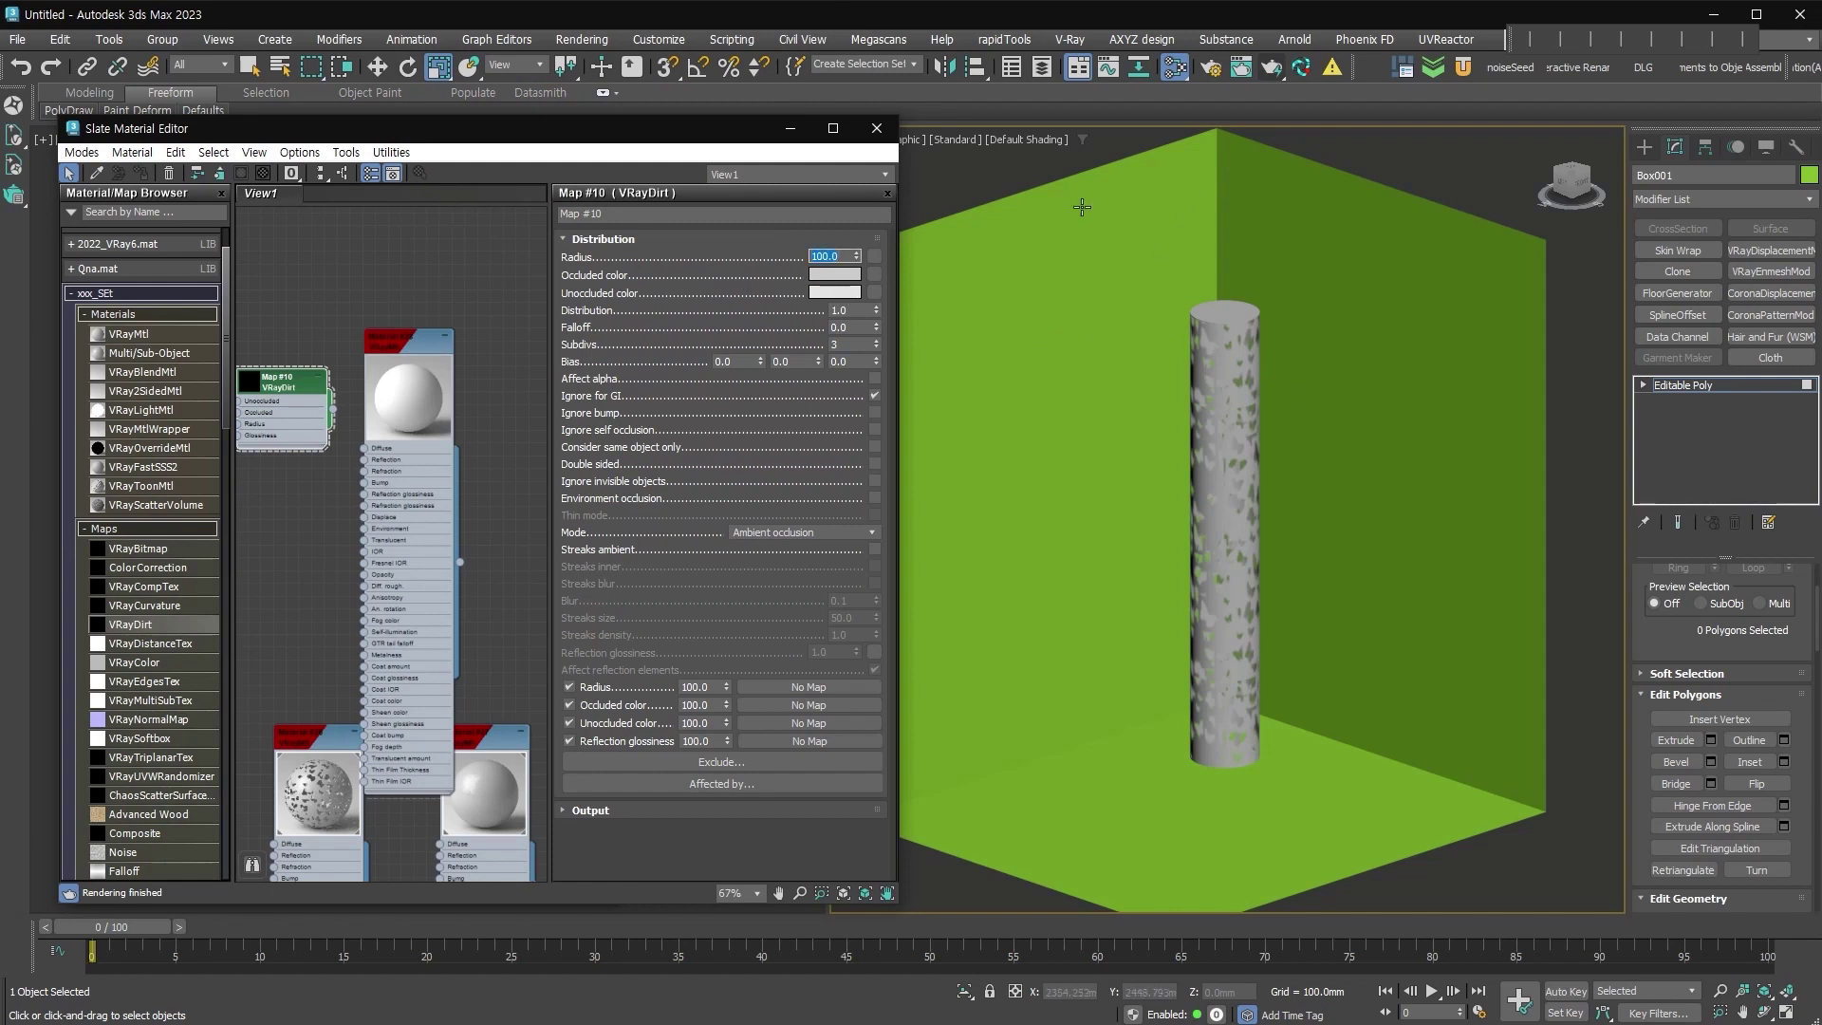
left_click(847, 278)
left_click_drag(717, 168, 712, 168)
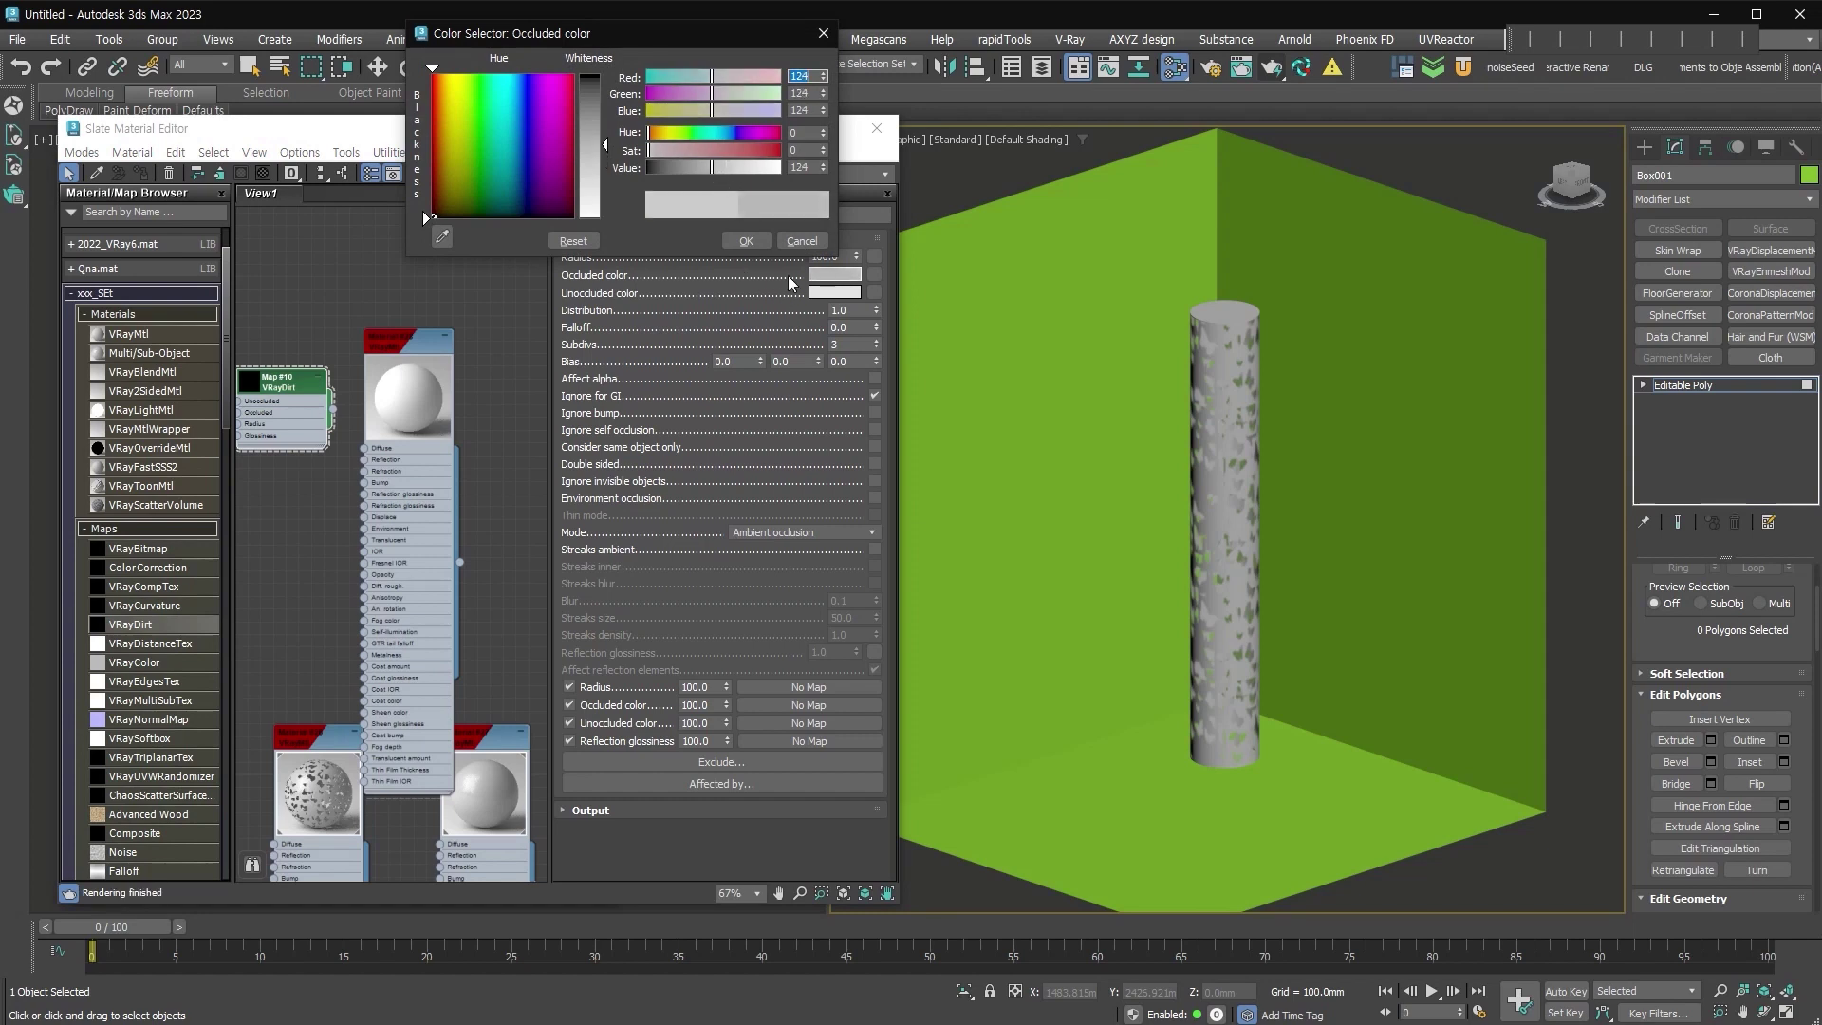
left_click(746, 240)
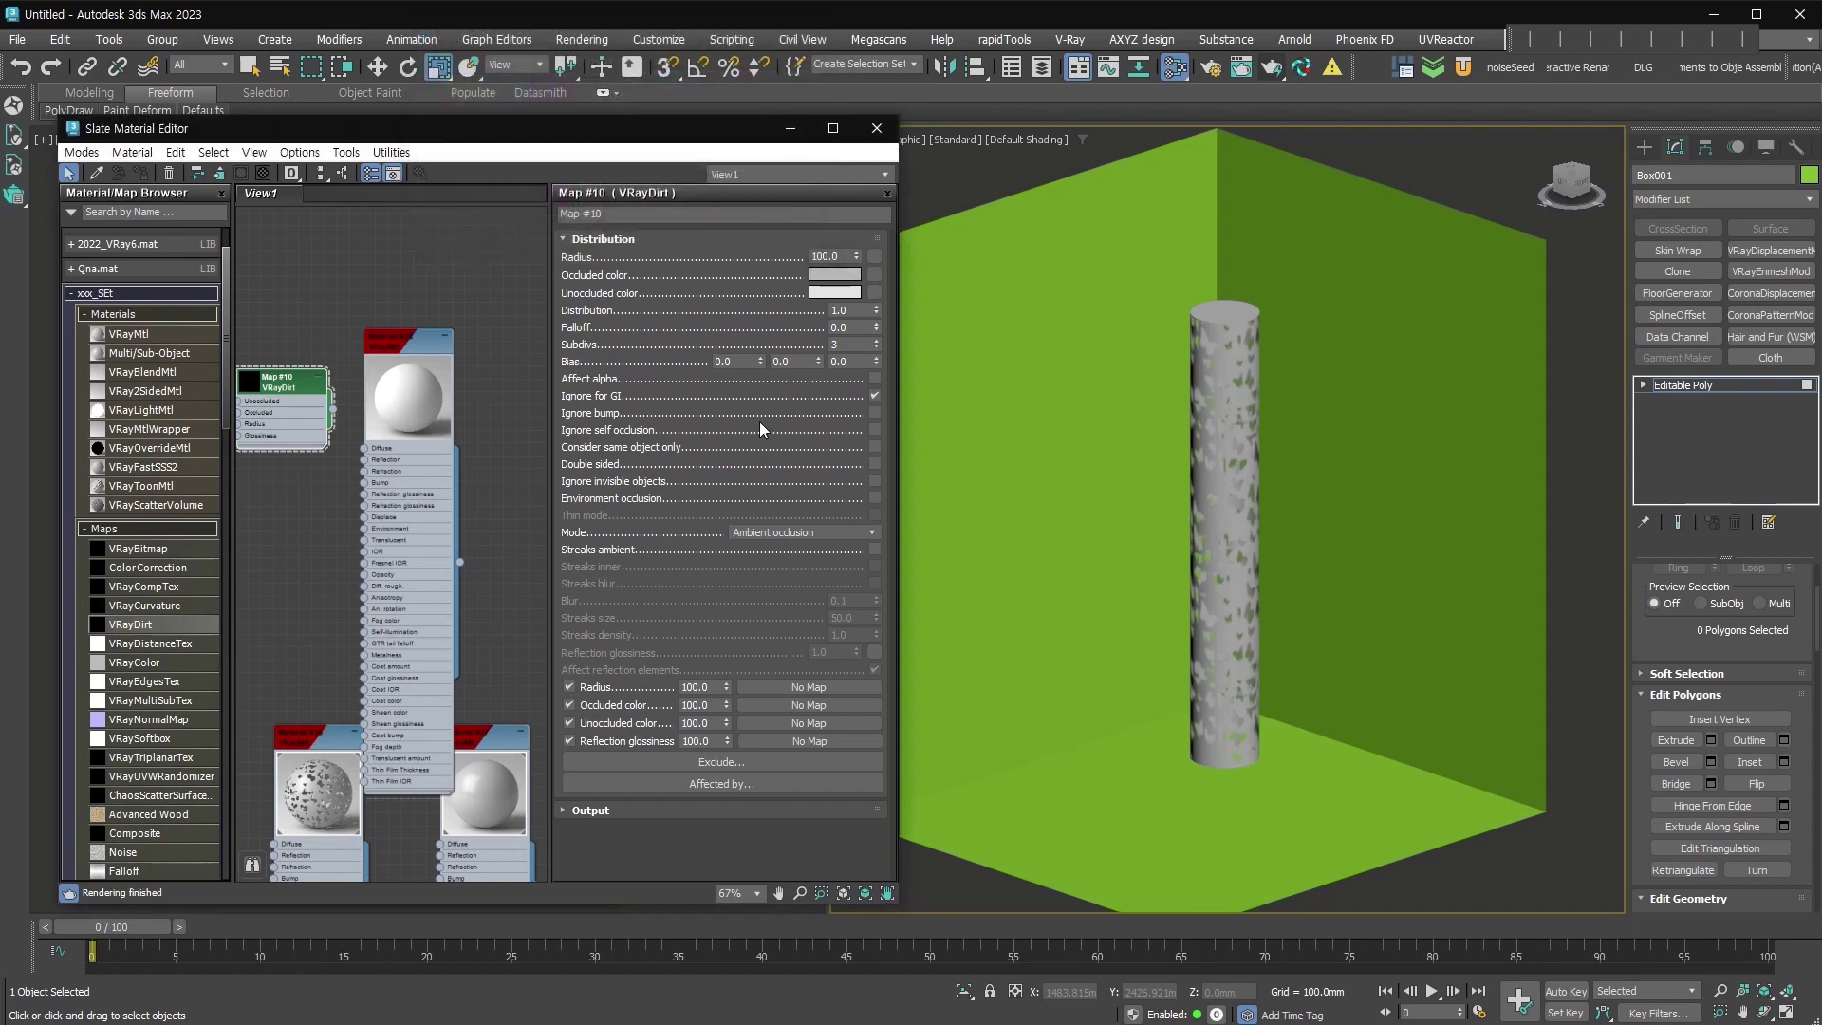
Set the VRayDirt Subdivs to 20.
type("20")
key("Return")
left_click(333, 410)
left_click(400, 341)
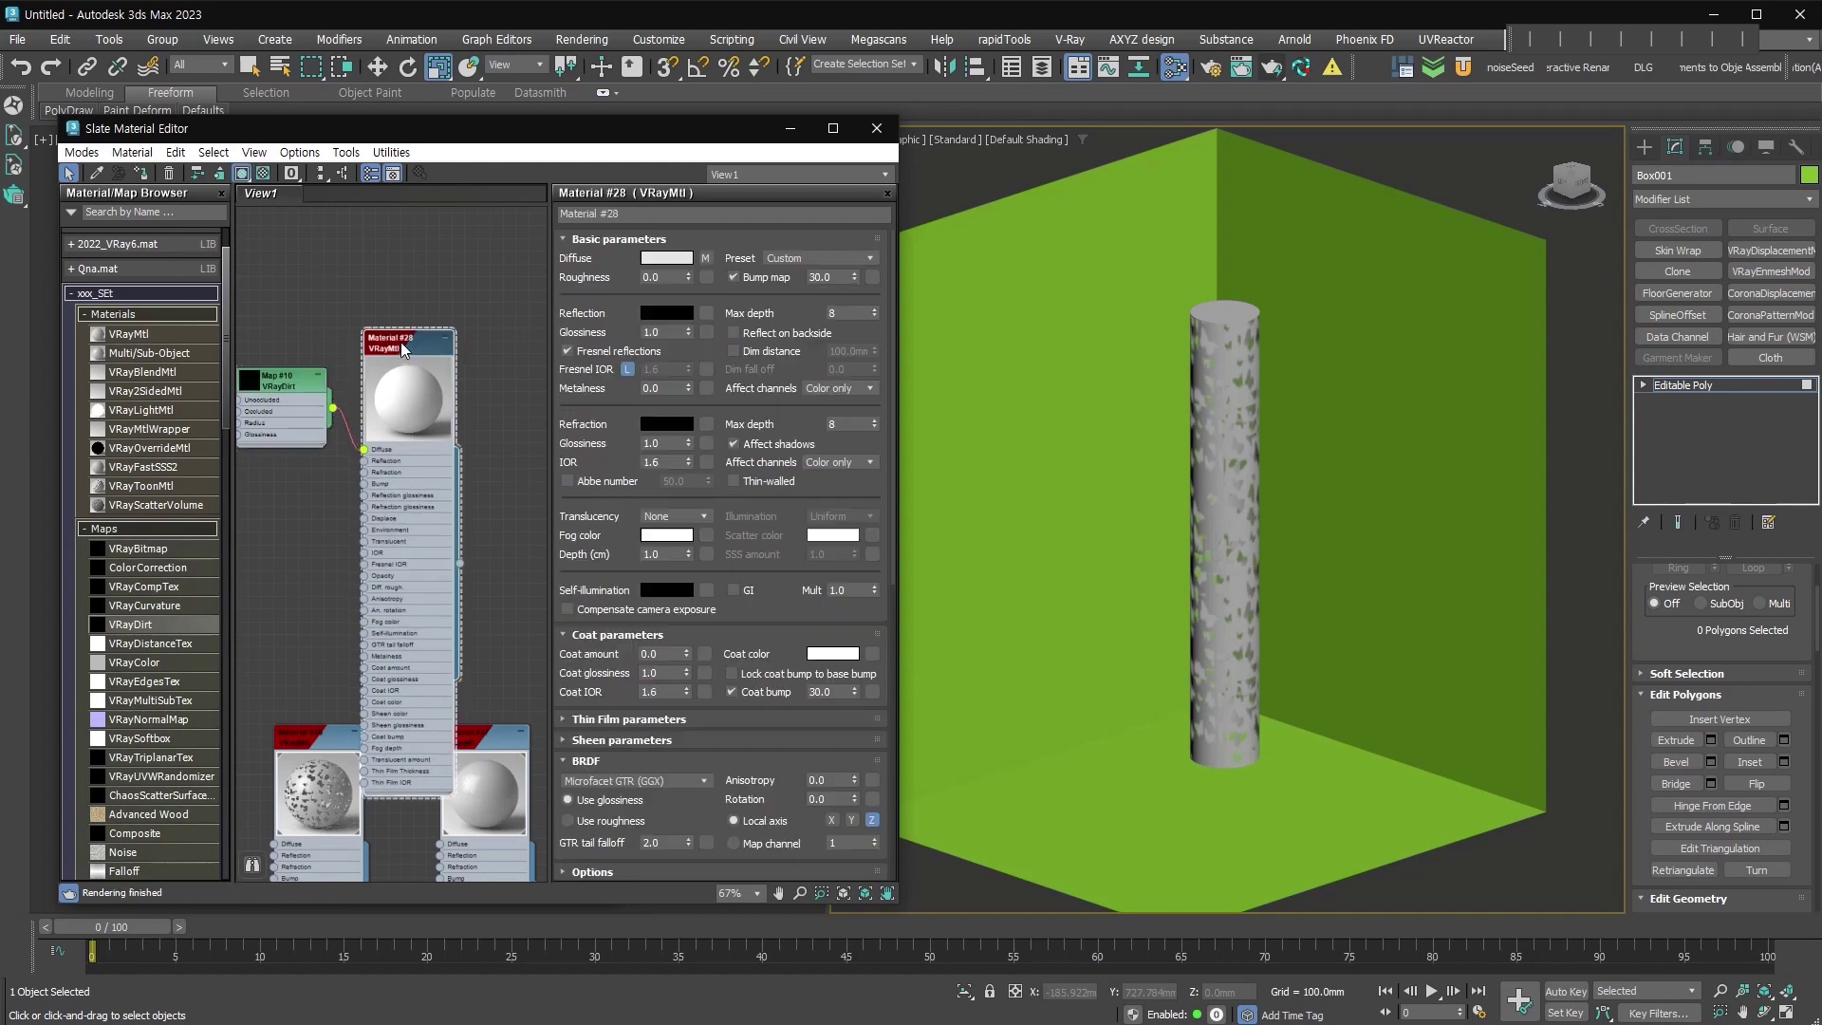
Set the lamp material's reflection colour to white with 0.56 glossiness.
left_click(683, 313)
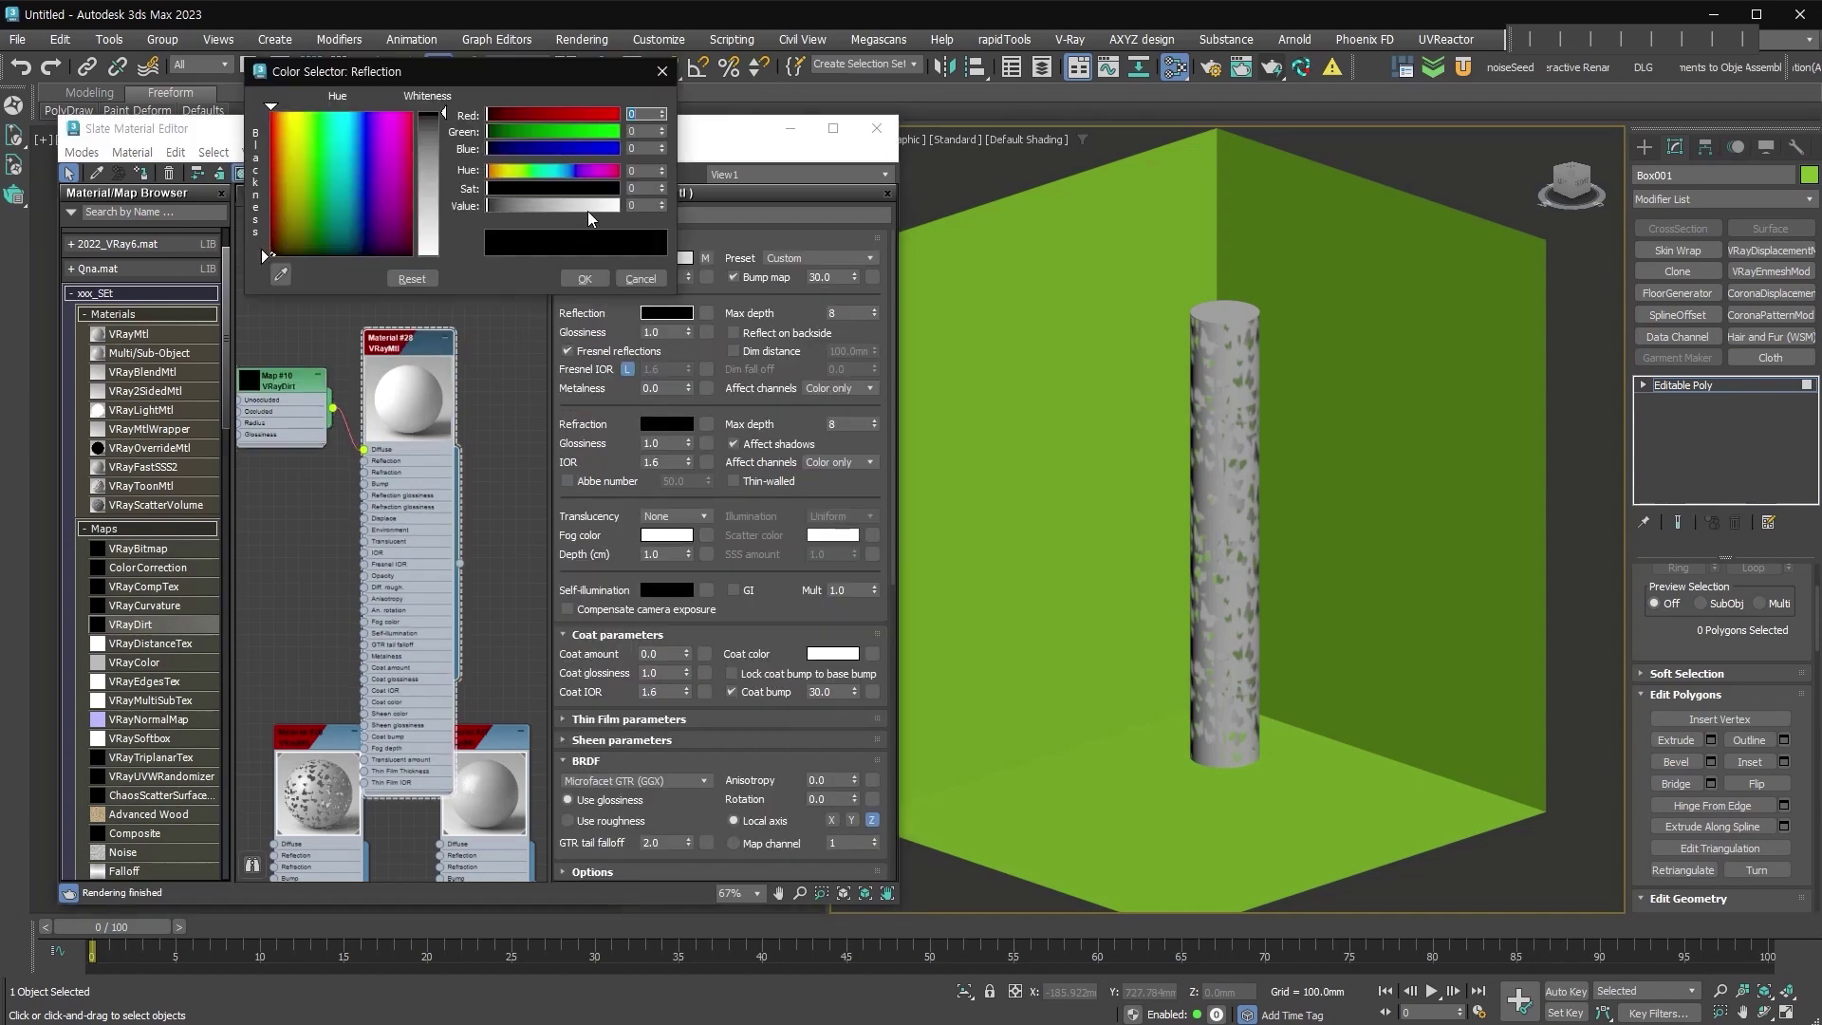
left_click_drag(581, 215, 618, 207)
left_click(594, 275)
double_click(654, 332)
type("0.")
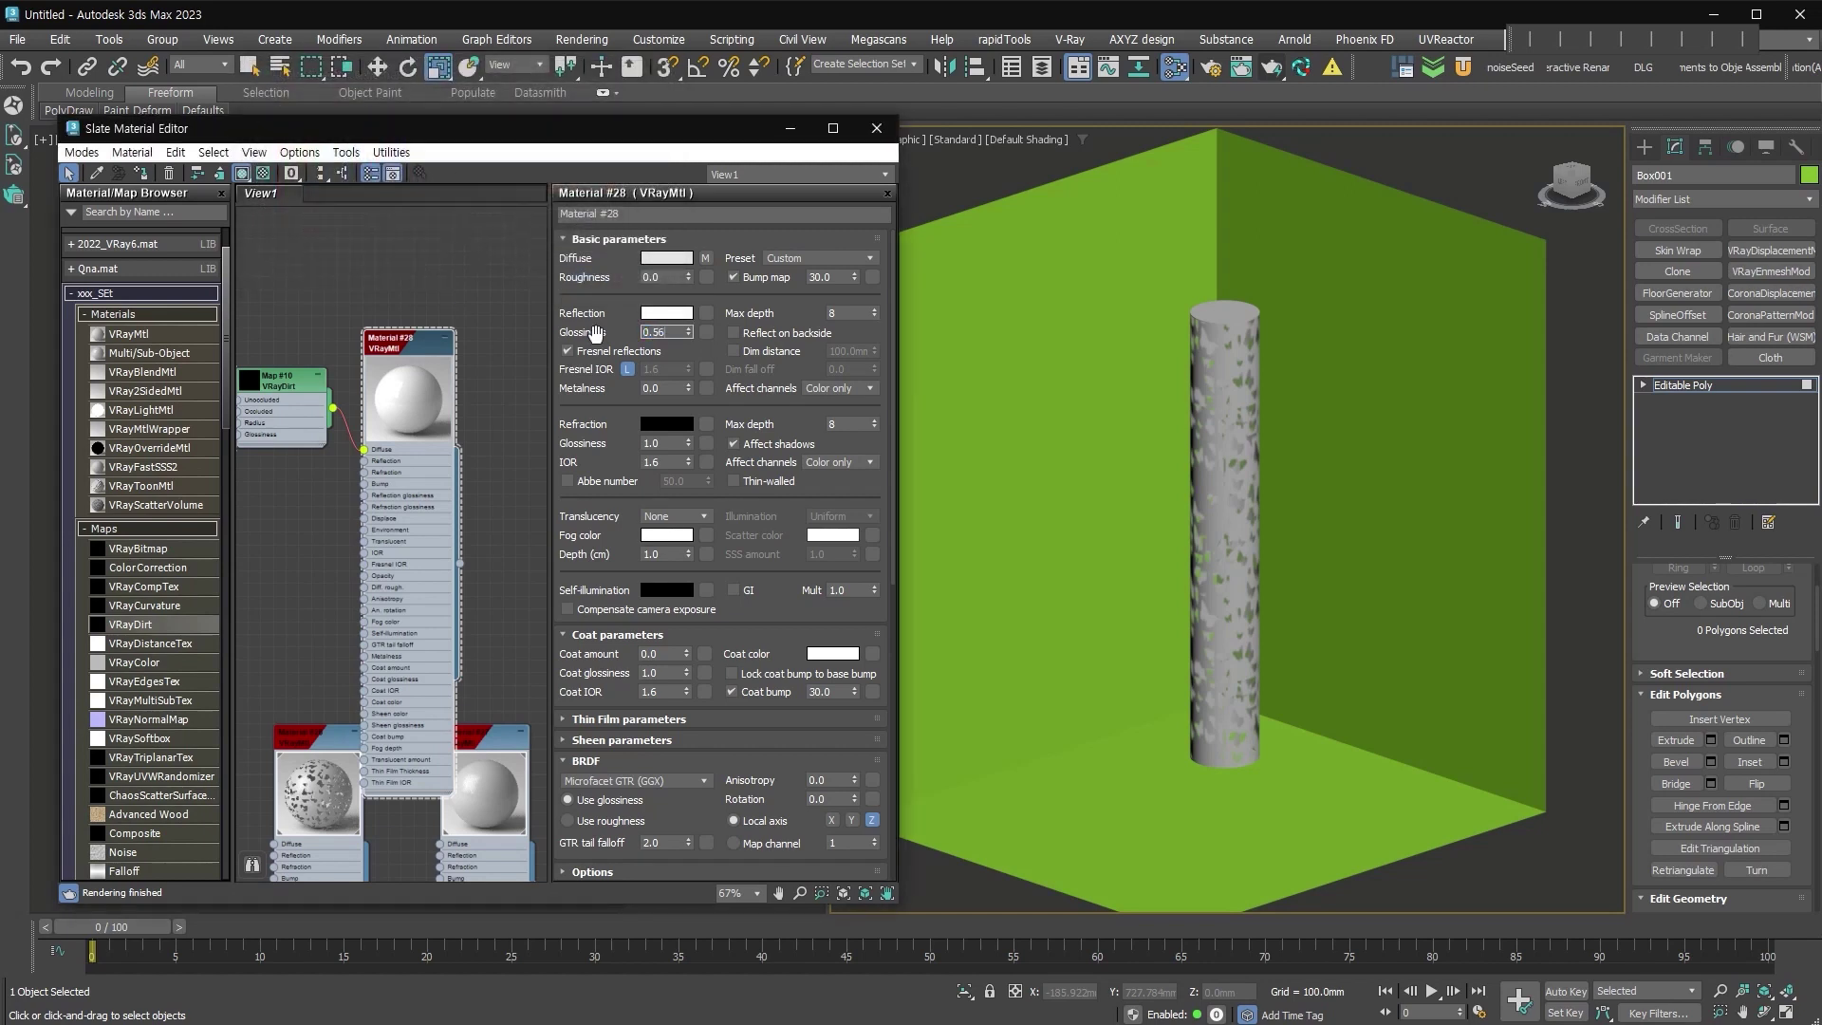
type("56")
key("Return")
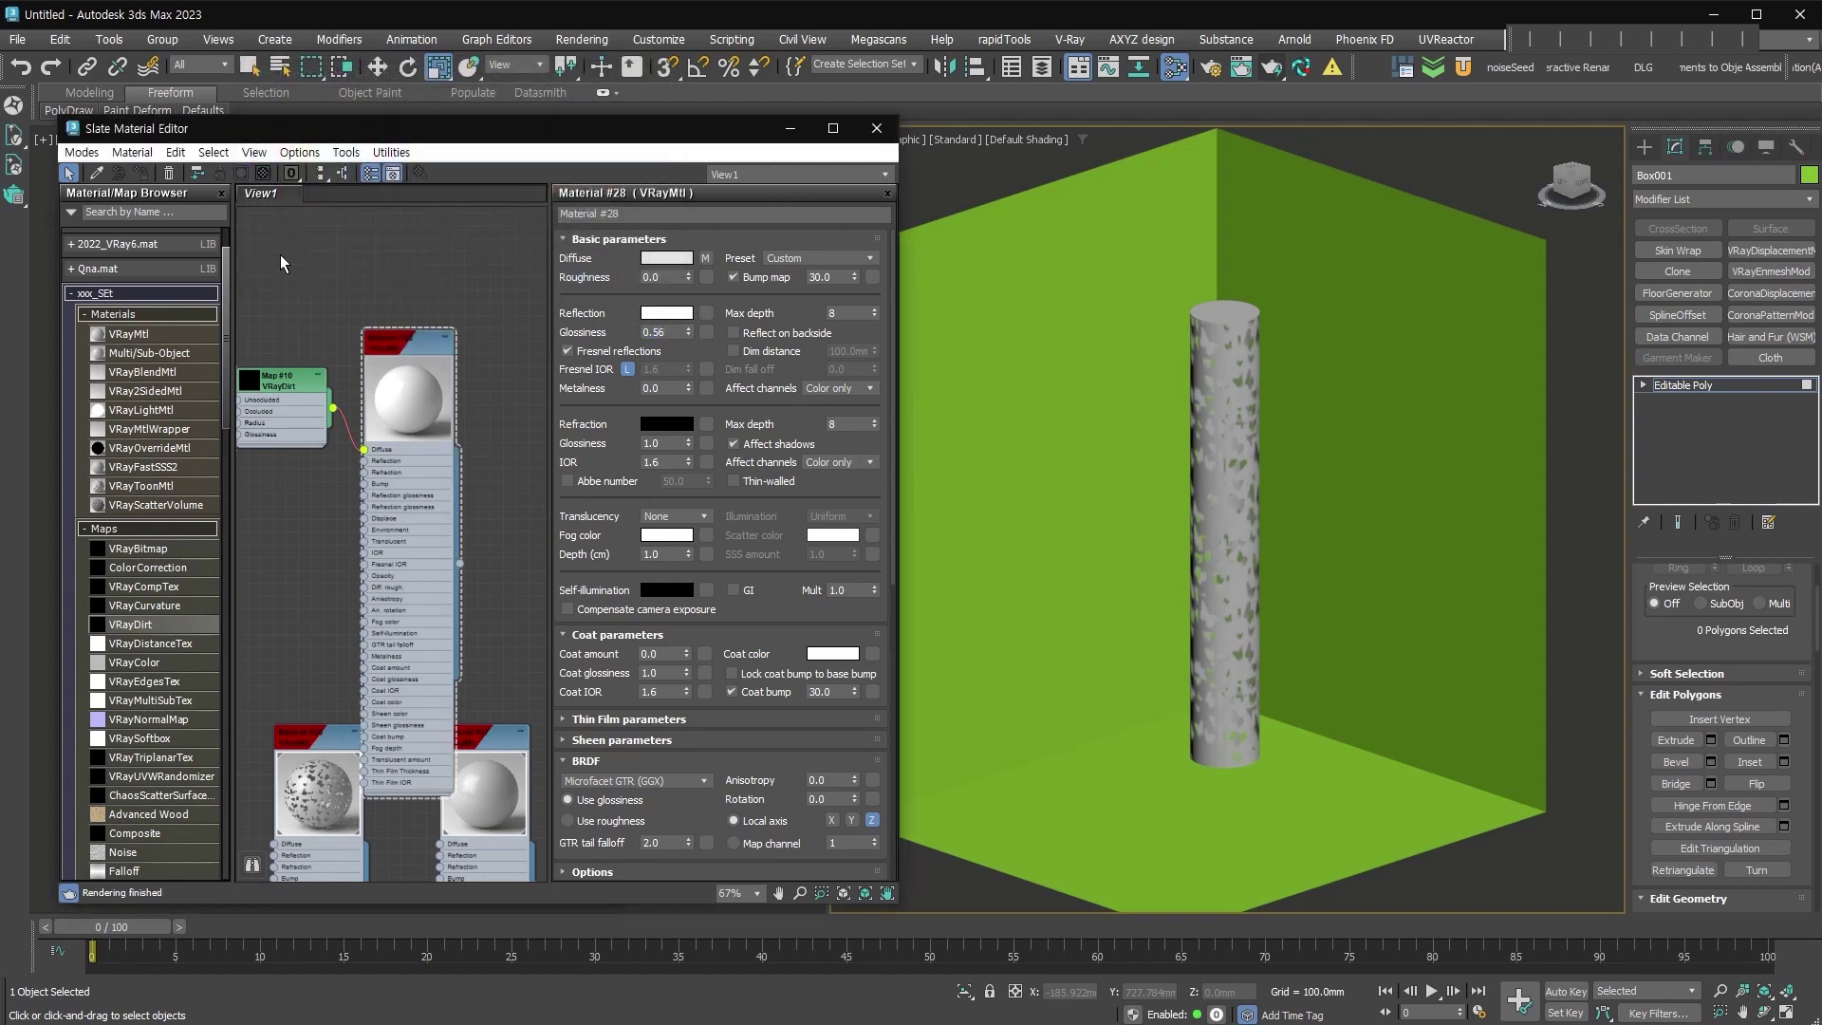
Leave polygon editing on the room box and close the material editor.
key("ctrl+a")
key("4")
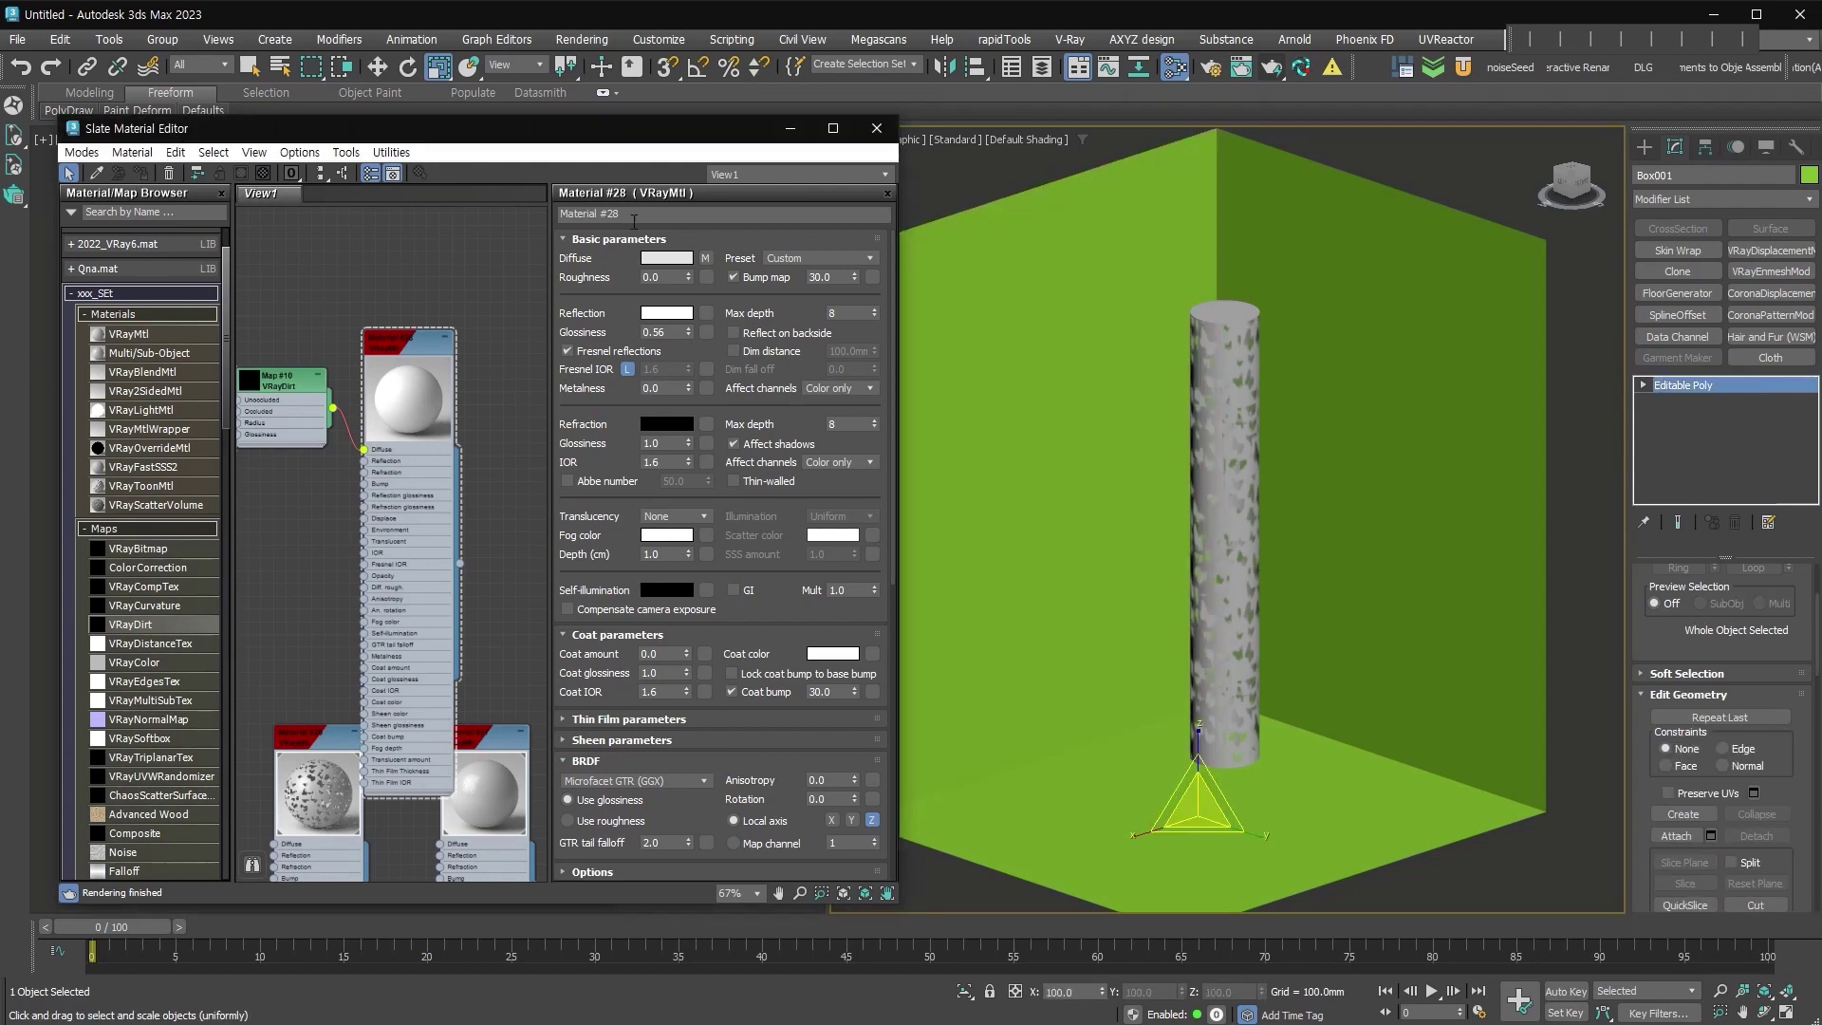
key("m")
key("w")
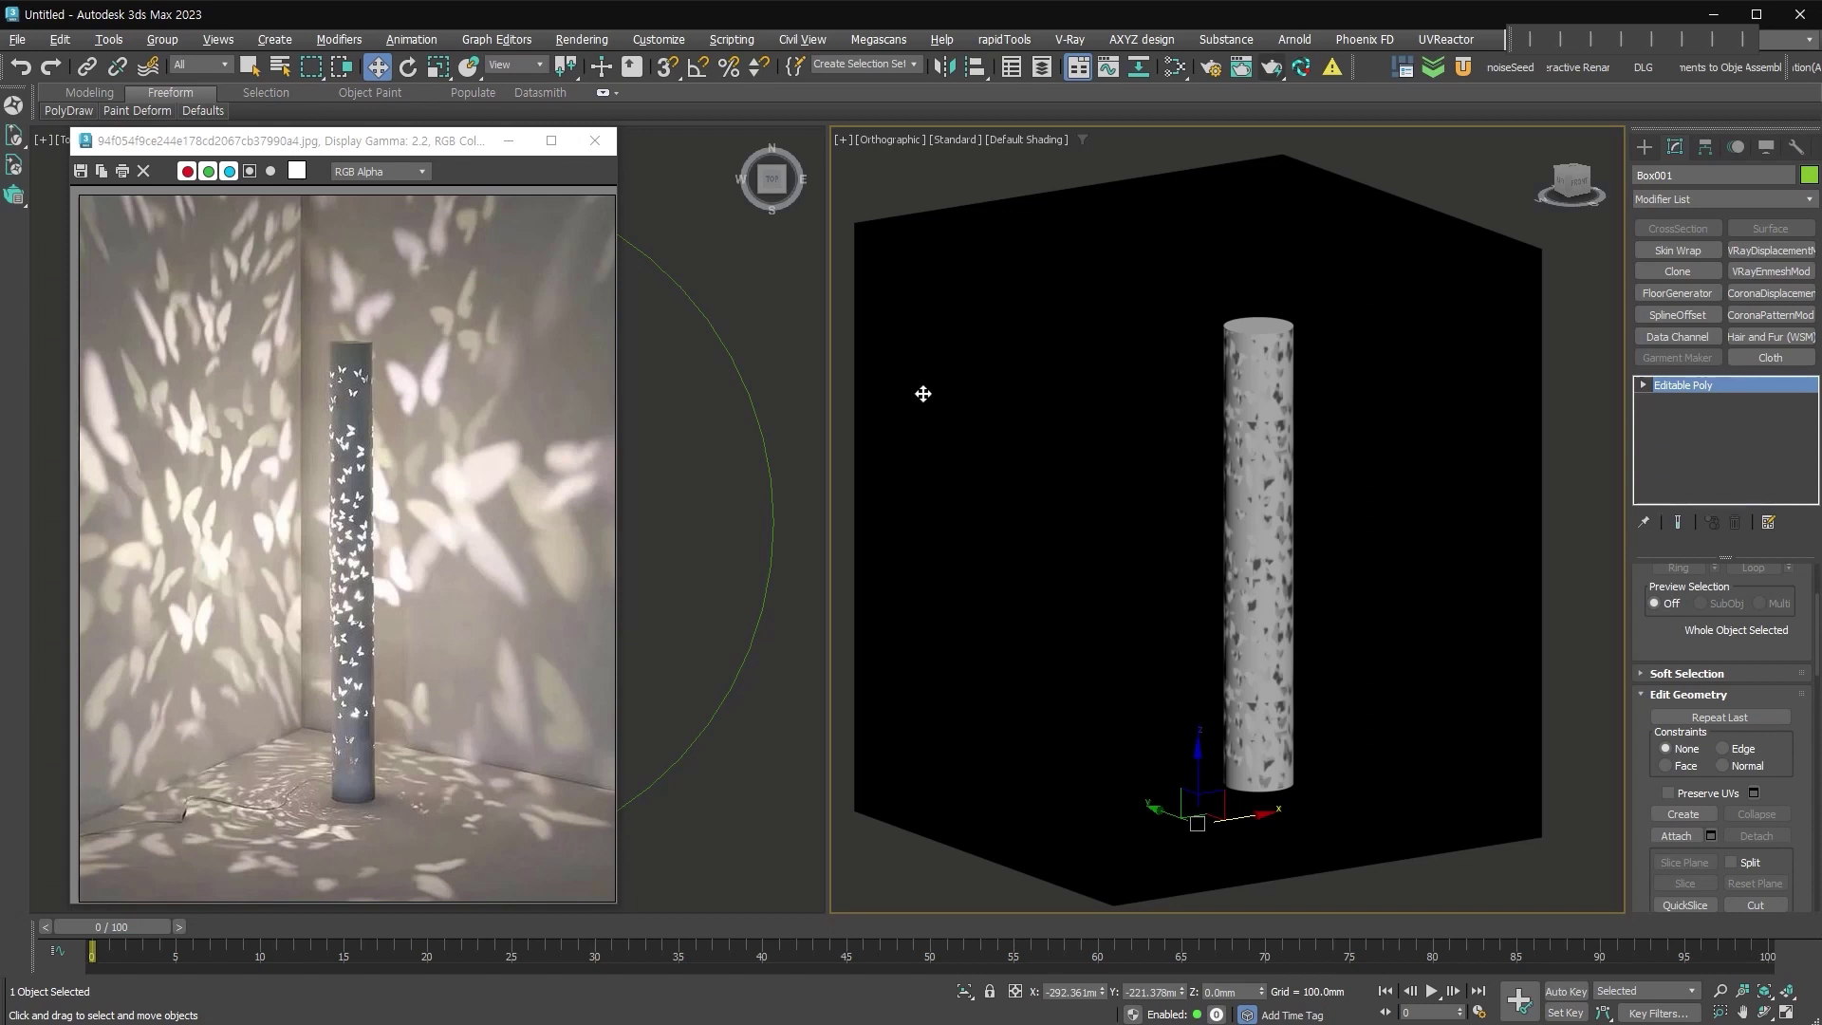
scroll(1411, 463, "down", 2)
middle_click_drag(1411, 463, 1411, 436)
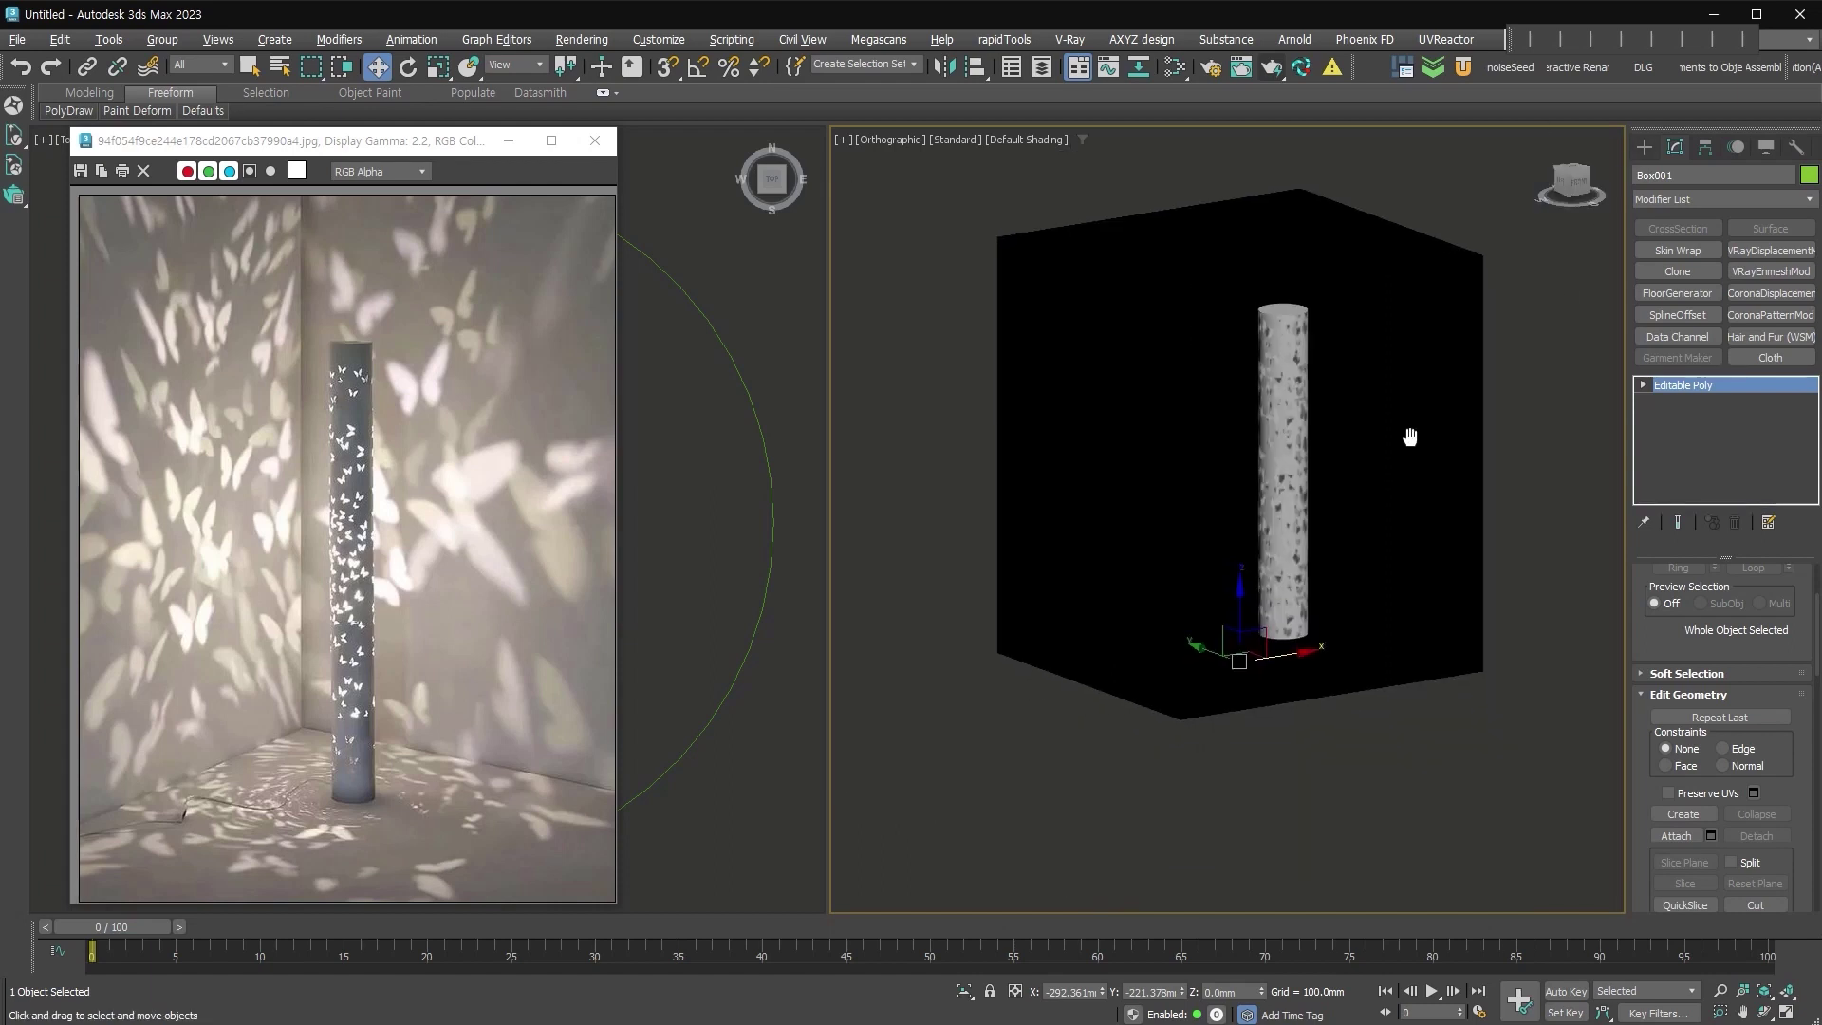
Select the HDRI dome light to check its 0.2 multiplier, and frame the room.
left_click(1295, 610)
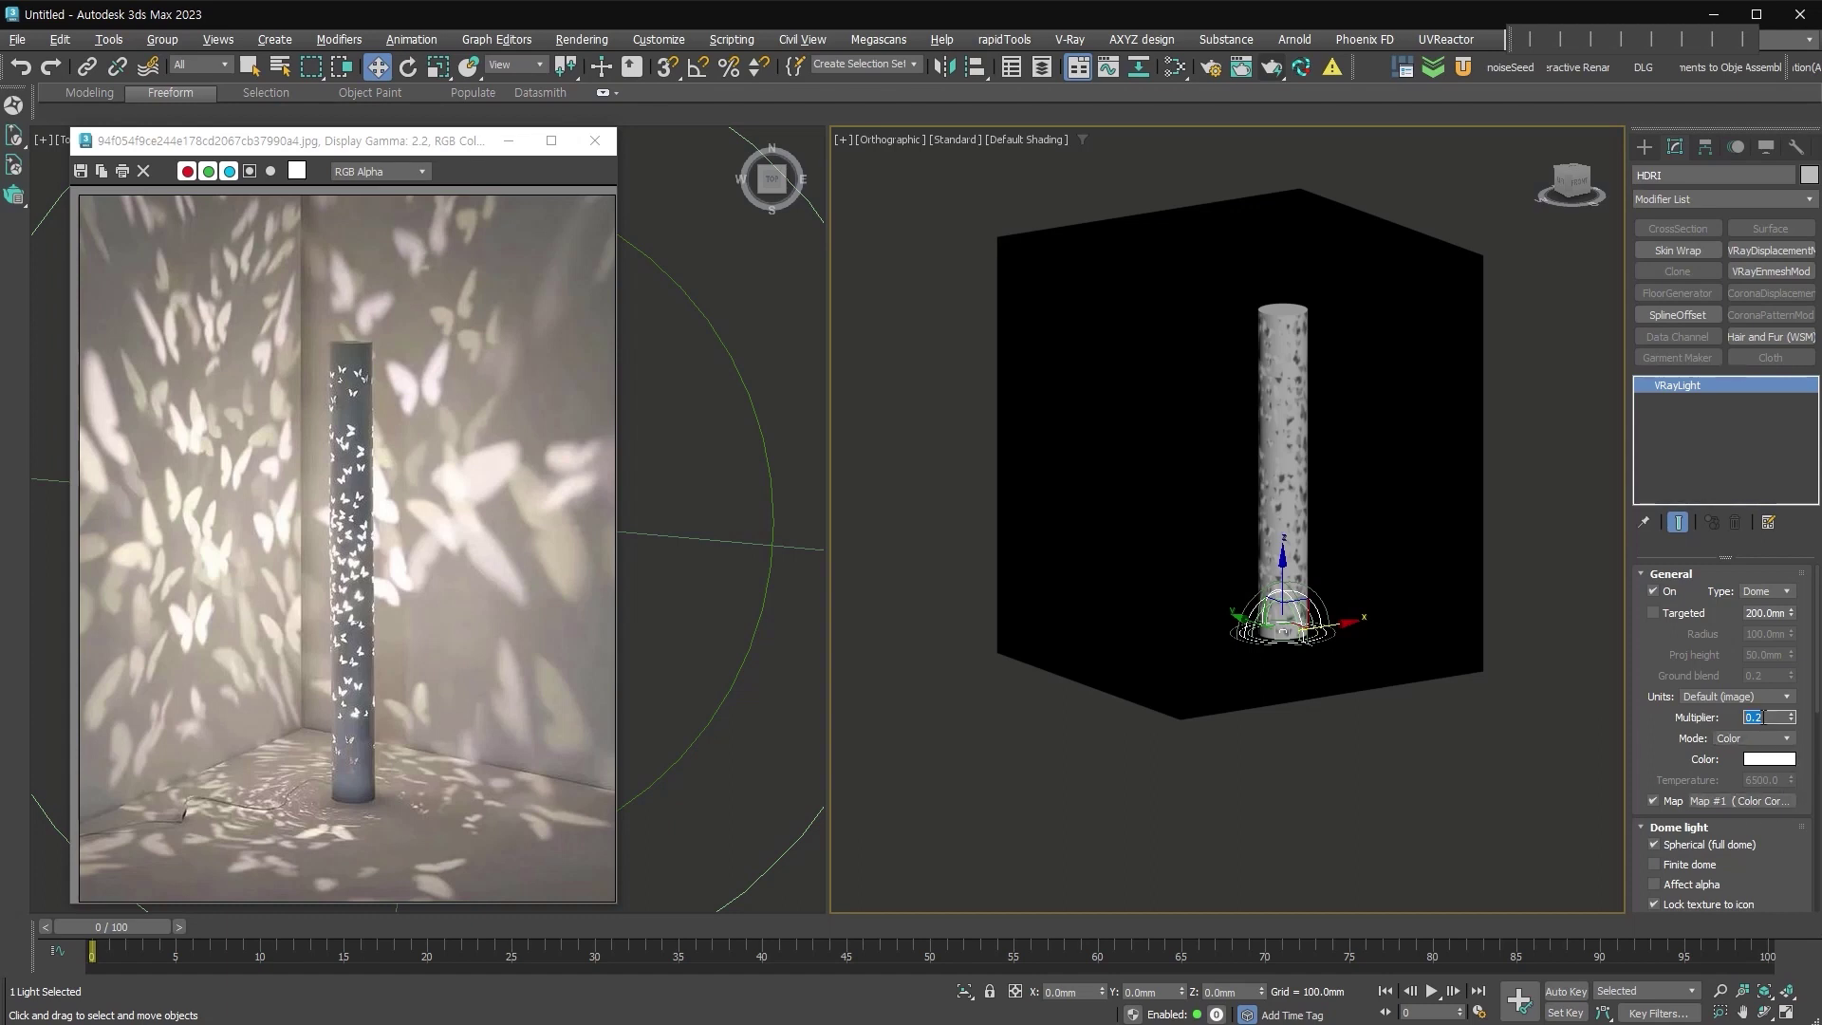
middle_click_drag(1394, 626, 1357, 699)
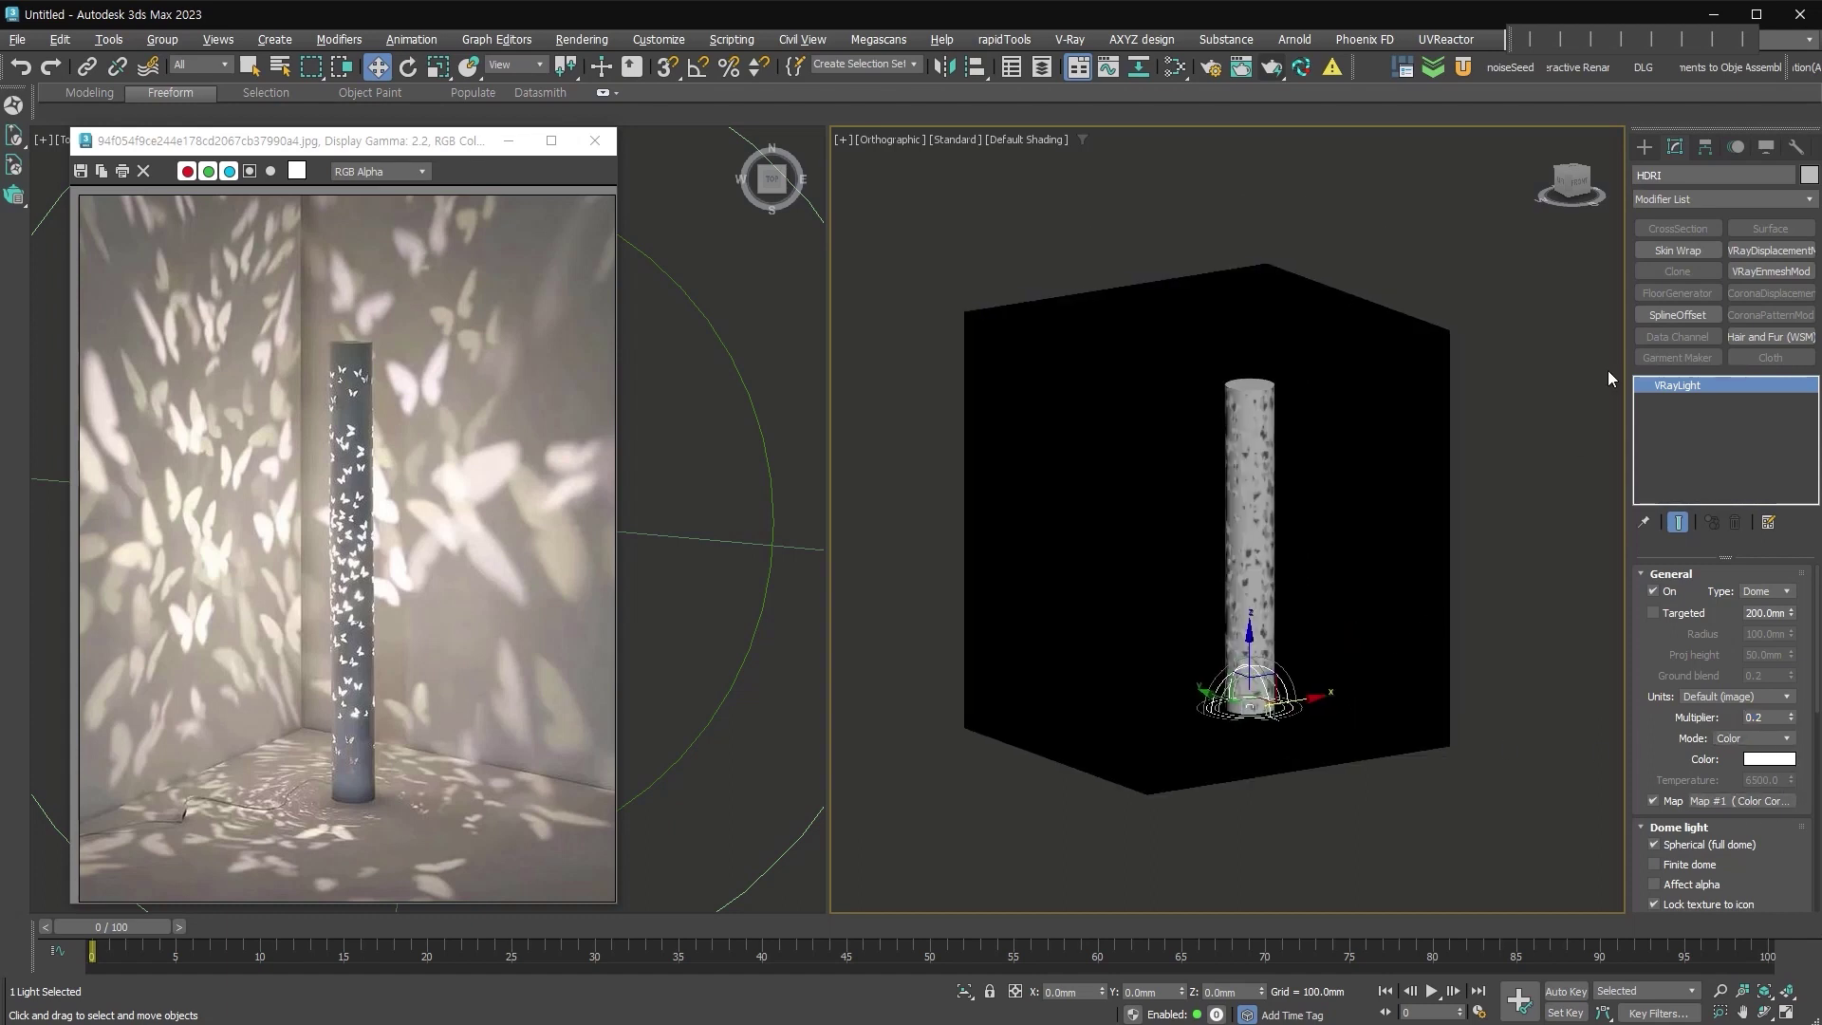
left_click(1644, 147)
Create a small VRayLight sphere at the lamp column's centre in the top view.
left_click(1691, 178)
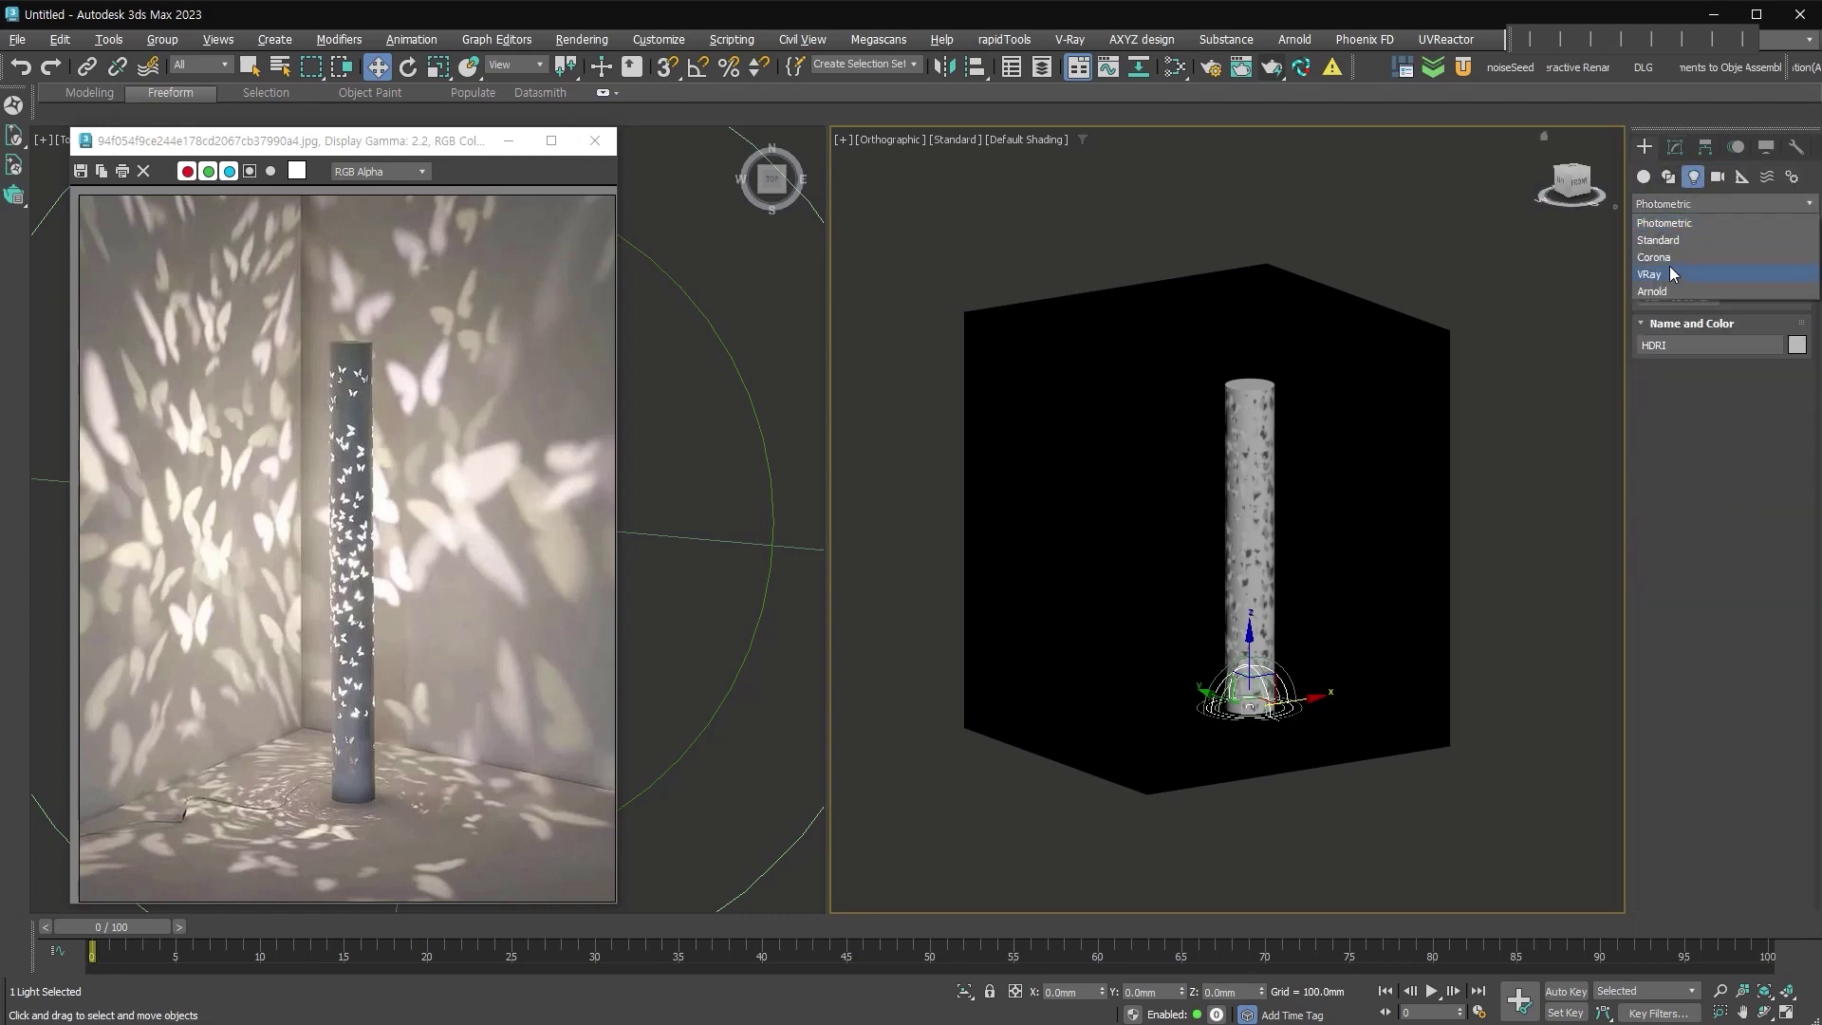
left_click(1670, 268)
left_click(1763, 389)
left_click(1761, 422)
key("t")
left_click_drag(1195, 598, 1206, 611)
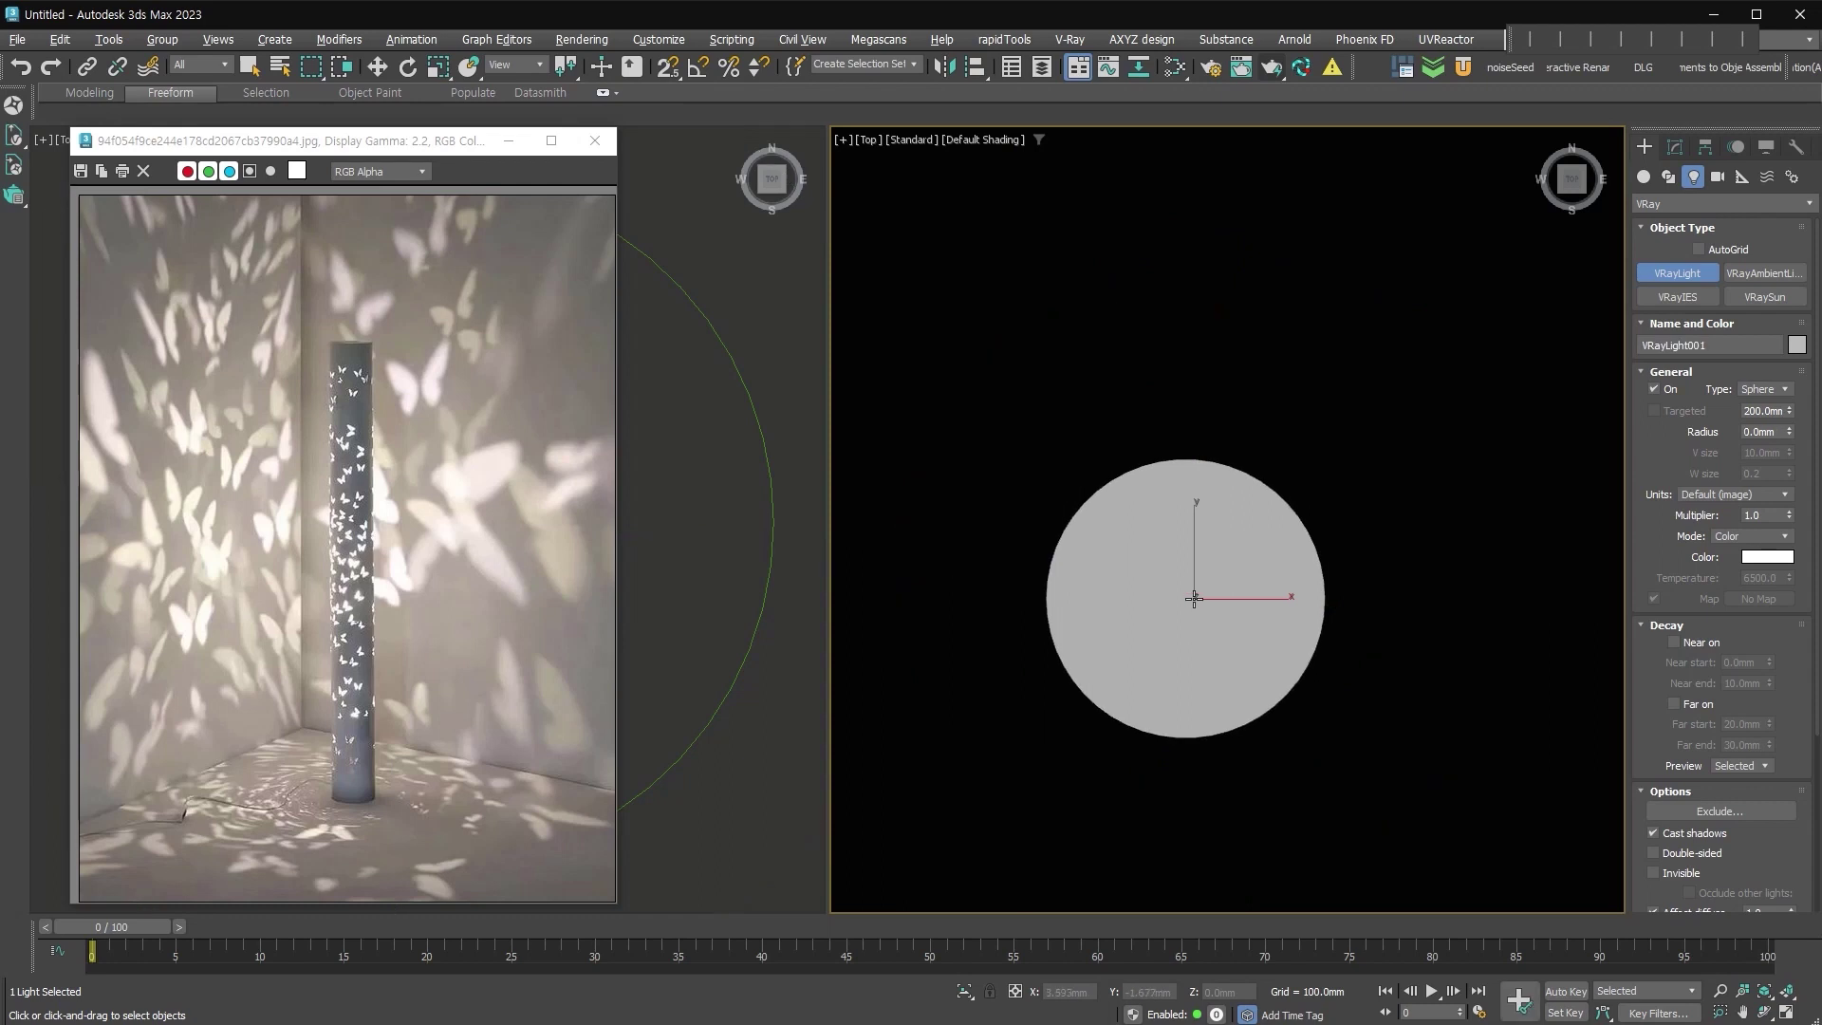
Align the sphere light to the cylinder and raise it up inside the column.
key("F3")
left_click(1241, 626)
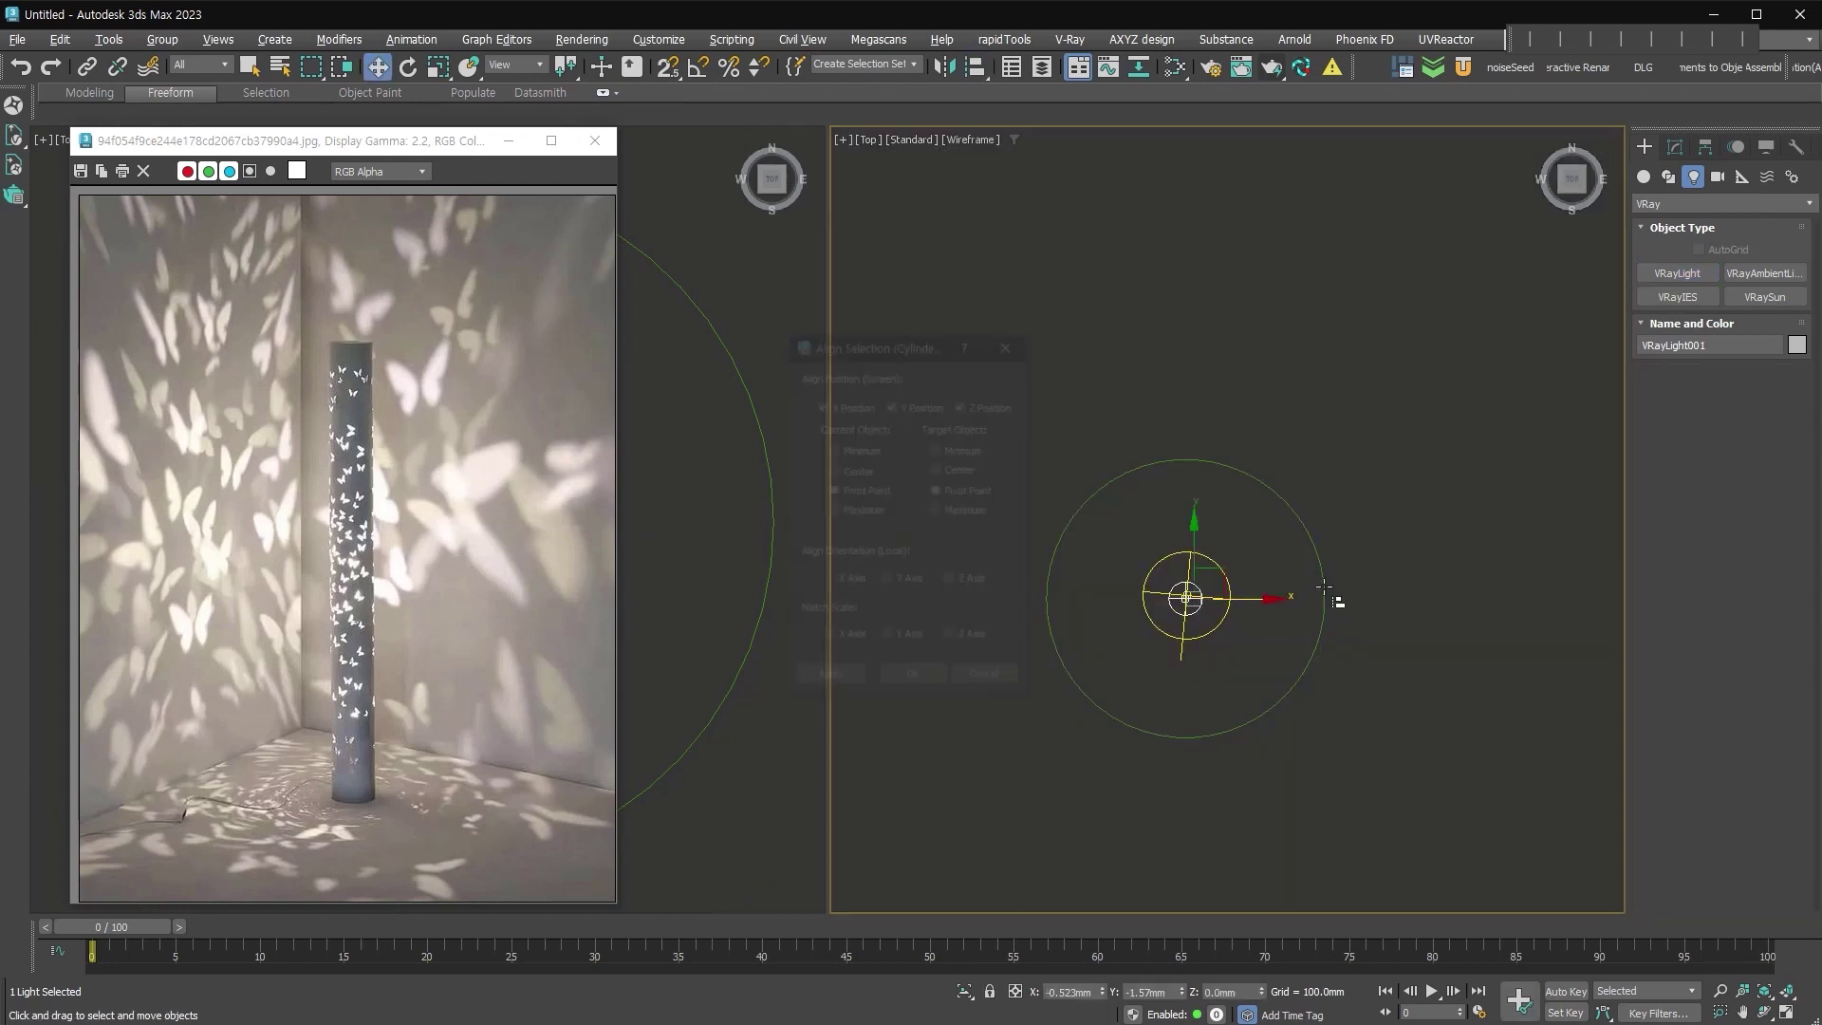
left_click(914, 681)
mouse_move(916, 679)
middle_mouse_down("alt")
mouse_move(1288, 656)
mouse_move(1251, 600)
middle_mouse_up("alt")
left_click_drag(1229, 583, 1218, 442)
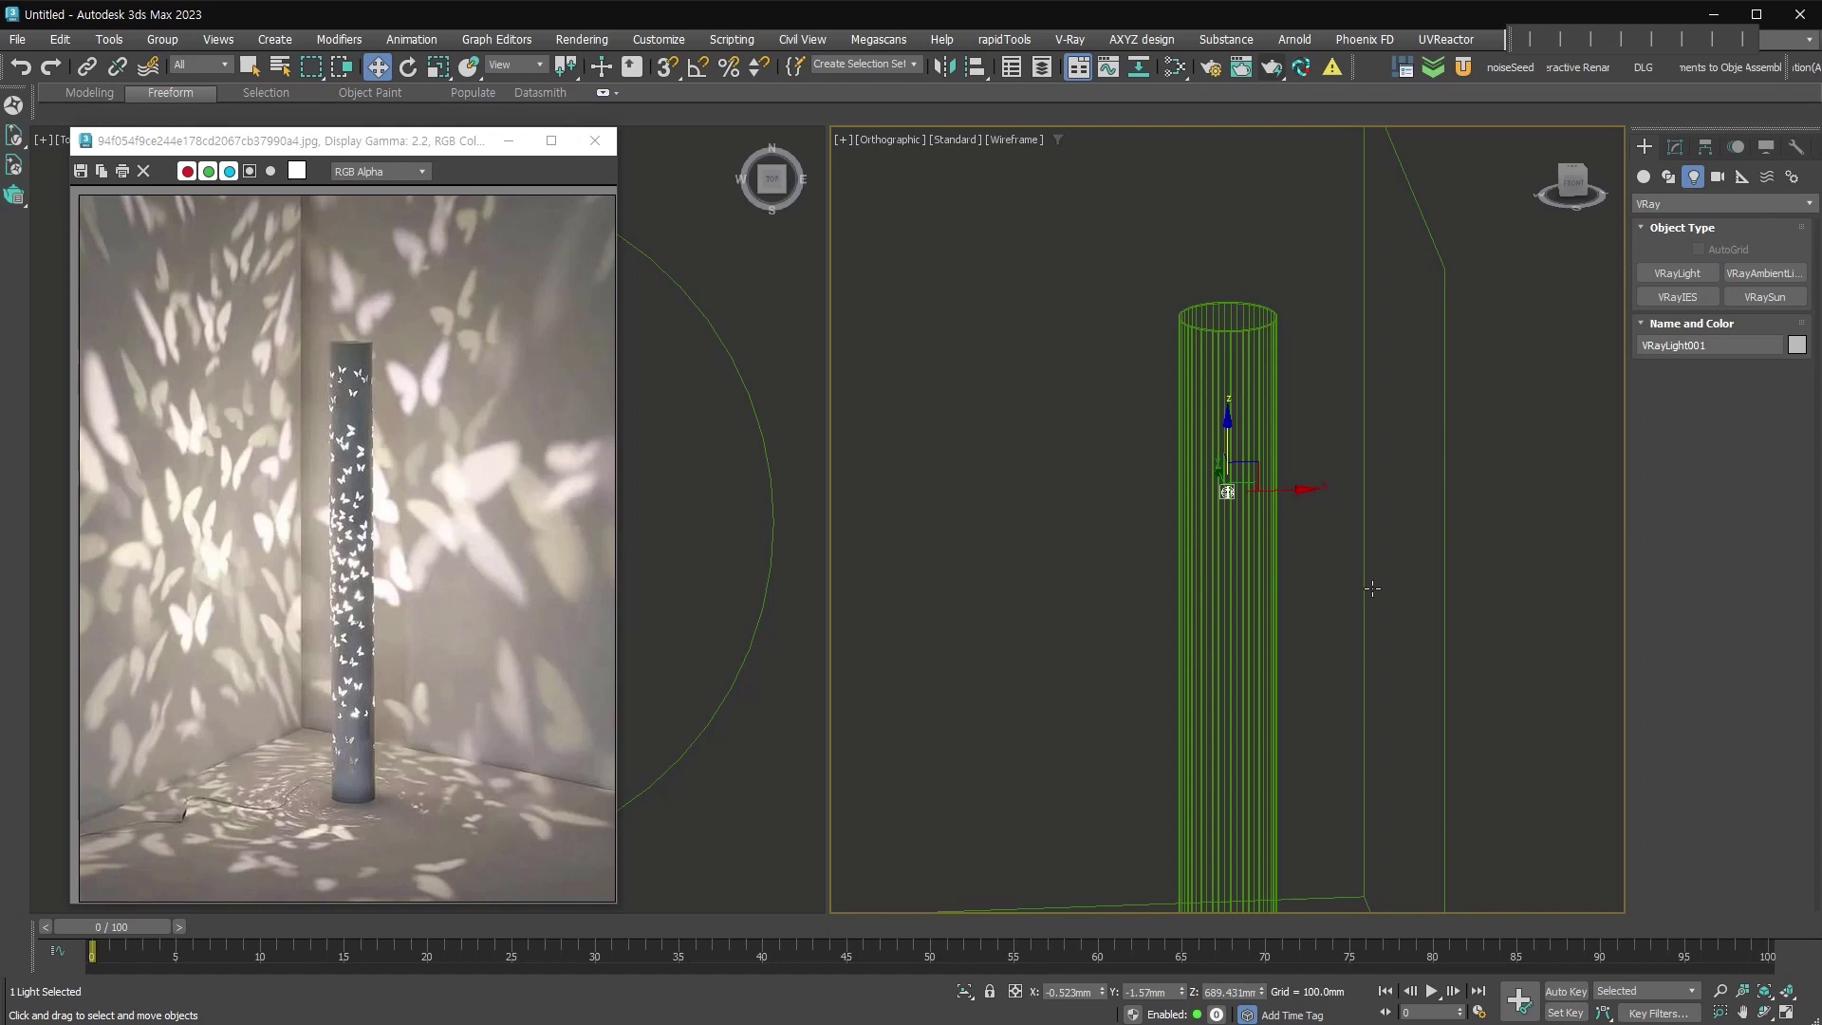
key("p")
middle_click_drag(1028, 561, 1286, 490, "alt")
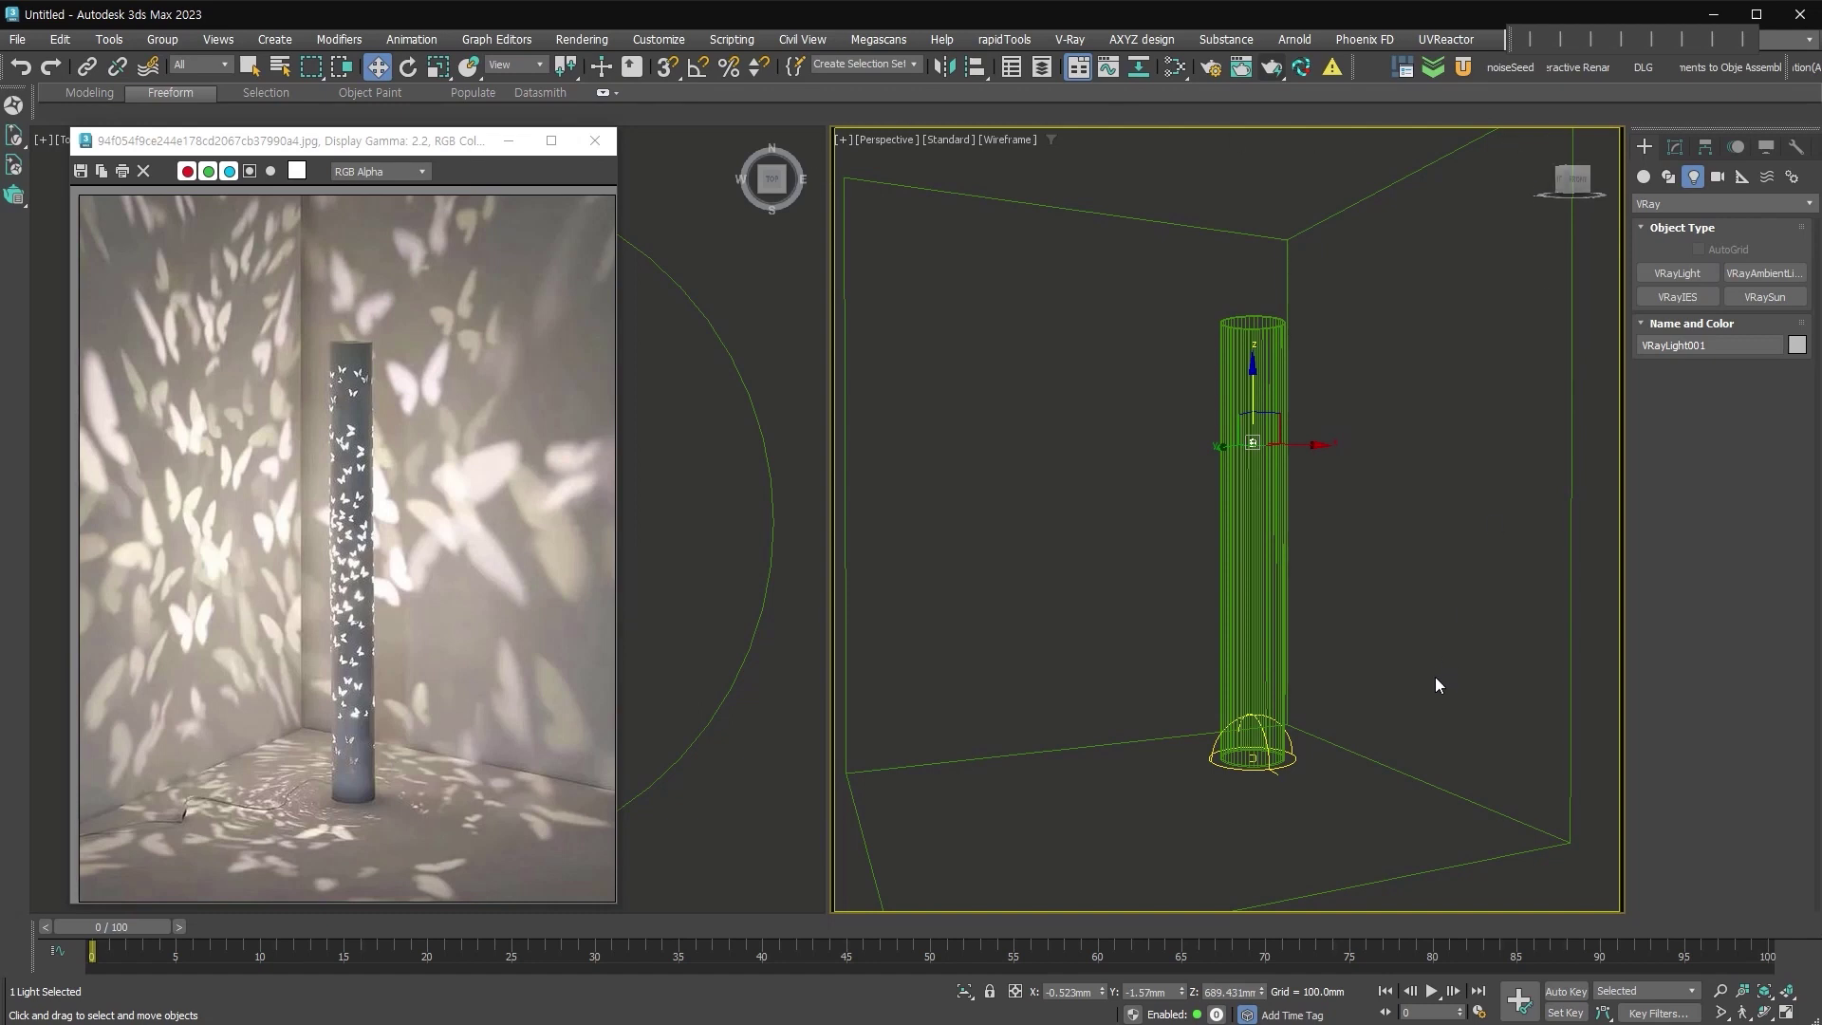
middle_click_drag(1435, 685, 1457, 680, "alt")
key("alt+z")
left_click_drag(1383, 650, 1336, 616)
key("w")
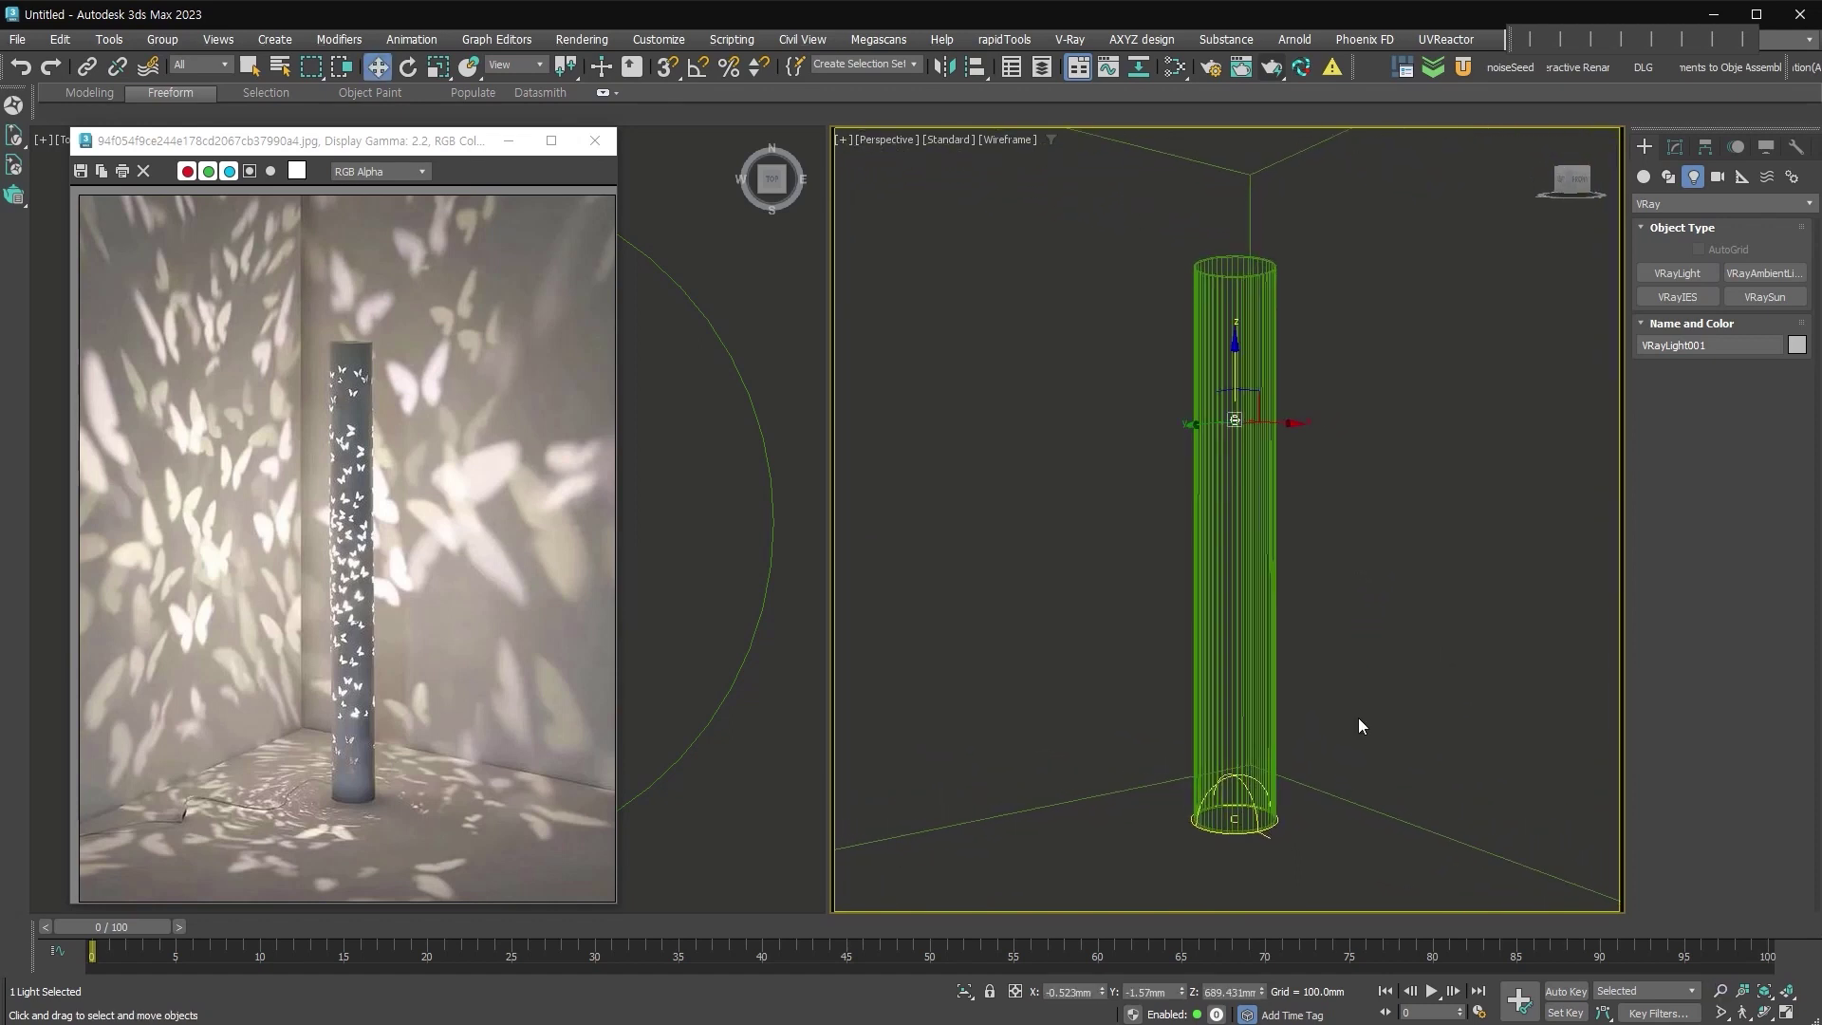
Enlarge the room box Box001 with a uniform scale.
left_click(1343, 799)
right_click(1170, 925)
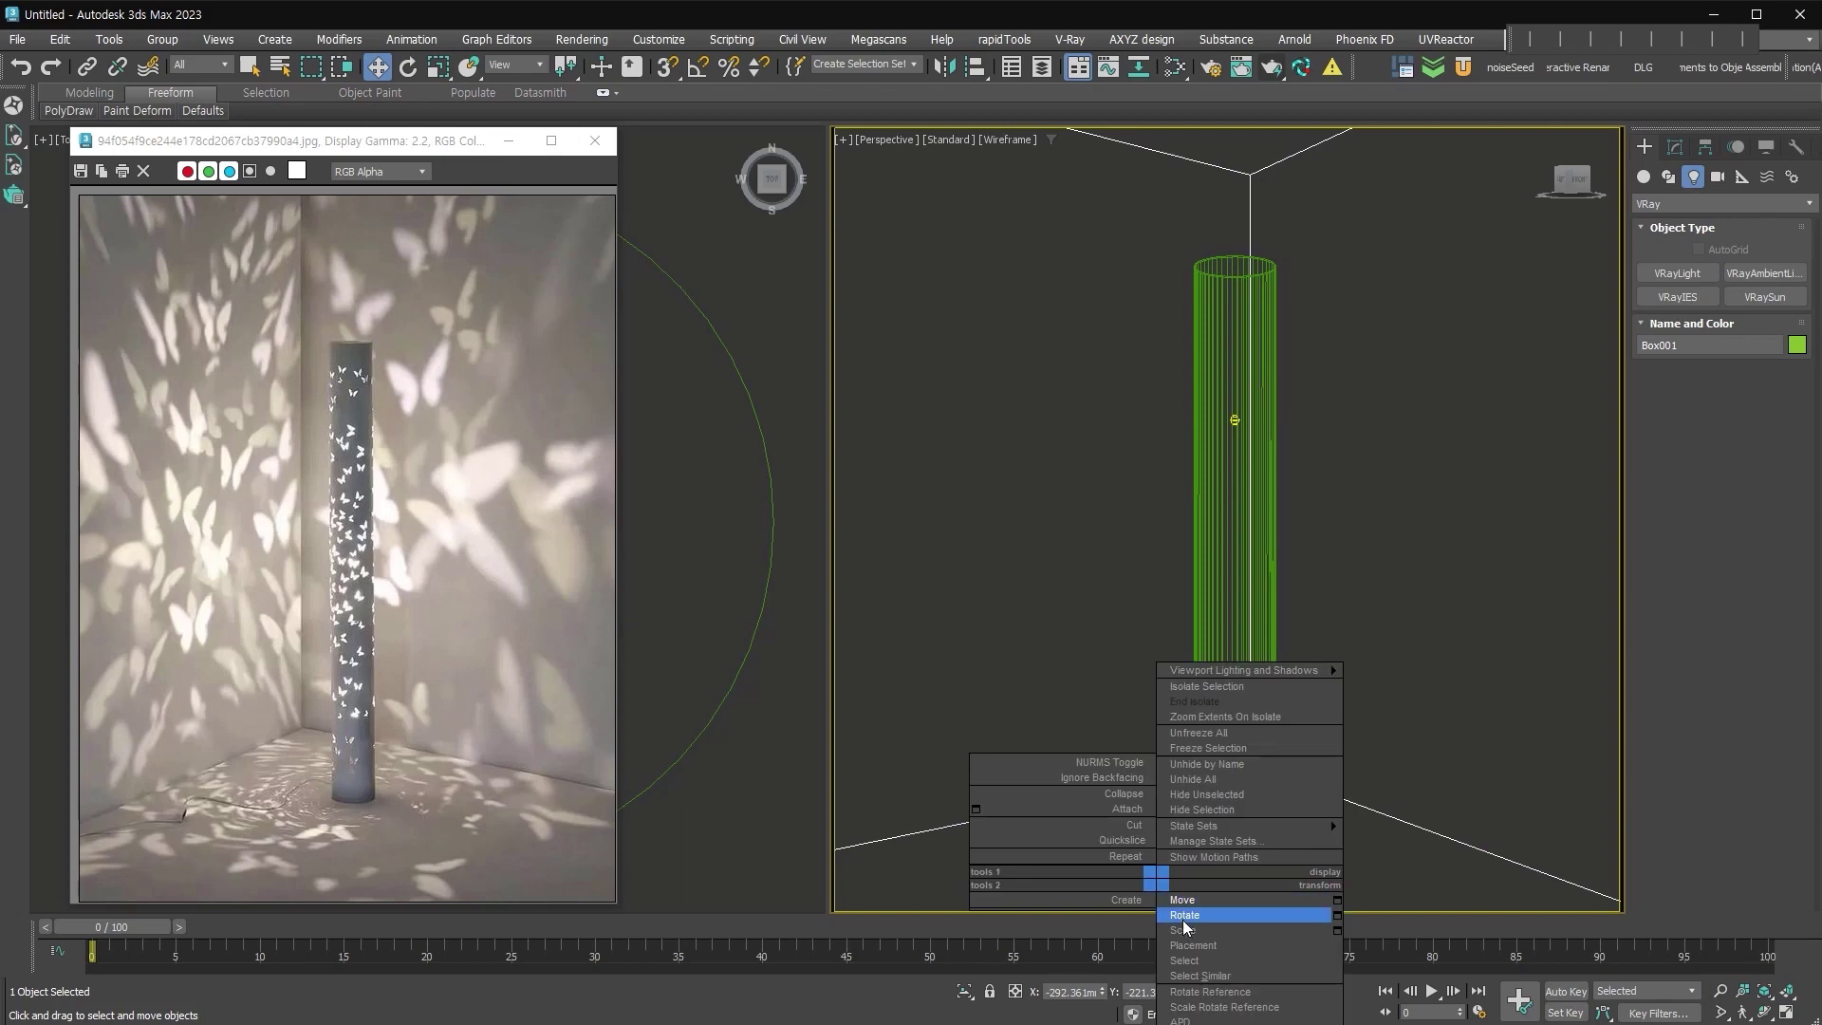
left_click(1224, 932)
left_click_drag(1168, 893, 1219, 862)
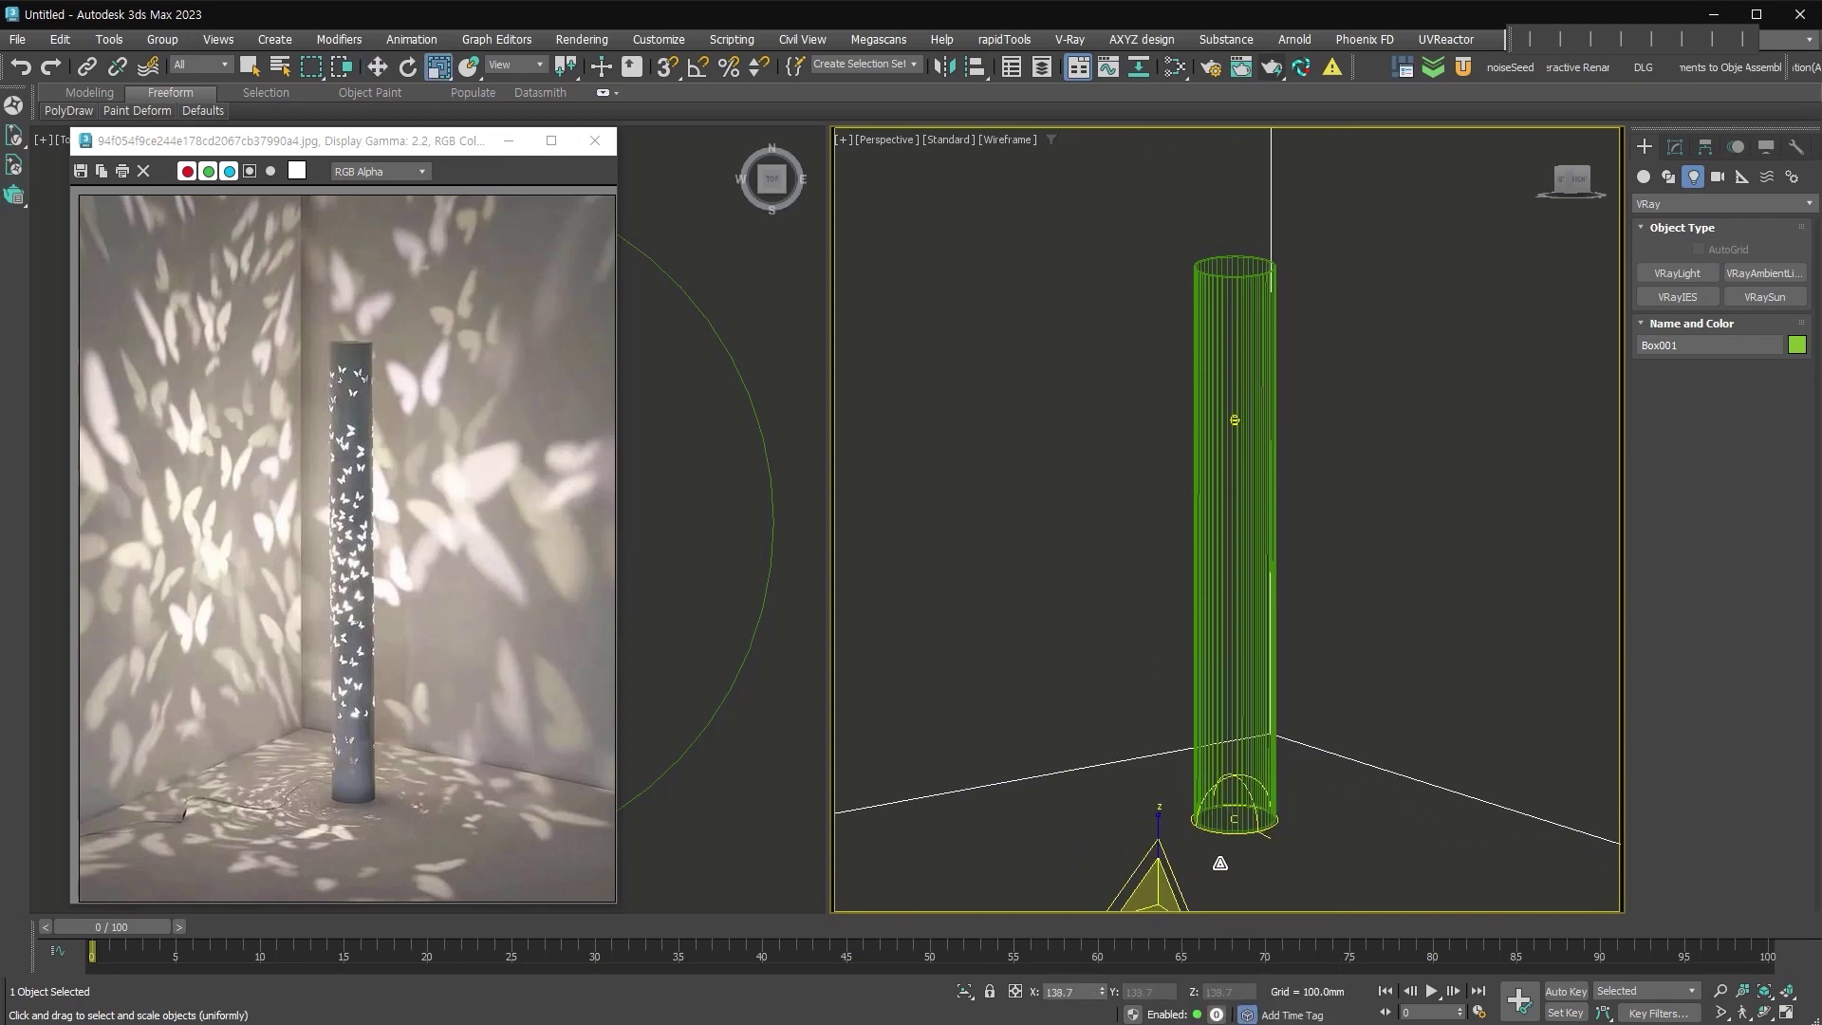
right_click(1371, 546)
left_click(1394, 565)
Open the V-Ray Render Setup, showing Exponential colour mapping.
mouse_move(1381, 647)
middle_mouse_down("alt")
mouse_move(1251, 728)
mouse_move(1311, 718)
middle_mouse_up("alt")
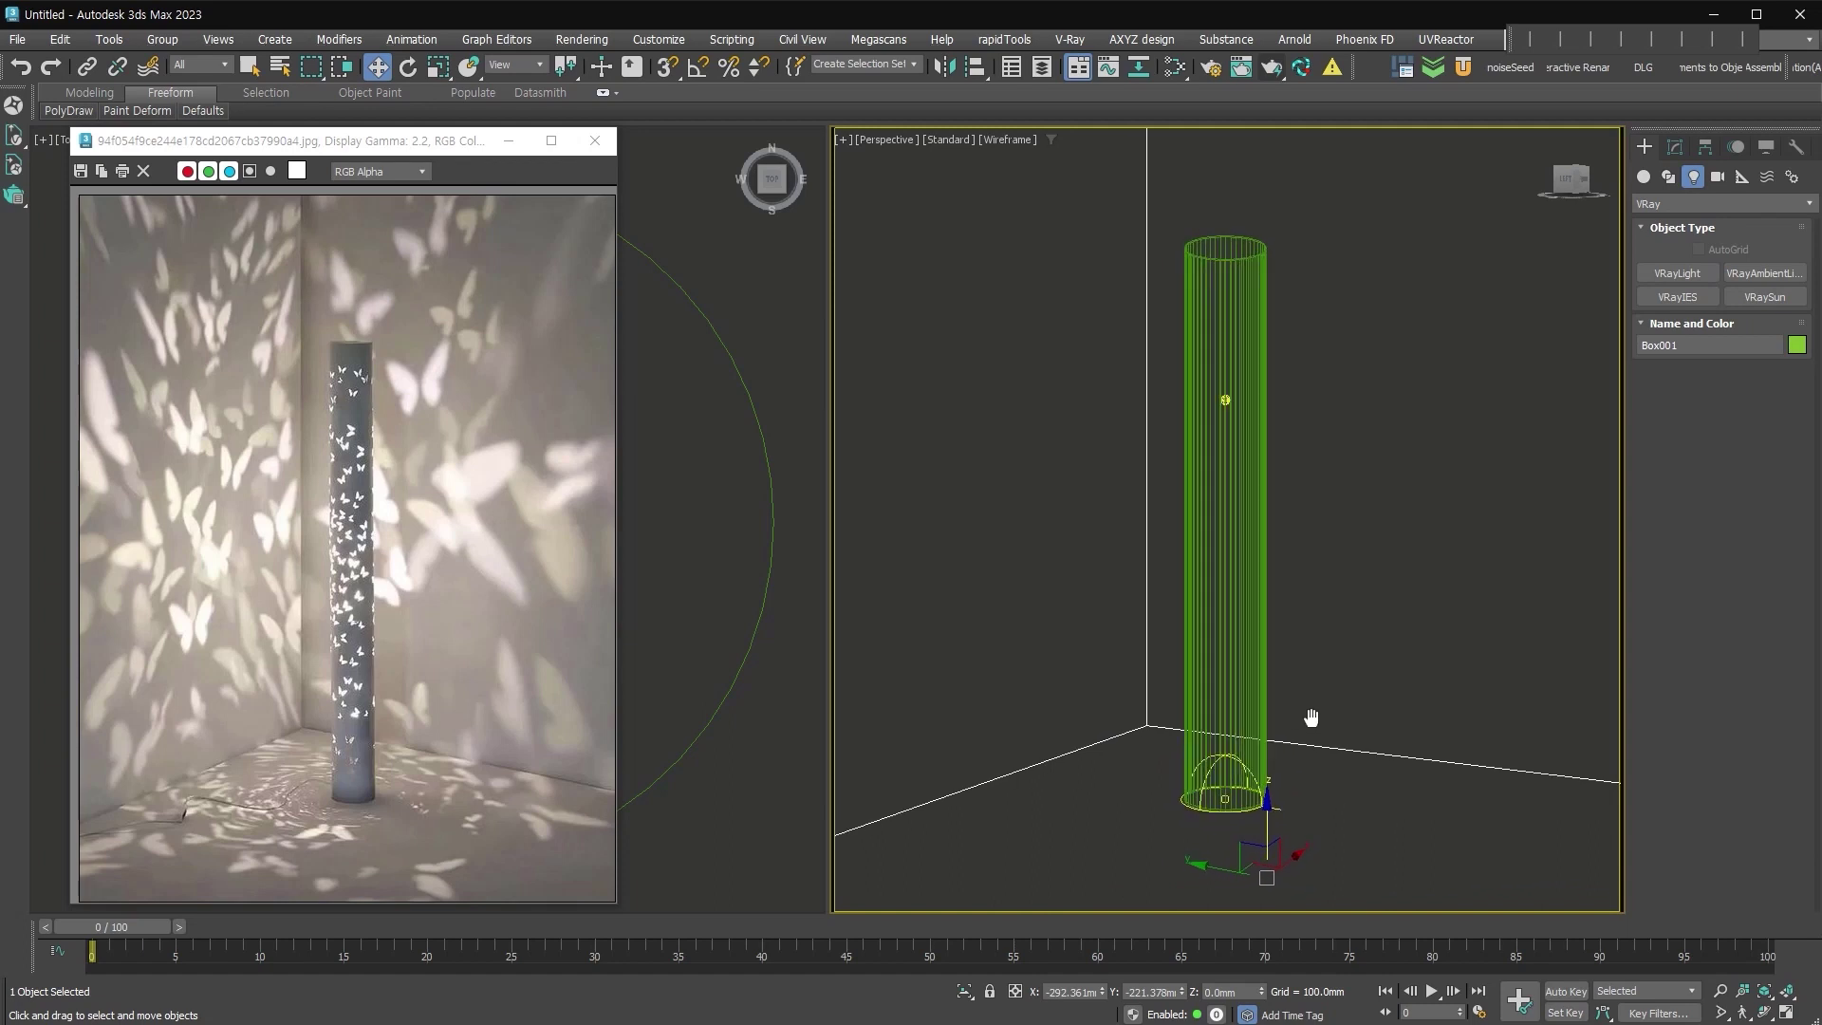
middle_click_drag(1352, 714, 1406, 749, "alt")
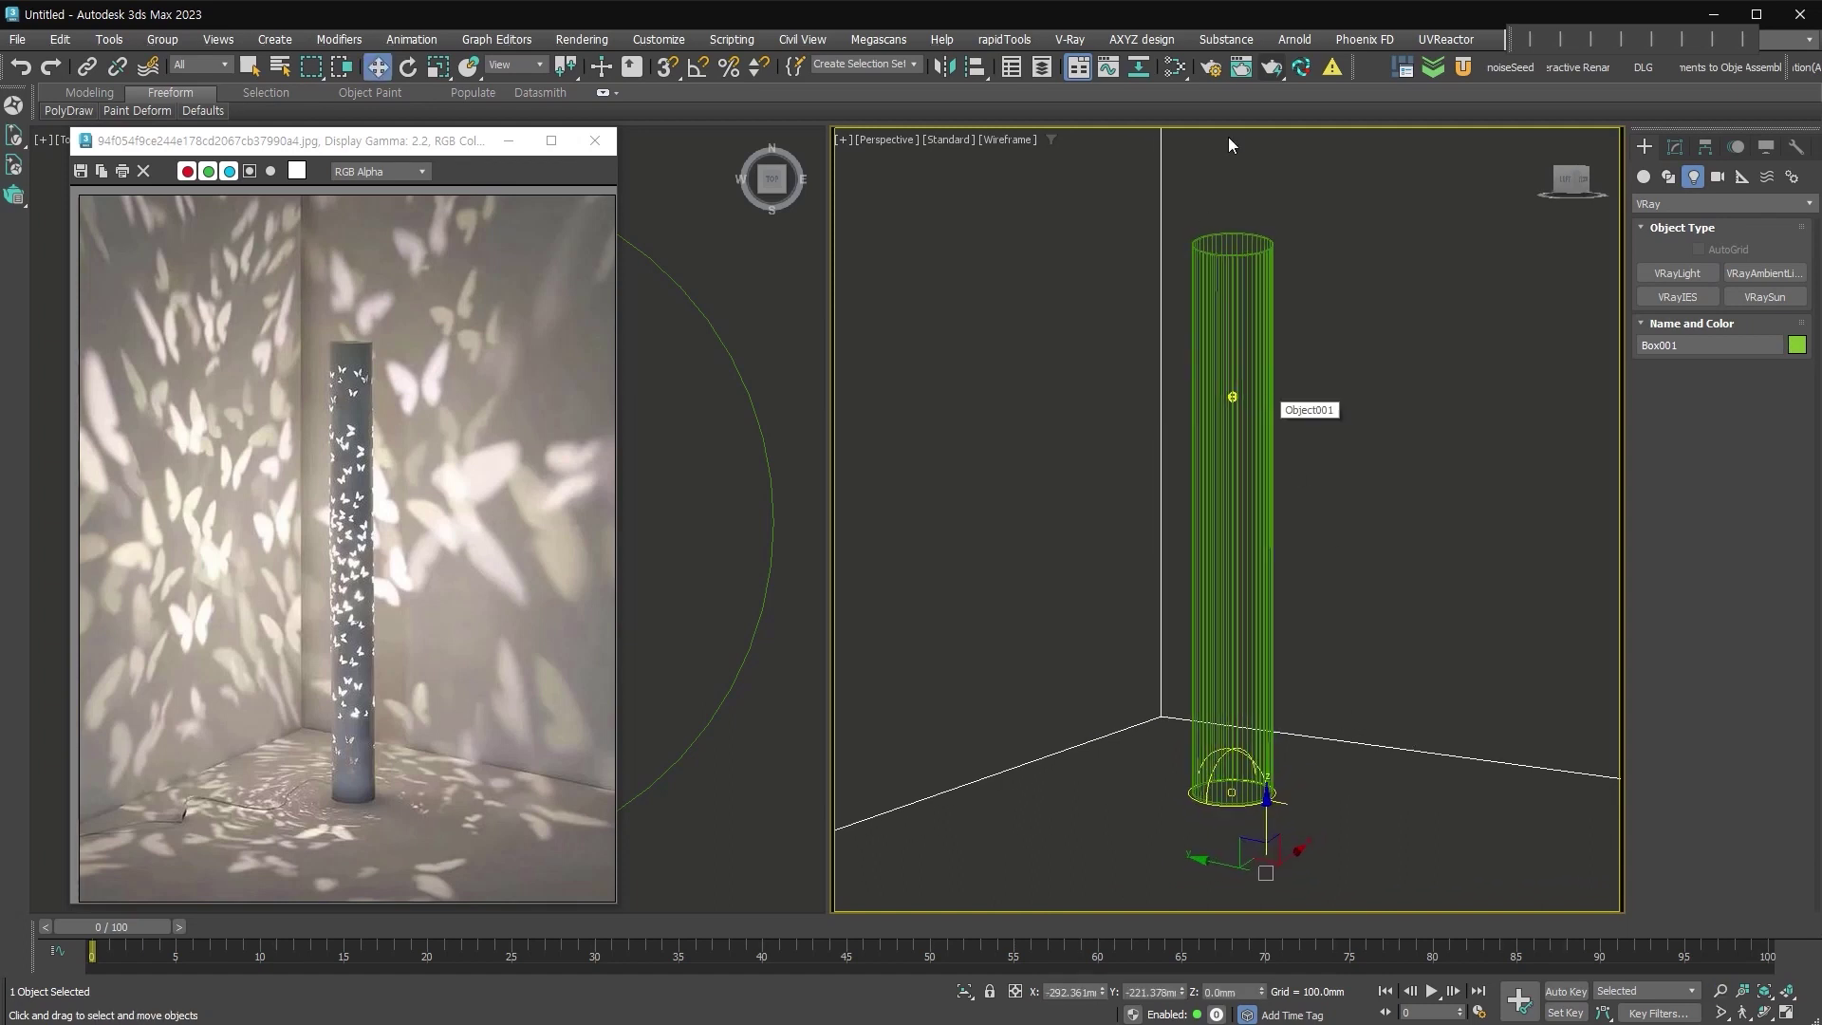
left_click(1209, 68)
left_click_drag(847, 588, 974, 452)
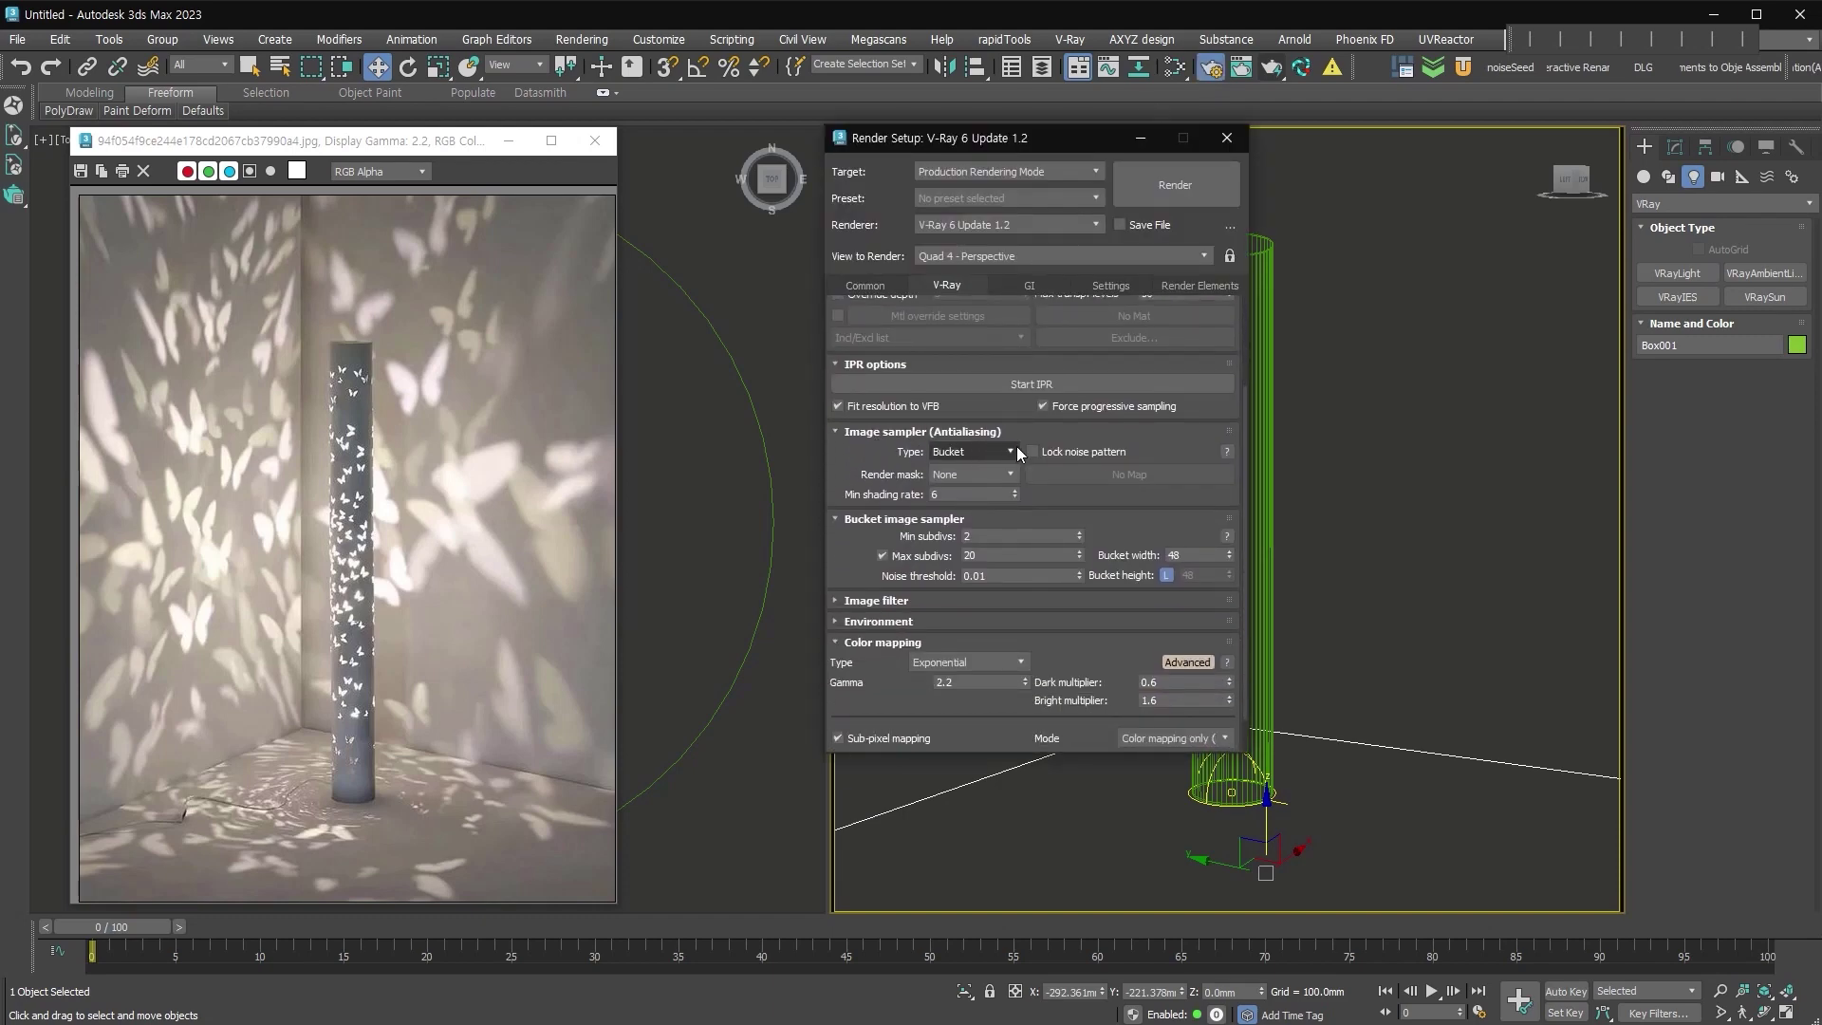
Review the V-Ray, GI, Render Elements and Common tabs, then render at 1000 x 1000.
scroll(868, 477, "down", 2)
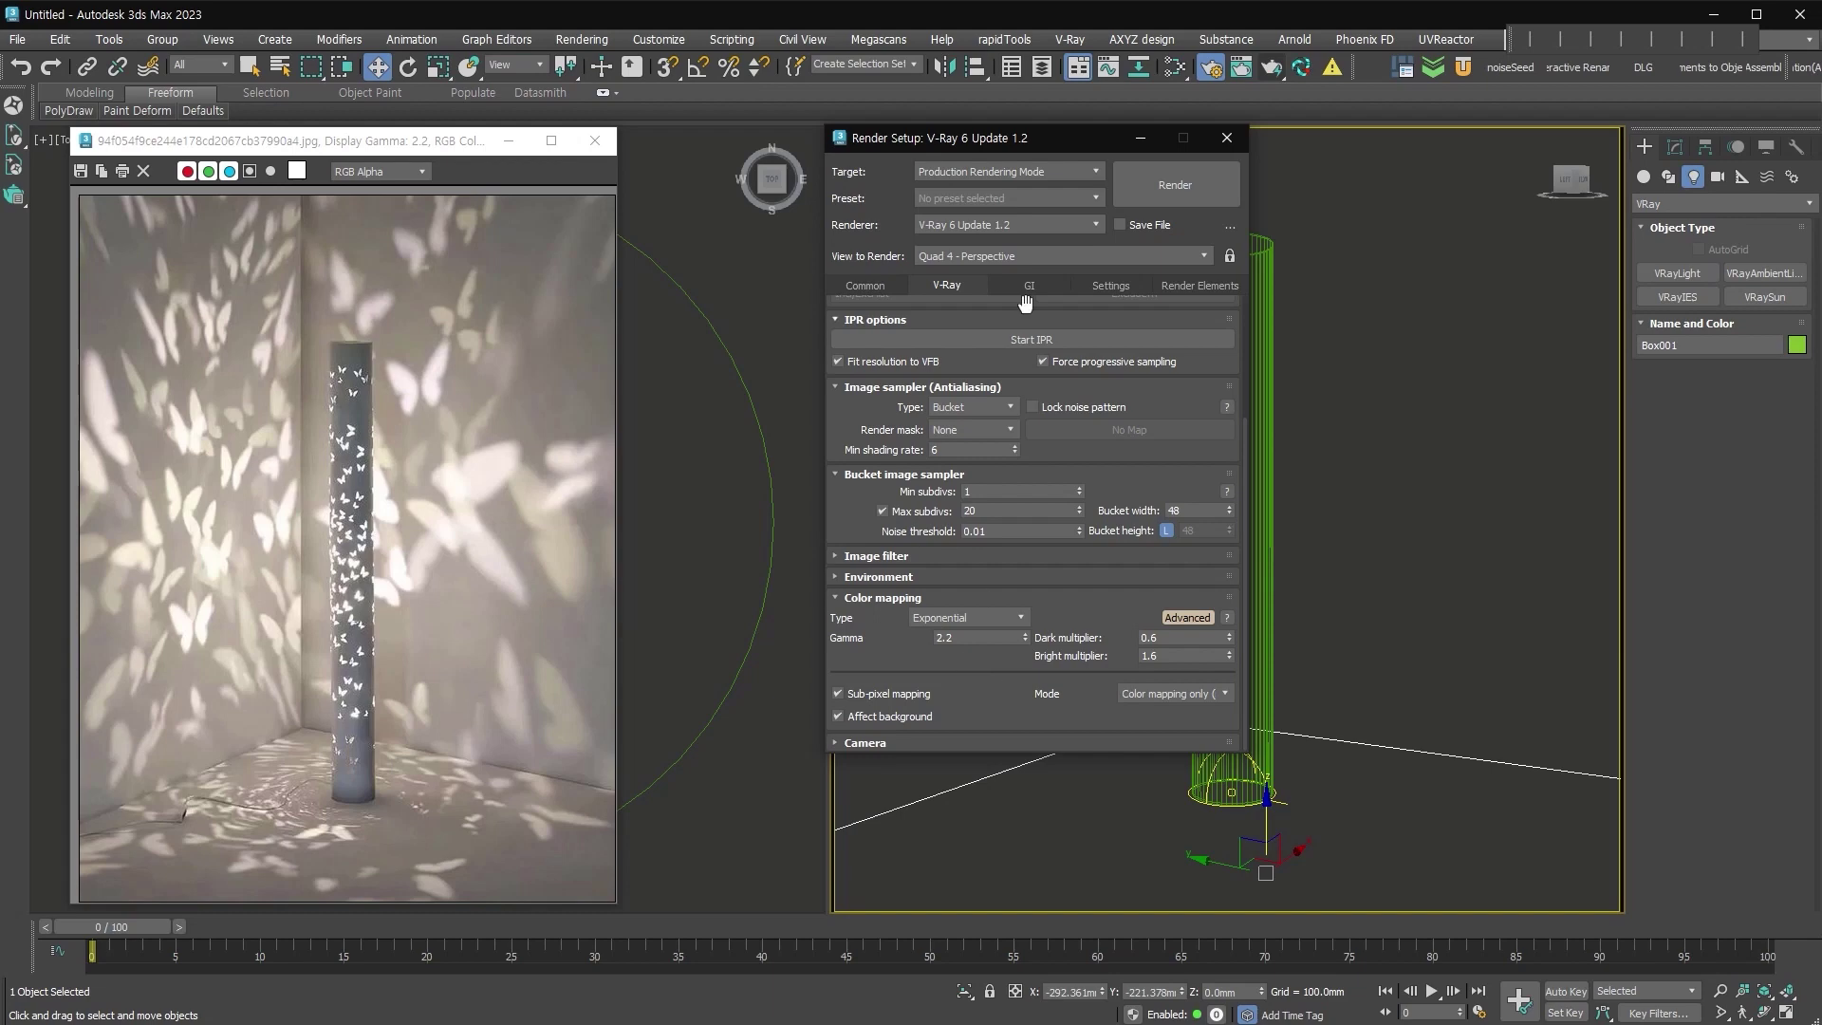
left_click(1032, 287)
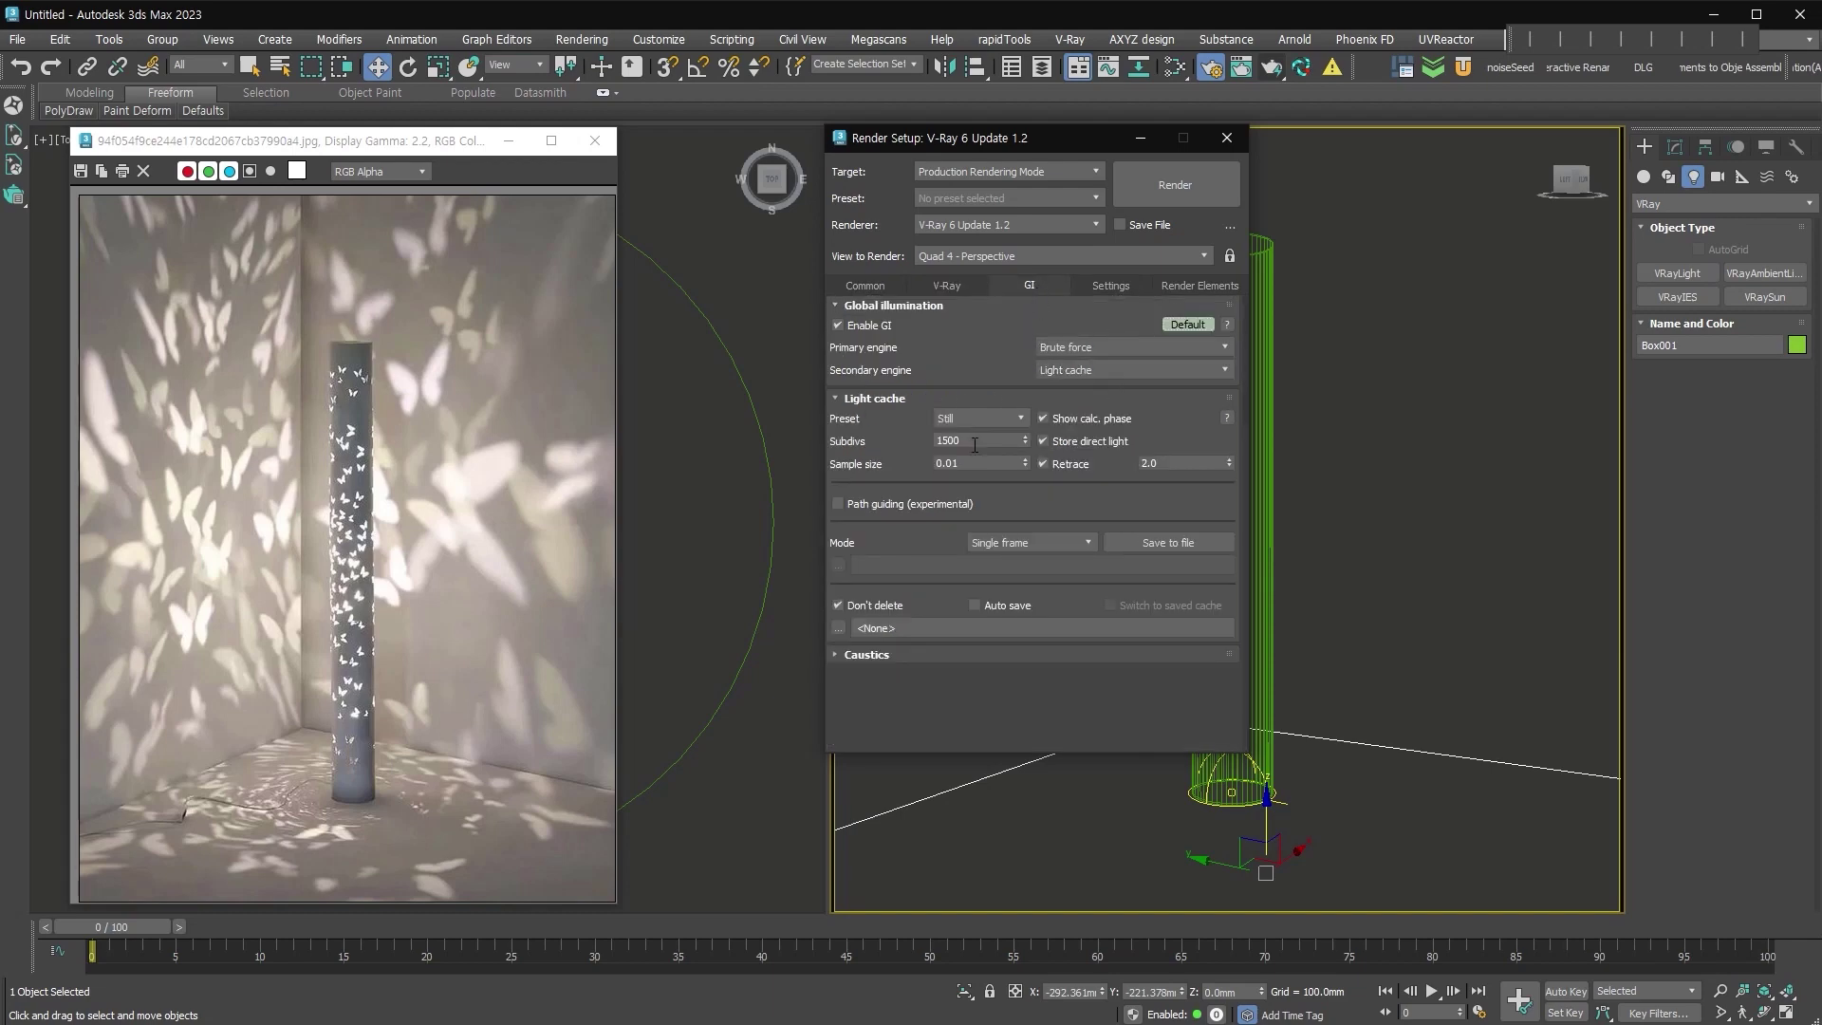
mouse_move(977, 442)
left_click(1184, 285)
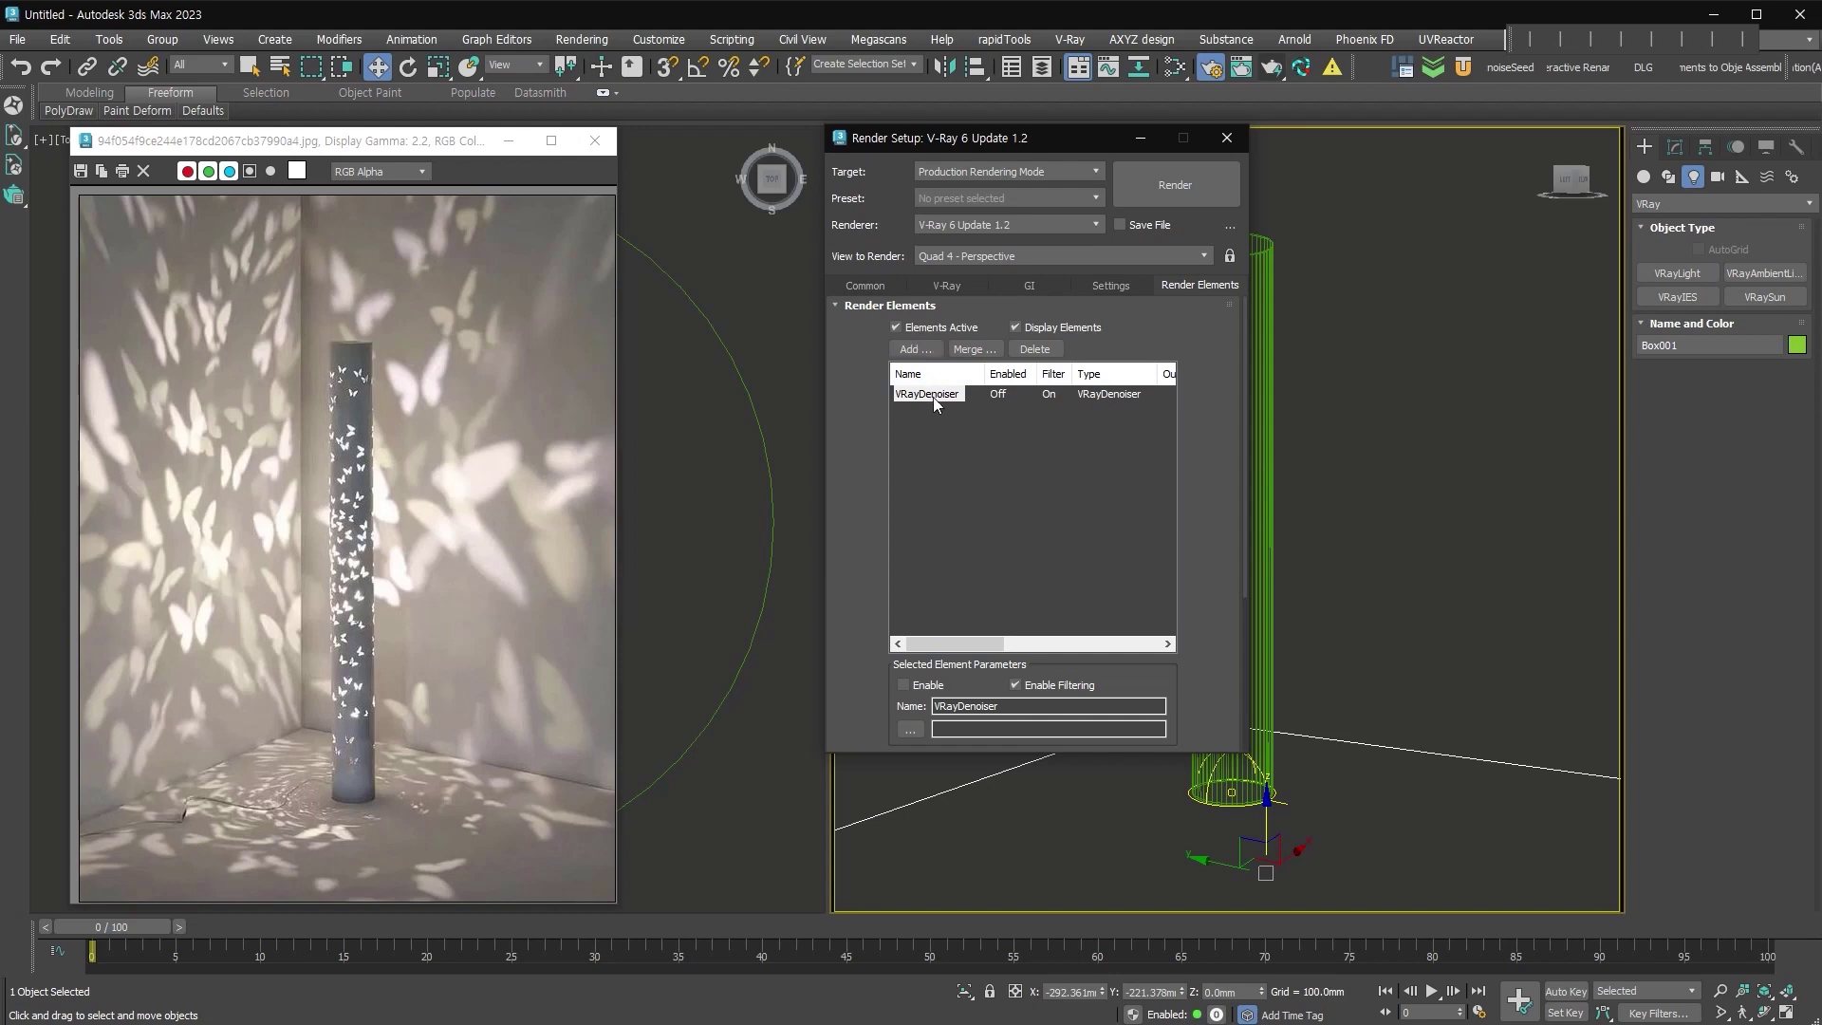
left_click(875, 290)
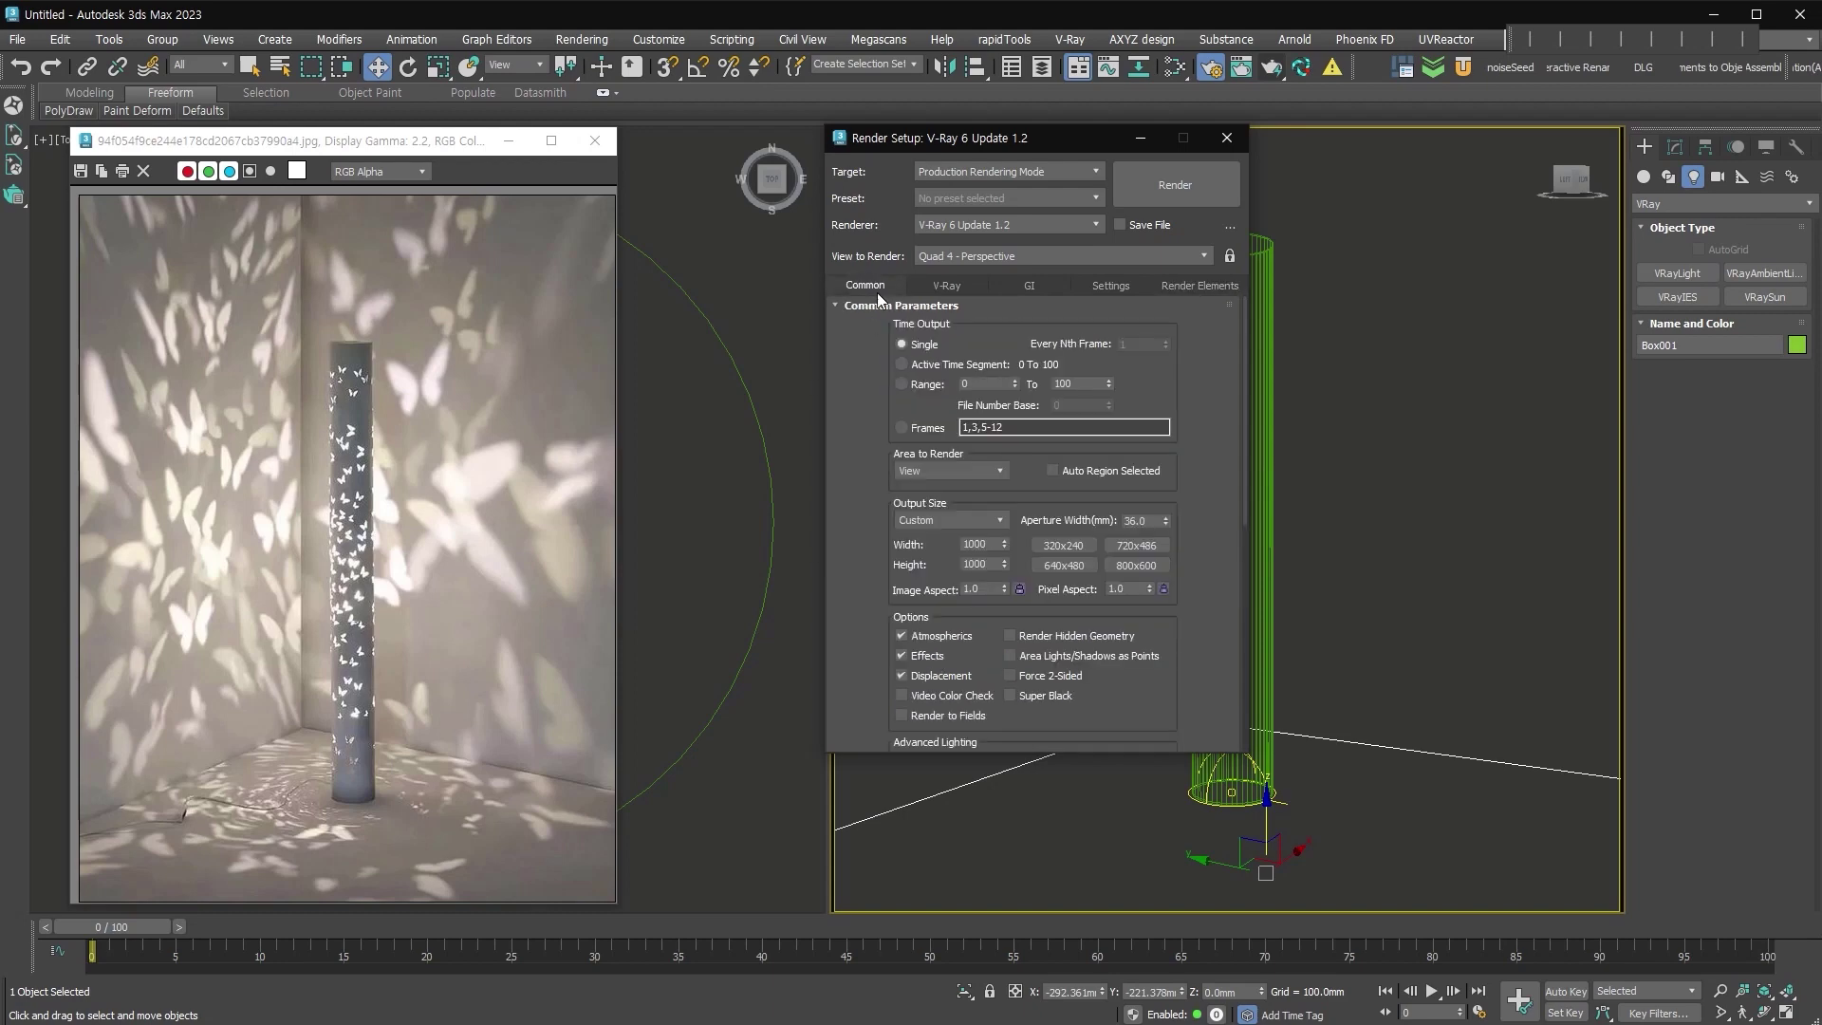
left_click(1216, 182)
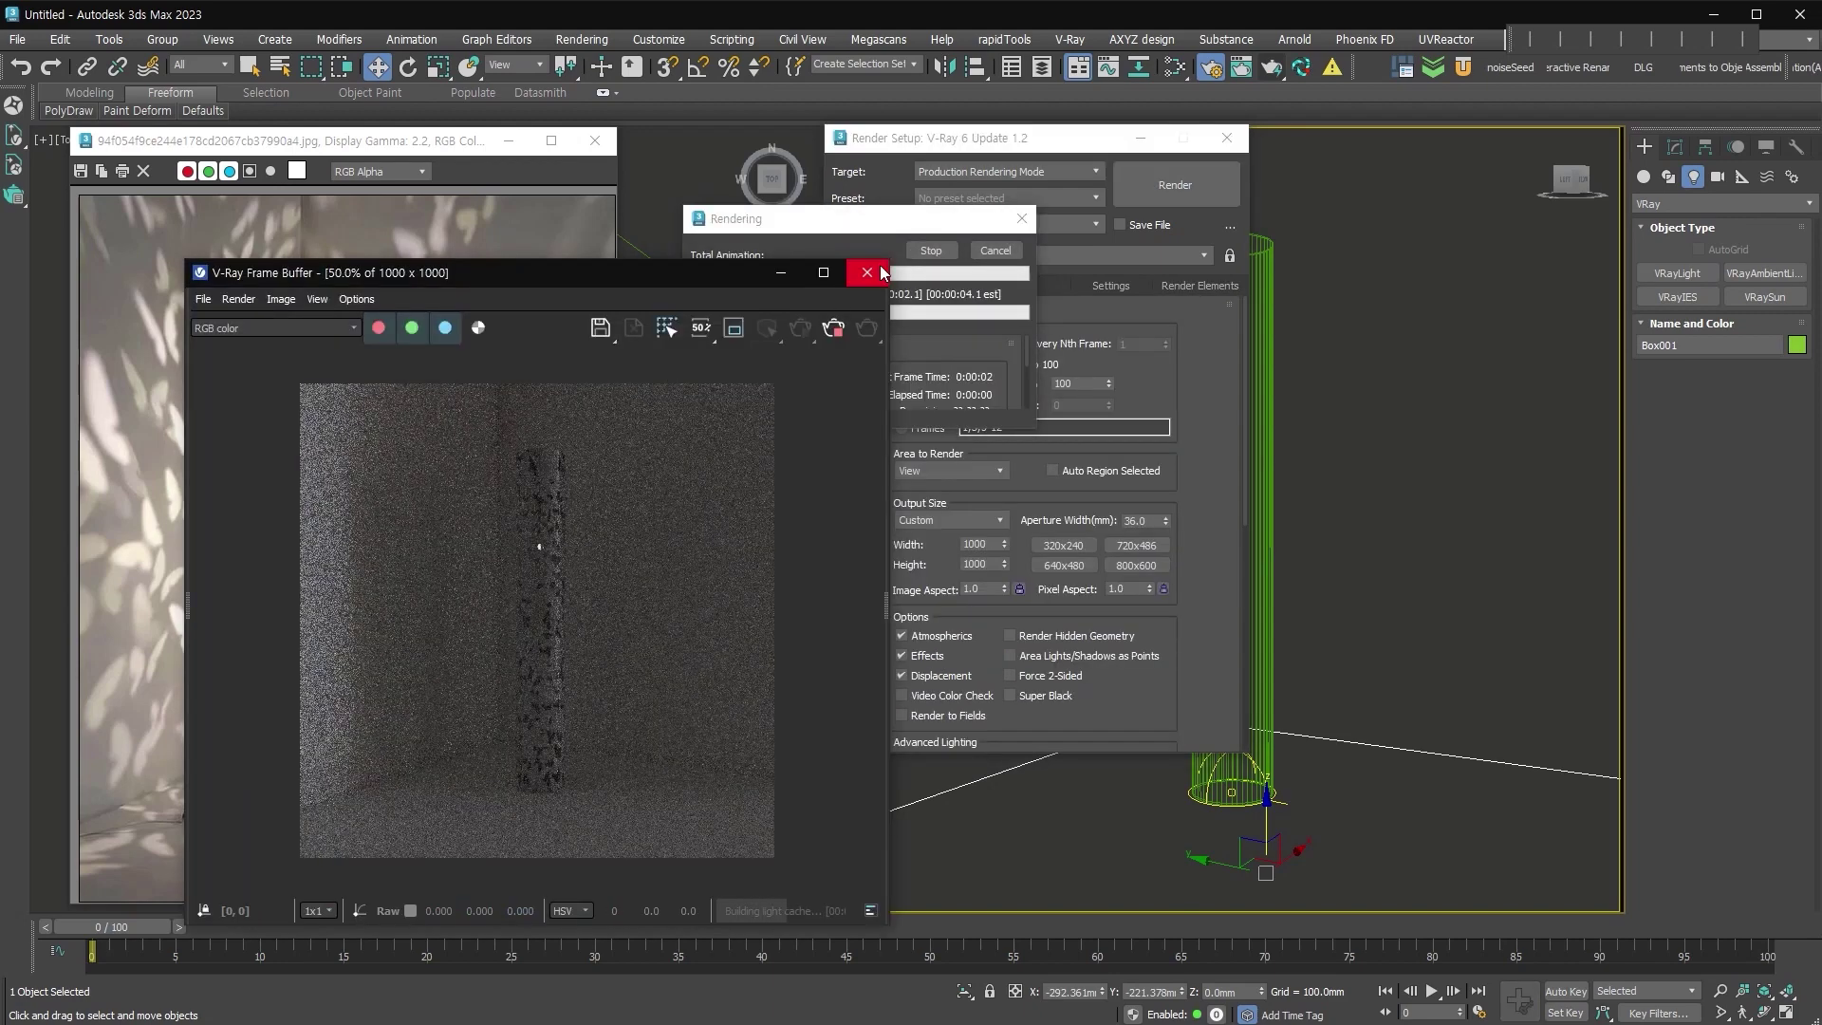
Move the frame buffer aside, close Render Setup and select the dome light.
left_click_drag(630, 113, 459, 19)
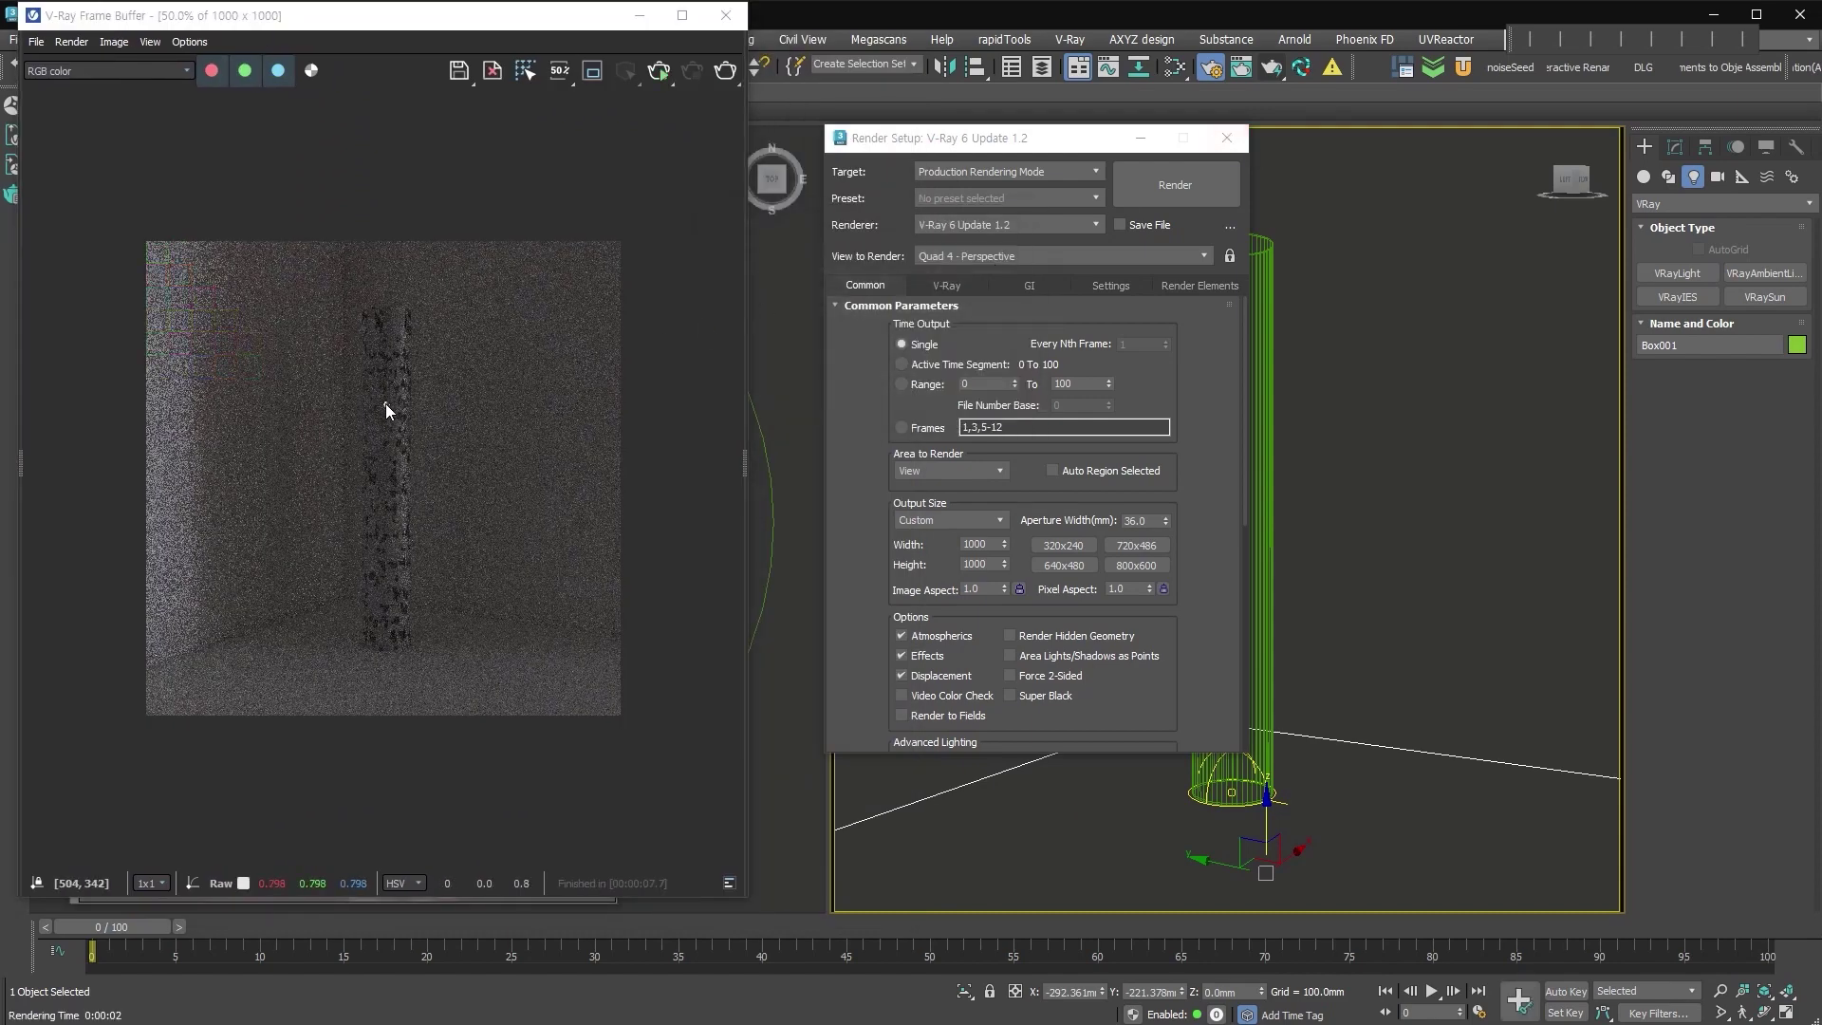
left_click(1227, 138)
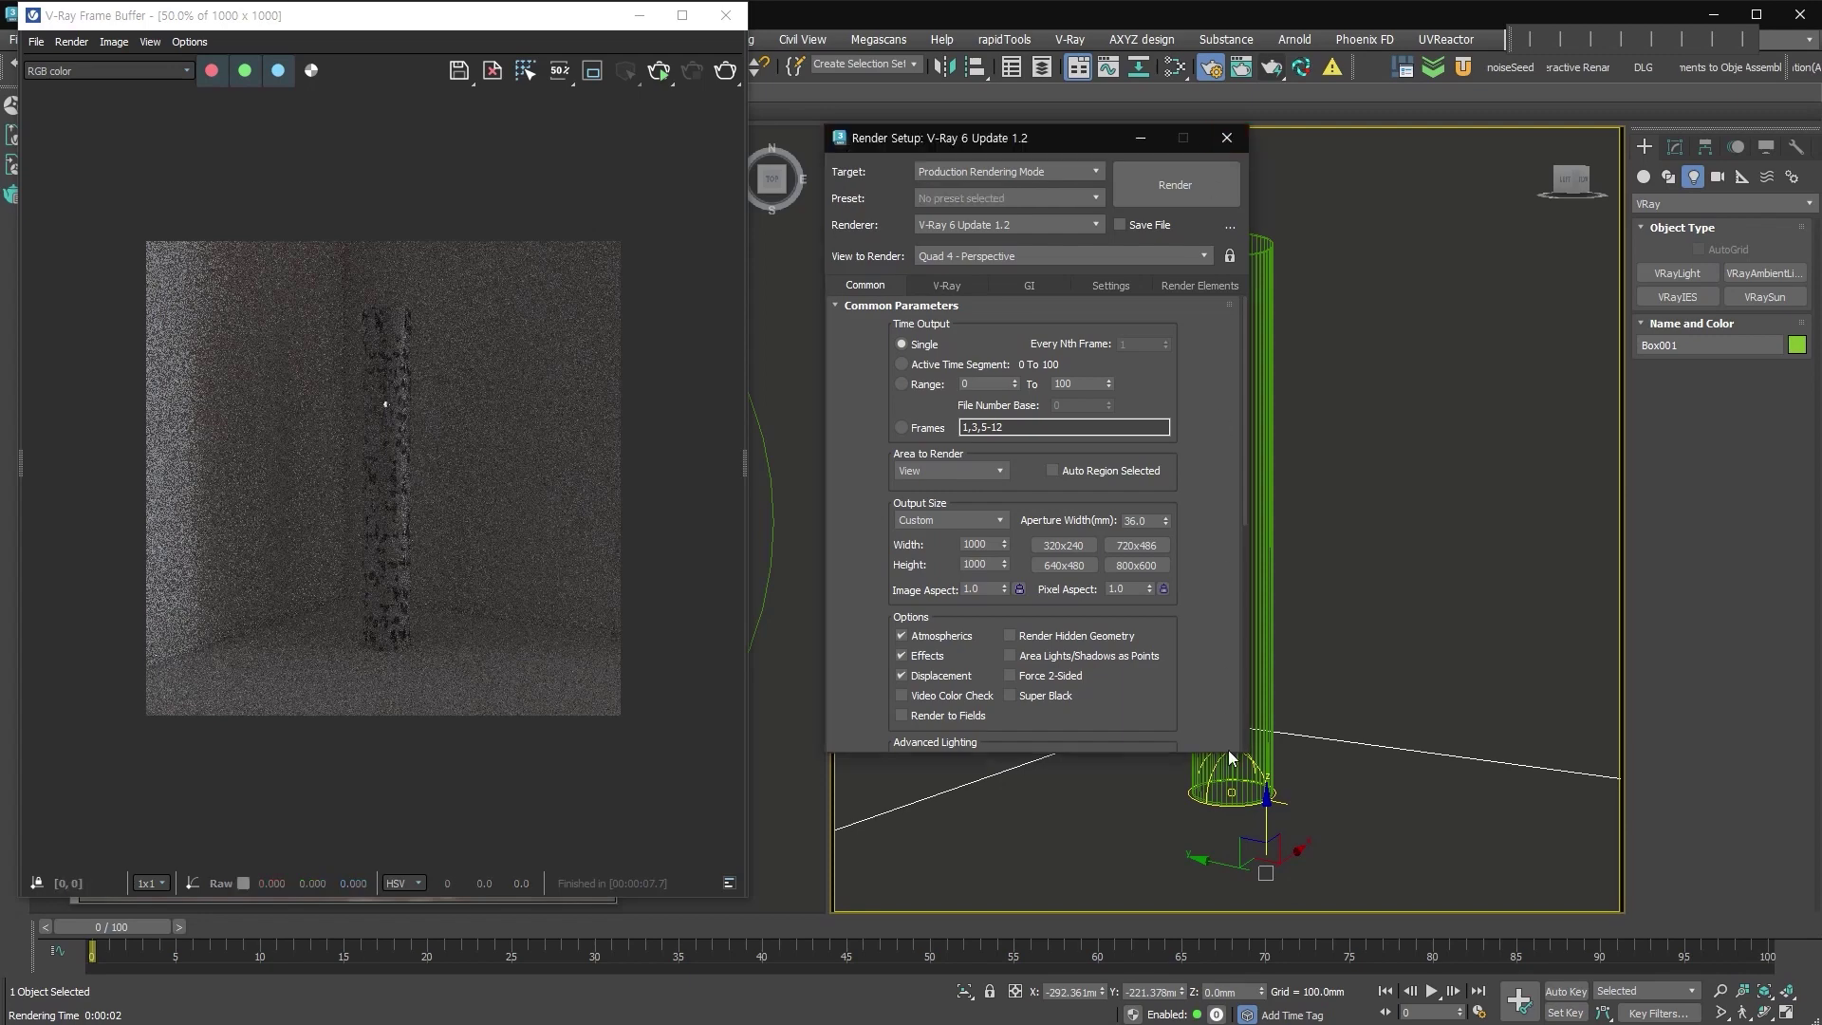
left_click(1160, 795)
left_click(1230, 792)
Rotate the HDRI dome around the scene and start interactive rendering.
key("e")
left_click(1096, 704)
left_click(1231, 785)
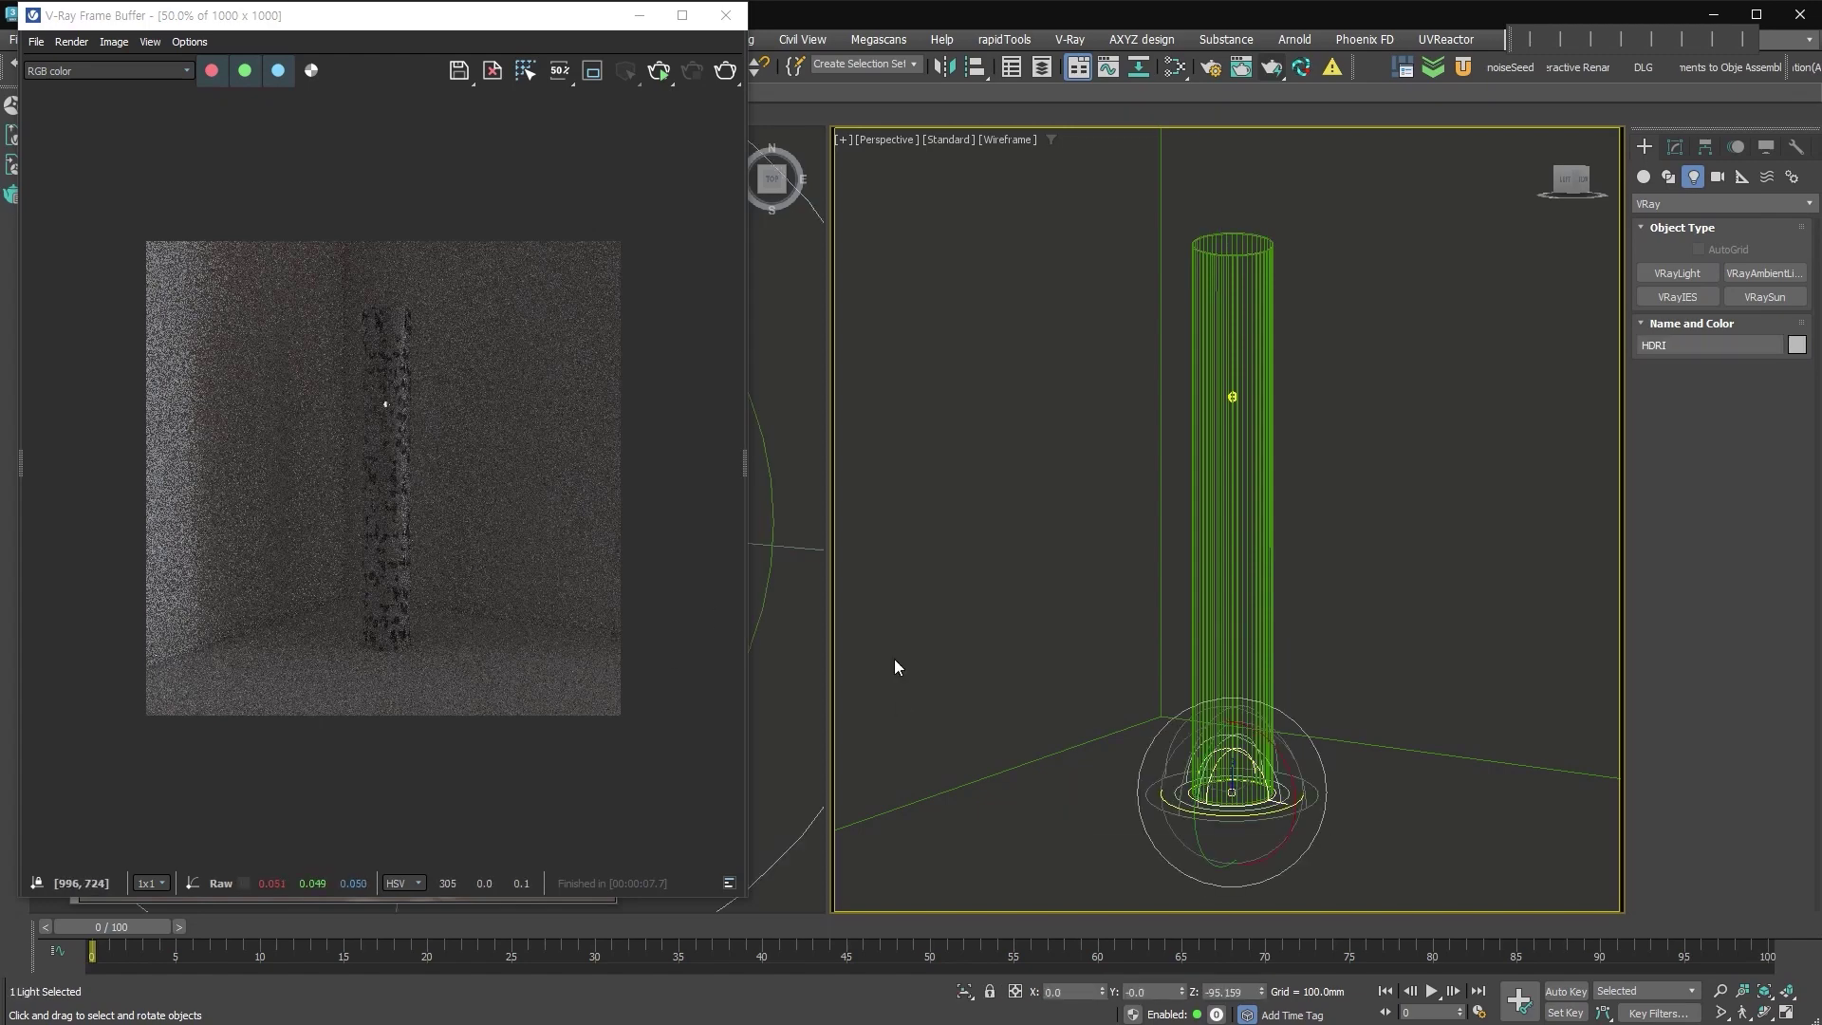
left_click_drag(1224, 813, 1319, 802)
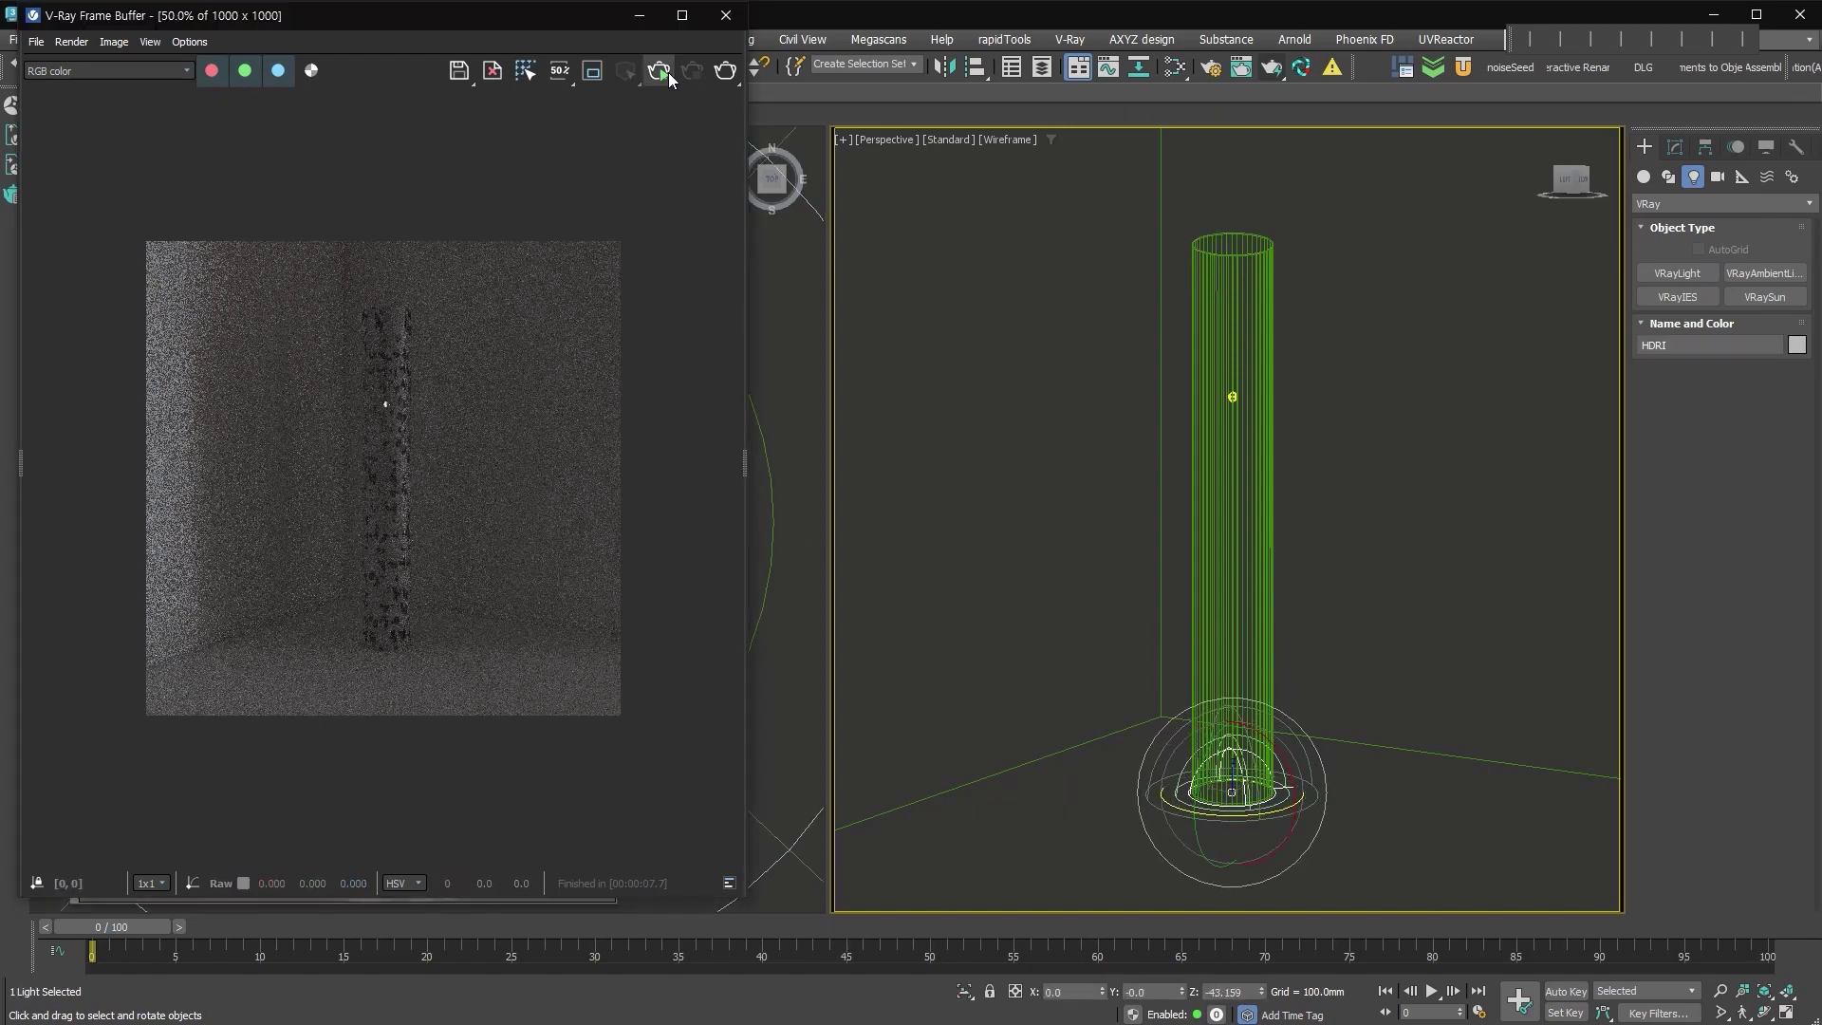
left_click(660, 71)
left_click_drag(1151, 813, 1277, 802)
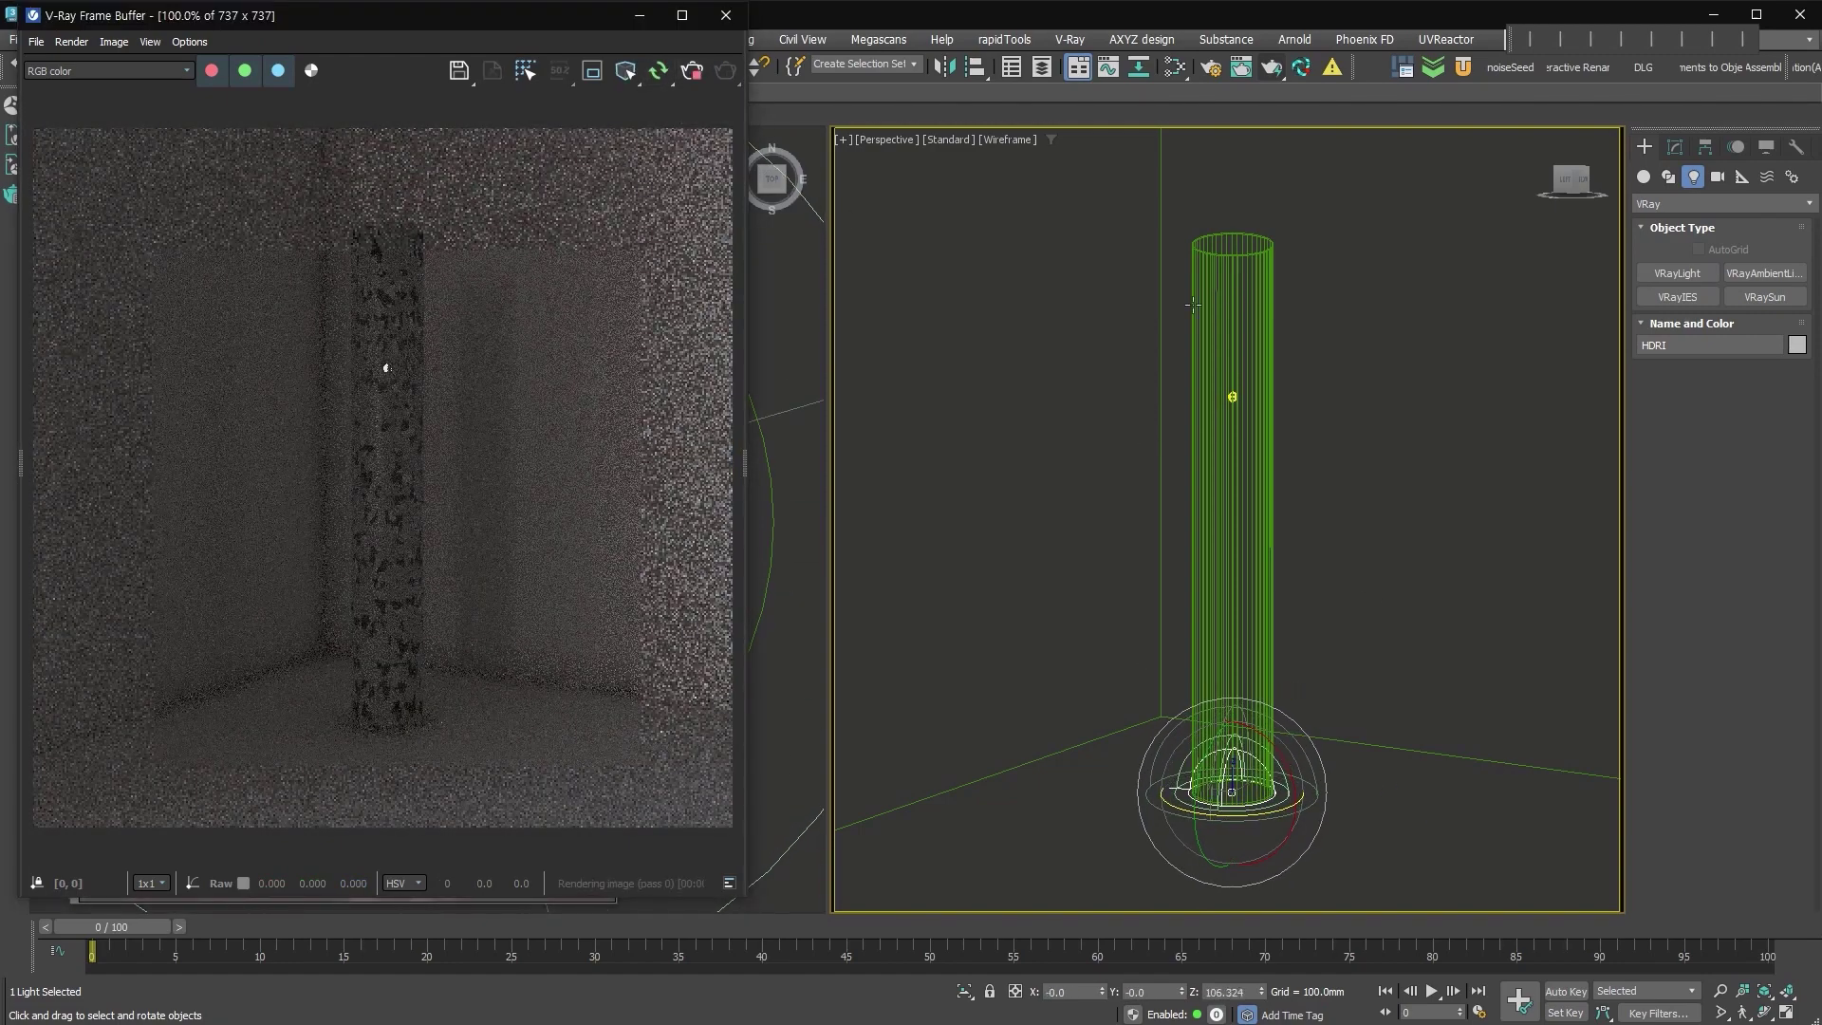
left_click(1231, 396)
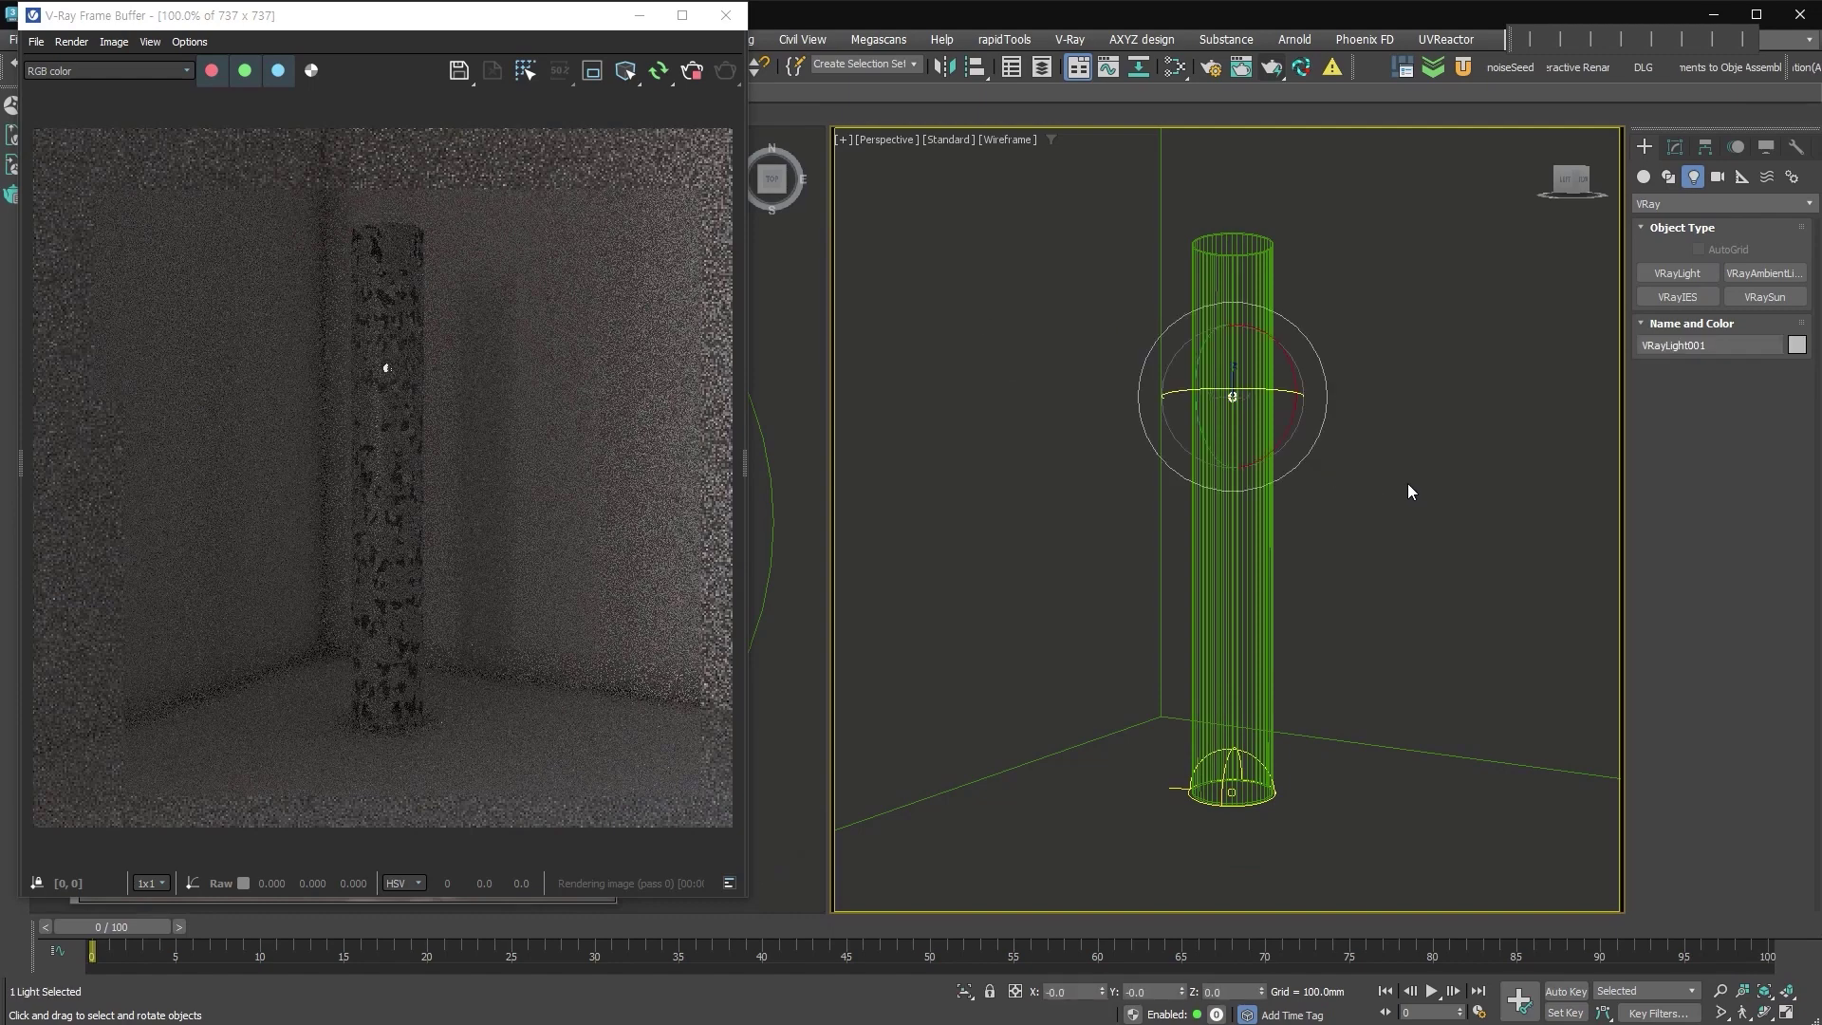
Set the sphere light's units to radiant power and its radius to 1 mm.
left_click(1678, 149)
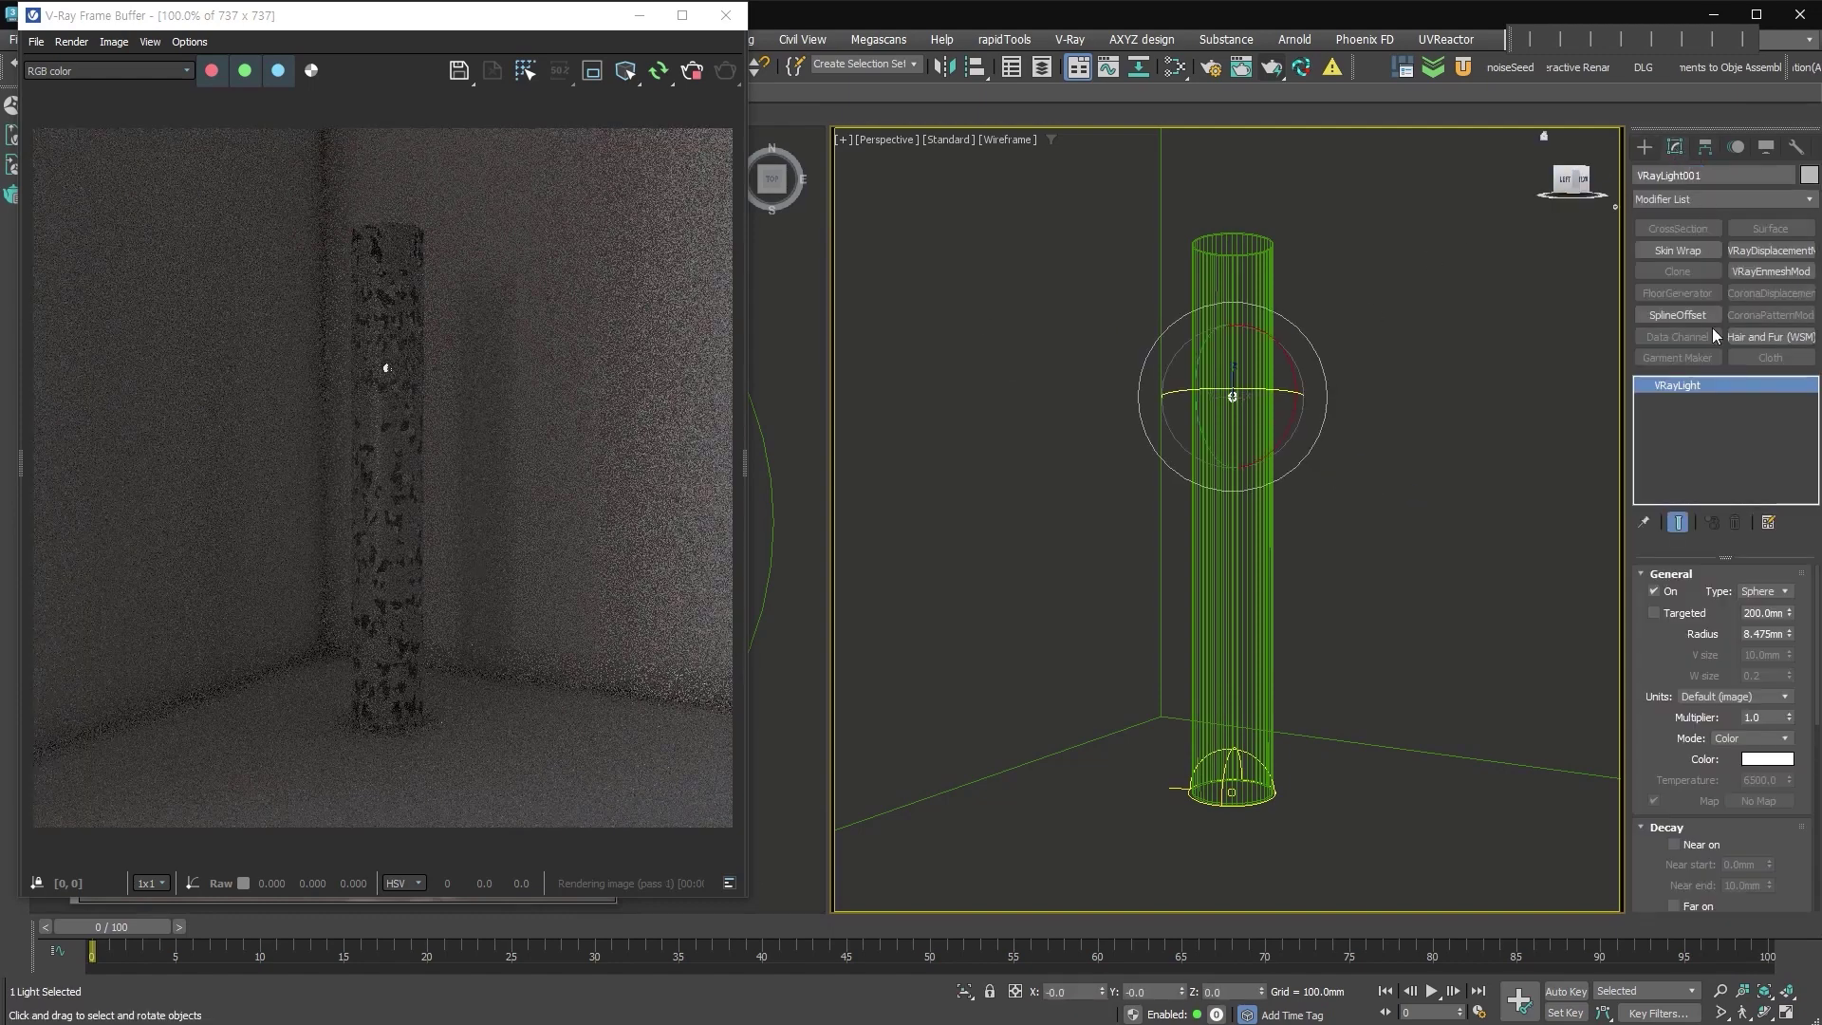
left_click(1770, 700)
left_click(1771, 765)
type("15")
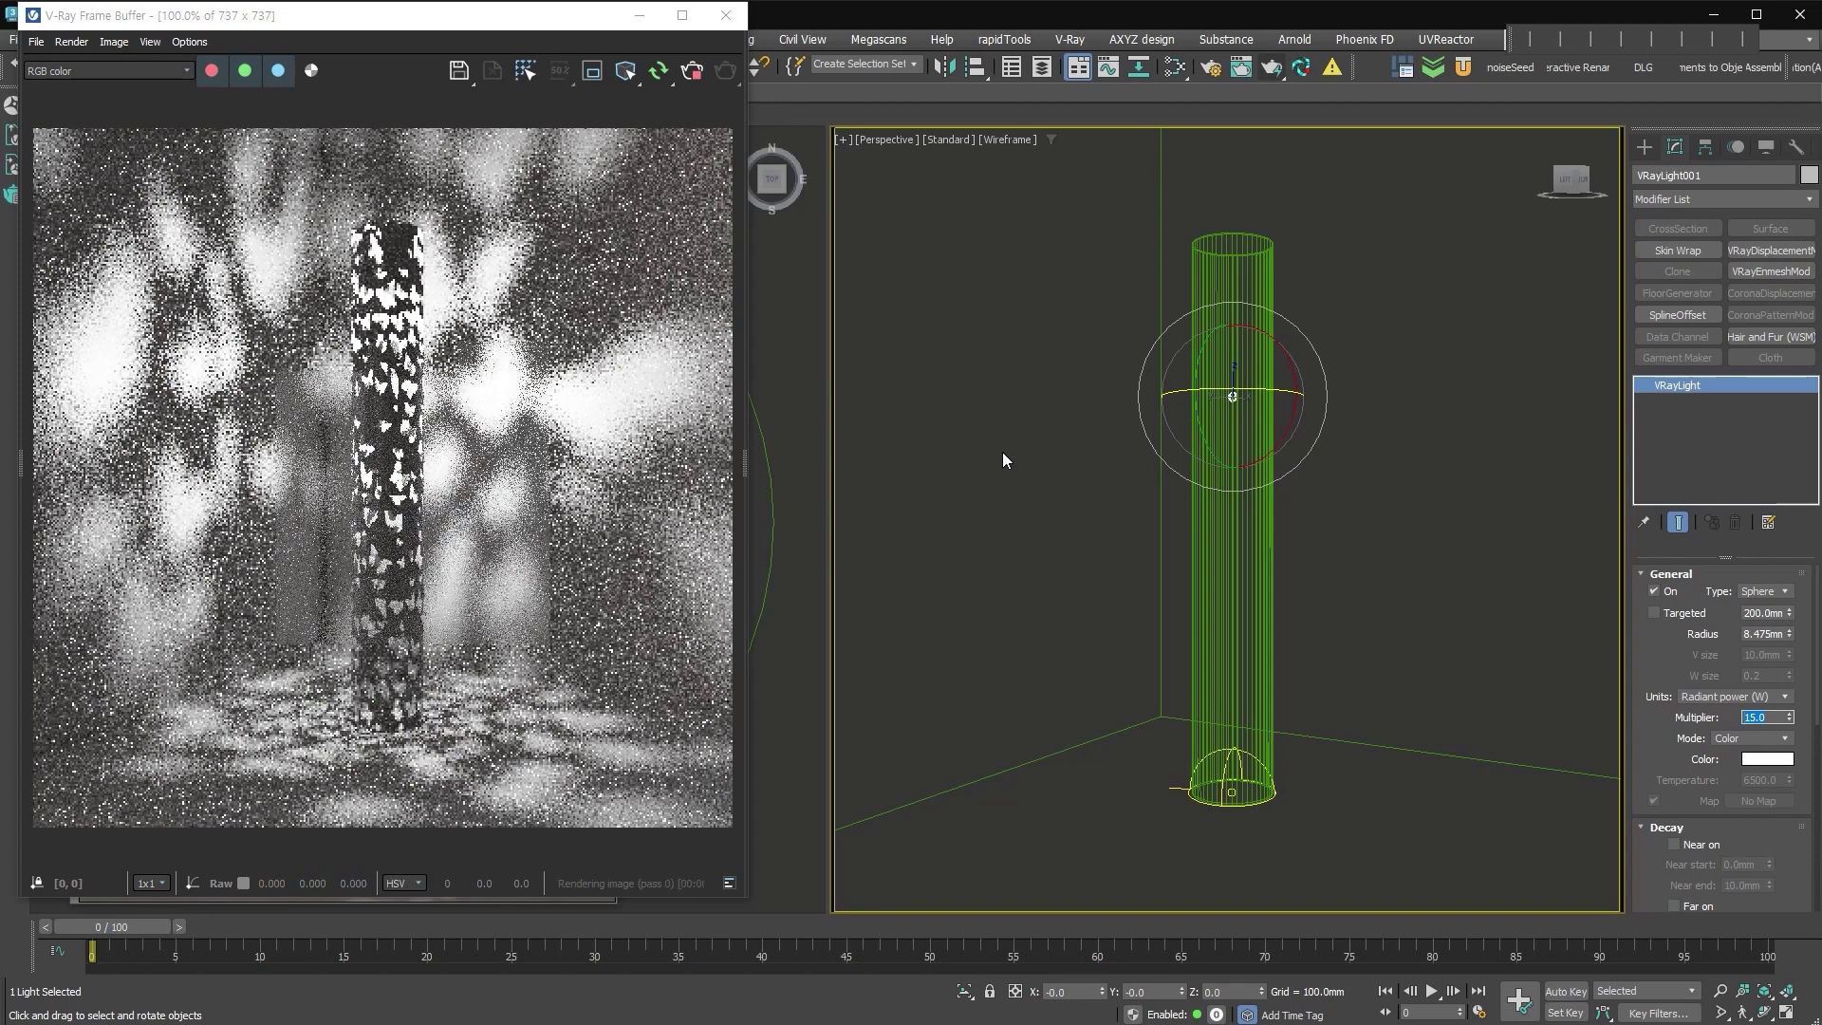
left_click(1666, 827)
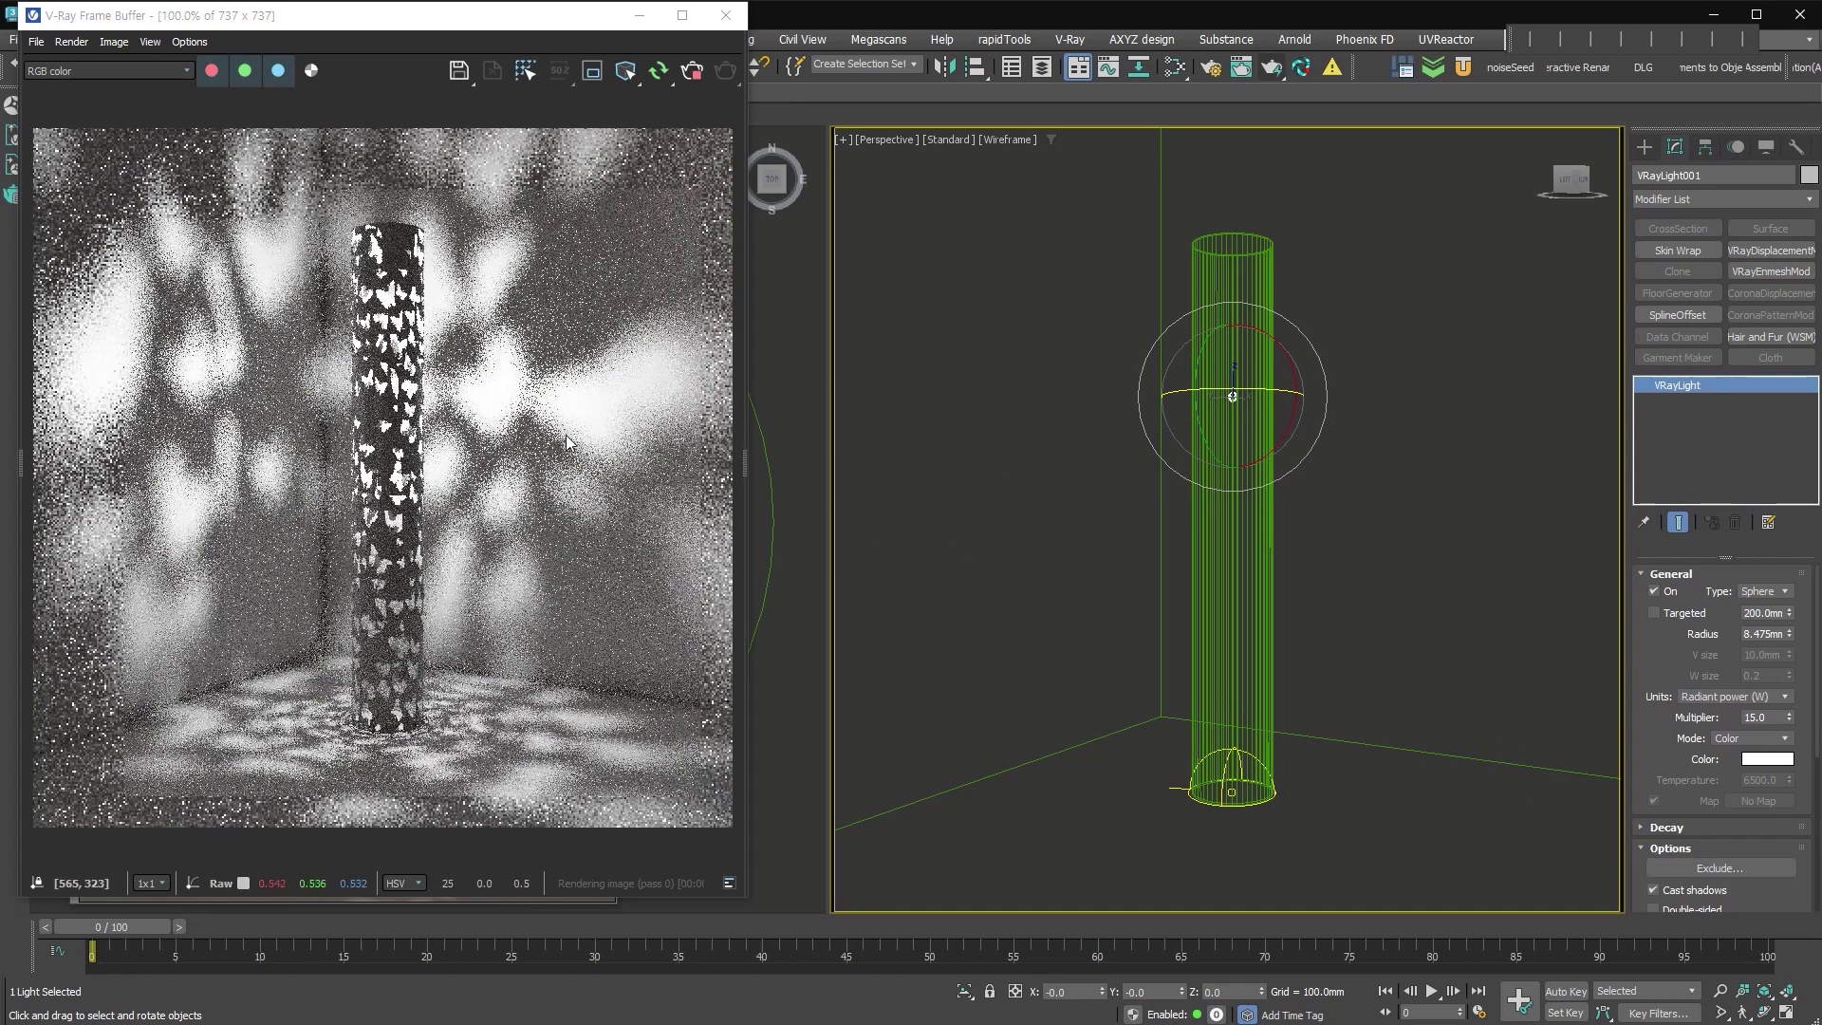
double_click(1760, 634)
type("1")
key("Return")
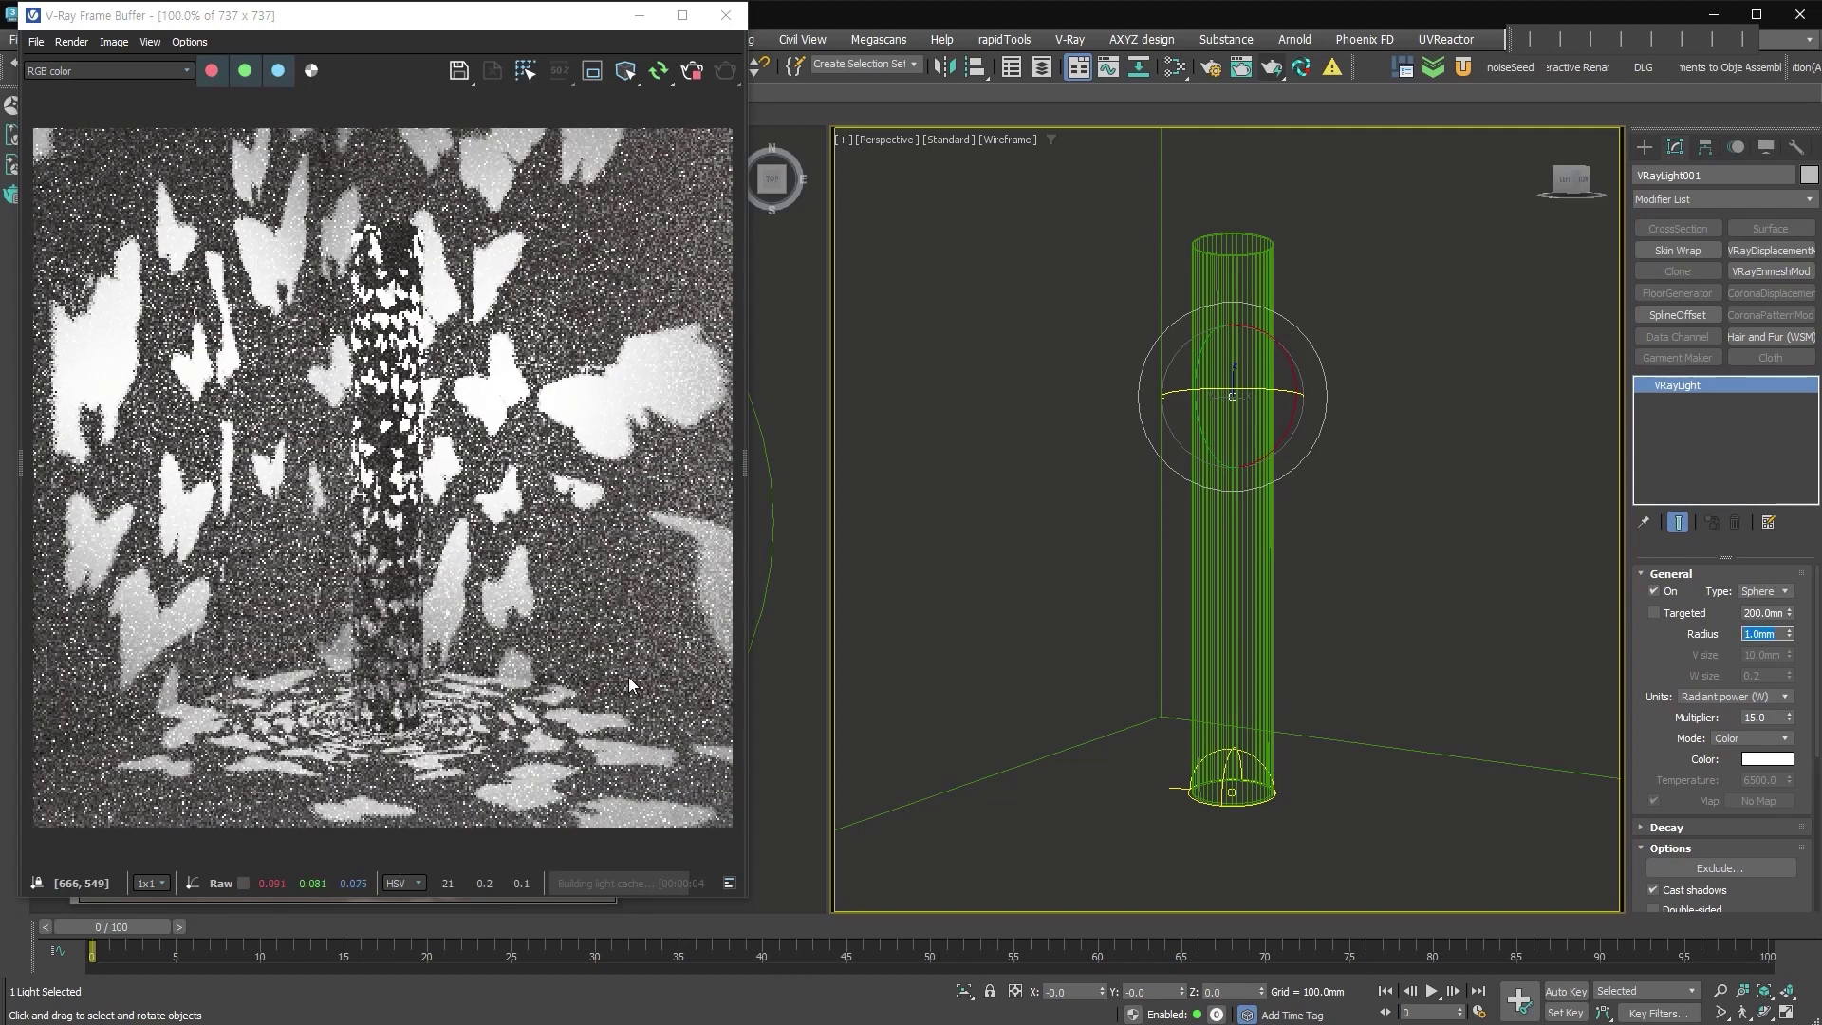
Raise the sphere light inside the lamp and set its multiplier to 10.
right_click(1236, 330)
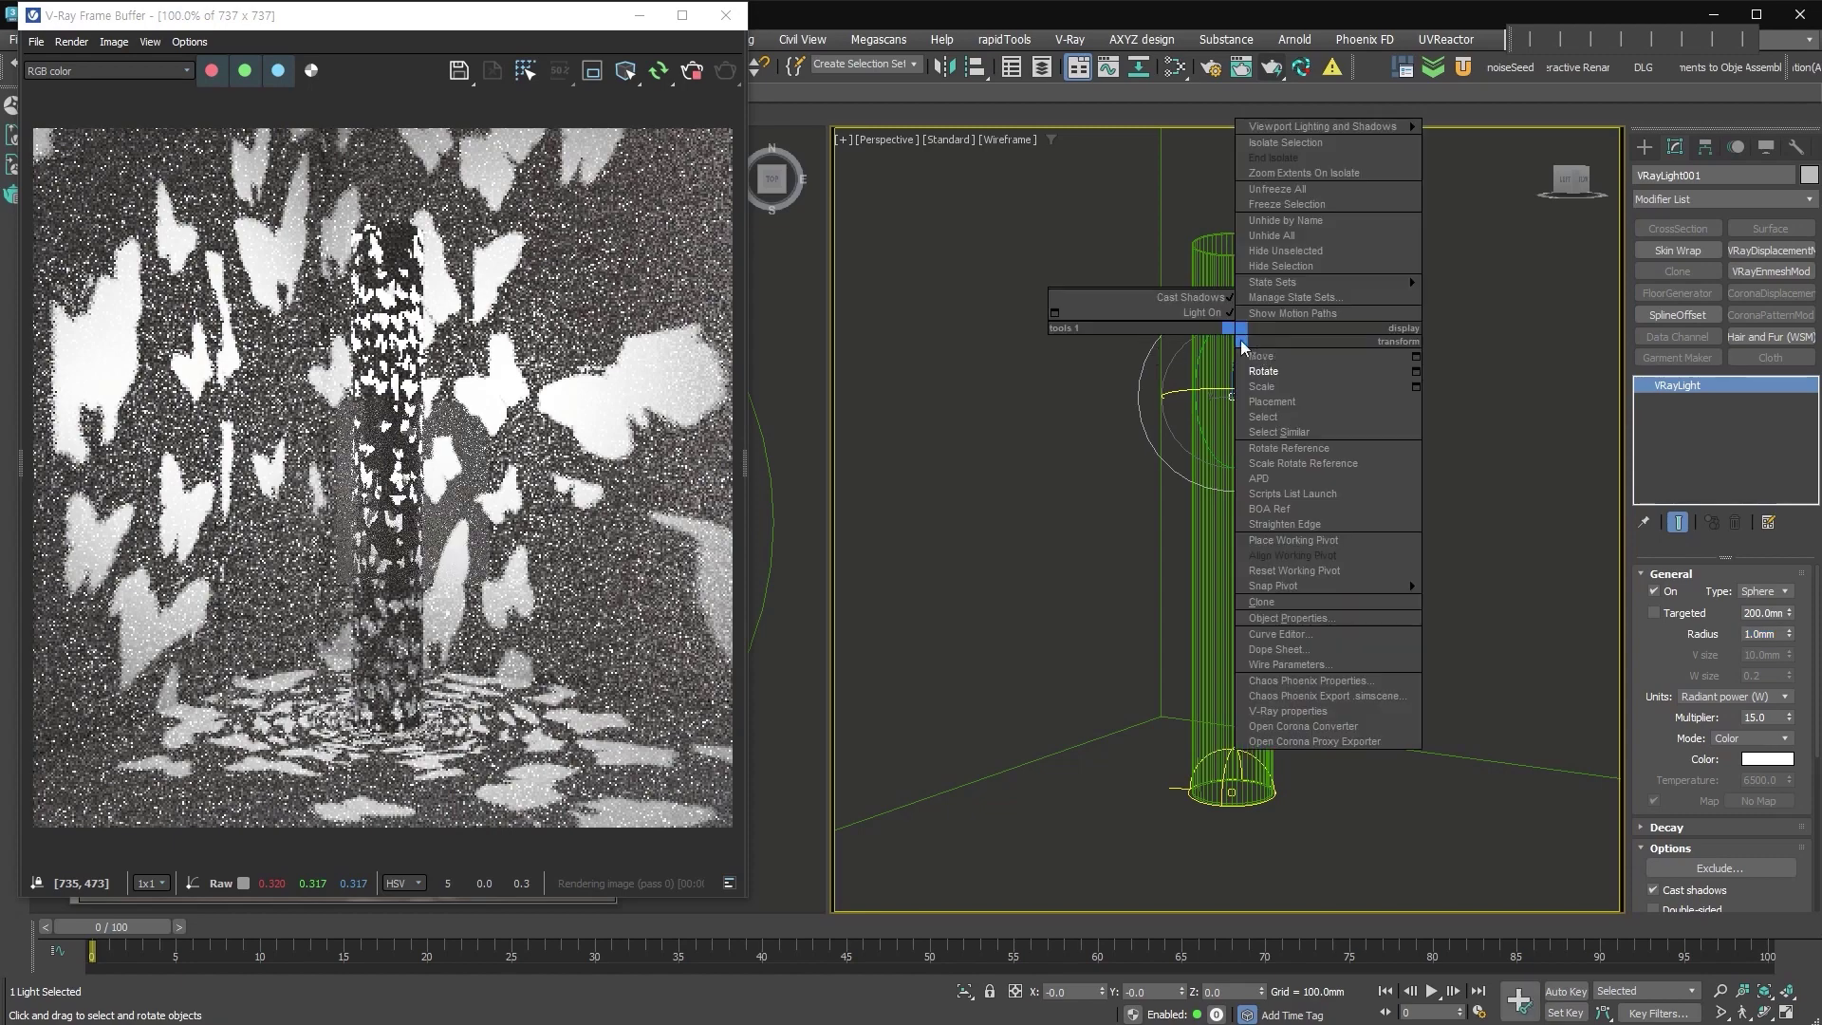
left_click(1252, 349)
left_click_drag(1233, 354, 1232, 306)
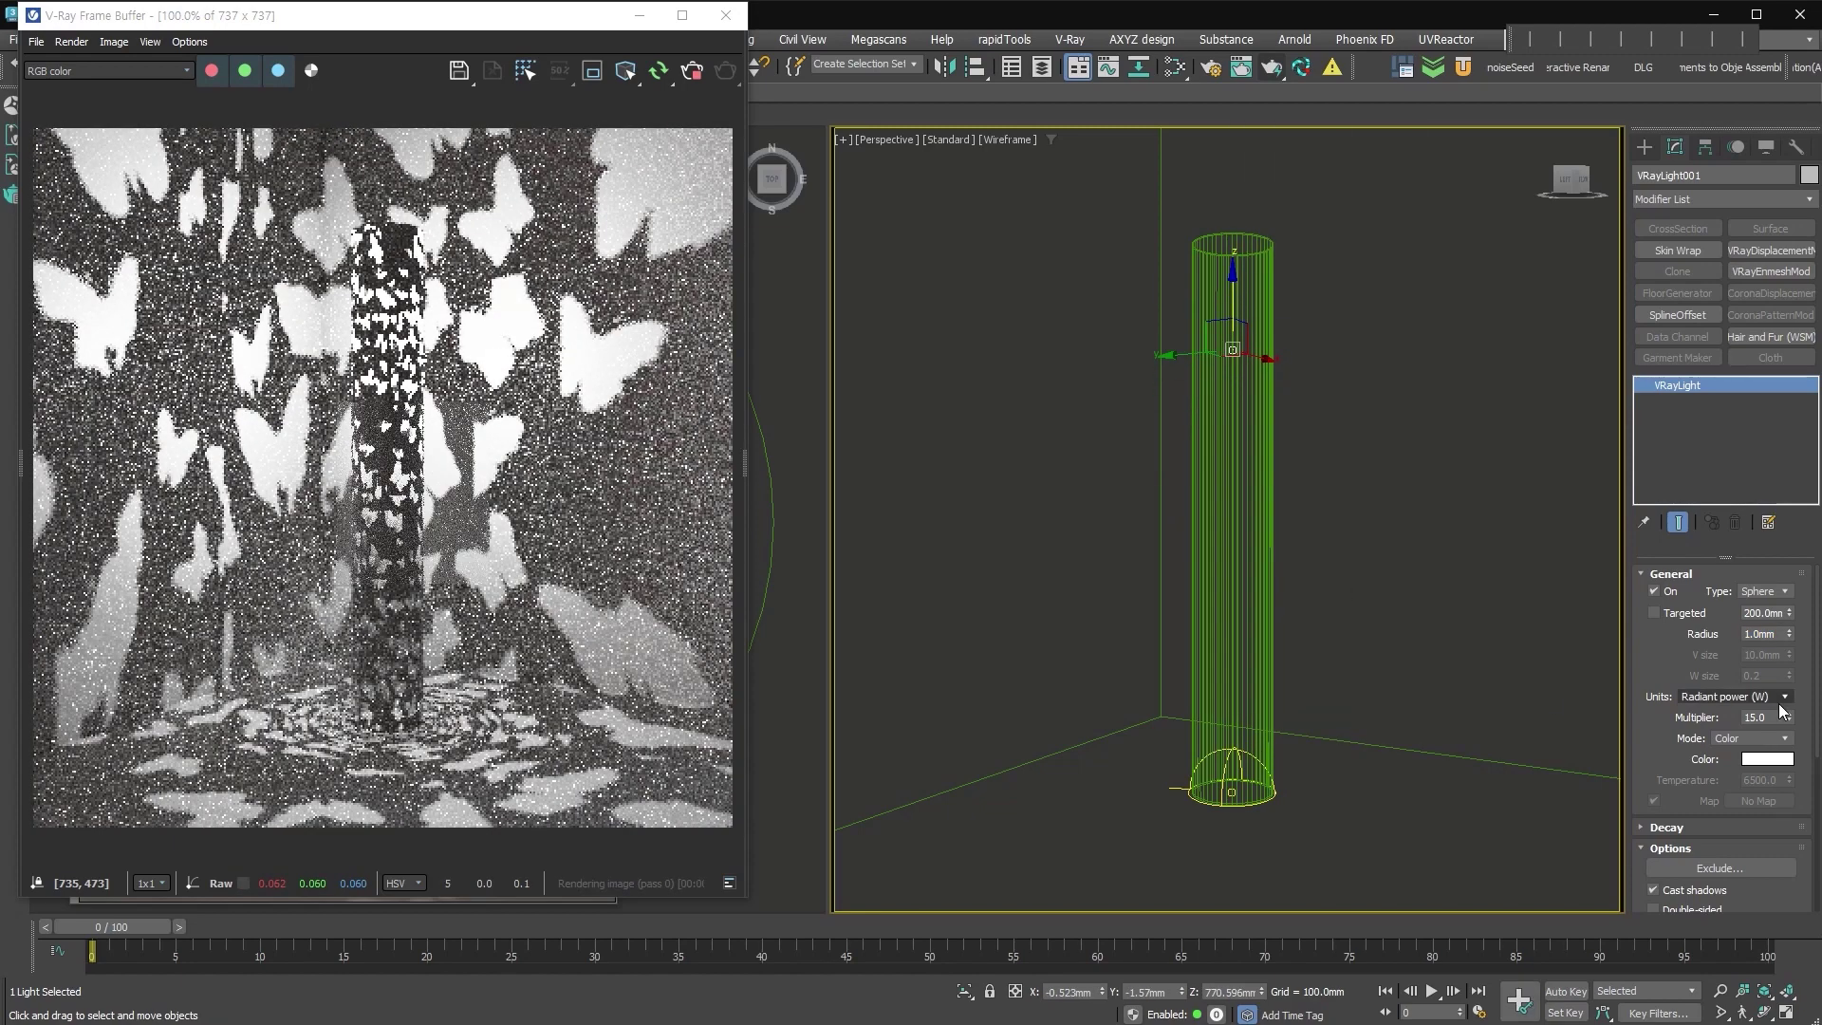
double_click(1760, 718)
type("10")
key("Return")
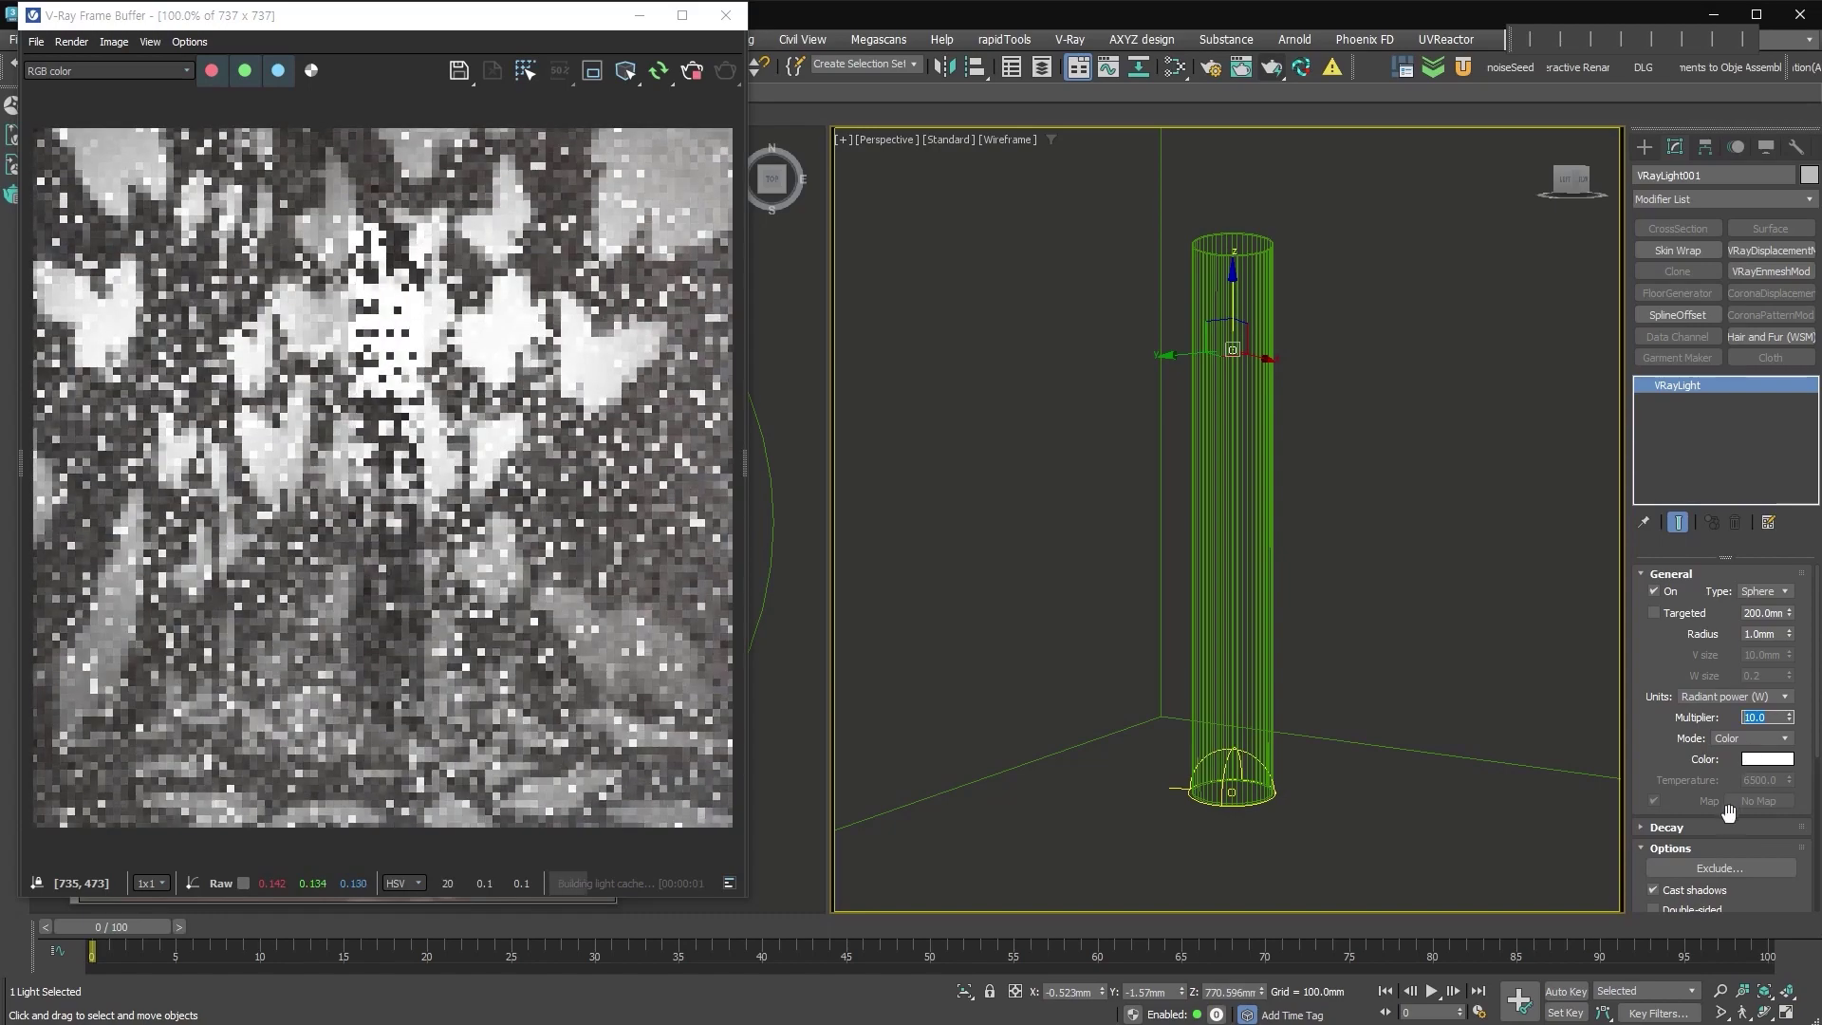
Switch the light colour to Temperature 5200 K and shift-drag a copy lower.
left_click(1752, 739)
left_click(1759, 776)
double_click(1760, 780)
type("4200")
key("Return")
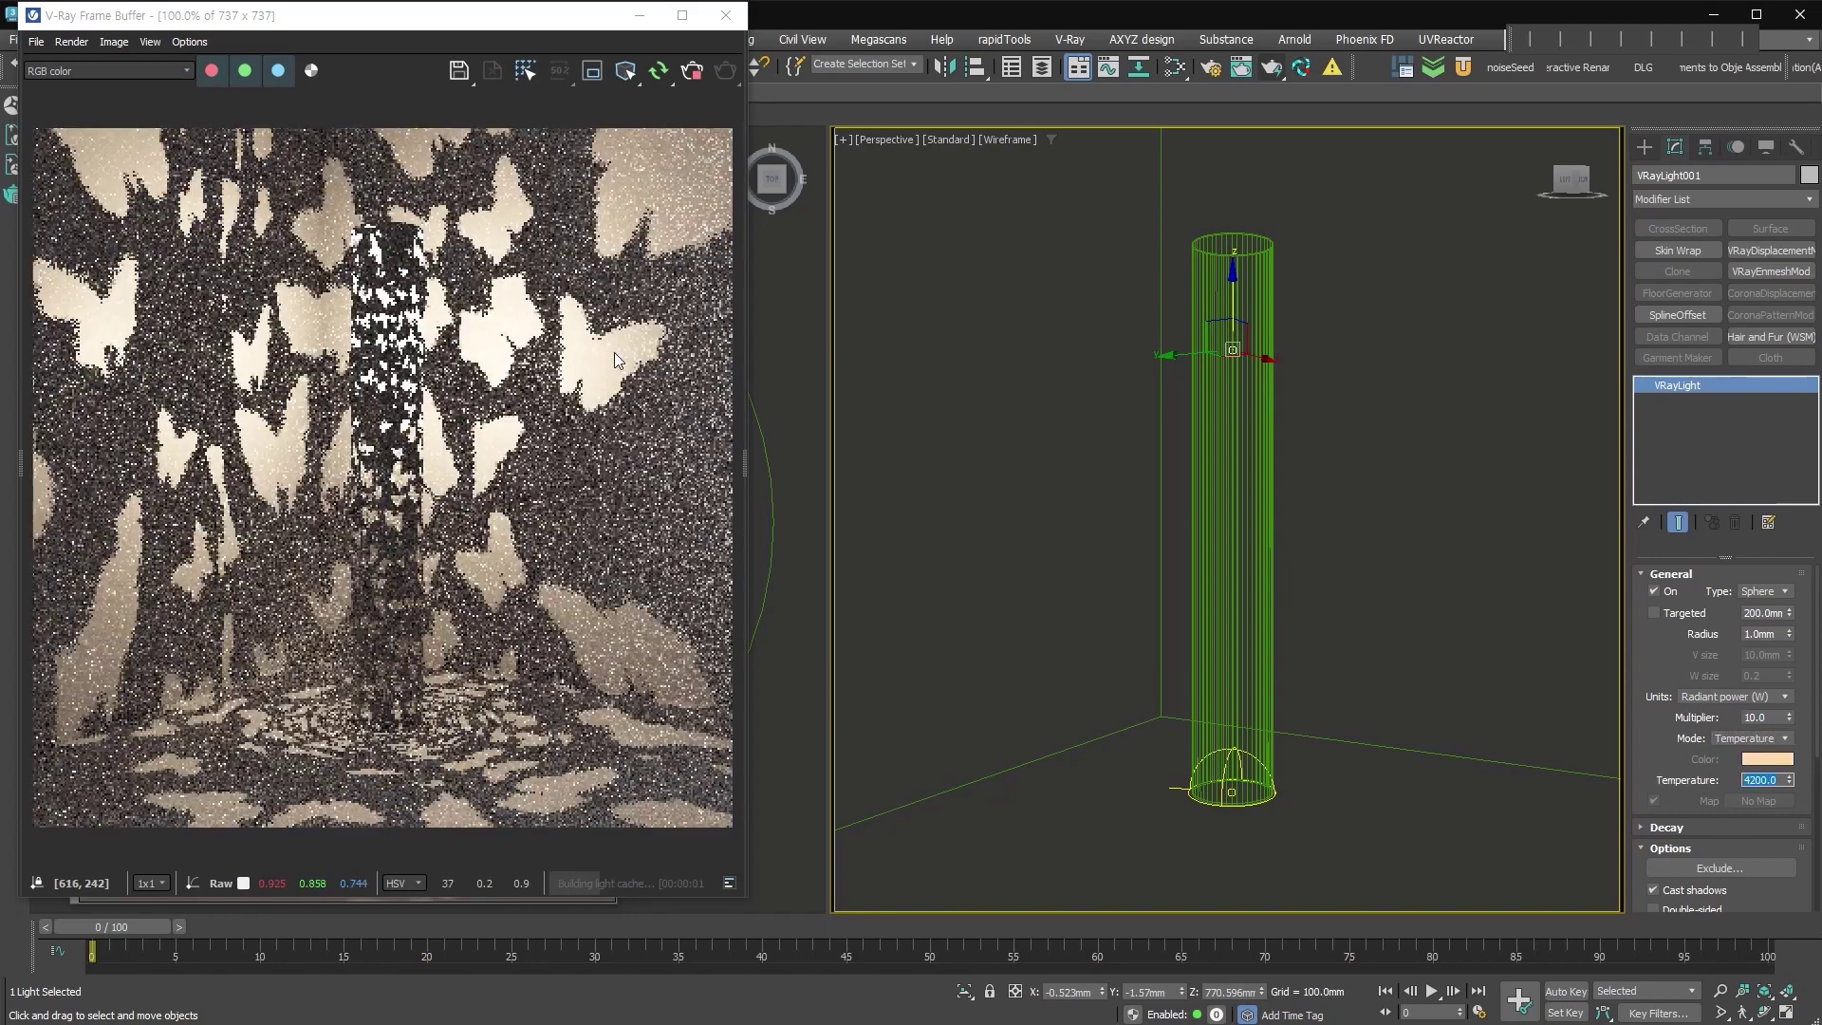
type("5200")
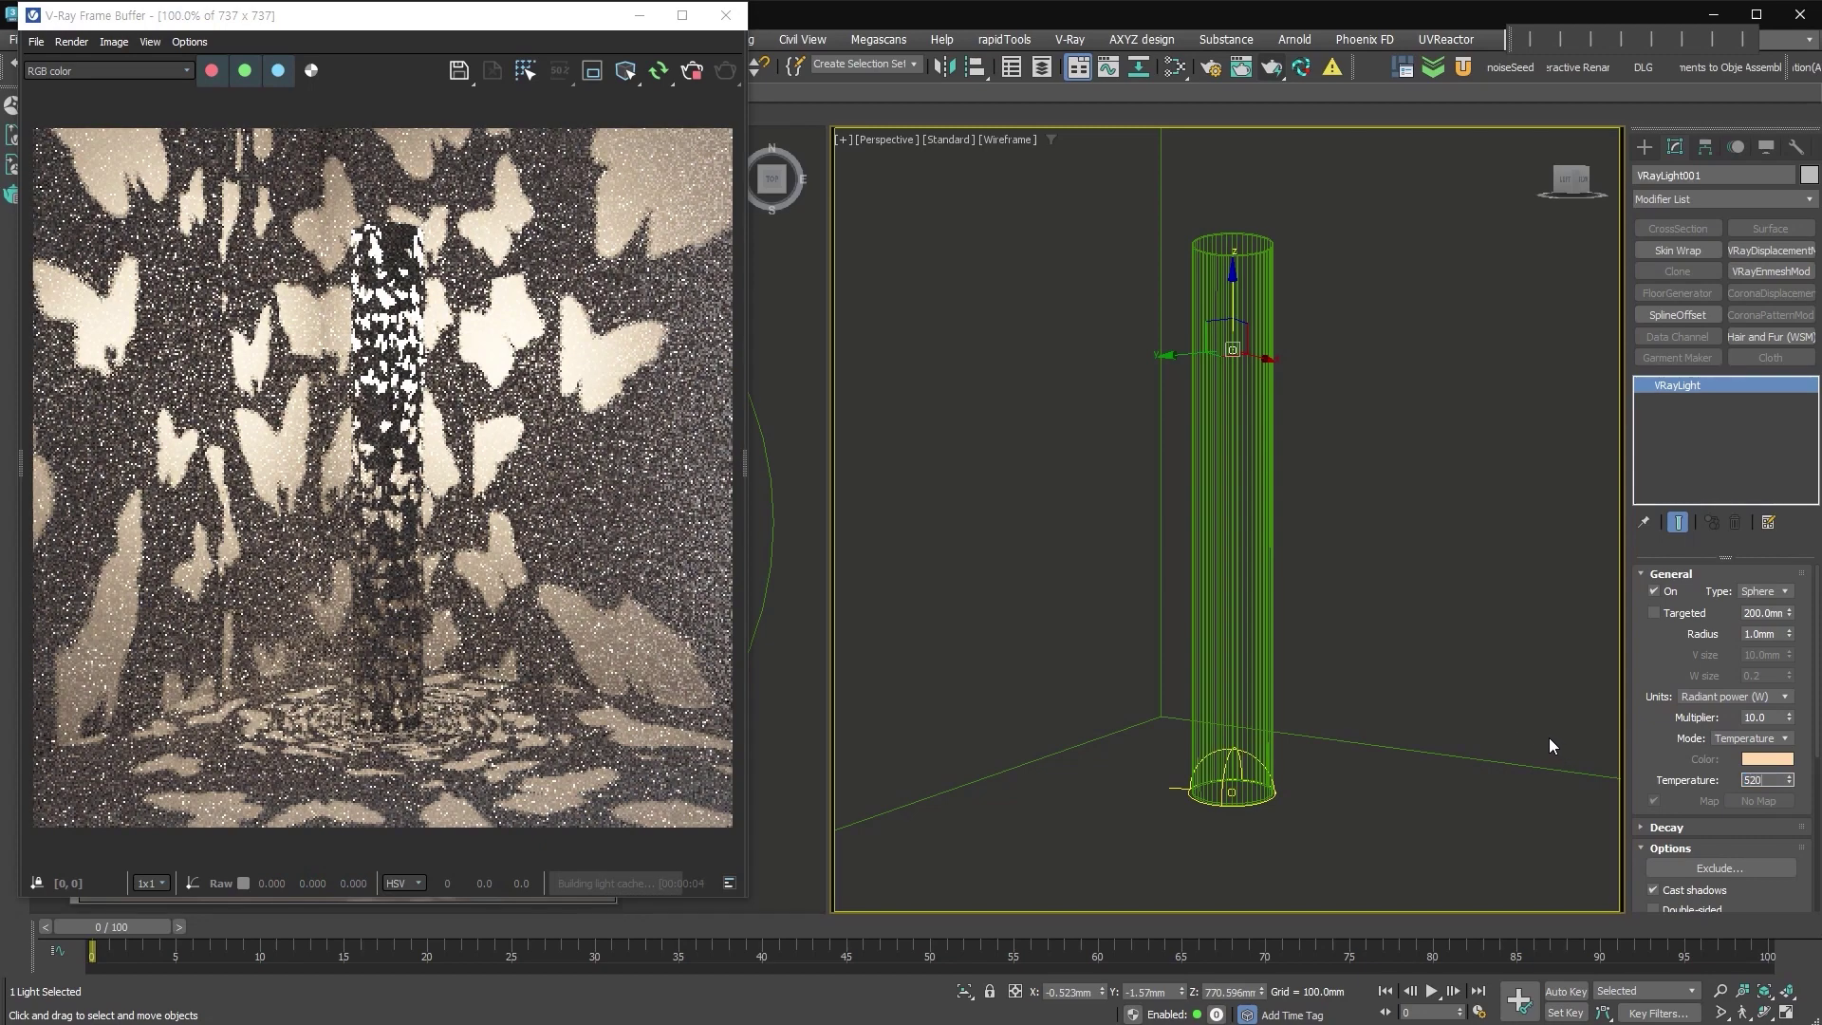
key("Return")
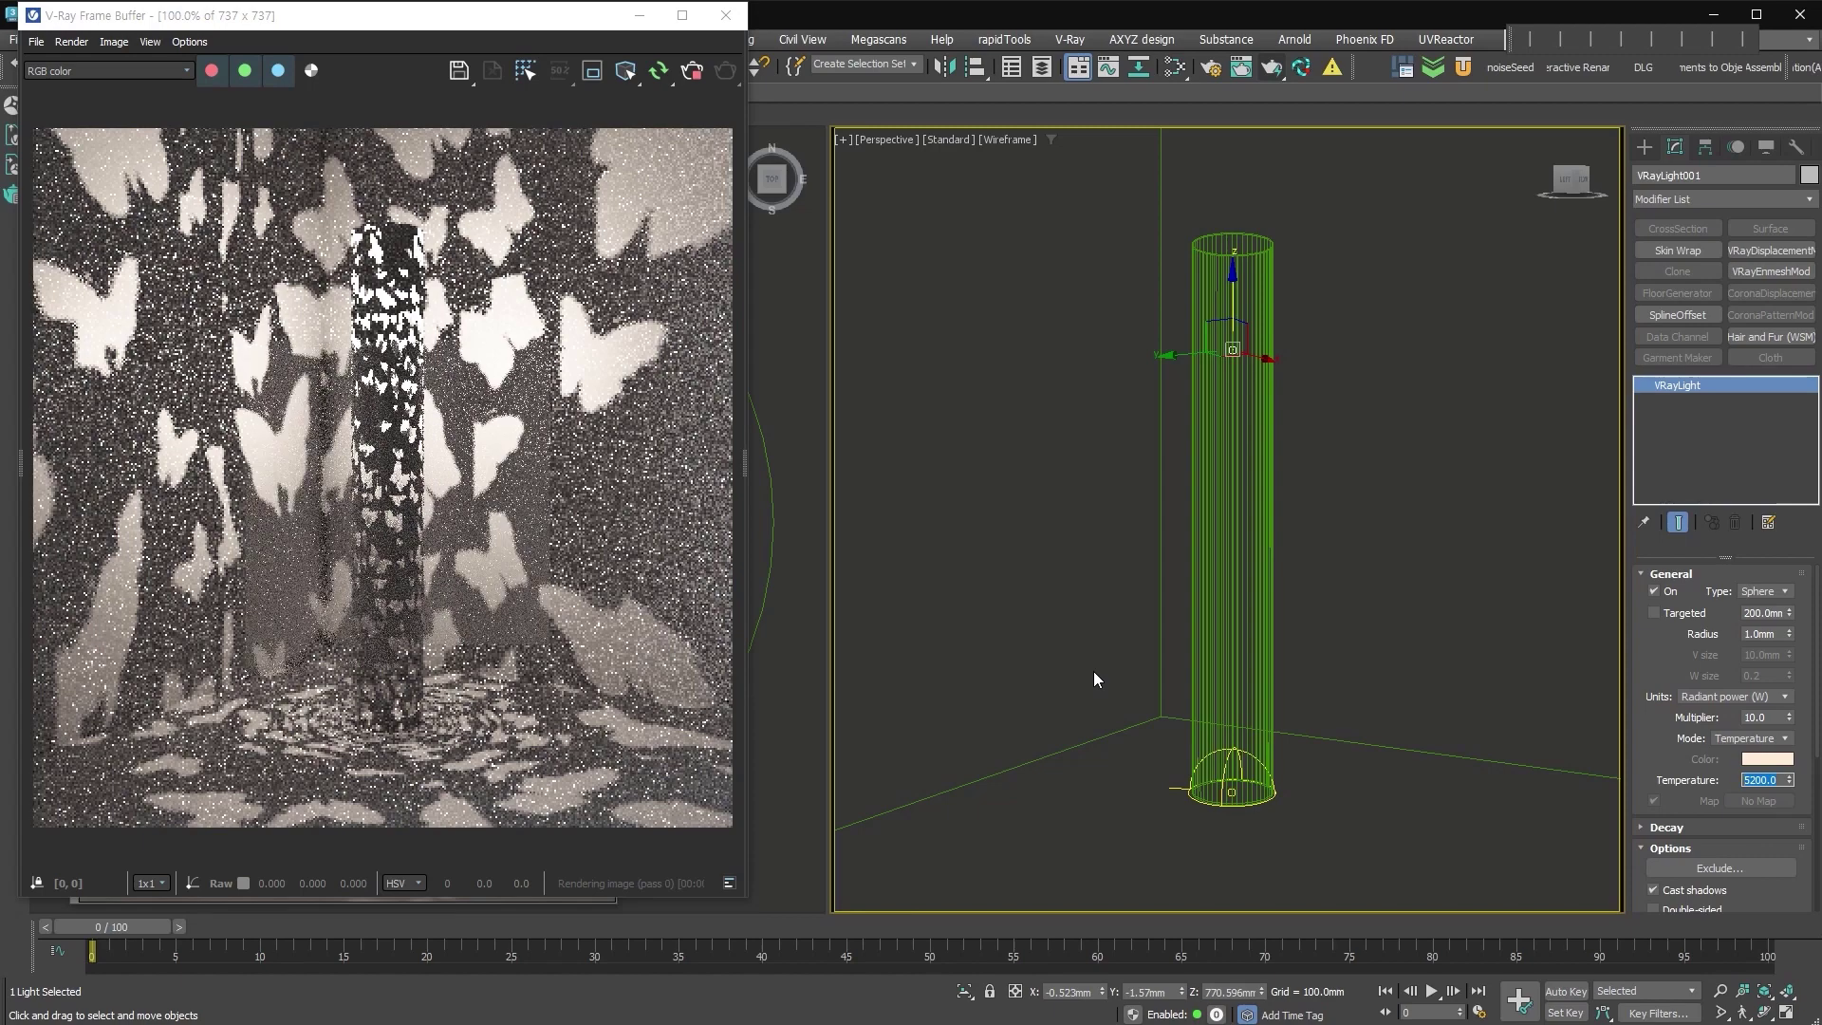
left_click_drag(1231, 293, 1232, 385)
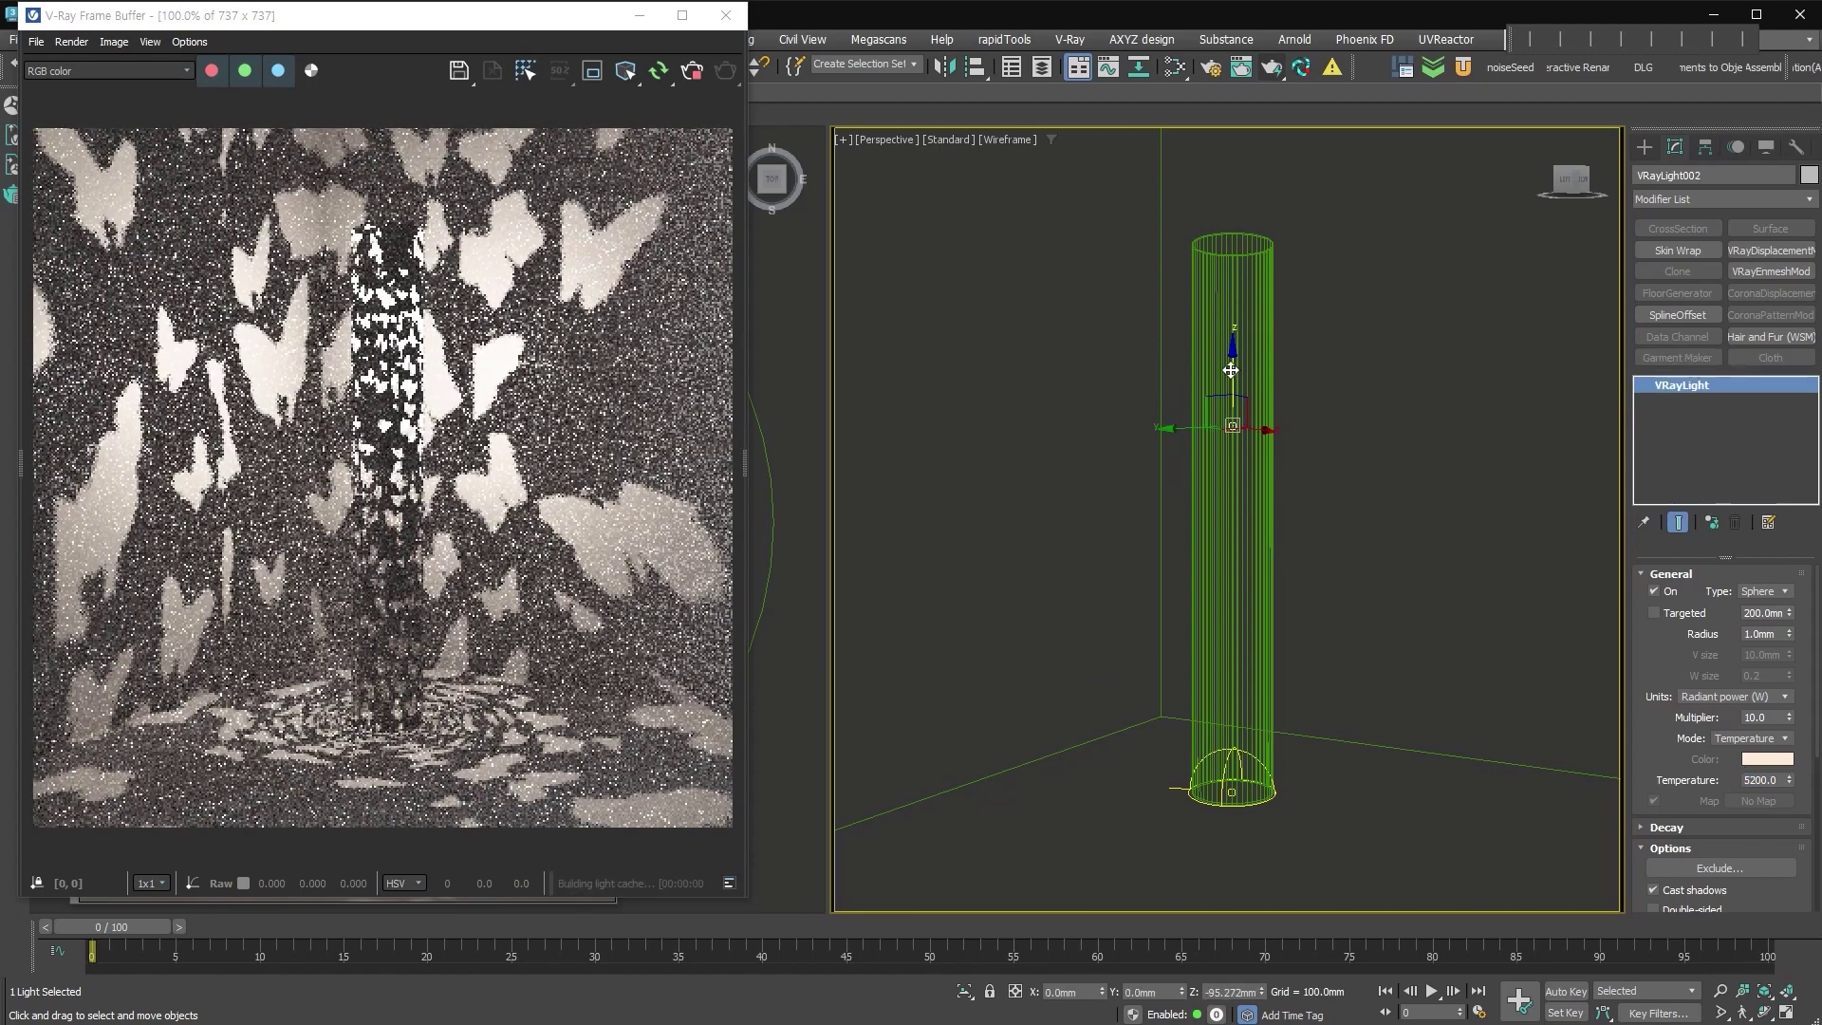
Confirm the light copy and give it a pale green colour at multiplier 5.
left_click(937, 612)
double_click(1760, 717)
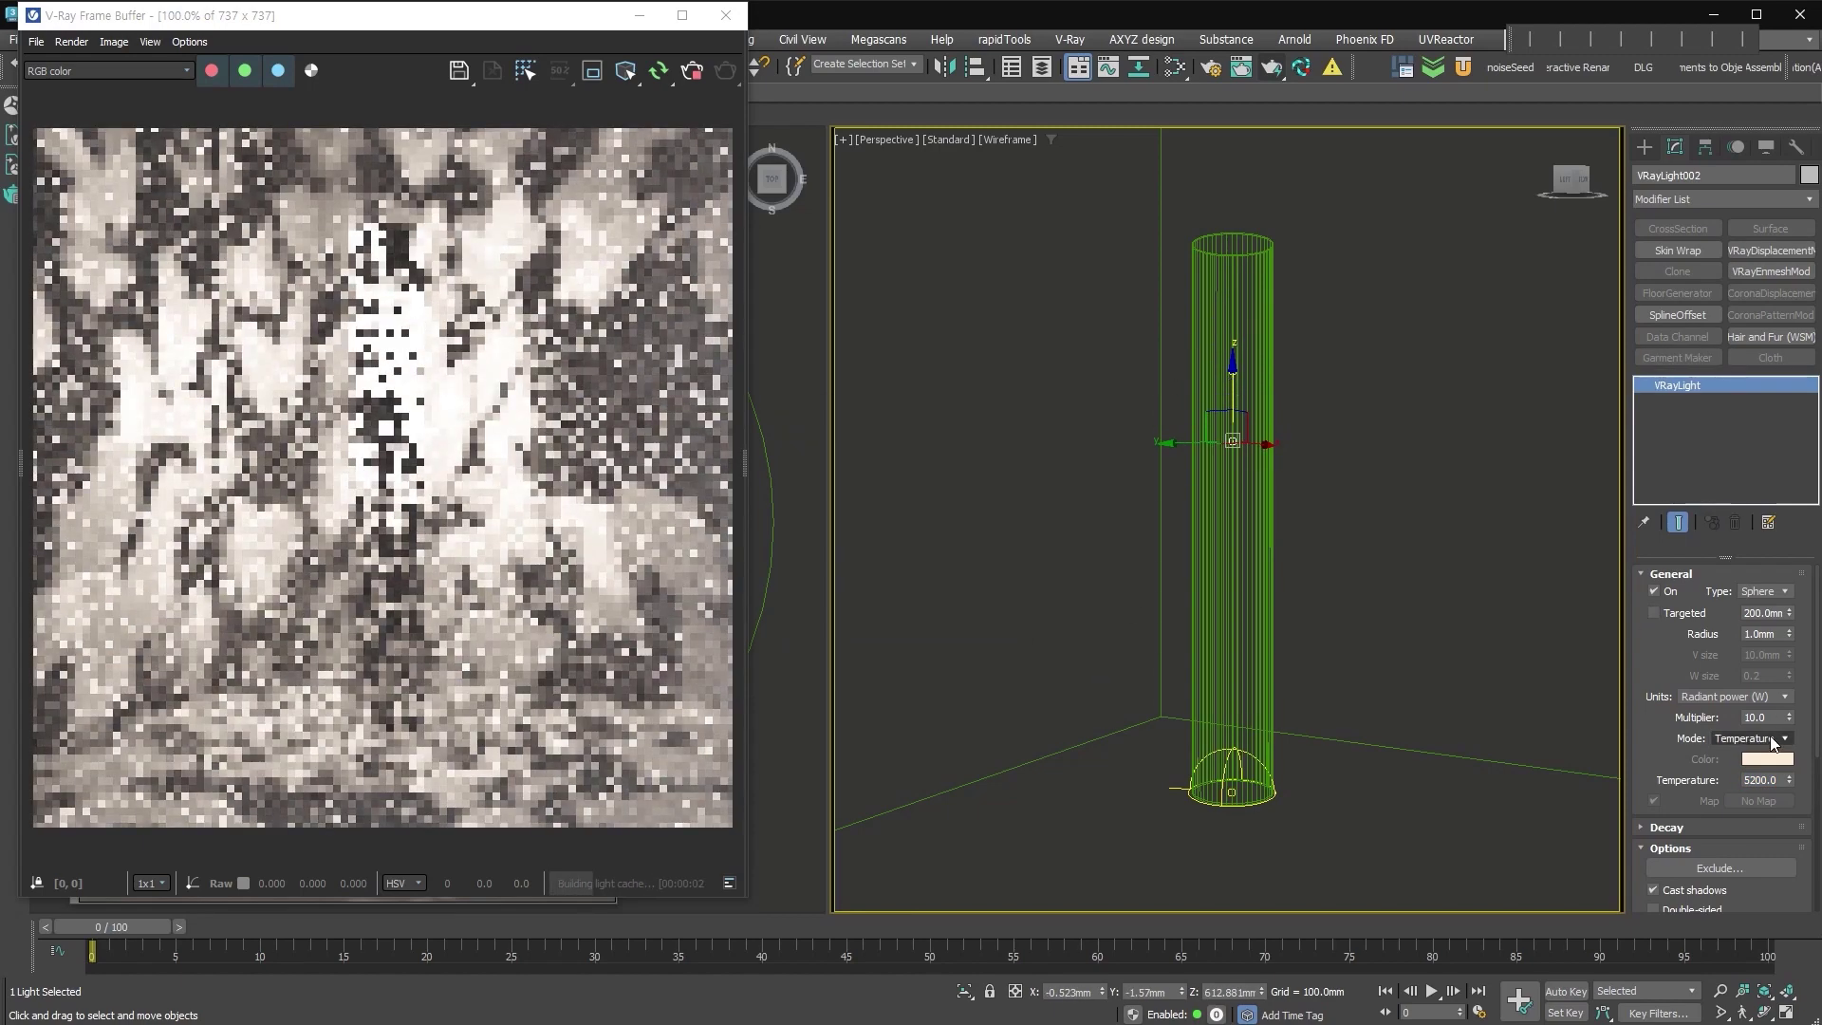
type("5")
key("Return")
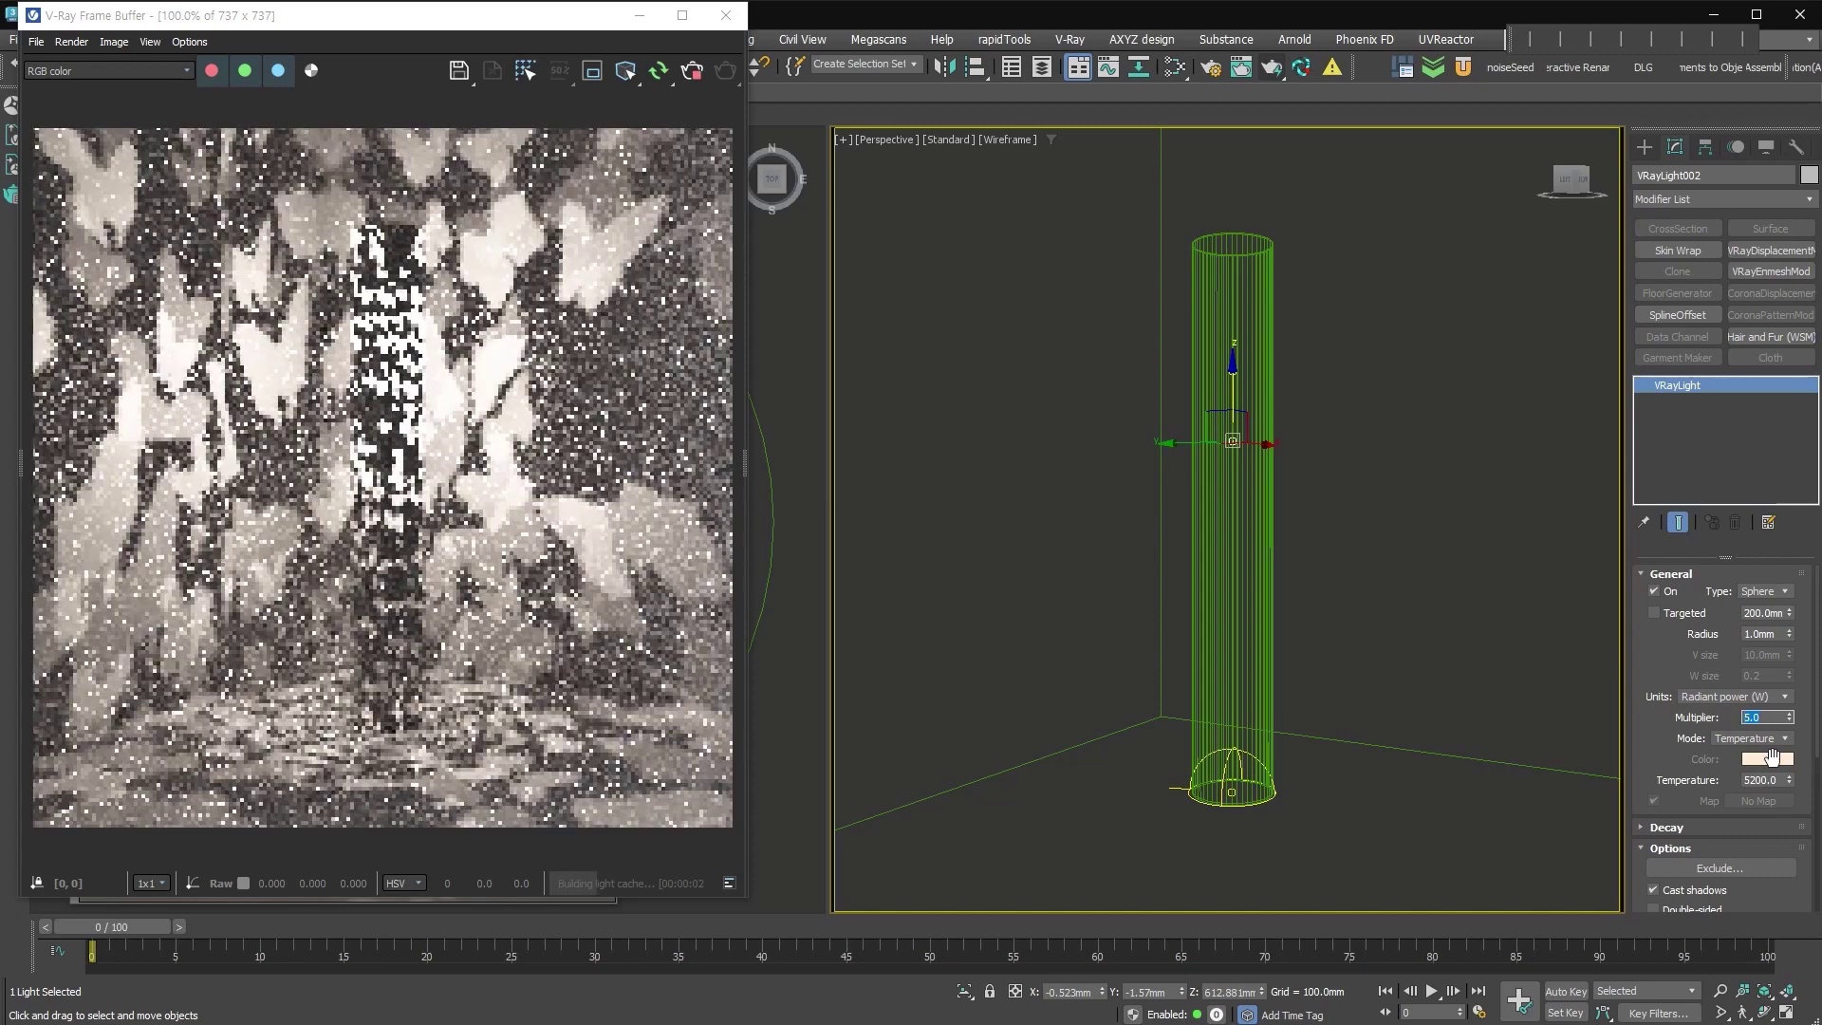
left_click(1776, 739)
left_click(1756, 756)
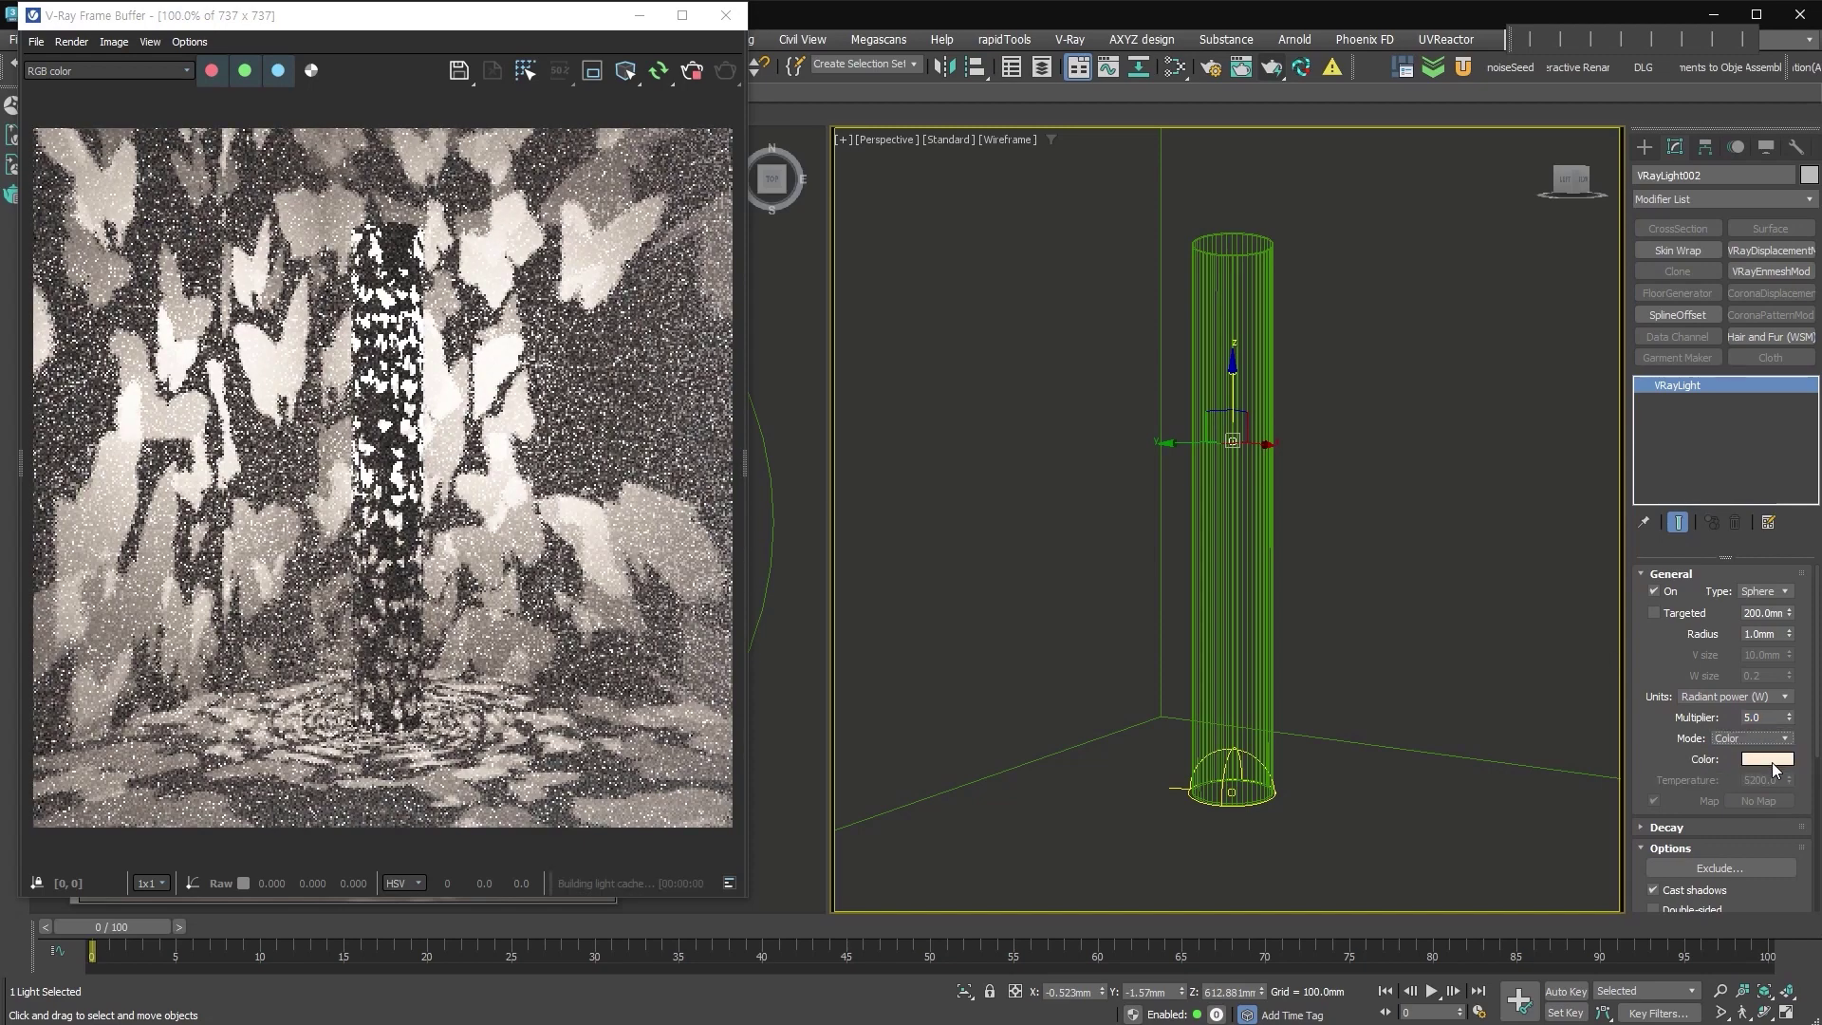
left_click(1342, 583)
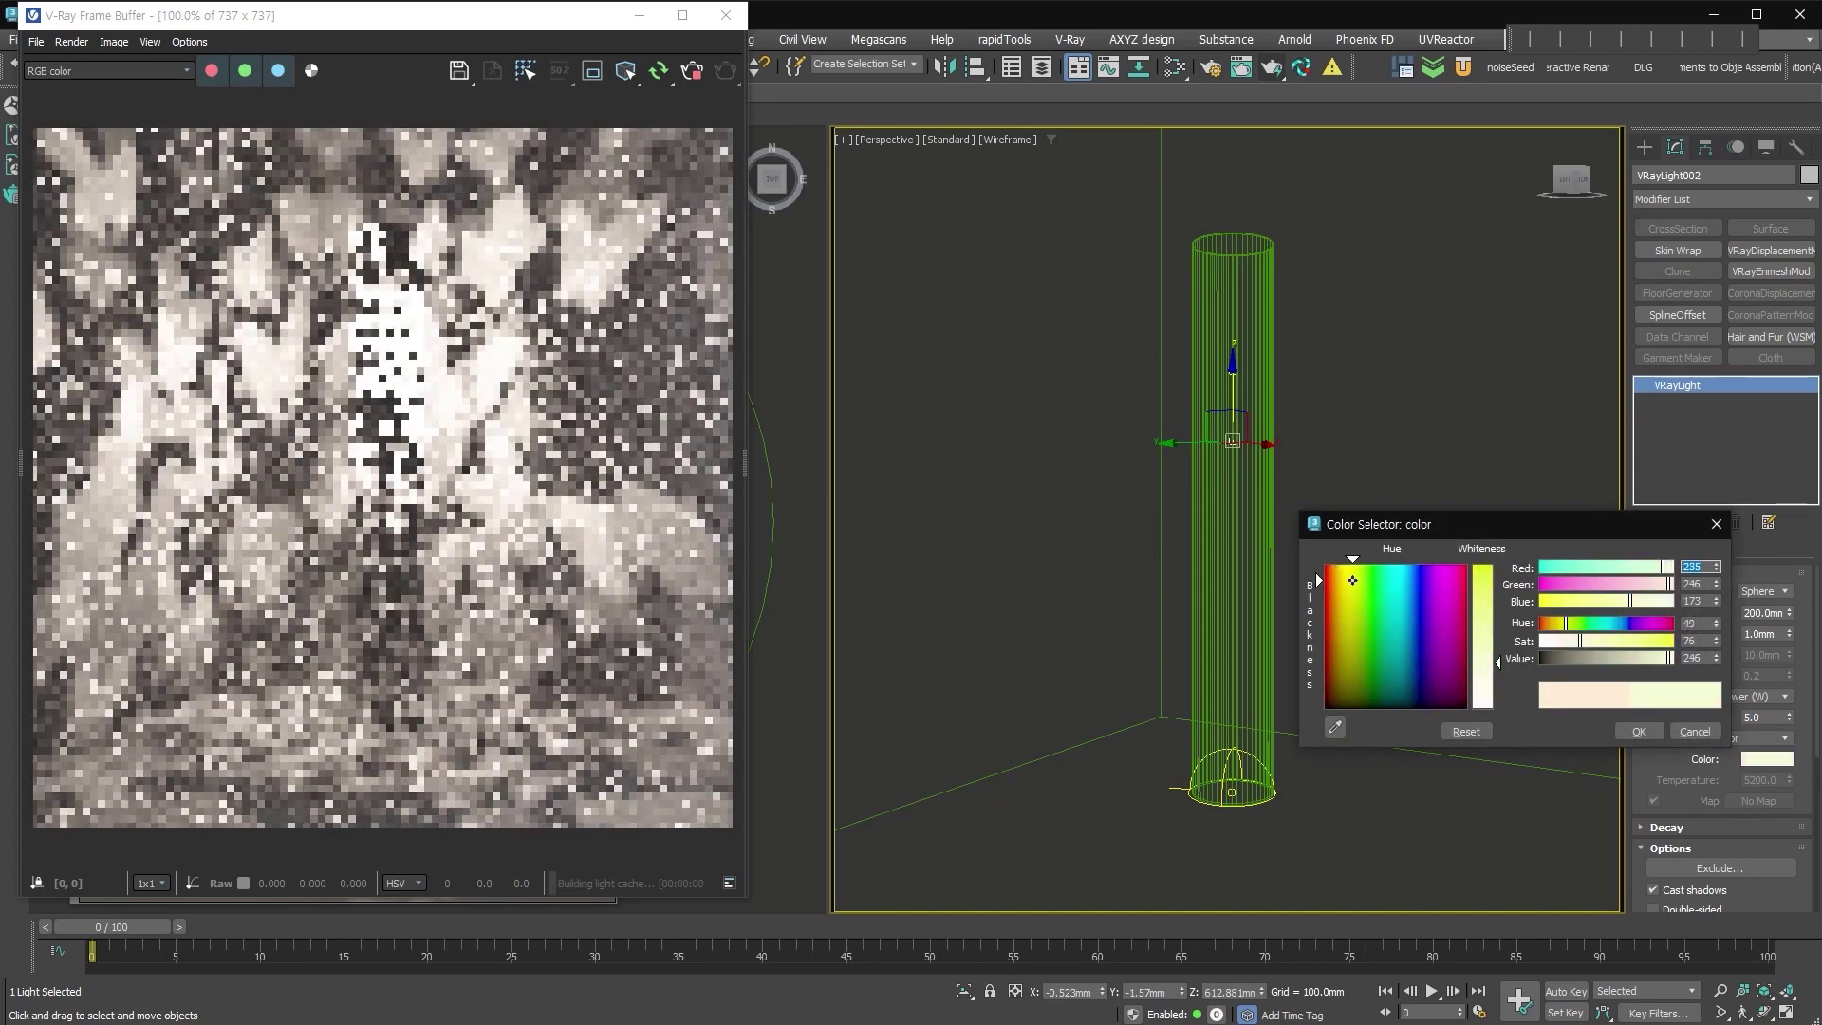
left_click(1360, 590)
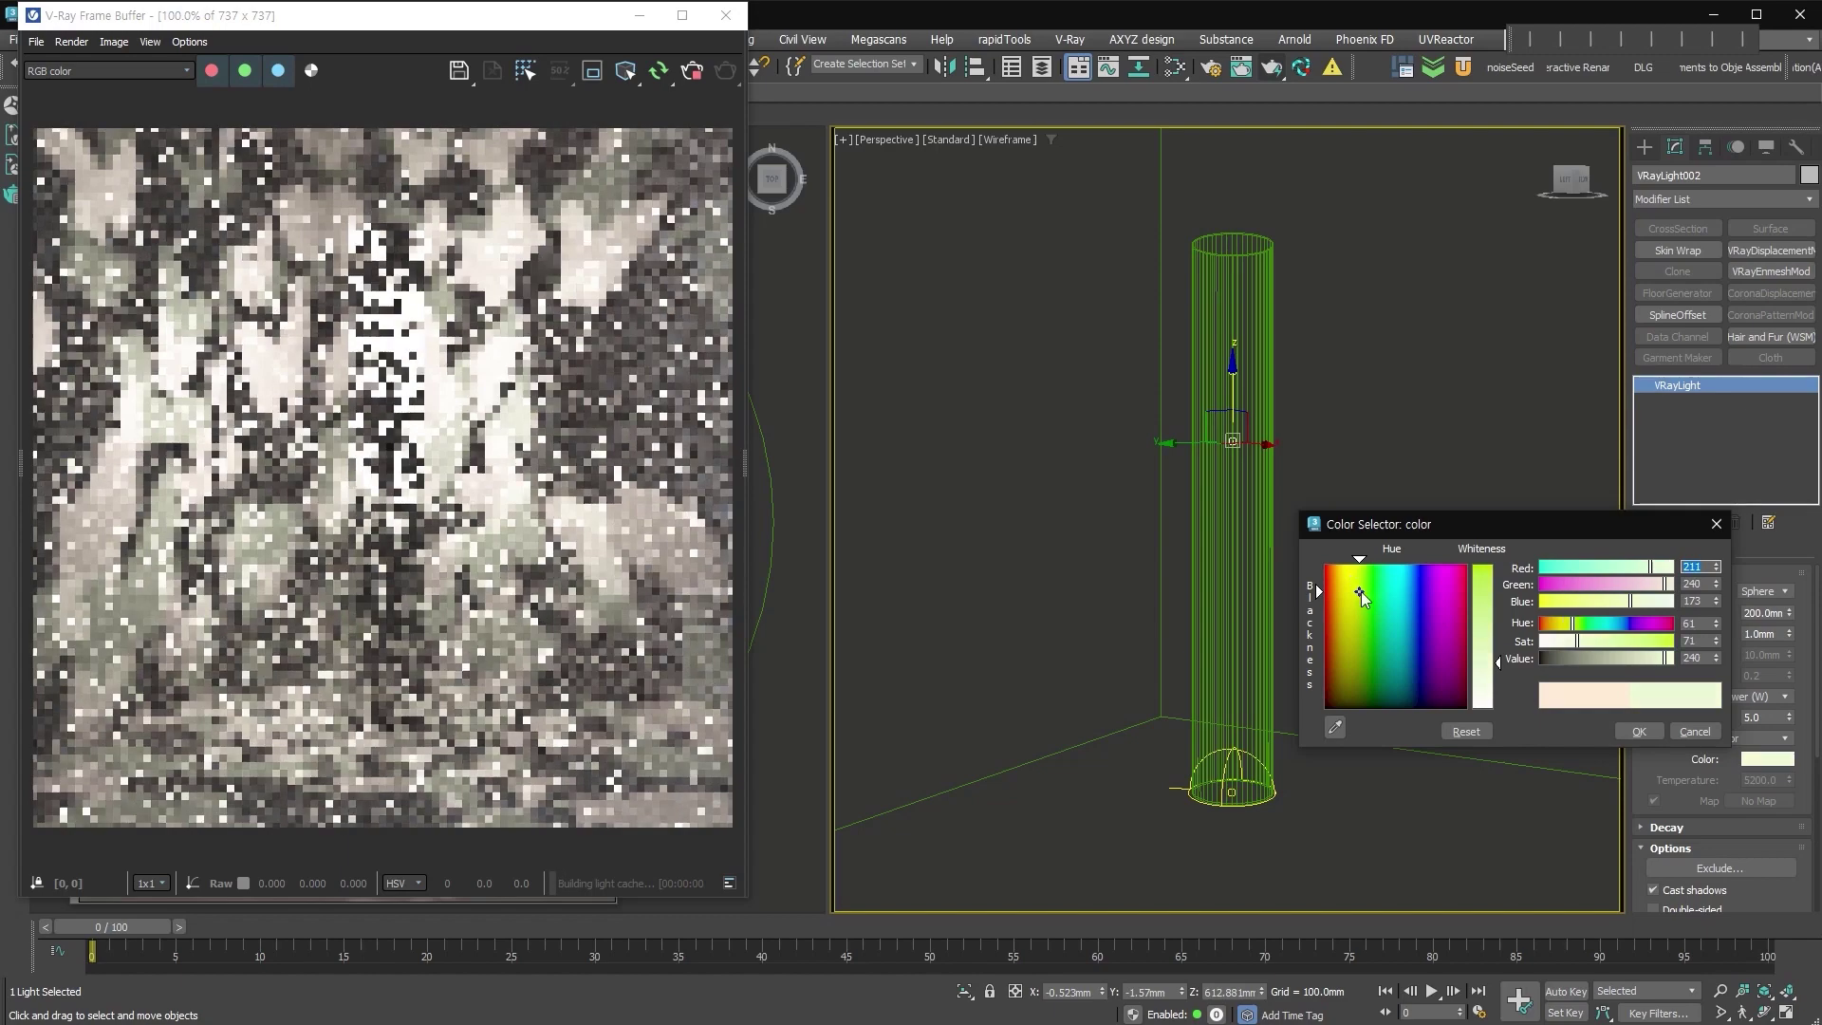
left_click(1639, 731)
Set the copy's multiplier to 3 and the original light's multiplier to 7.
double_click(1763, 717)
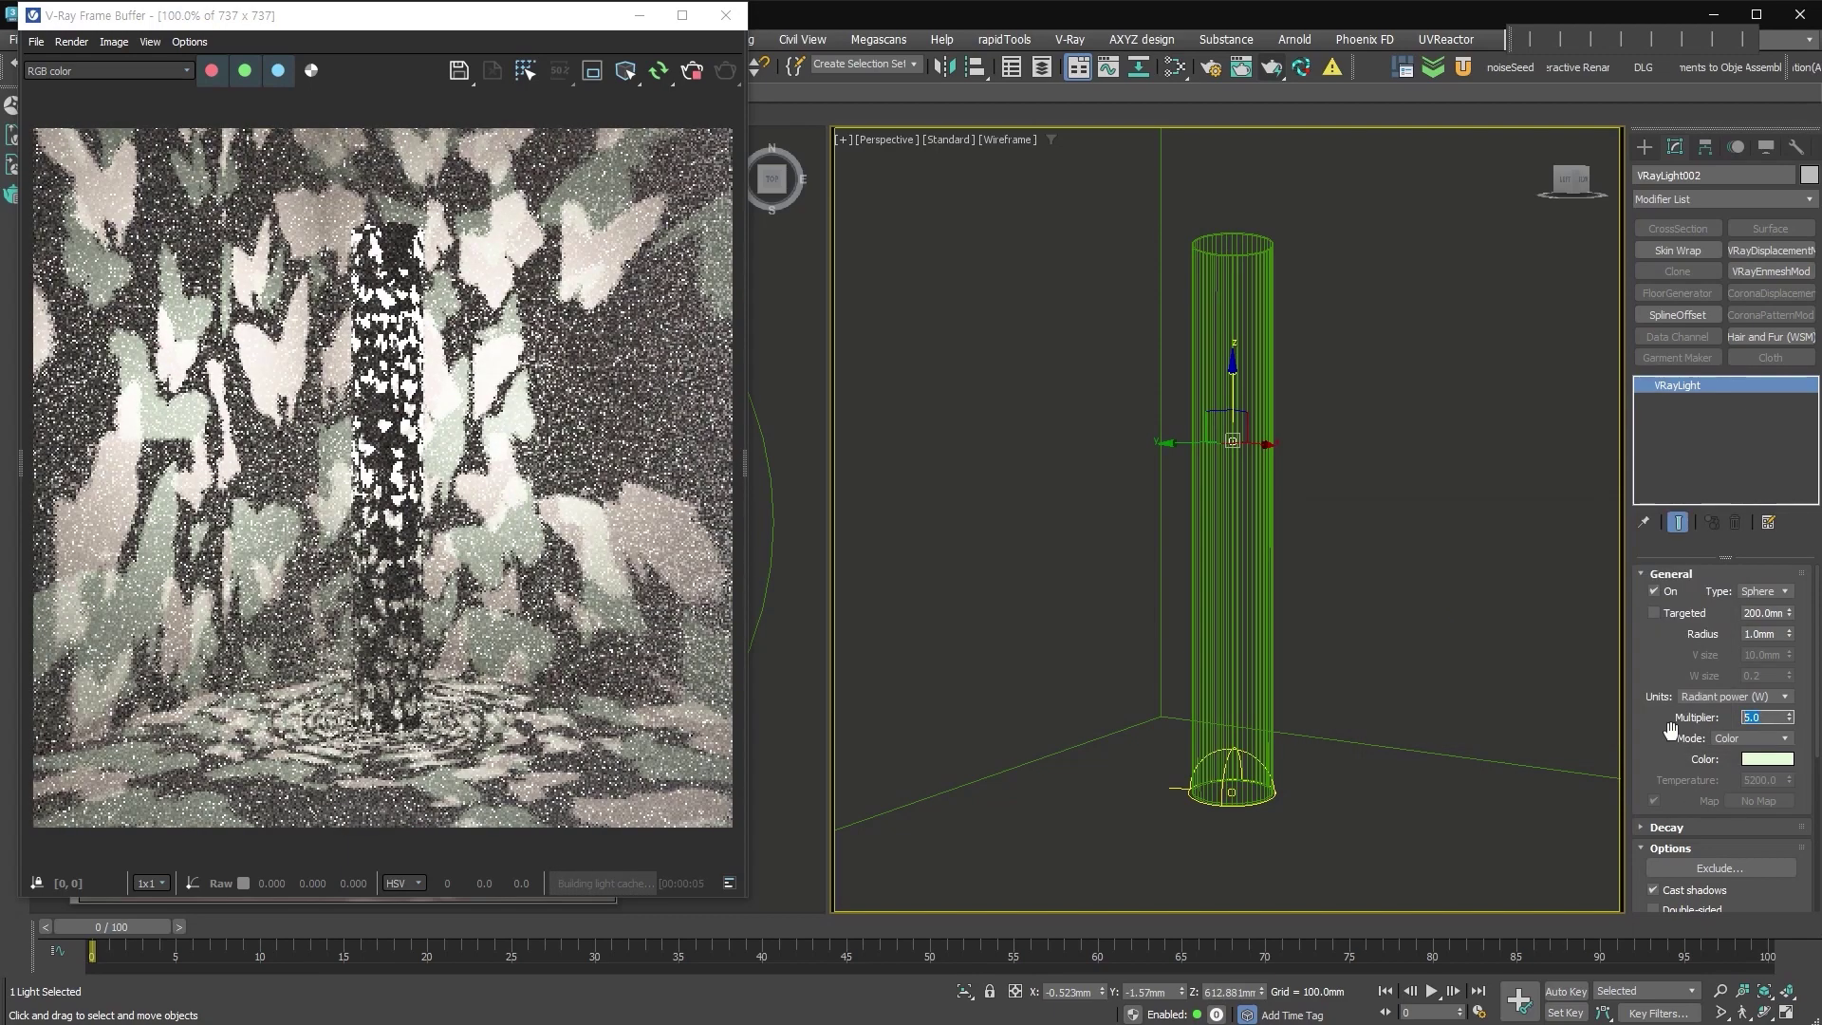
type("3")
key("Return")
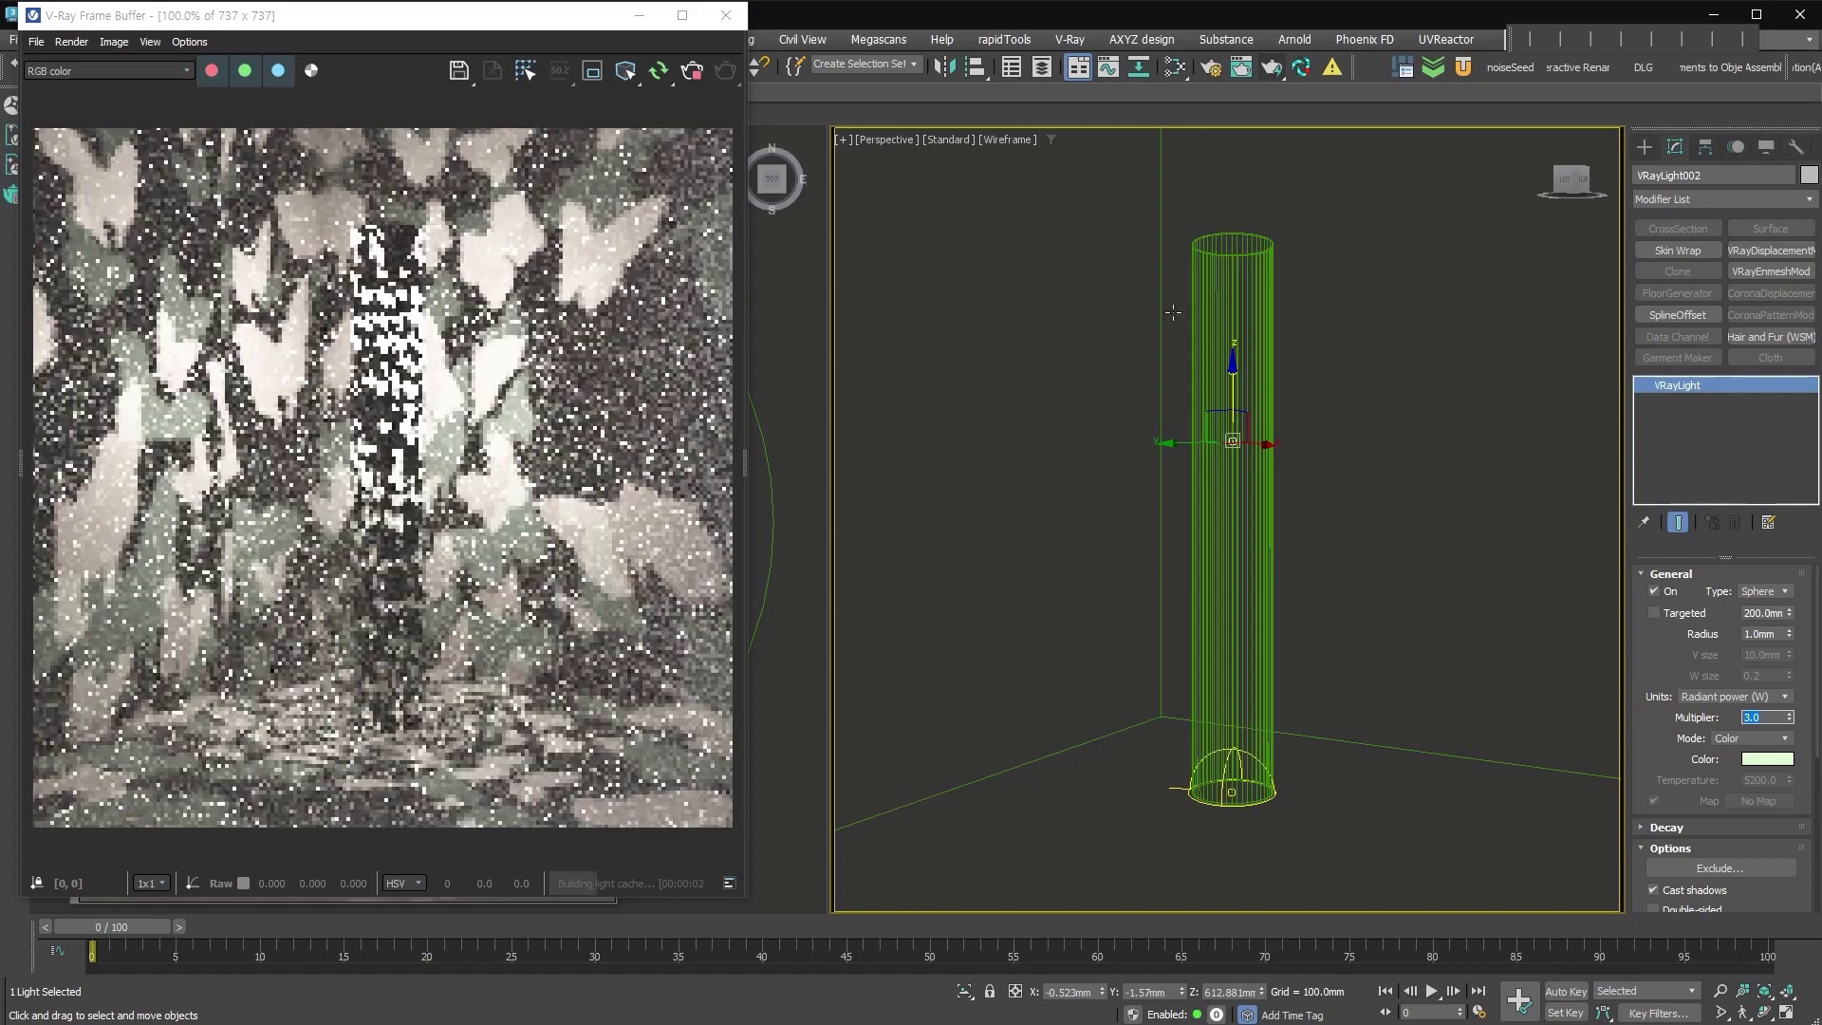
left_click(1203, 326)
left_click(1231, 370)
double_click(1763, 718)
type("7")
key("Return")
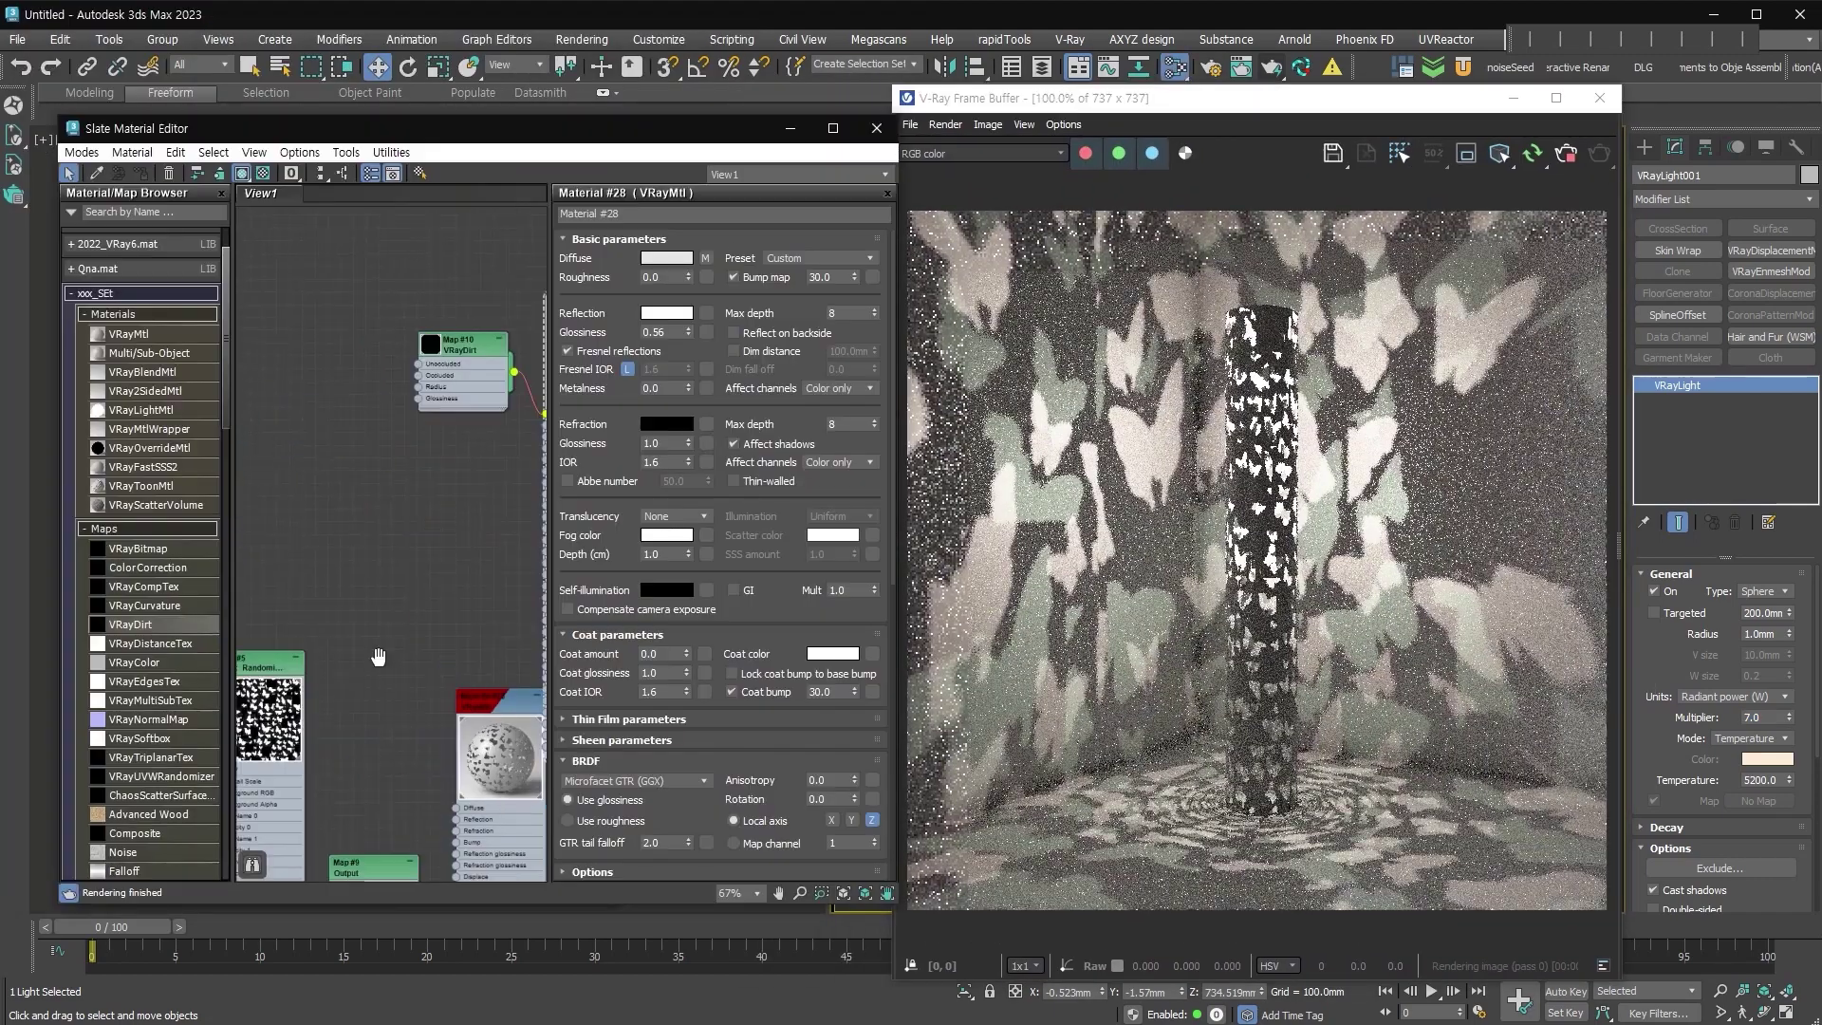
Stop the render and lower the Map #5 butterfly probability to 0.5.
scroll(377, 657, "up", 5)
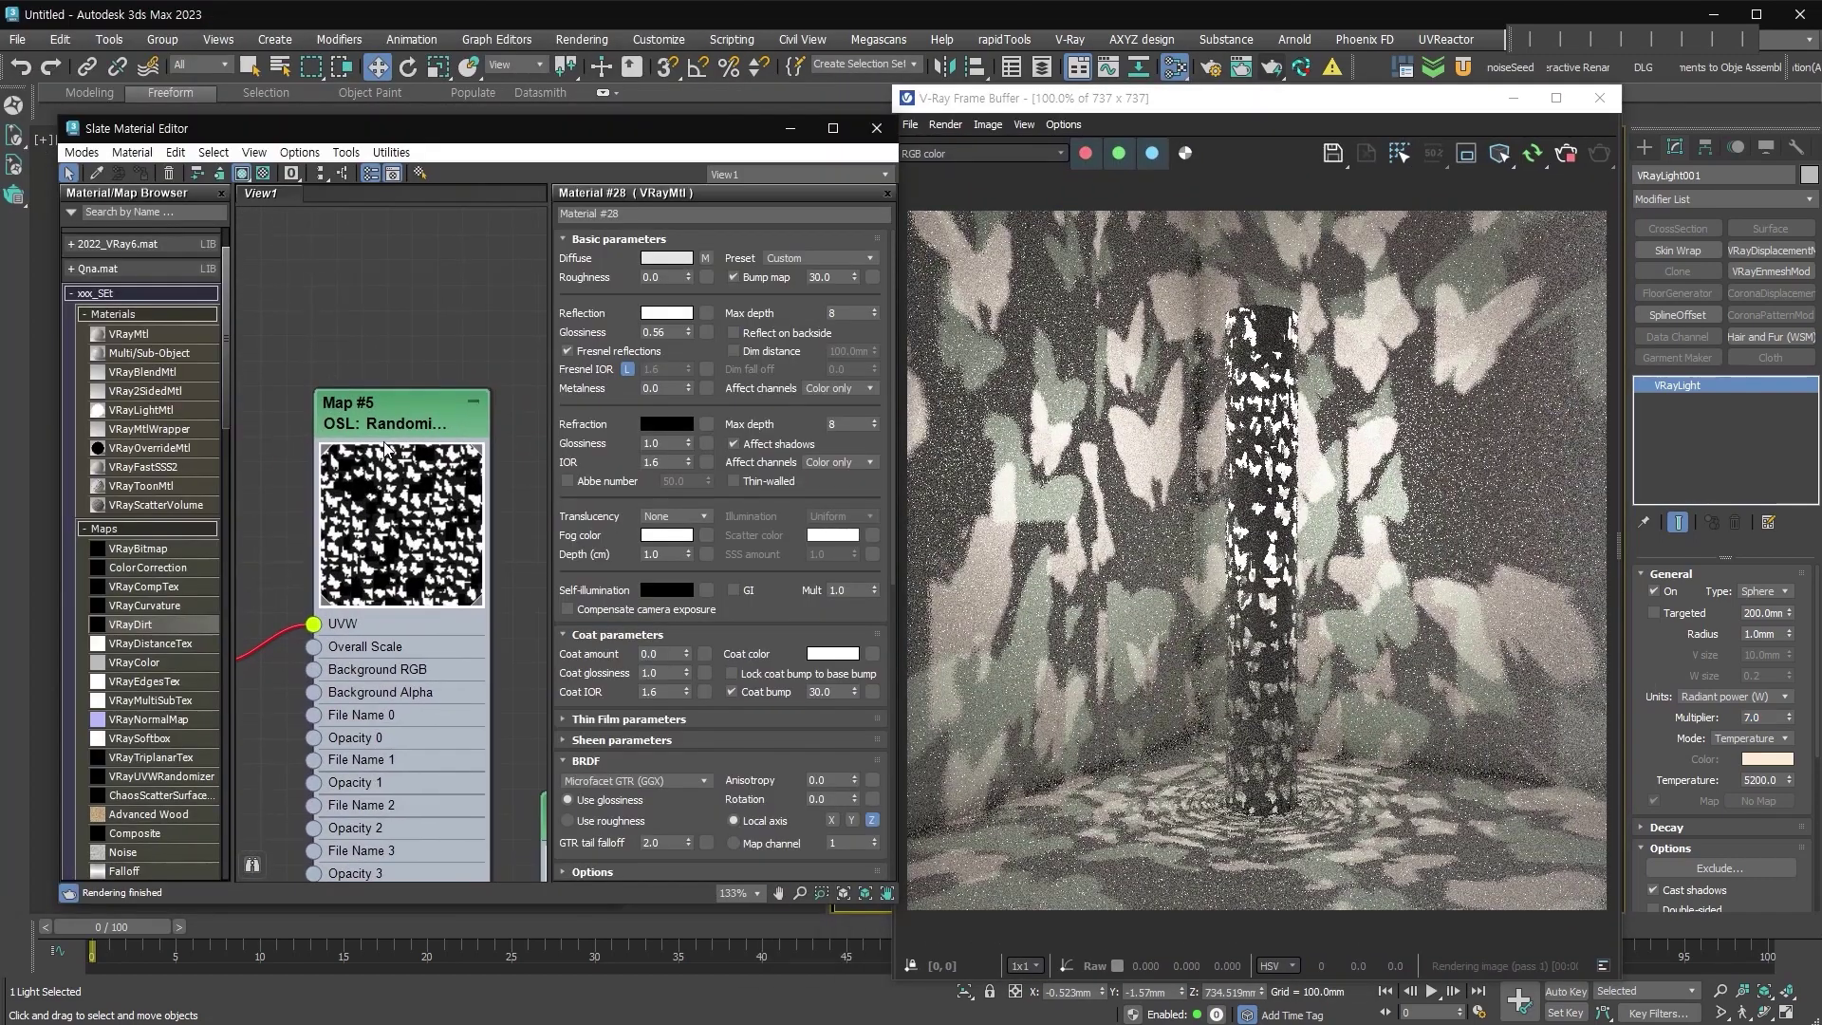
double_click(383, 427)
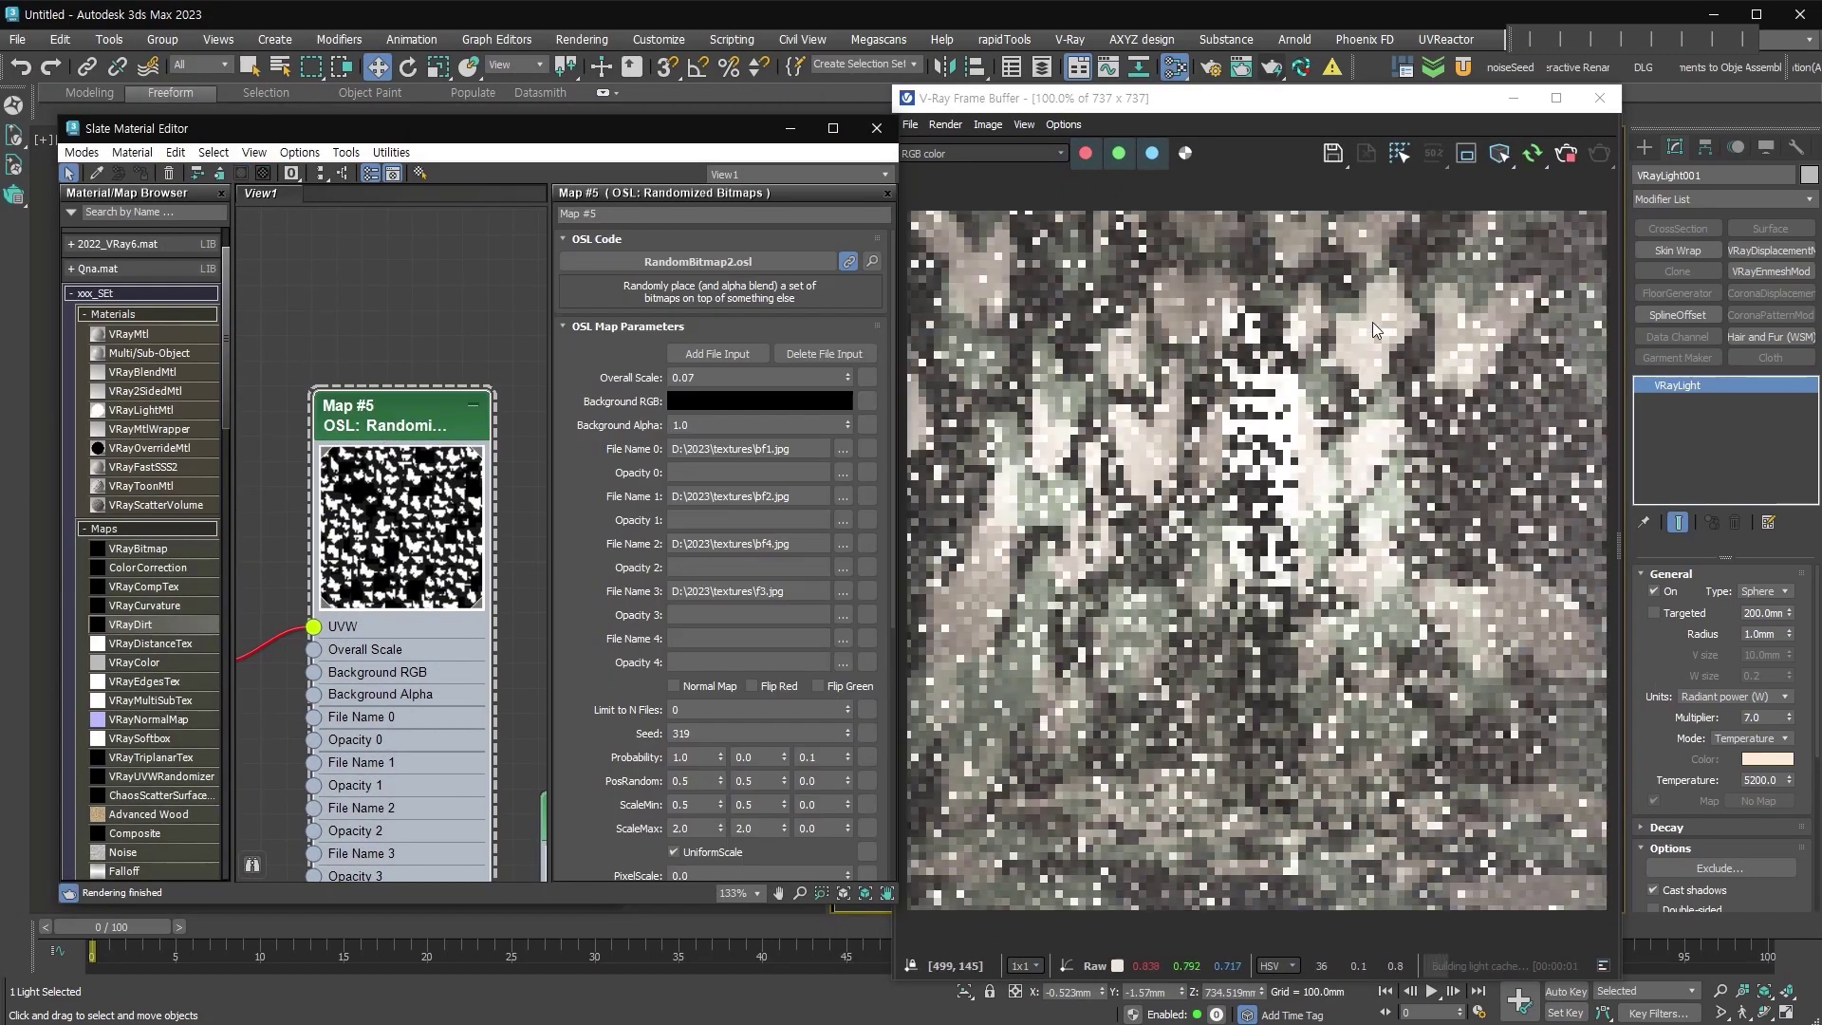
left_click(1563, 165)
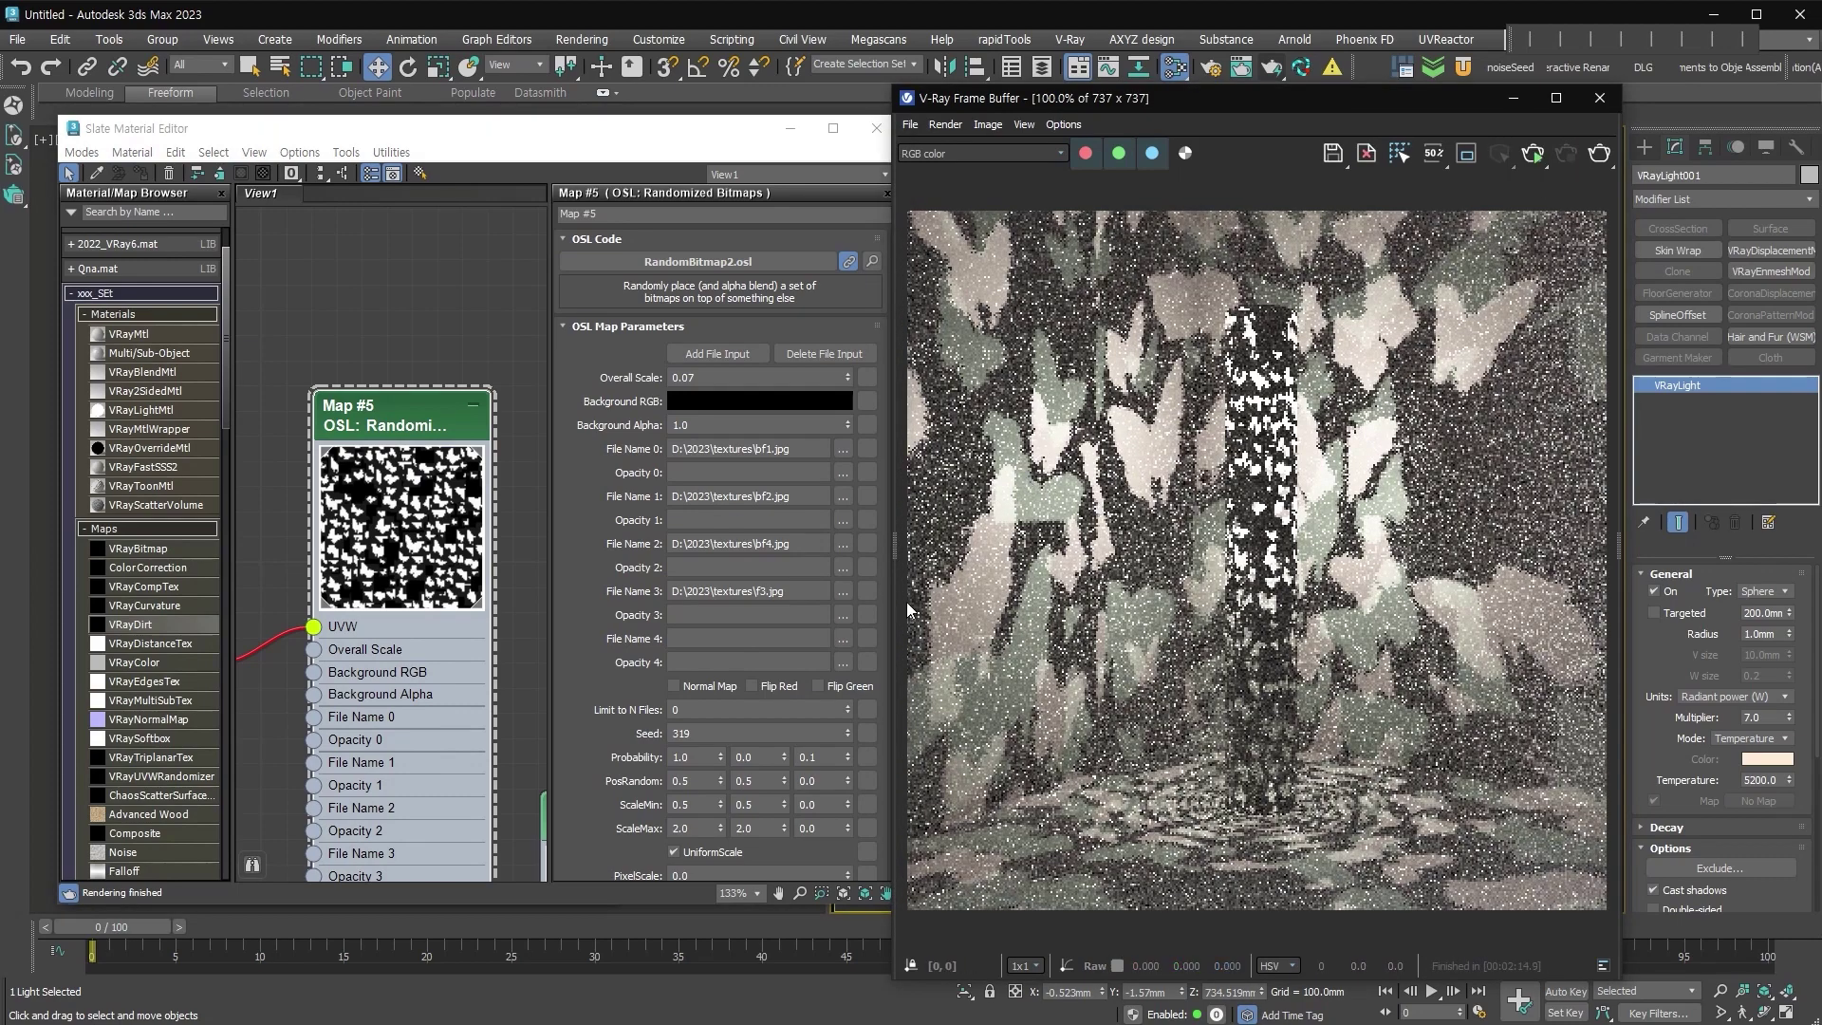
double_click(691, 756)
type("0.5")
scroll(661, 438, "down", 5)
key("Return")
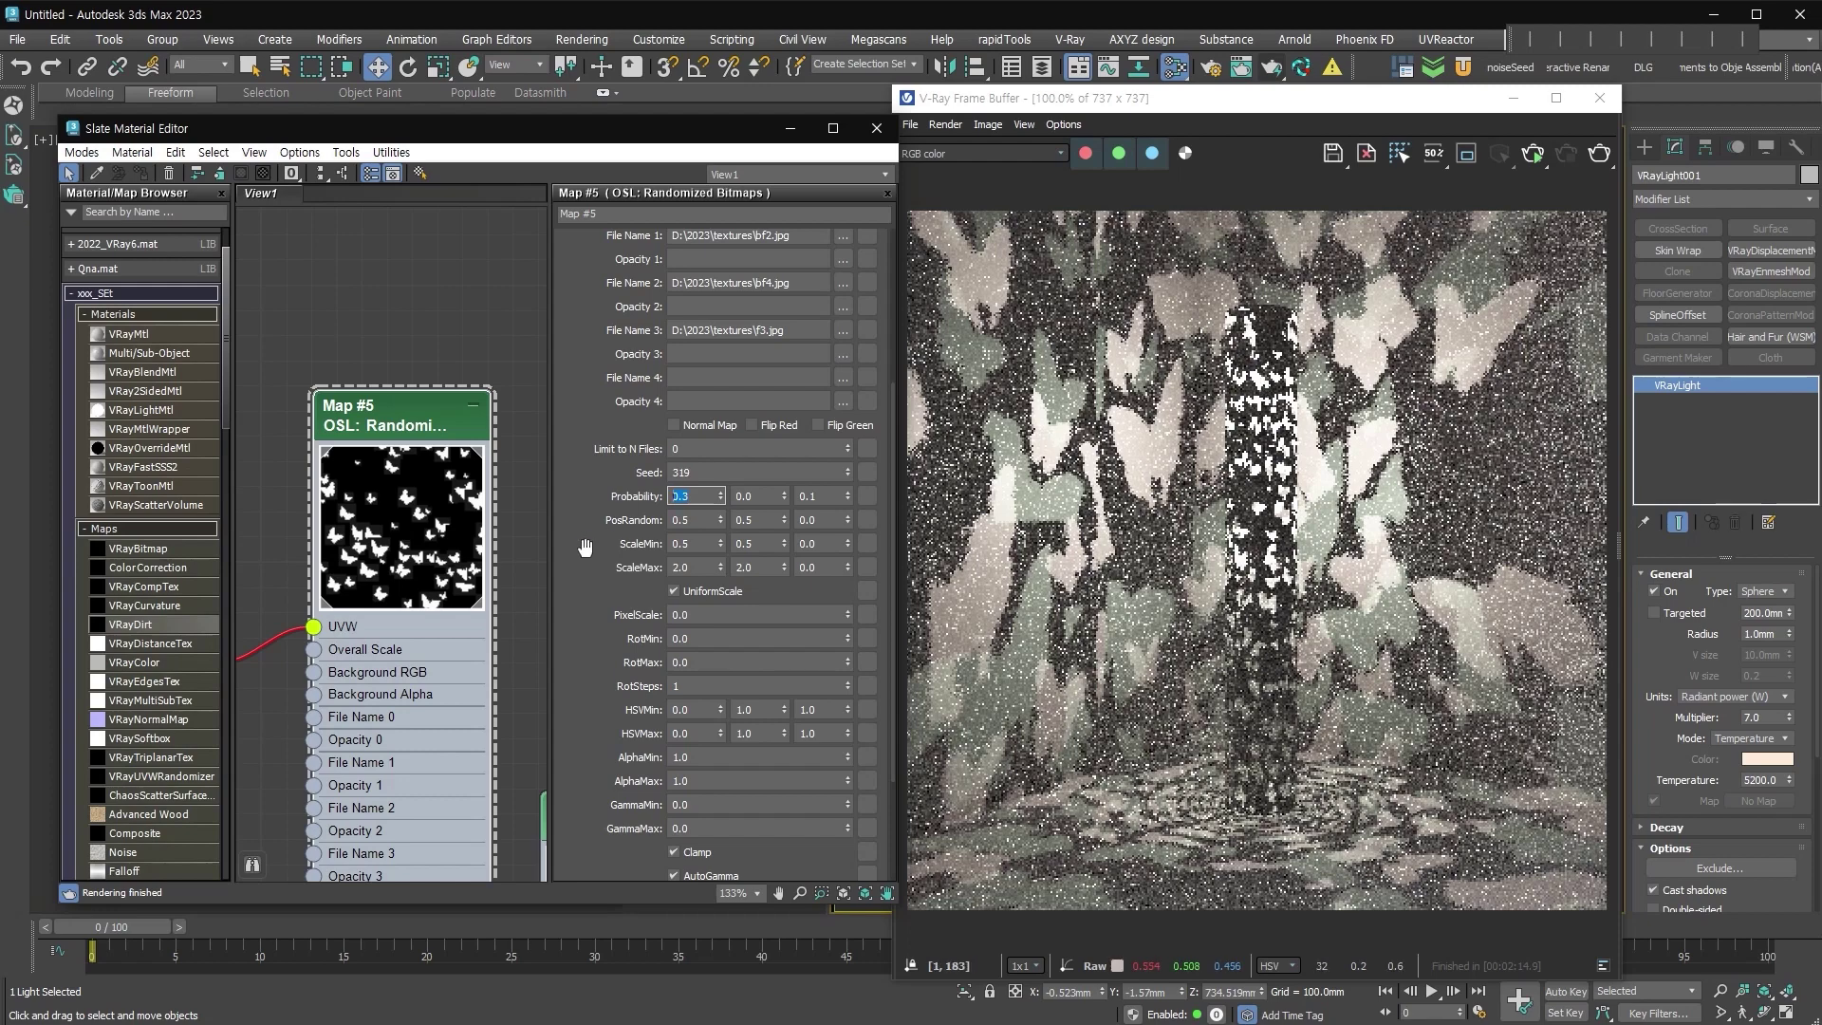
Re-render, set the pattern's overall scale to 0.05 and close the material editor.
left_click(1533, 156)
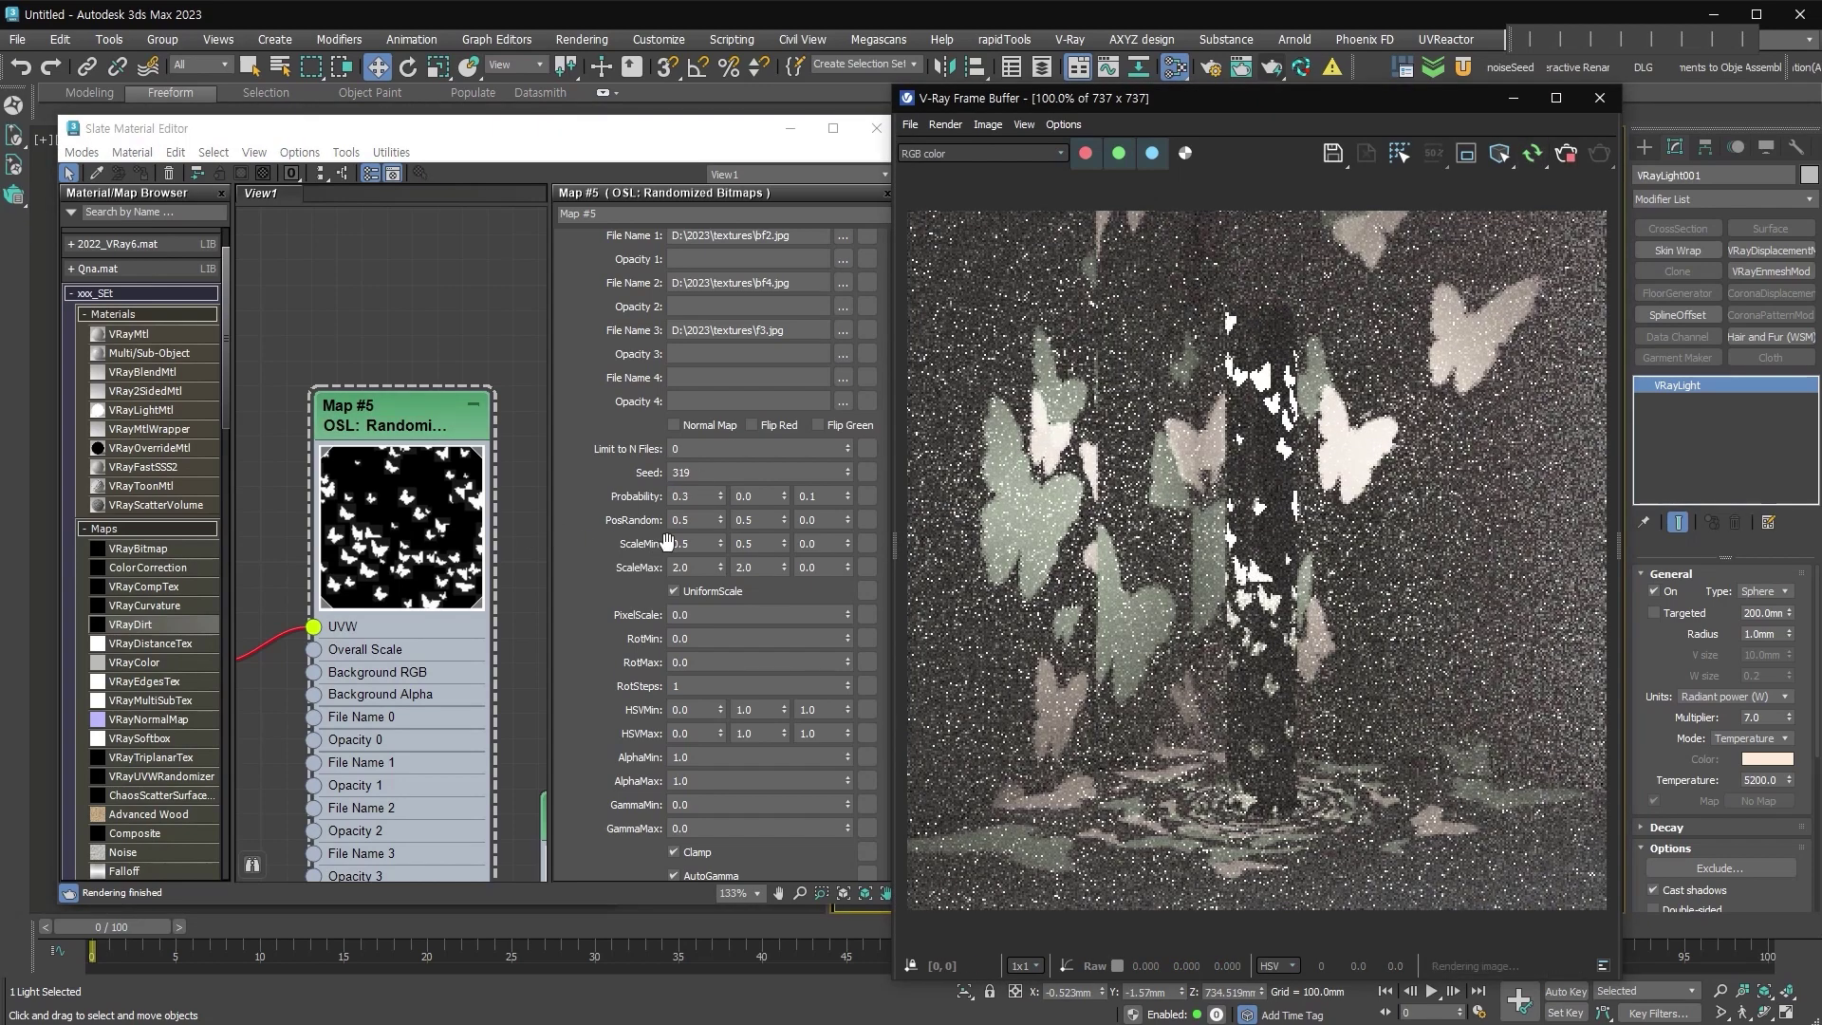
scroll(721, 475, "up", 5)
double_click(790, 378)
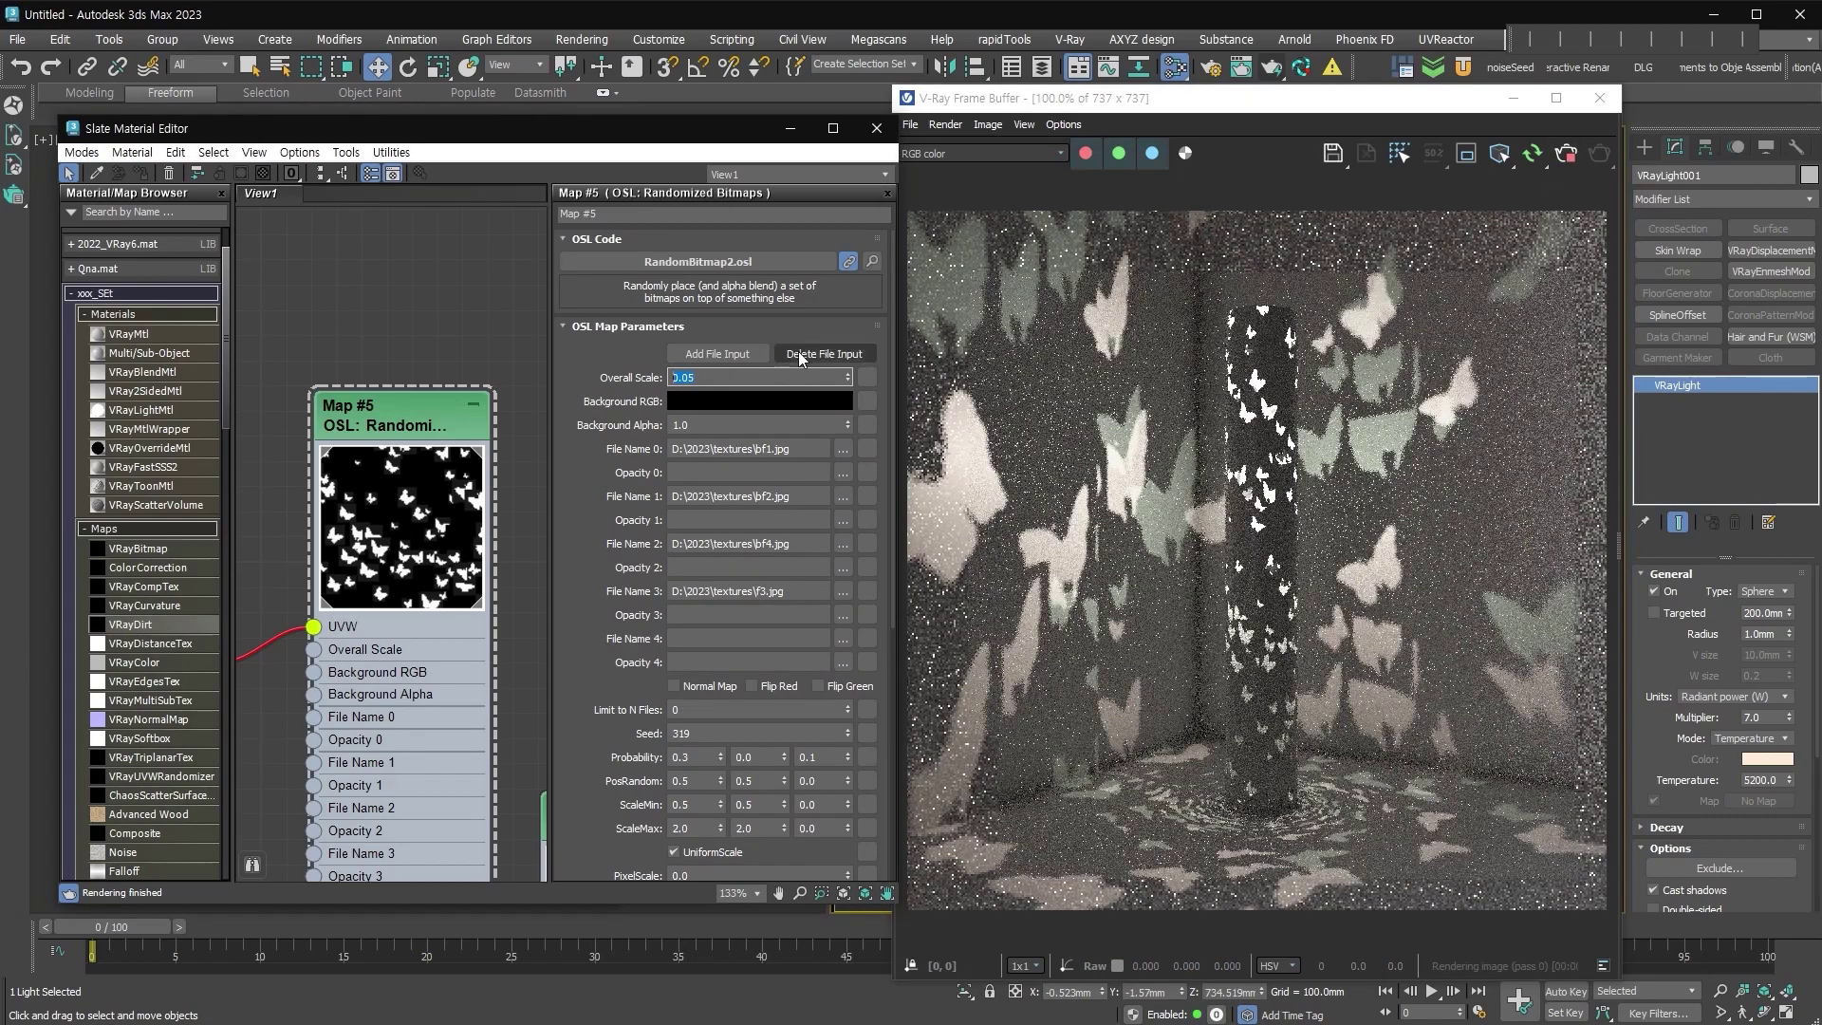
left_click(875, 128)
left_click_drag(1078, 99, 293, 87)
Select the HDRI dome light and add Exposure and Filmic tonemap layers to the frame buffer.
left_click(1157, 763)
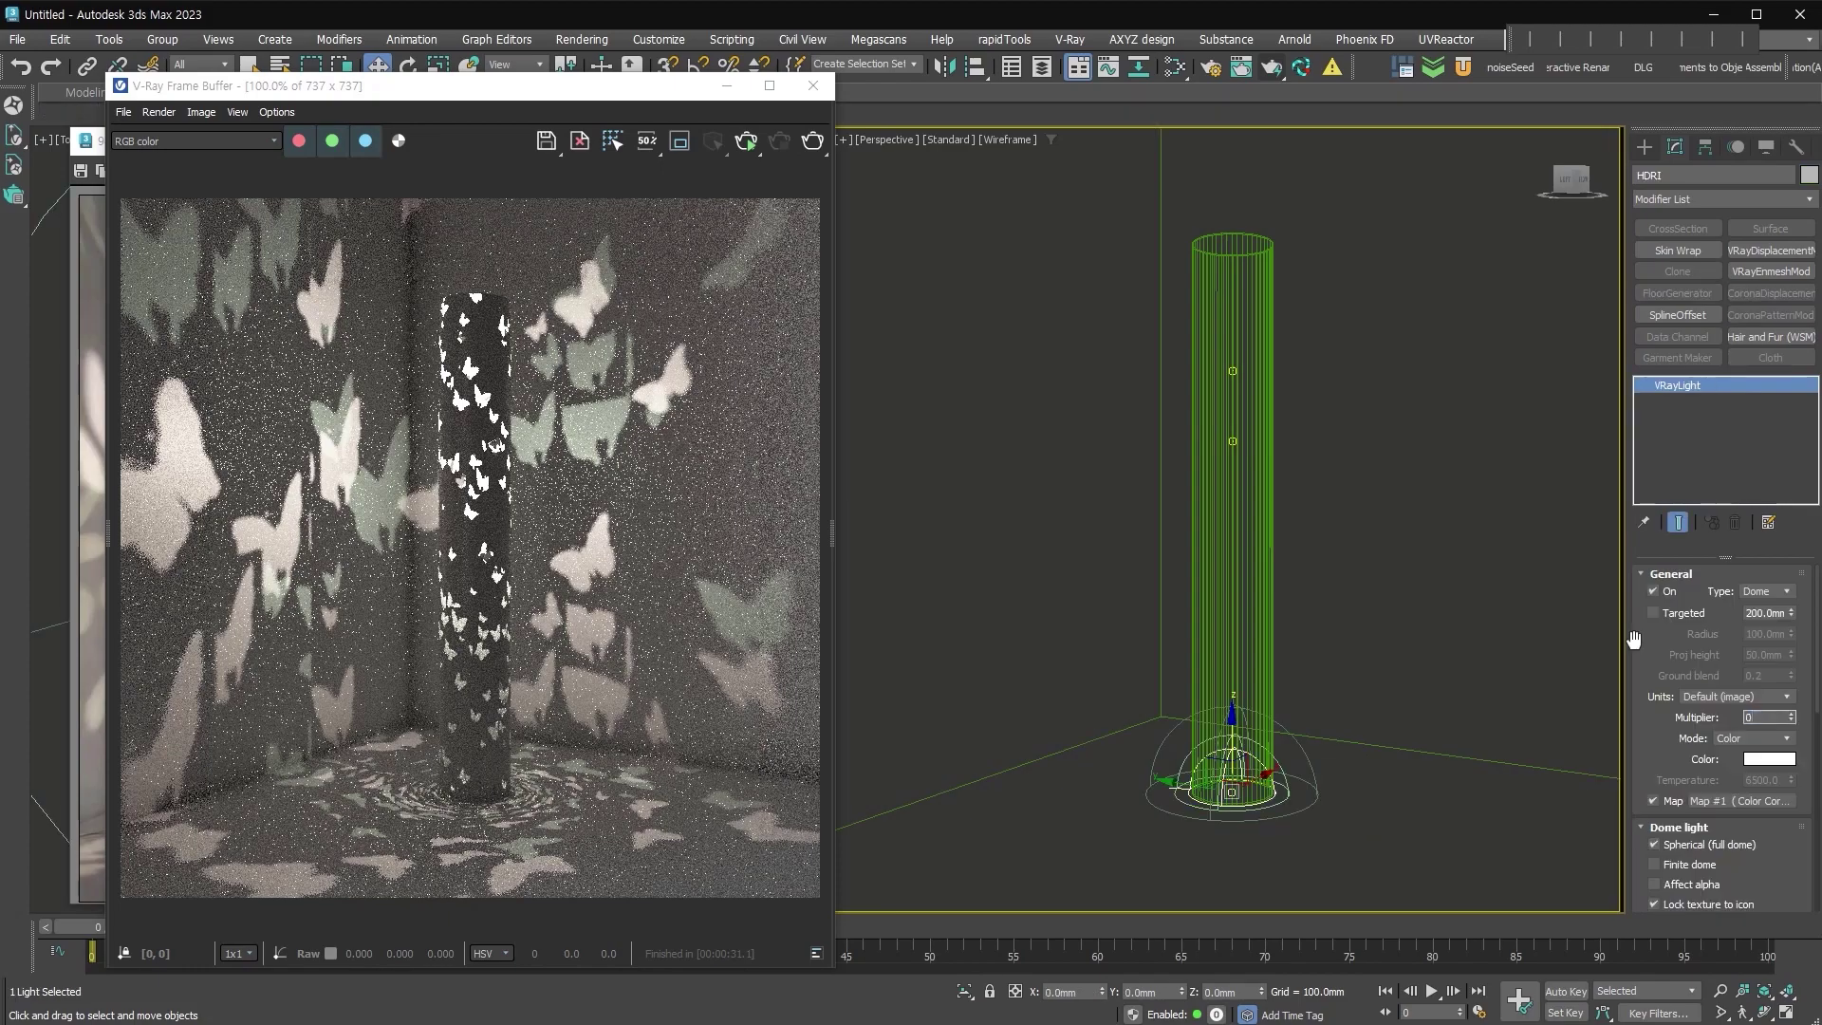
left_click(816, 953)
left_click(797, 130)
left_click(818, 186)
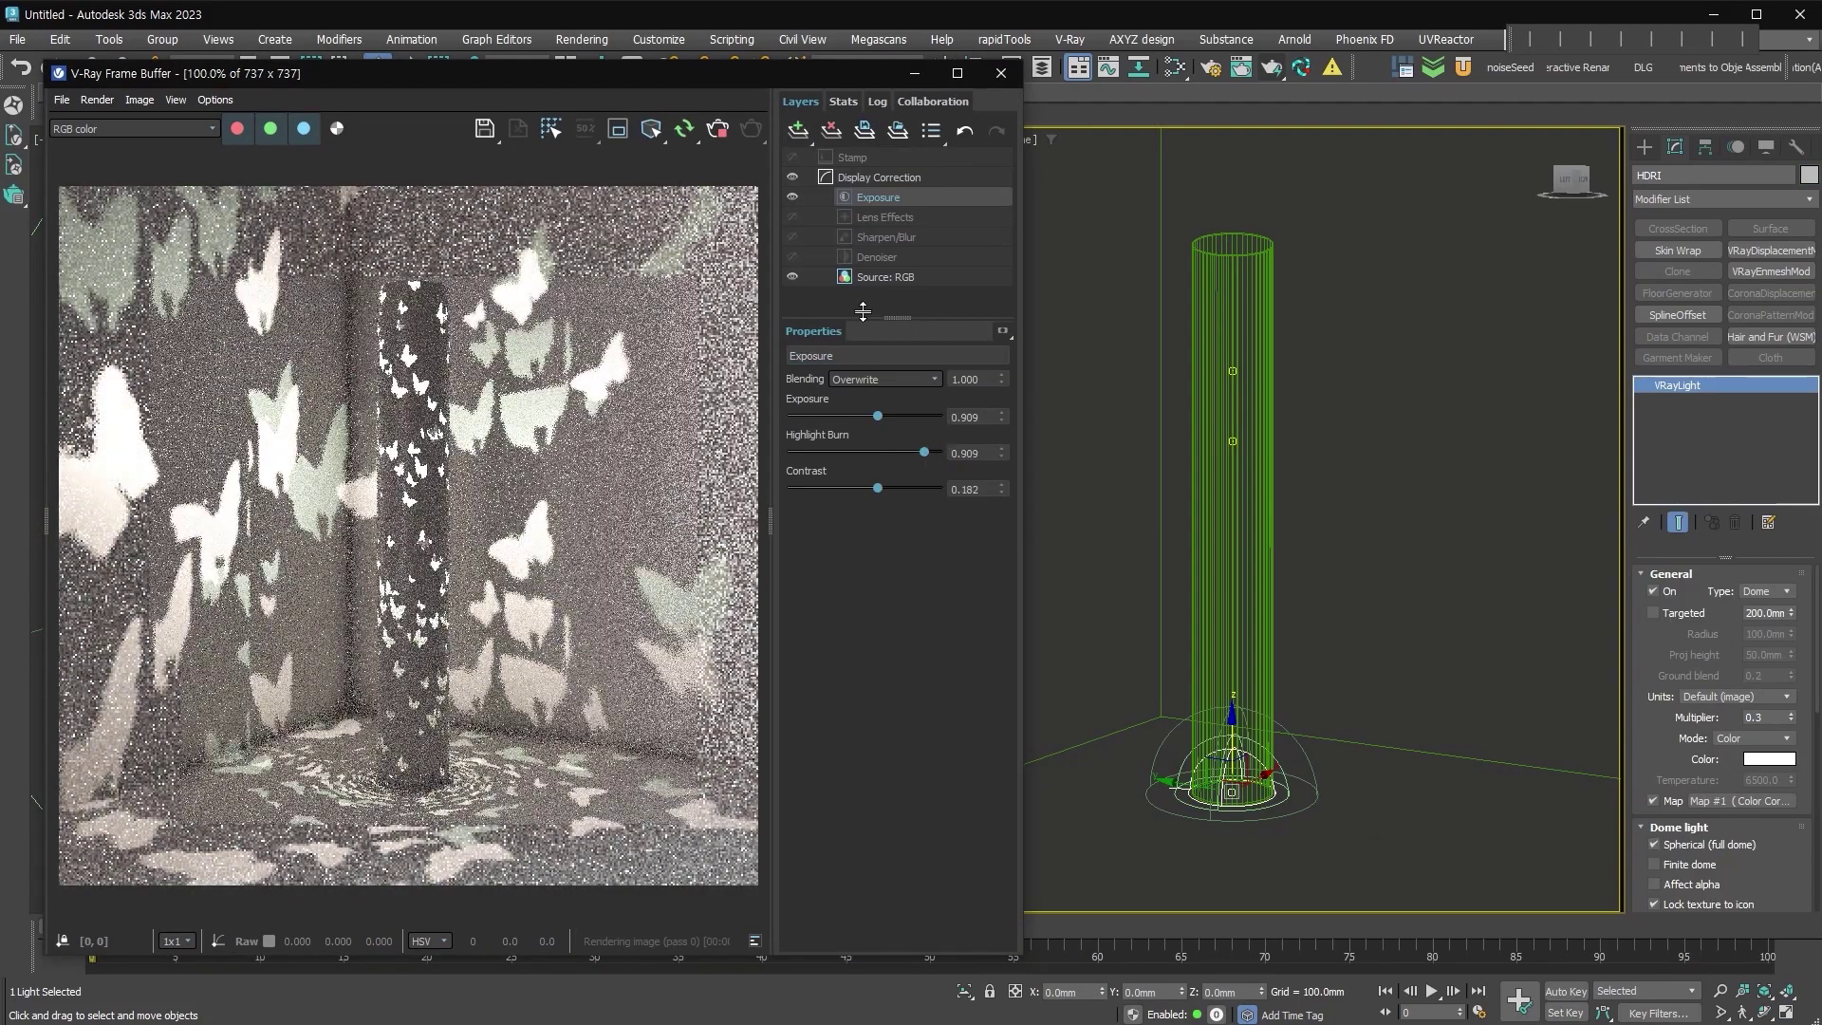
left_click(797, 130)
left_click(825, 205)
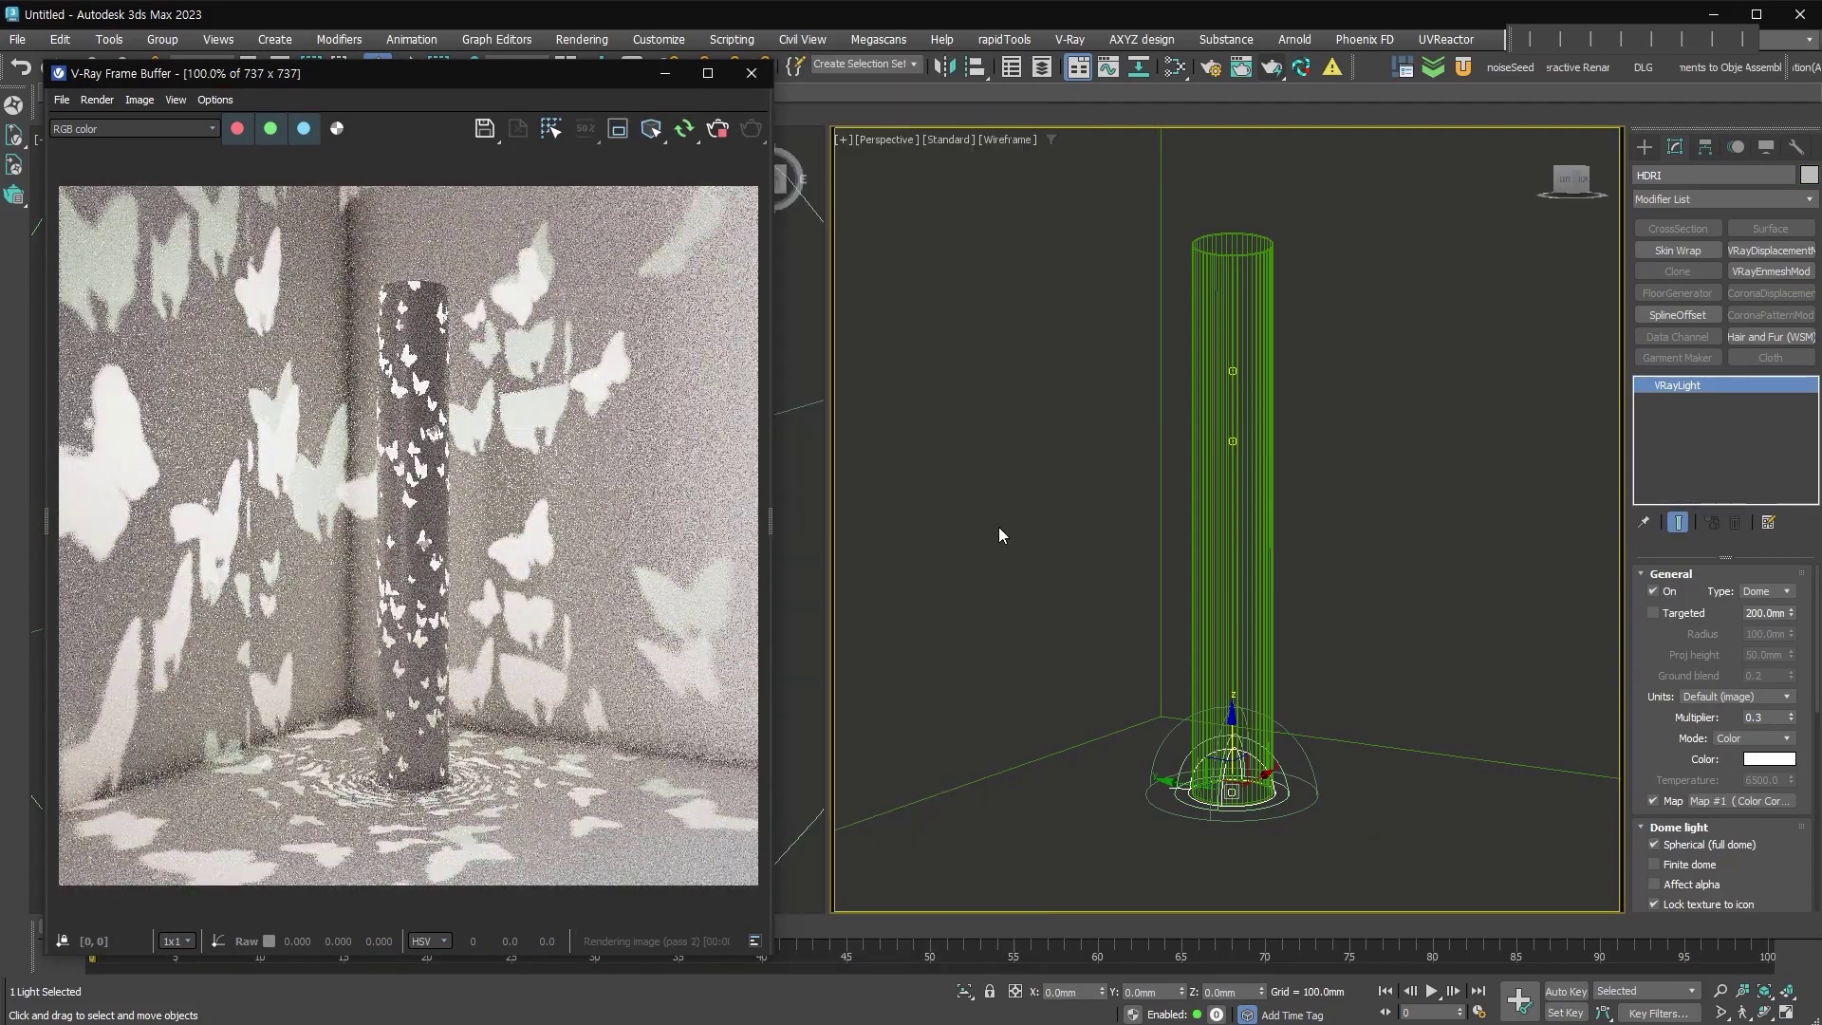